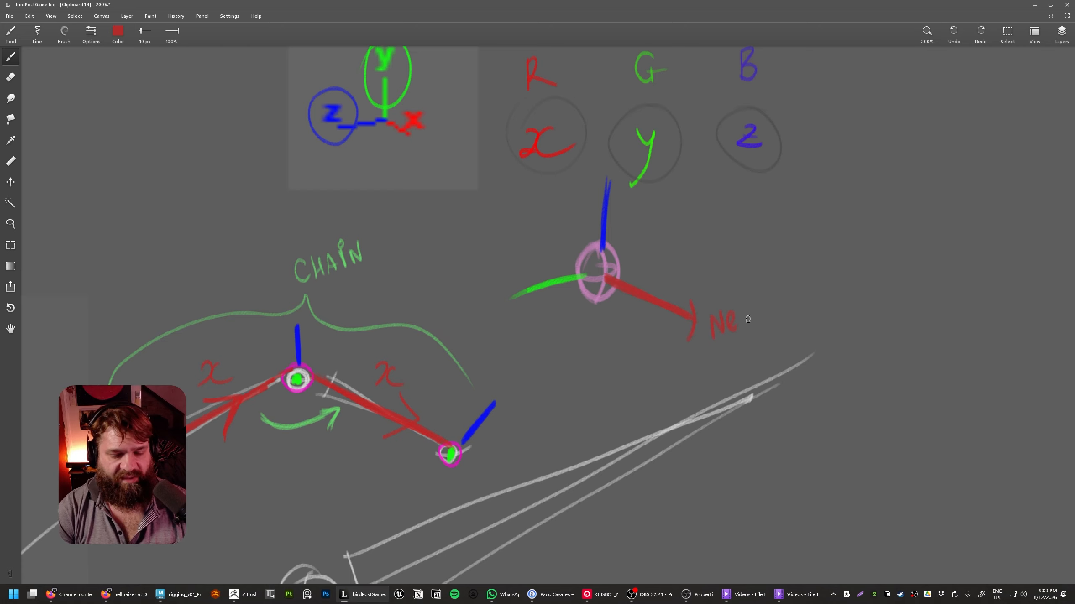
# - Label the sketched joint's axes by hand: "Next B" in red, "Up" in blue and "Side" in green
pyautogui.moveTo(797, 283); pyautogui.dragTo(794, 310)
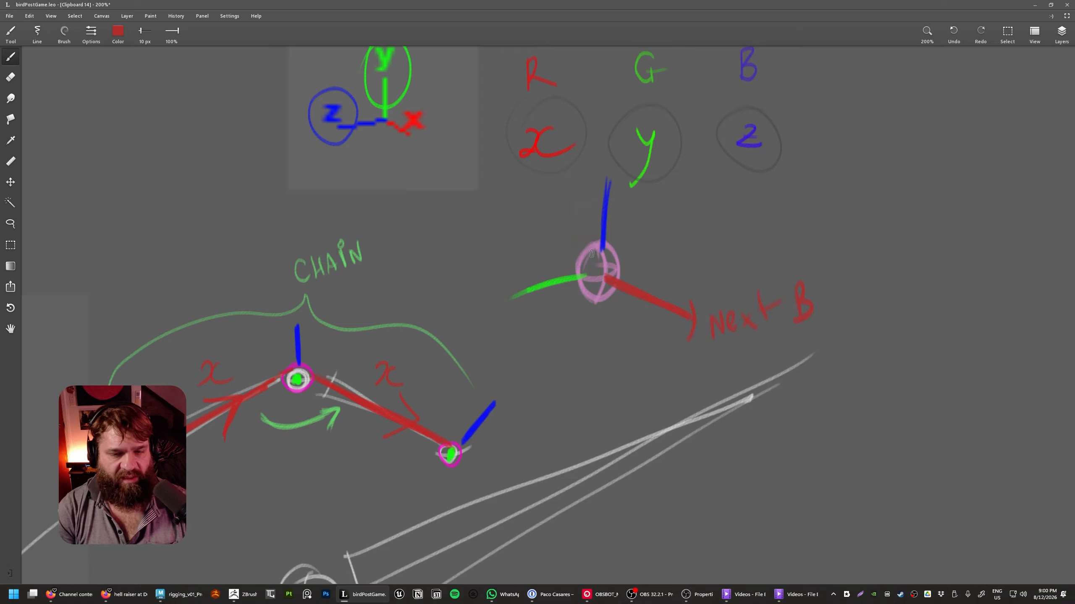
pyautogui.keyDown('alt'); pyautogui.click(604, 240); pyautogui.keyUp('alt')
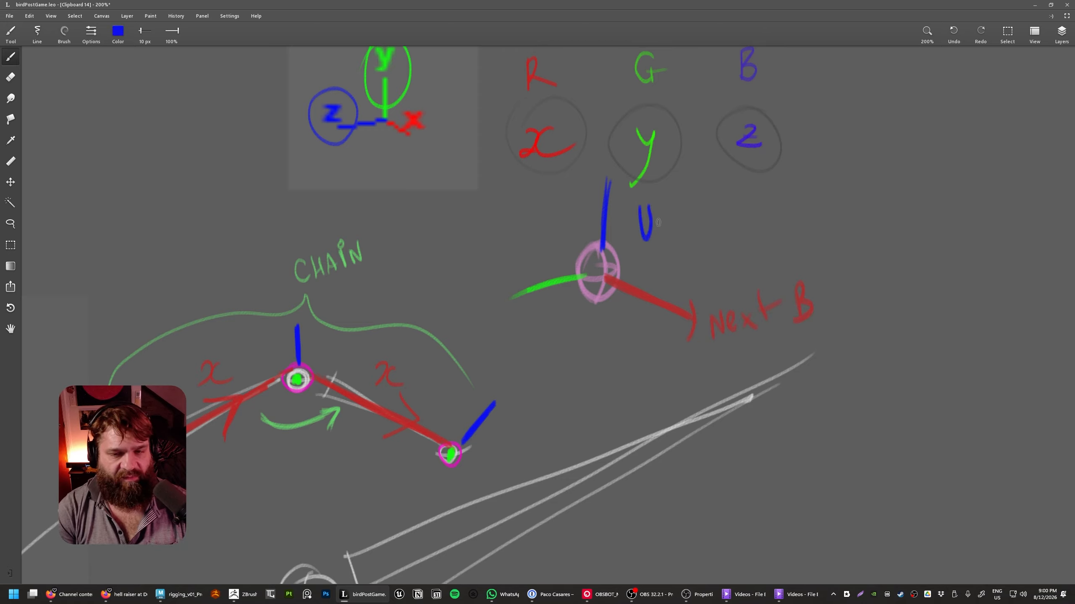
pyautogui.keyDown('alt'); pyautogui.click(568, 280); pyautogui.keyUp('alt')
pyautogui.moveTo(550, 320)
pyautogui.mouseDown()
pyautogui.moveTo(548, 333)
pyautogui.moveTo(575, 335)
pyautogui.mouseUp()
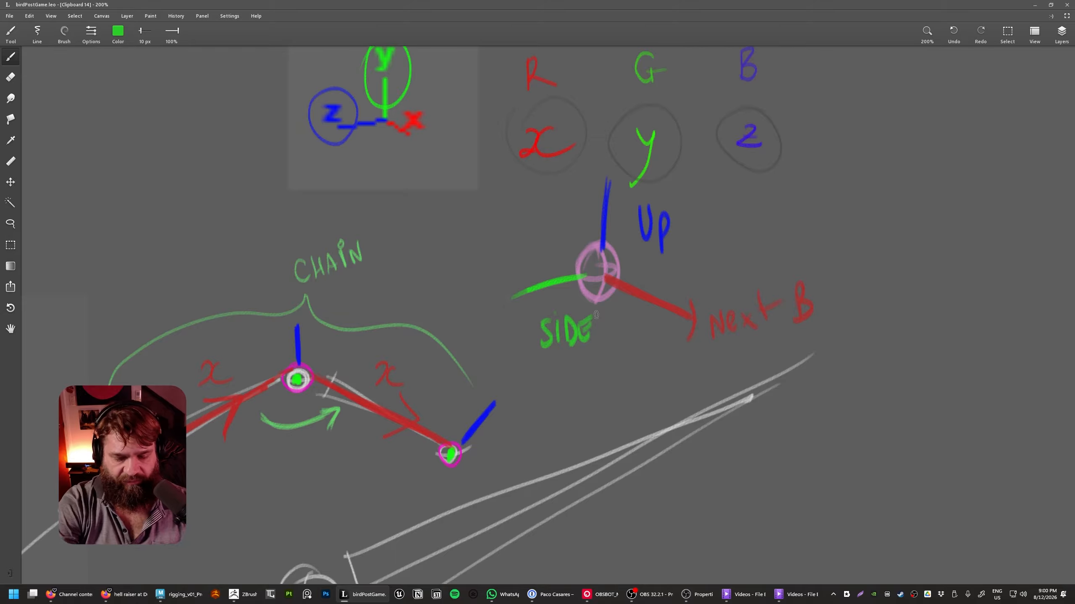
# - Switch to the rigging_v01_PrepFile scene in Maya
pyautogui.hotkey('alt', 'Tab')
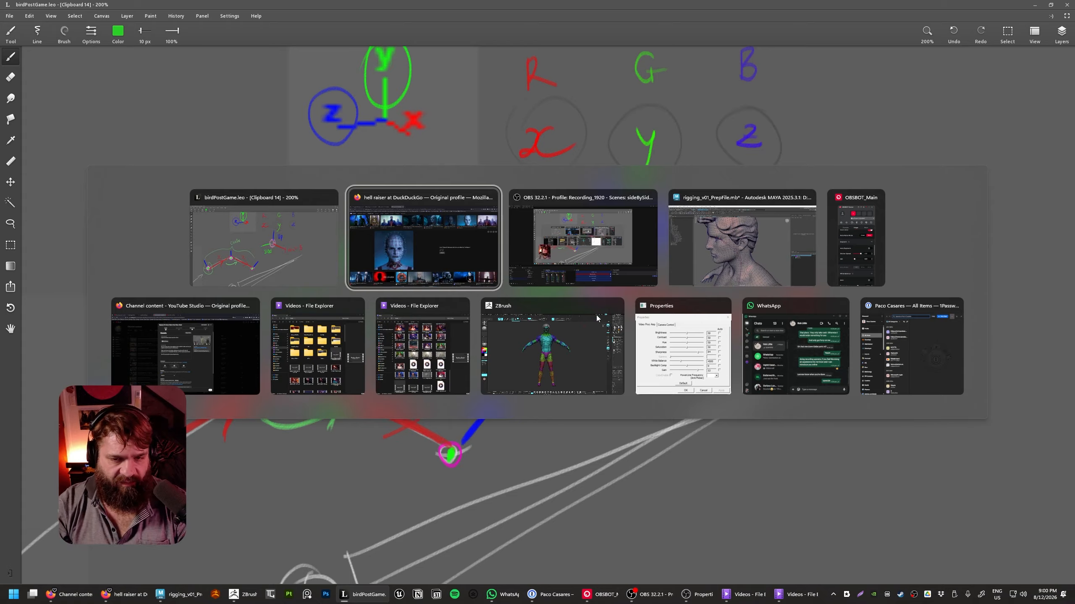
pyautogui.hotkey('alt', 'Tab')
pyautogui.hotkey('alt', 'Tab')
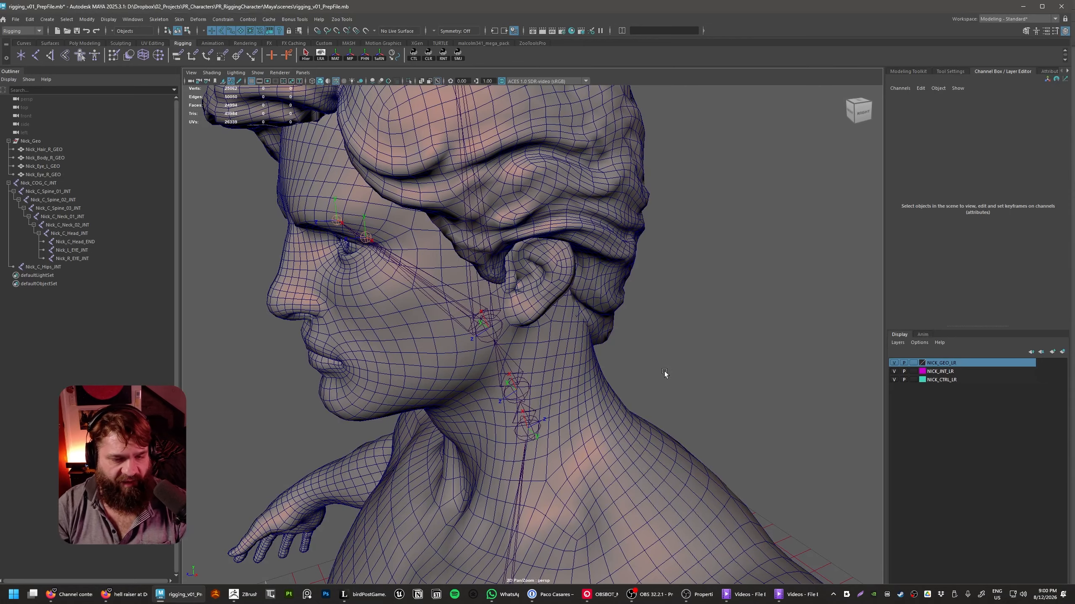
# - Draw a straight chain of four grid-snapped joints along the X axis beside the character, starting at X 70
pyautogui.keyDown('alt'); pyautogui.moveTo(664, 372); pyautogui.dragTo(522, 369, button='right'); pyautogui.keyUp('alt')
pyautogui.keyDown('alt'); pyautogui.moveTo(522, 369); pyautogui.dragTo(537, 307); pyautogui.keyUp('alt')
pyautogui.keyDown('alt'); pyautogui.moveTo(537, 308); pyautogui.dragTo(598, 403, button='right'); pyautogui.keyUp('alt')
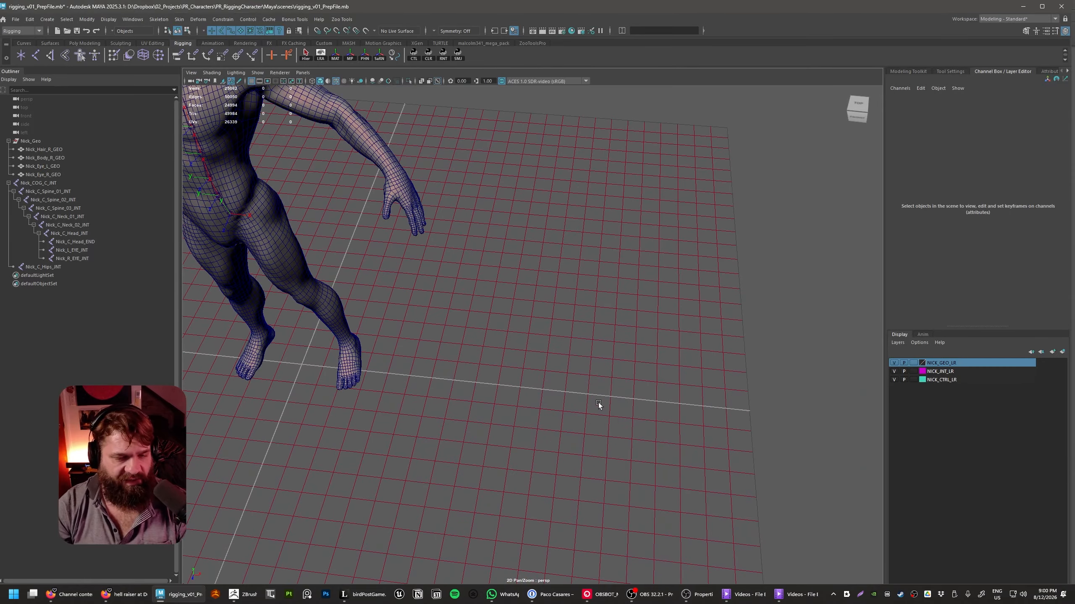
pyautogui.keyDown('alt'); pyautogui.moveTo(597, 406); pyautogui.dragTo(441, 256); pyautogui.keyUp('alt')
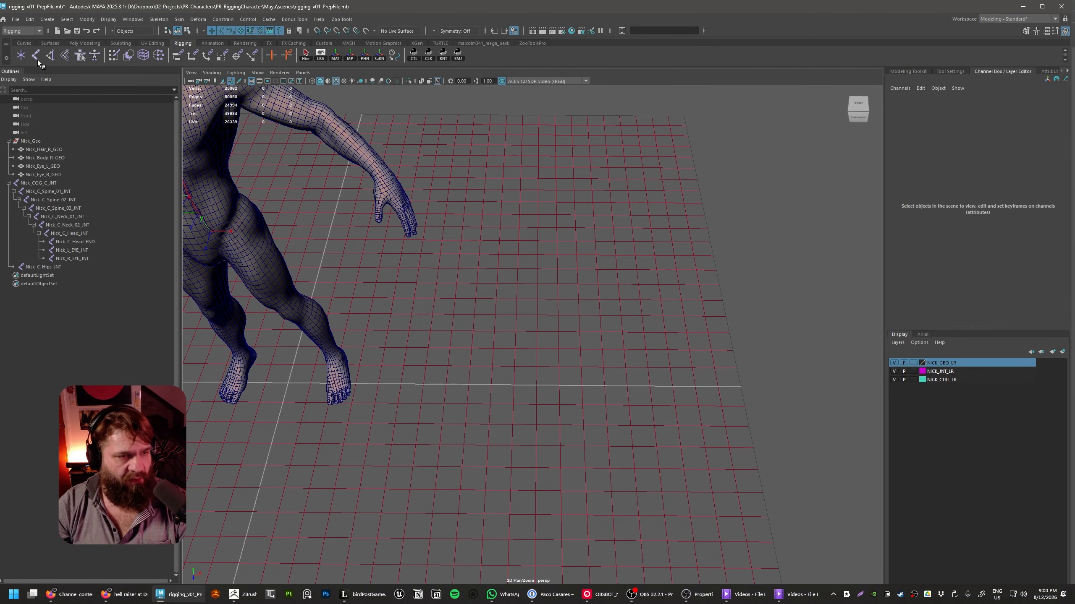
pyautogui.click(37, 57)
pyautogui.press('x')
pyautogui.click(457, 376)
pyautogui.click(491, 383)
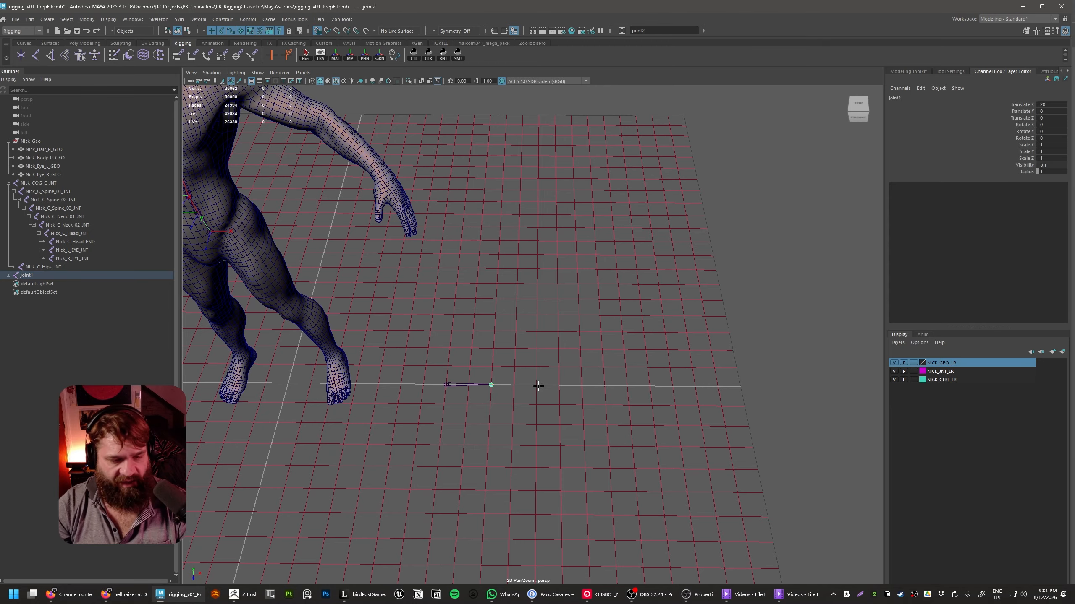
pyautogui.keyDown('alt'); pyautogui.moveTo(725, 430); pyautogui.dragTo(630, 460); pyautogui.keyUp('alt')
pyautogui.press('w')
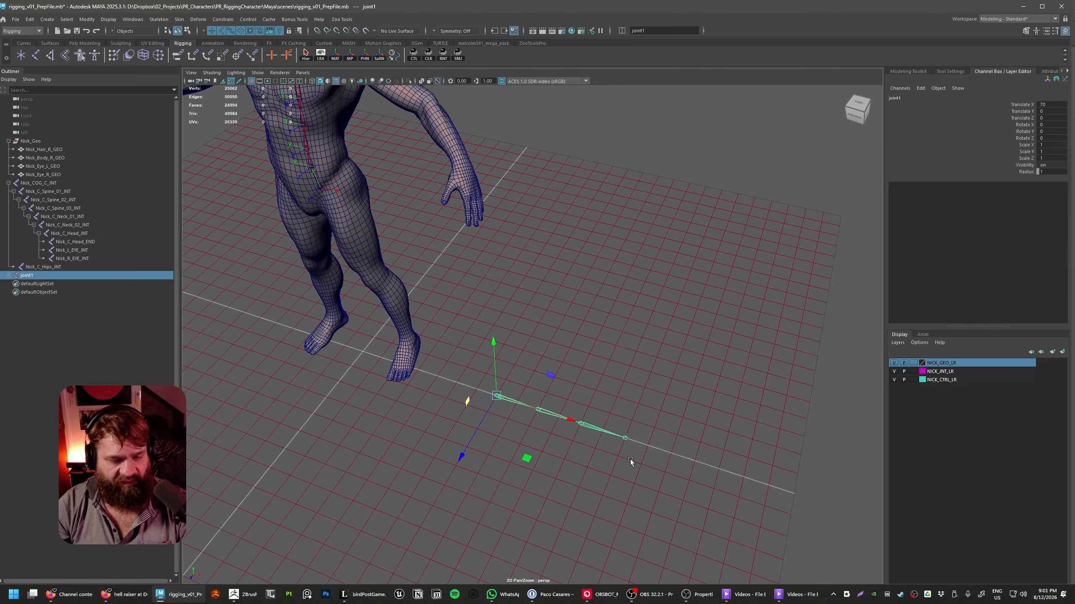
# - Show the local rotation axes on all joints of the test chain and inspect their directions
pyautogui.keyDown('alt'); pyautogui.moveTo(629, 459); pyautogui.dragTo(539, 411, button='middle'); pyautogui.keyUp('alt')
pyautogui.press('f')
pyautogui.keyDown('alt'); pyautogui.moveTo(477, 408); pyautogui.dragTo(413, 395); pyautogui.keyUp('alt')
pyautogui.click(603, 418)
pyautogui.click(537, 252)
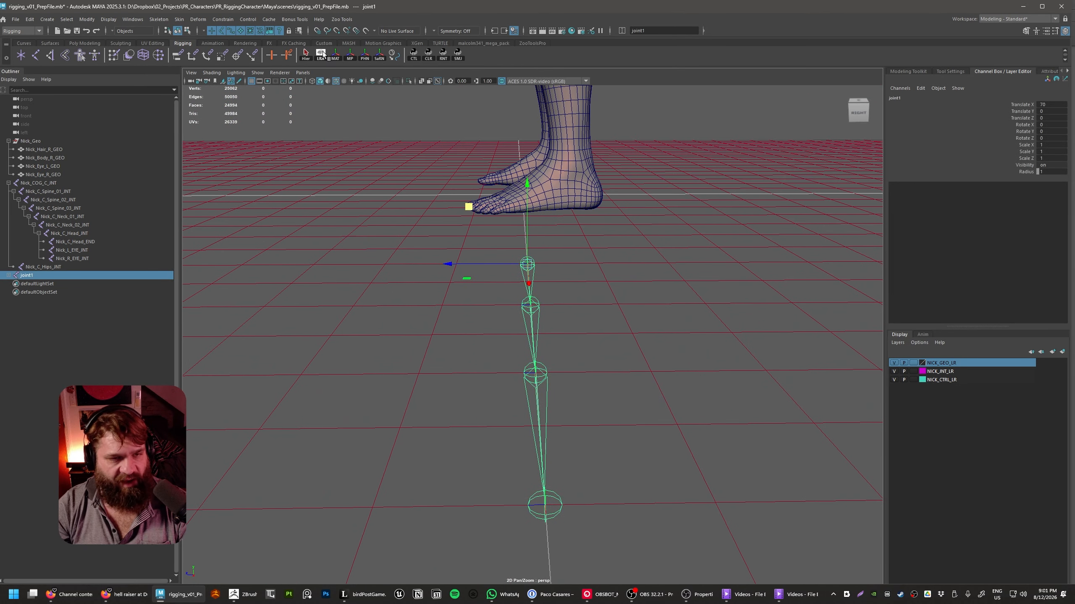
pyautogui.click(322, 54)
pyautogui.keyDown('alt'); pyautogui.moveTo(555, 282); pyautogui.dragTo(400, 367); pyautogui.keyUp('alt')
pyautogui.keyDown('alt'); pyautogui.moveTo(400, 368); pyautogui.dragTo(502, 344, button='middle'); pyautogui.keyUp('alt')
pyautogui.click(449, 387)
pyautogui.click(370, 359)
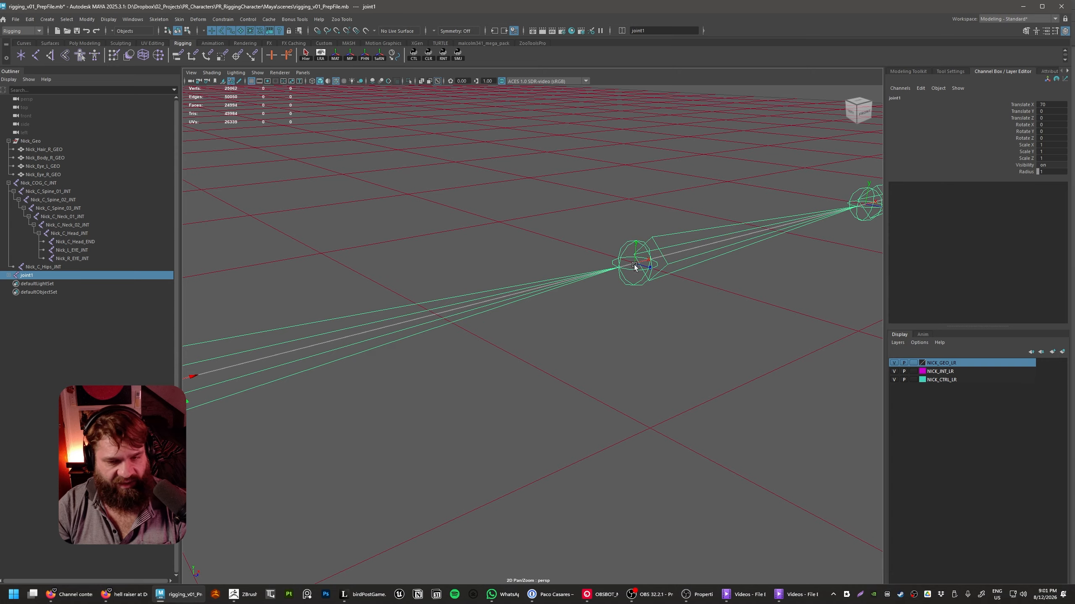
pyautogui.keyDown('alt'); pyautogui.moveTo(634, 264); pyautogui.dragTo(509, 399); pyautogui.keyUp('alt')
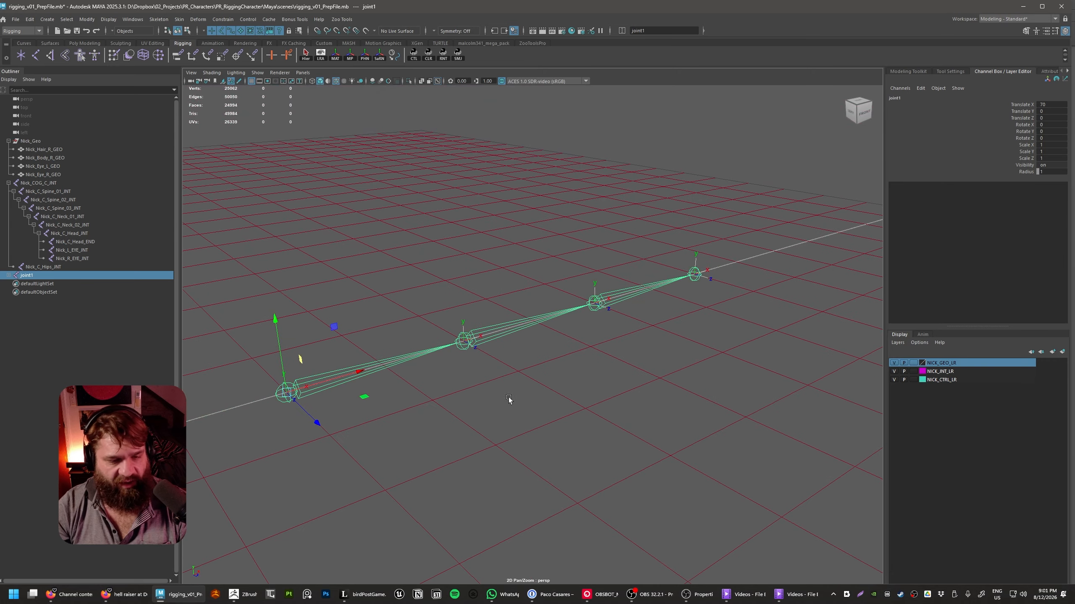
# - Select every joint in the test chain and vary their Rotate Y together to test how the chain bends
pyautogui.click(358, 431)
pyautogui.click(292, 403)
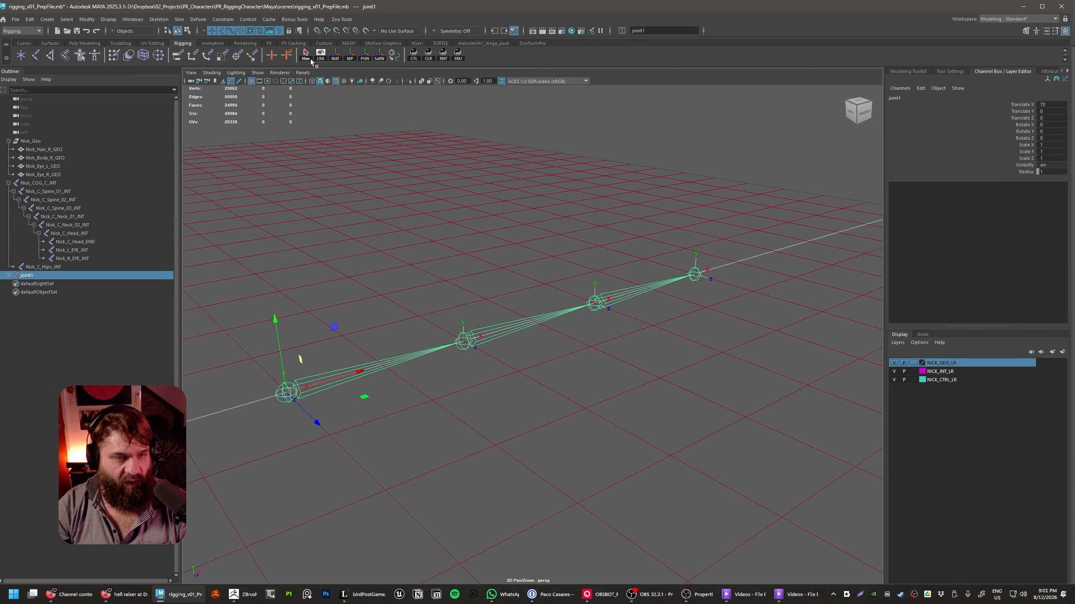
pyautogui.click(310, 60)
pyautogui.click(1022, 131)
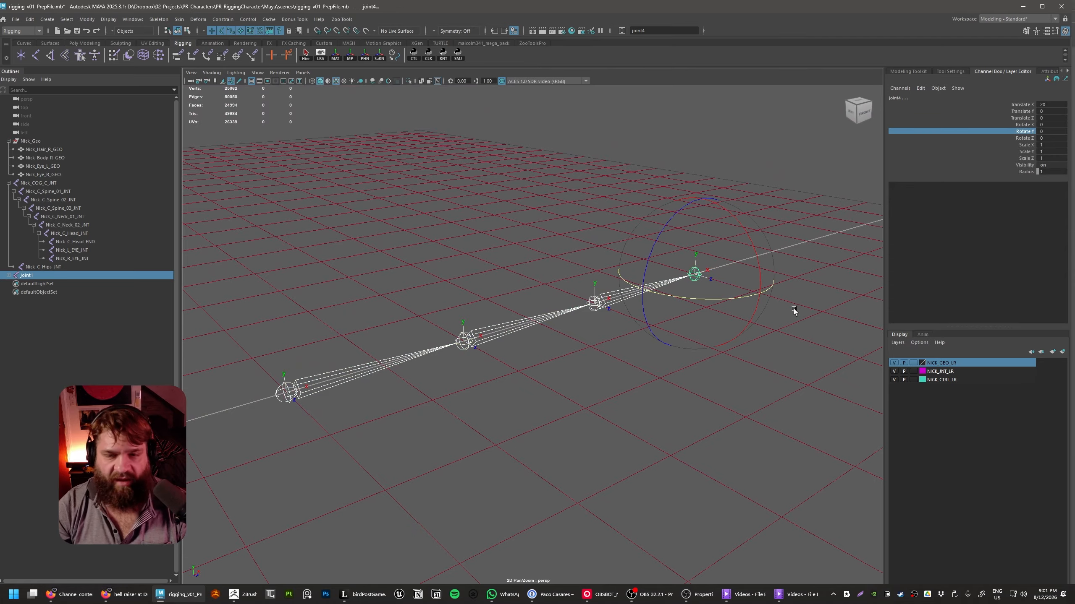
pyautogui.moveTo(751, 369); pyautogui.dragTo(654, 365, button='middle')
pyautogui.scroll(-5, 630, 390)
pyautogui.scroll(-5, 584, 334)
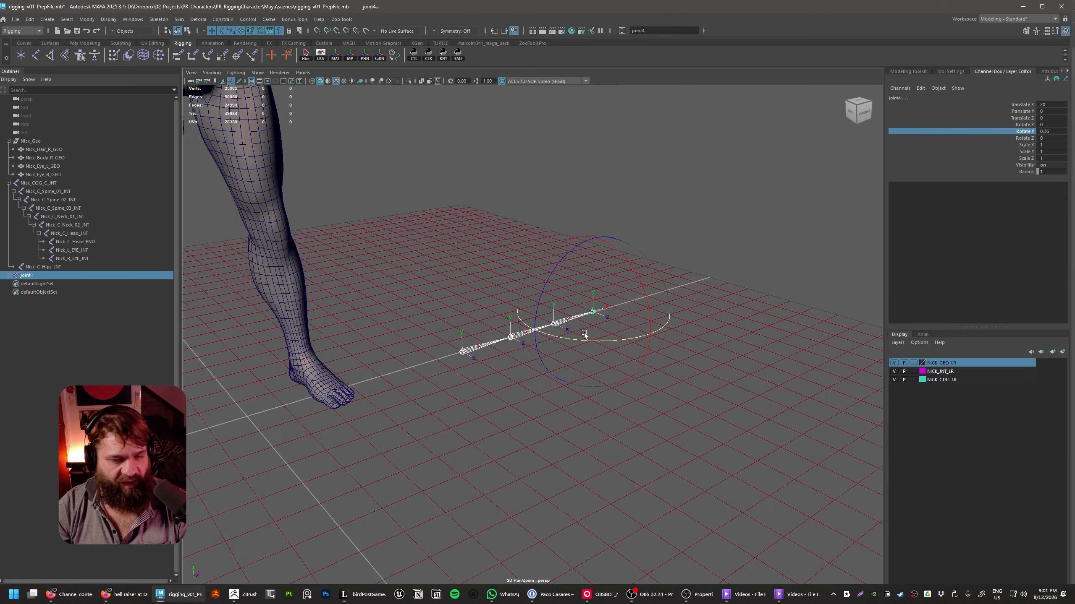
pyautogui.keyDown('alt'); pyautogui.moveTo(584, 333); pyautogui.dragTo(471, 300); pyautogui.keyUp('alt')
pyautogui.keyDown('alt'); pyautogui.moveTo(471, 301); pyautogui.dragTo(512, 449, button='middle'); pyautogui.keyUp('alt')
pyautogui.keyDown('alt'); pyautogui.moveTo(519, 231); pyautogui.dragTo(674, 336); pyautogui.keyUp('alt')
pyautogui.moveTo(674, 335); pyautogui.dragTo(741, 379, button='middle')
pyautogui.click(762, 476)
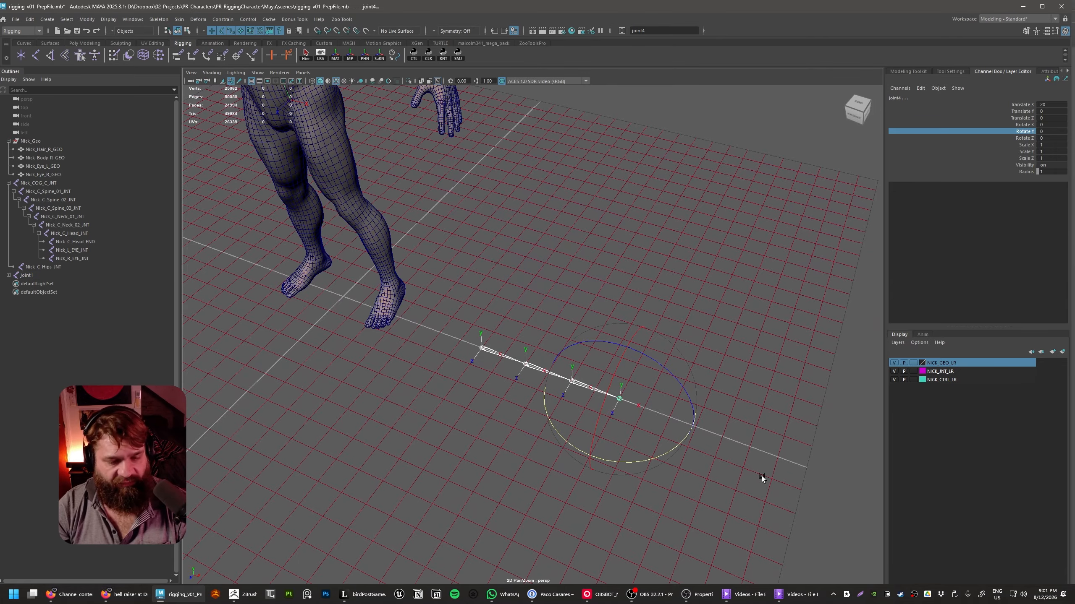
# - Create a polygon plane, scale it uniformly to about 114 and move it to X 100 under the joint chain
pyautogui.click(495, 356)
pyautogui.press('w')
pyautogui.click(488, 416)
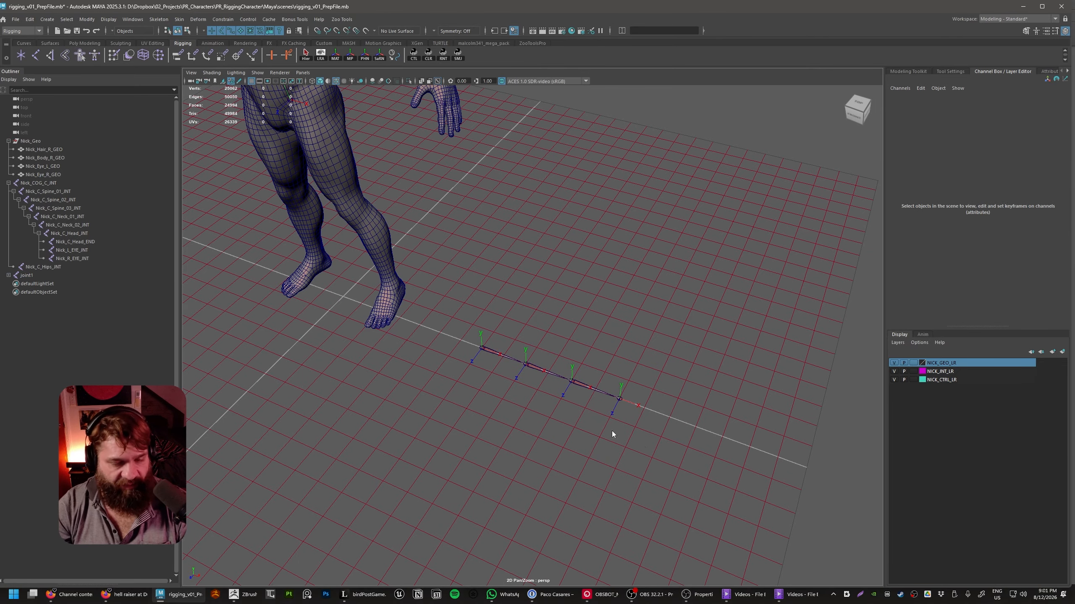
pyautogui.keyDown('shift'); pyautogui.moveTo(575, 396); pyautogui.dragTo(541, 392, button='right'); pyautogui.keyUp('shift')
pyautogui.press('e')
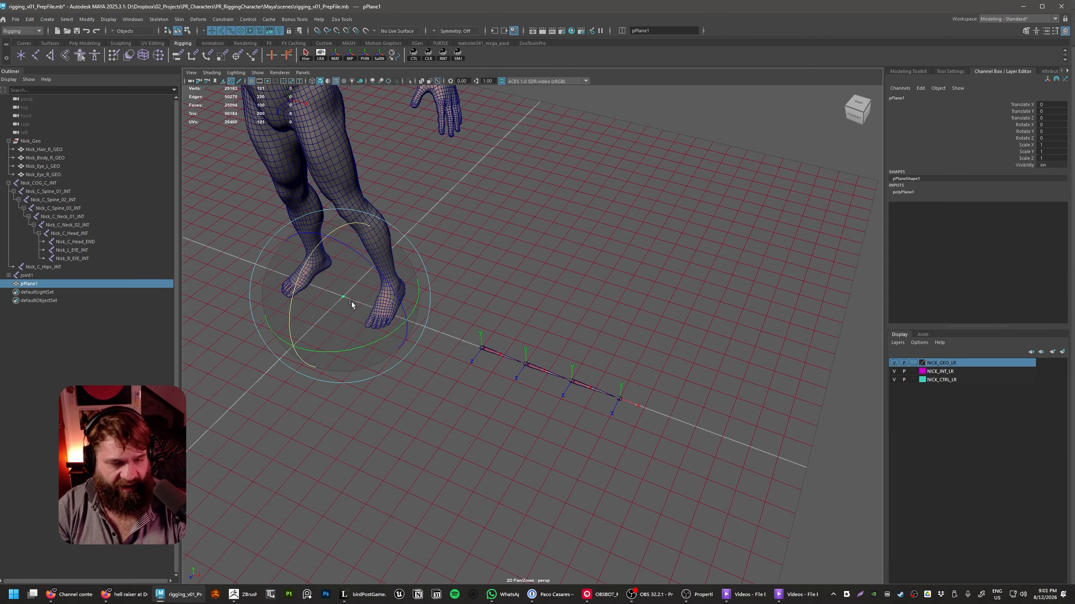
pyautogui.press('r')
pyautogui.moveTo(346, 299); pyautogui.dragTo(475, 318)
pyautogui.press('w')
pyautogui.moveTo(408, 321); pyautogui.dragTo(550, 388)
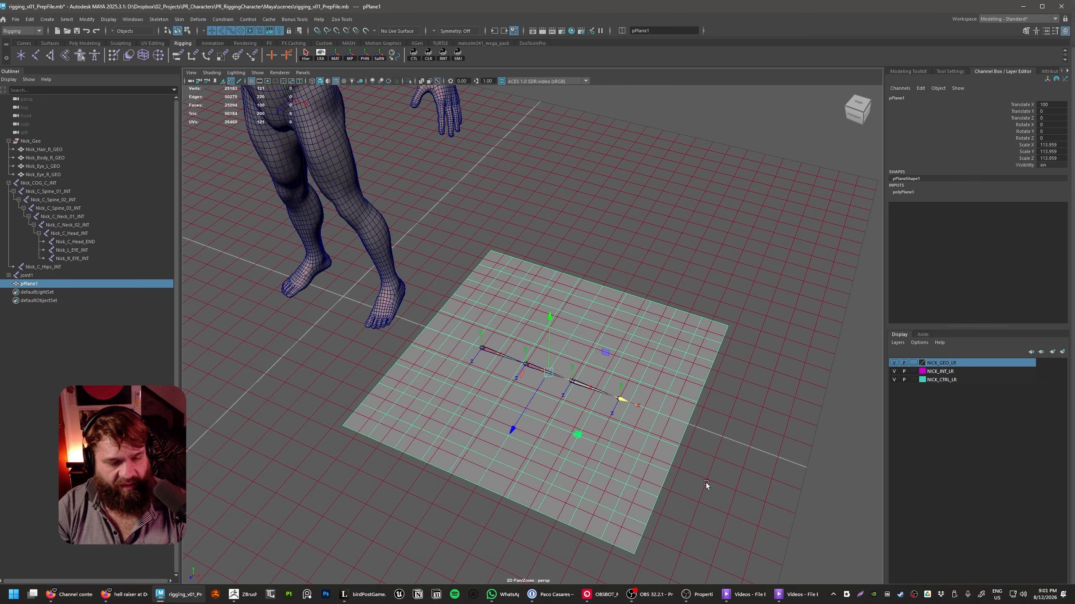
# - Set the plane's width and height subdivisions to 1
pyautogui.click(706, 483)
pyautogui.click(557, 476)
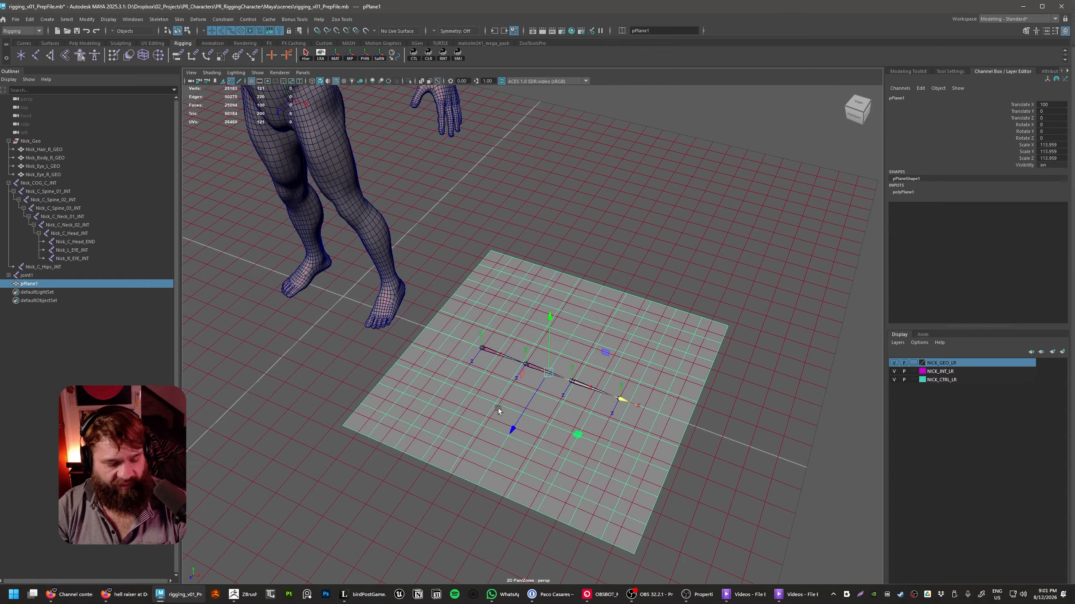
pyautogui.press('t')
pyautogui.moveTo(265, 173); pyautogui.dragTo(91, 189)
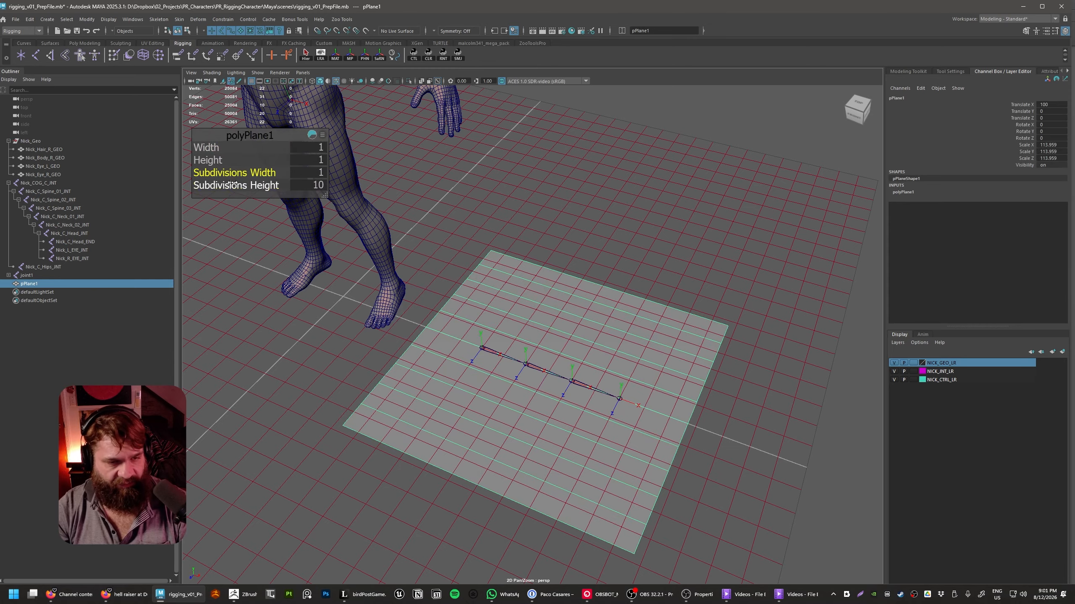
pyautogui.moveTo(232, 184); pyautogui.dragTo(91, 167)
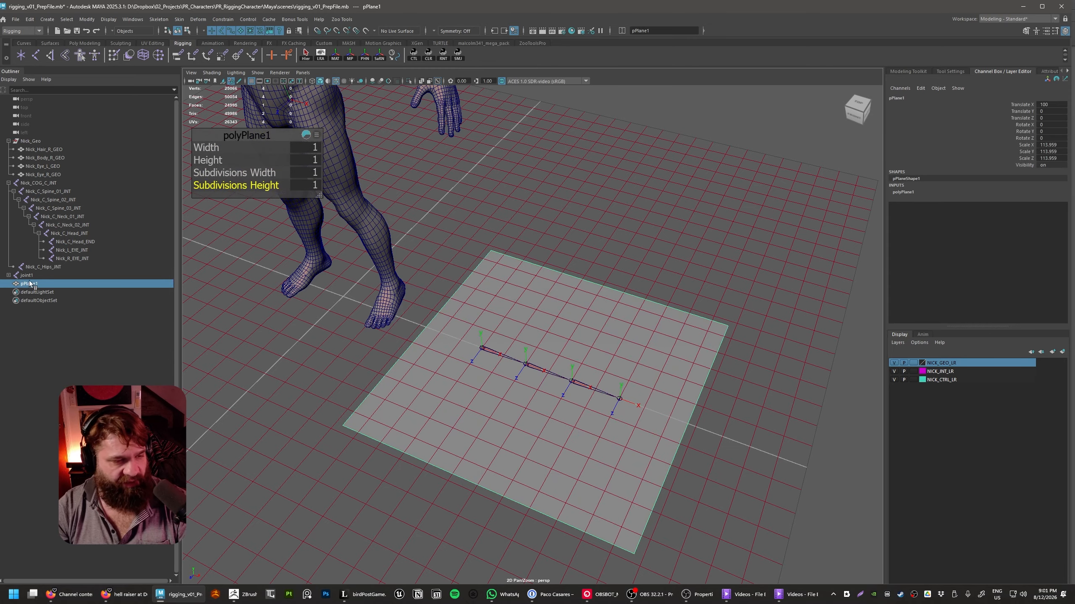
# - Parent the polygon plane under the test chain's first joint, joint1
pyautogui.click(9, 275)
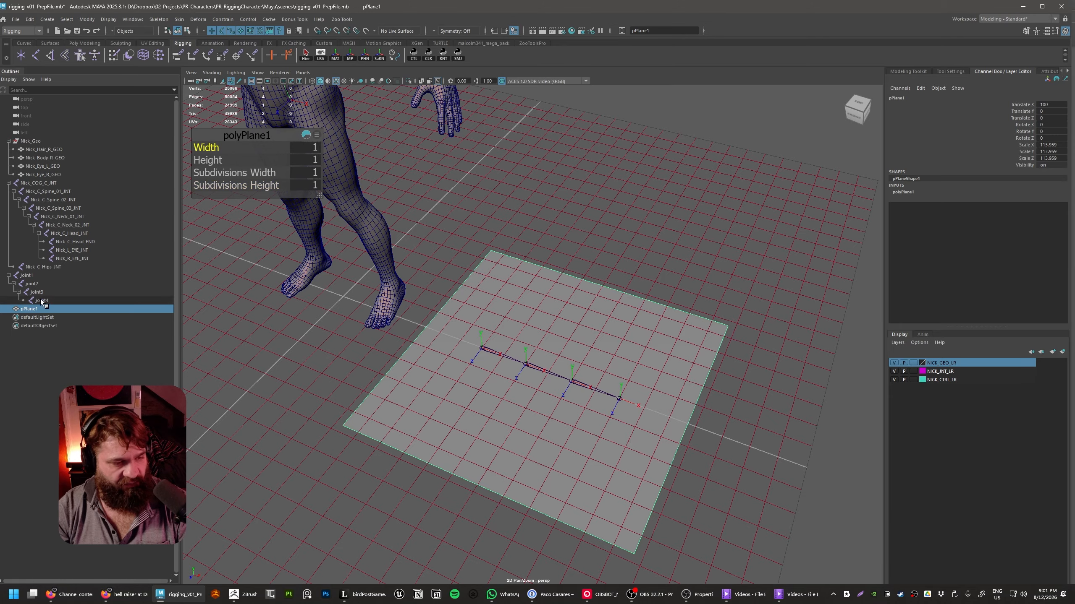
pyautogui.moveTo(33, 310); pyautogui.dragTo(37, 276)
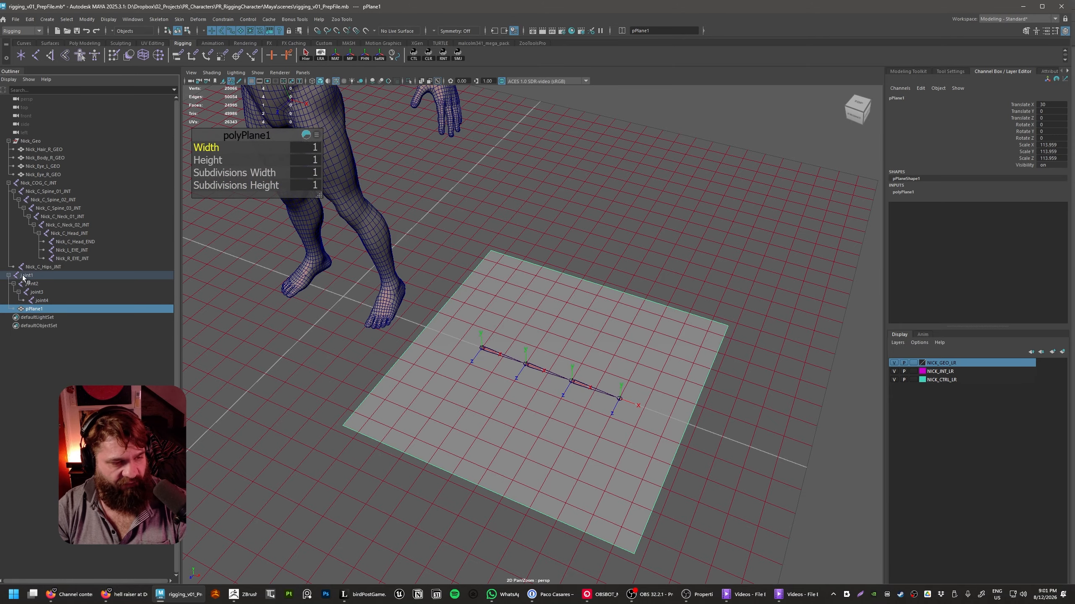
pyautogui.keyDown('alt'); pyautogui.moveTo(432, 382); pyautogui.dragTo(577, 415); pyautogui.keyUp('alt')
pyautogui.press('e')
pyautogui.hotkey('ctrl', 'z')
pyautogui.moveTo(39, 311); pyautogui.dragTo(35, 276)
pyautogui.moveTo(36, 274); pyautogui.dragTo(34, 276, button='middle')
# - Move joint1 with its plane to about X 36, Y 71 beside the character's legs and tilt it about -33 in Rotate Z
pyautogui.click(34, 276)
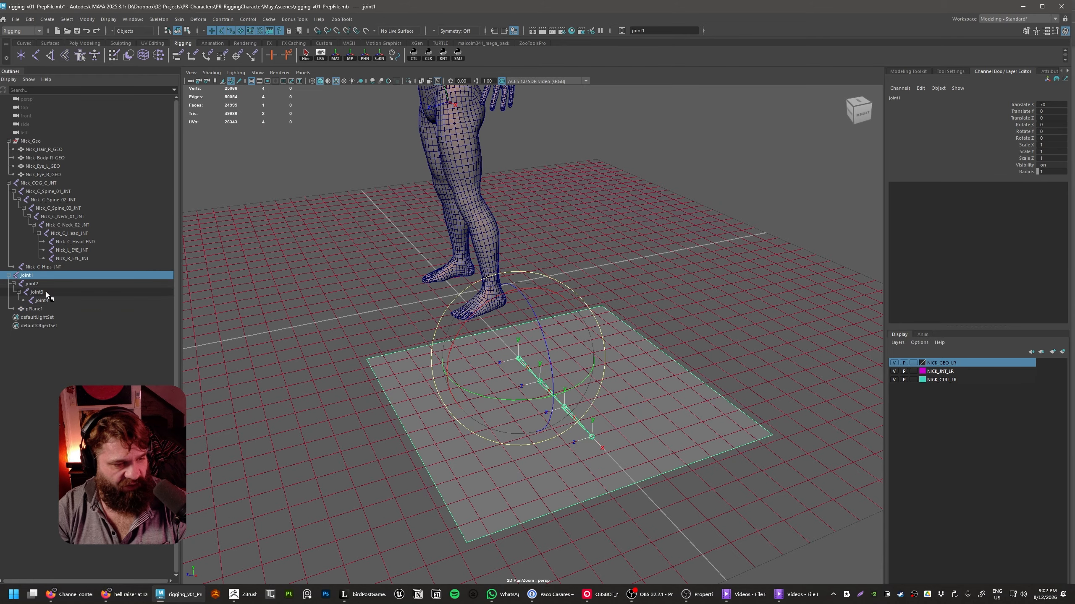
pyautogui.press('w')
pyautogui.moveTo(522, 357); pyautogui.dragTo(617, 296)
pyautogui.press('e')
pyautogui.moveTo(517, 208); pyautogui.dragTo(524, 273)
pyautogui.keyDown('alt'); pyautogui.moveTo(524, 273); pyautogui.dragTo(581, 325, button='middle'); pyautogui.keyUp('alt')
pyautogui.moveTo(580, 325); pyautogui.dragTo(624, 274)
pyautogui.keyDown('alt'); pyautogui.moveTo(668, 364); pyautogui.dragTo(697, 312); pyautogui.keyUp('alt')
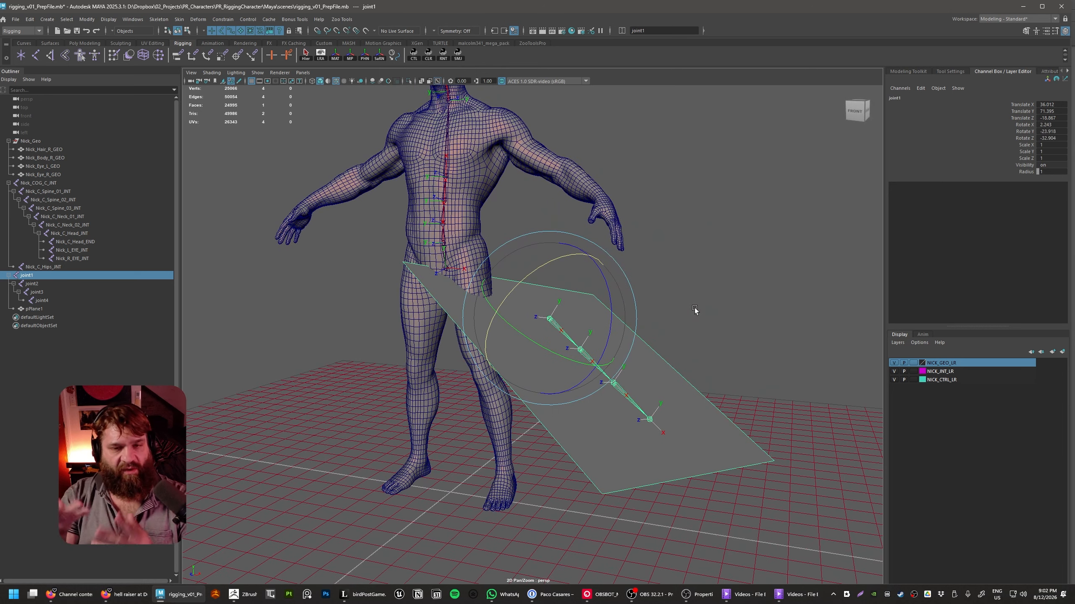
# - Select joint1 through joint4 and vary their Rotate Y together to bend the chain within the tilted plane
pyautogui.click(714, 307)
pyautogui.moveTo(99, 299); pyautogui.dragTo(46, 276)
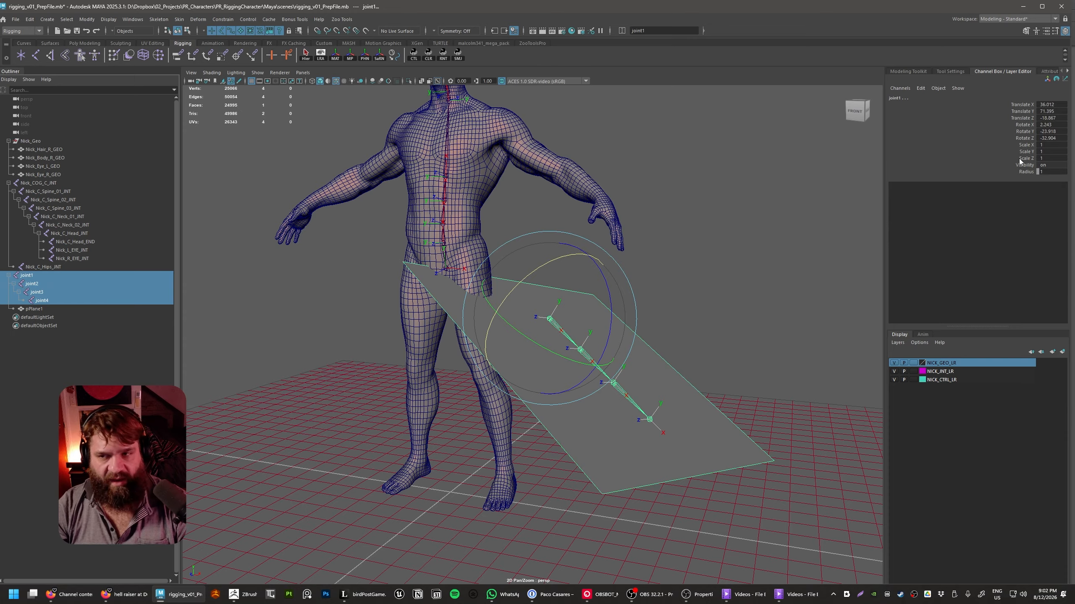
pyautogui.click(1025, 131)
pyautogui.moveTo(802, 271); pyautogui.dragTo(770, 344, button='middle')
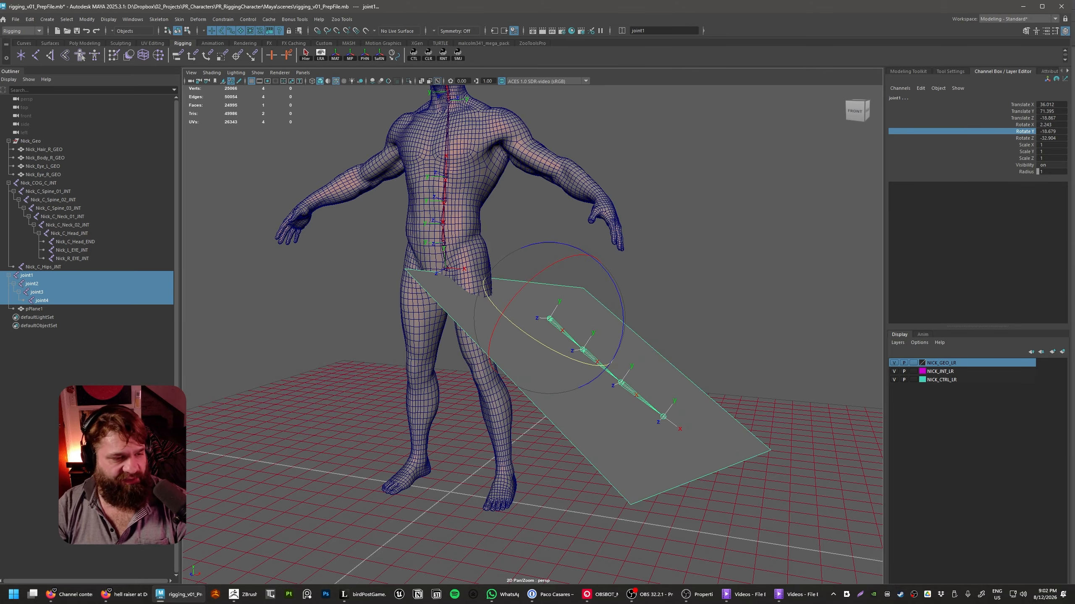
# - Delete the whole test joint chain together with its plane
pyautogui.click(83, 309)
pyautogui.keyDown('shift'); pyautogui.click(72, 276); pyautogui.keyUp('shift')
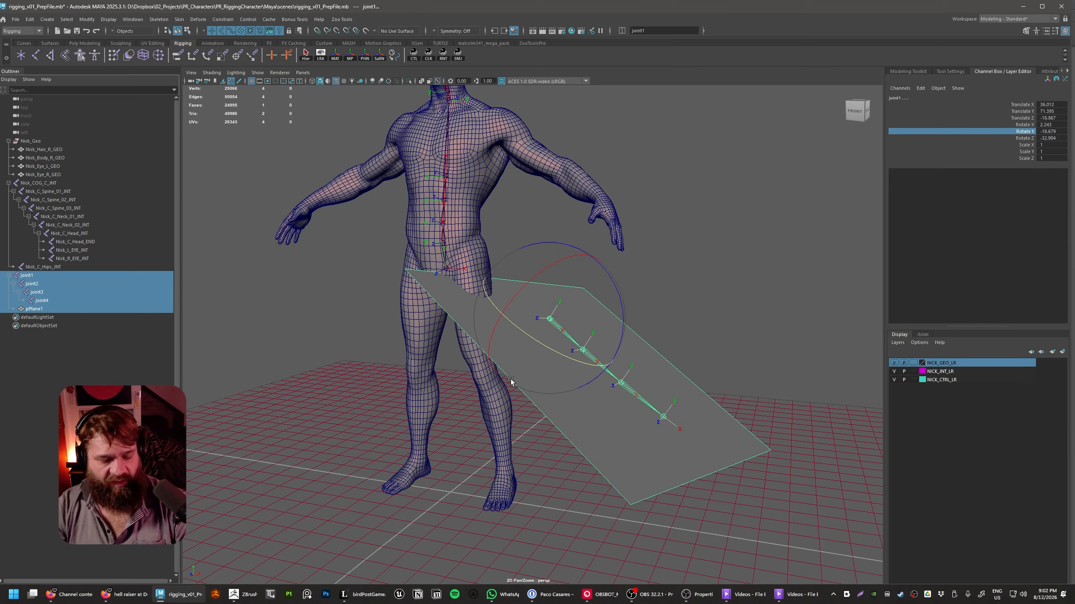
pyautogui.press('Delete')
# - Examine the character's pelvis area and select the hips joint to check its local axis orientation
pyautogui.keyDown('alt'); pyautogui.moveTo(694, 325); pyautogui.dragTo(590, 316); pyautogui.keyUp('alt')
pyautogui.keyDown('alt'); pyautogui.moveTo(529, 284); pyautogui.dragTo(496, 418, button='middle'); pyautogui.keyUp('alt')
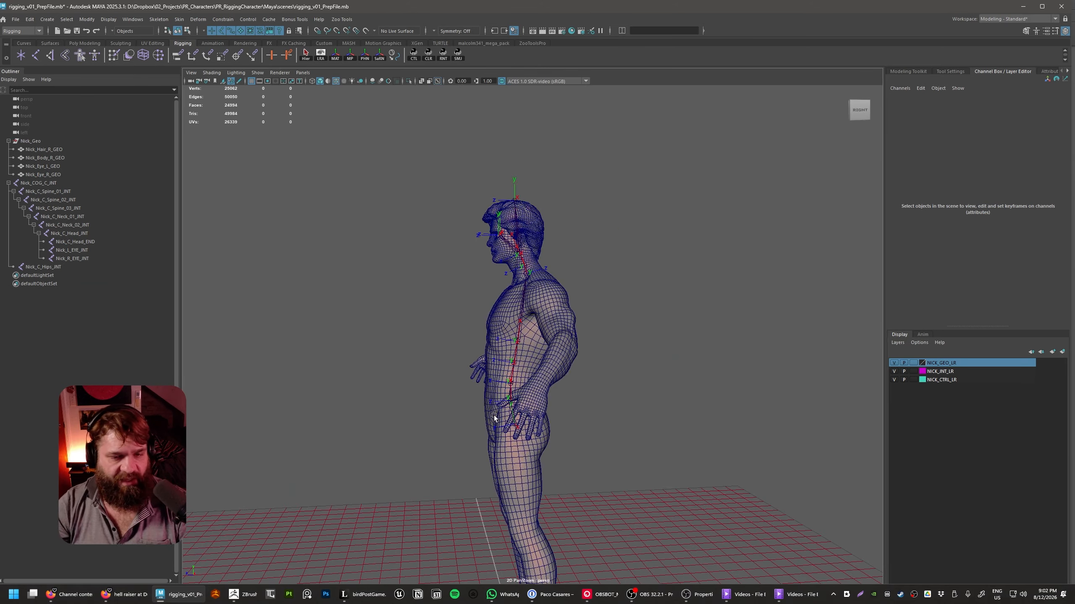
pyautogui.keyDown('alt'); pyautogui.moveTo(398, 417); pyautogui.dragTo(457, 423); pyautogui.keyUp('alt')
pyautogui.keyDown('alt'); pyautogui.moveTo(457, 423); pyautogui.dragTo(514, 377, button='middle'); pyautogui.keyUp('alt')
pyautogui.keyDown('alt'); pyautogui.moveTo(514, 377); pyautogui.dragTo(666, 453, button='right'); pyautogui.keyUp('alt')
pyautogui.keyDown('alt'); pyautogui.moveTo(666, 453); pyautogui.dragTo(717, 415, button='middle'); pyautogui.keyUp('alt')
pyautogui.keyDown('alt'); pyautogui.moveTo(717, 415); pyautogui.dragTo(650, 424); pyautogui.keyUp('alt')
pyautogui.keyDown('alt'); pyautogui.moveTo(650, 423); pyautogui.dragTo(584, 345, button='middle'); pyautogui.keyUp('alt')
pyautogui.keyDown('alt'); pyautogui.moveTo(584, 345); pyautogui.dragTo(719, 405, button='right'); pyautogui.keyUp('alt')
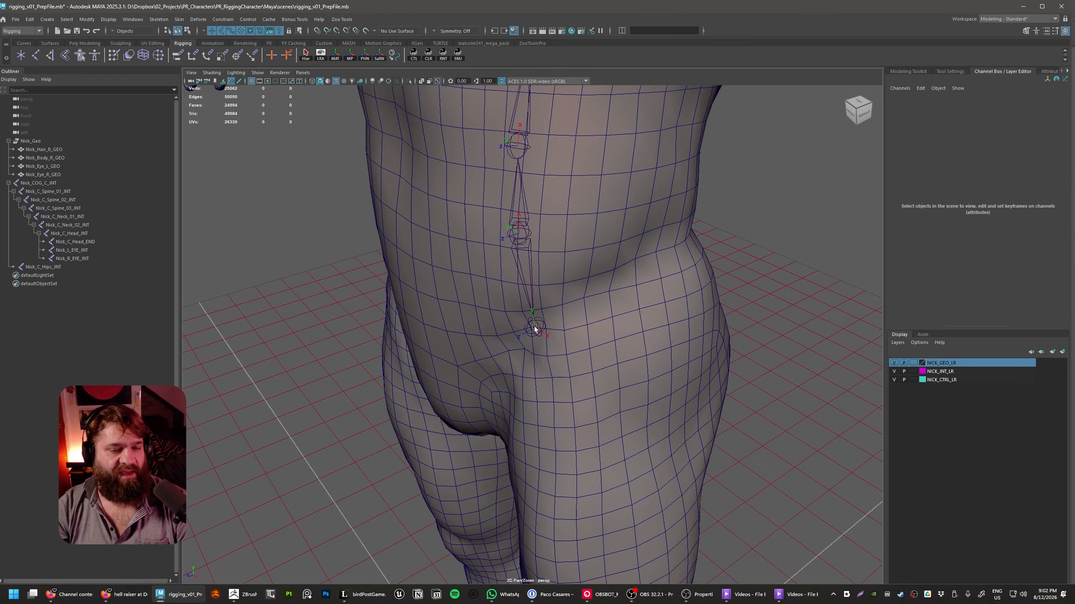
pyautogui.scroll(4, 578, 340)
pyautogui.click(563, 360)
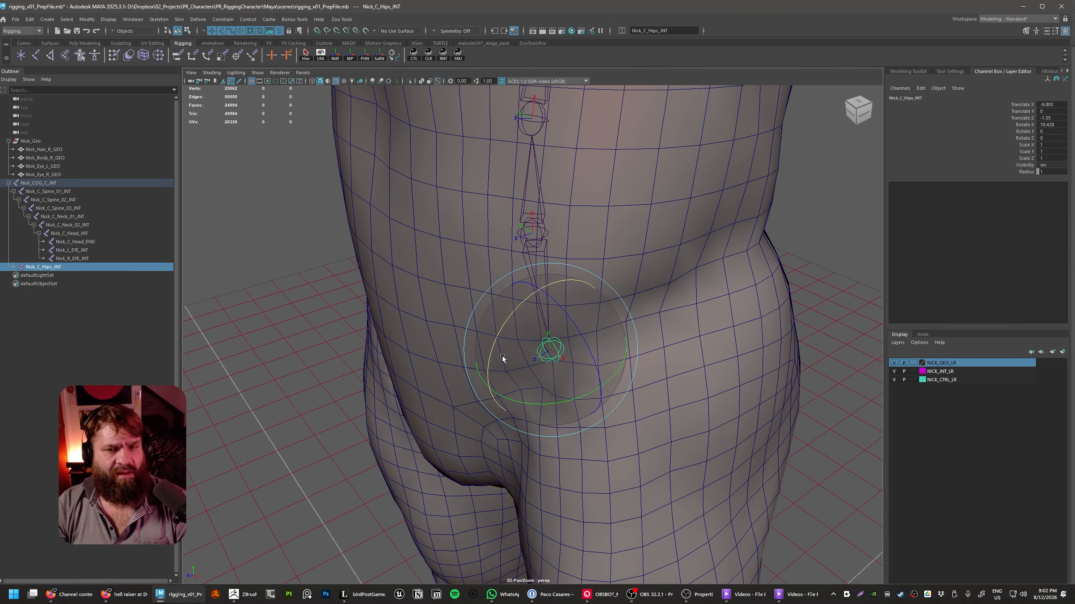
# - Select the COG joint and examine the joint axes up the spine to the neck
pyautogui.click(546, 235)
pyautogui.keyDown('alt'); pyautogui.moveTo(682, 306); pyautogui.dragTo(691, 460, button='middle'); pyautogui.keyUp('alt')
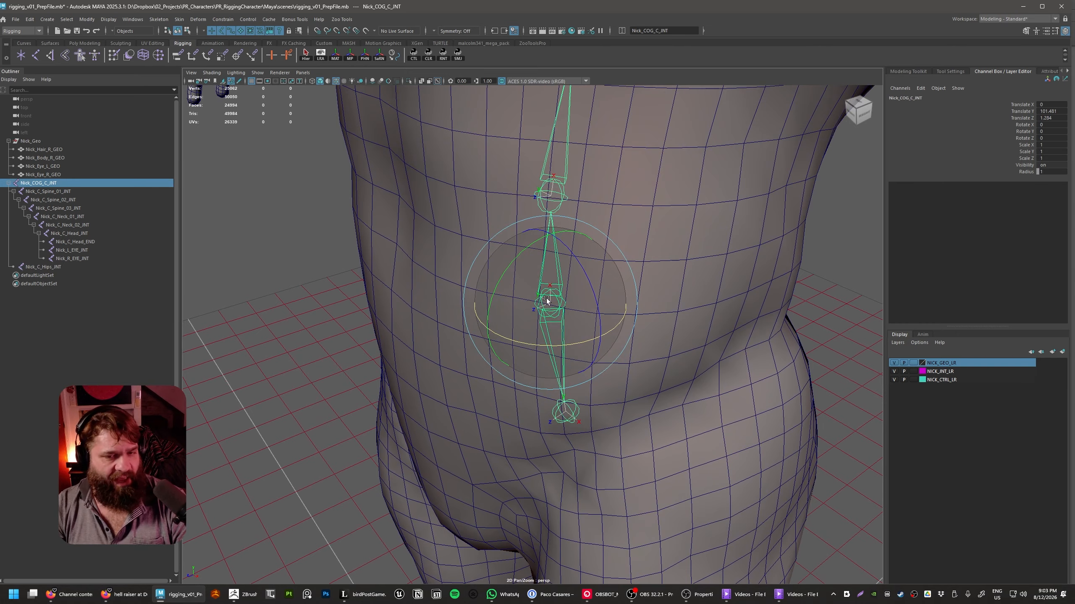
pyautogui.keyDown('alt'); pyautogui.moveTo(653, 197); pyautogui.dragTo(635, 275, button='middle'); pyautogui.keyUp('alt')
pyautogui.keyDown('alt'); pyautogui.moveTo(636, 275); pyautogui.dragTo(588, 280, button='right'); pyautogui.keyUp('alt')
pyautogui.keyDown('alt'); pyautogui.moveTo(588, 280); pyautogui.dragTo(603, 405, button='middle'); pyautogui.keyUp('alt')
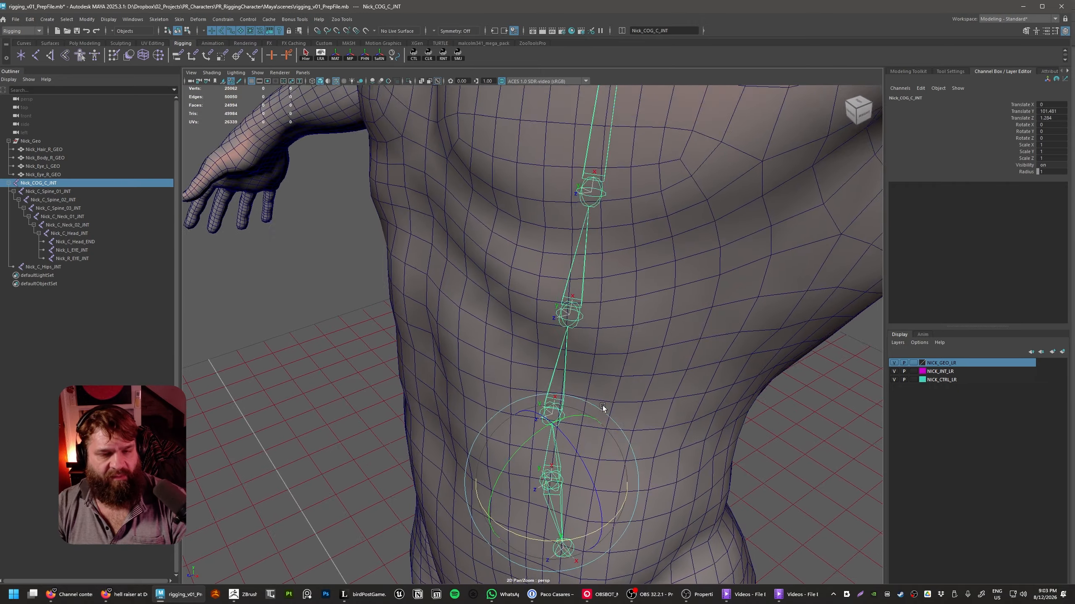
pyautogui.keyDown('alt'); pyautogui.moveTo(606, 228); pyautogui.dragTo(589, 312, button='middle'); pyautogui.keyUp('alt')
pyautogui.keyDown('alt'); pyautogui.moveTo(646, 140); pyautogui.dragTo(616, 307, button='middle'); pyautogui.keyUp('alt')
pyautogui.keyDown('alt'); pyautogui.moveTo(601, 214); pyautogui.dragTo(593, 198); pyautogui.keyUp('alt')
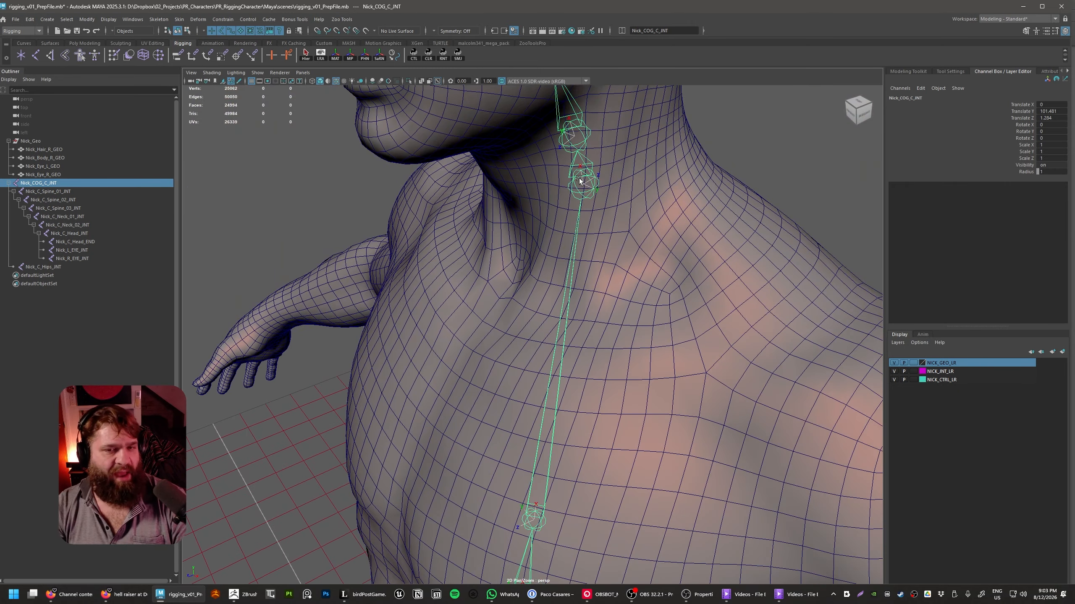
# - Select the second neck joint (C_Neck_02) and open the SmartJoint tool, placing its window clear of the head
pyautogui.click(580, 134)
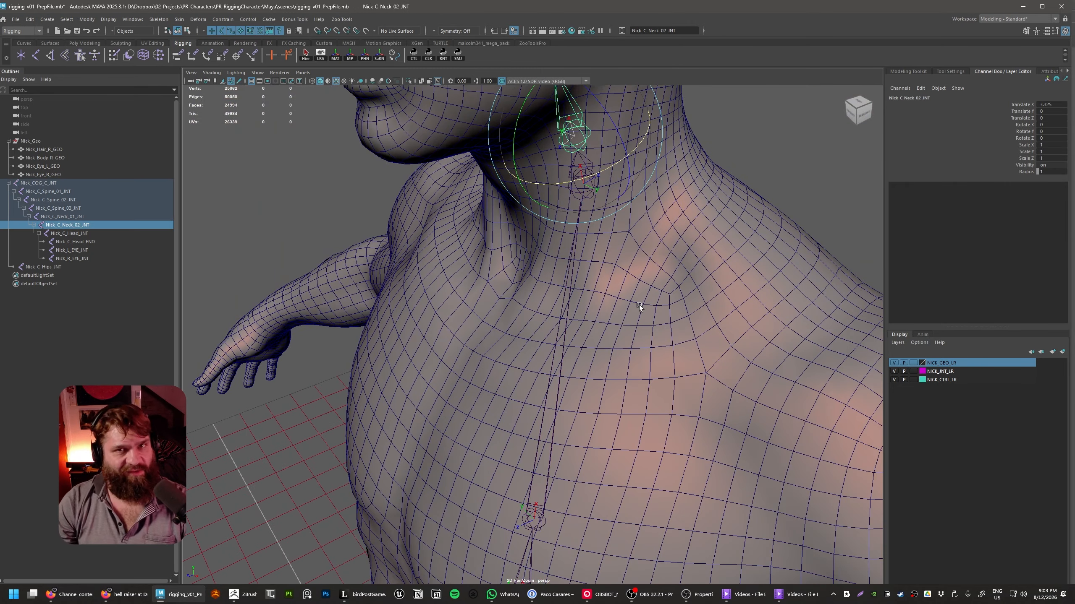
pyautogui.keyDown('alt'); pyautogui.moveTo(618, 314); pyautogui.dragTo(609, 459, button='middle'); pyautogui.keyUp('alt')
pyautogui.keyDown('alt'); pyautogui.moveTo(630, 440); pyautogui.dragTo(618, 409, button='right'); pyautogui.keyUp('alt')
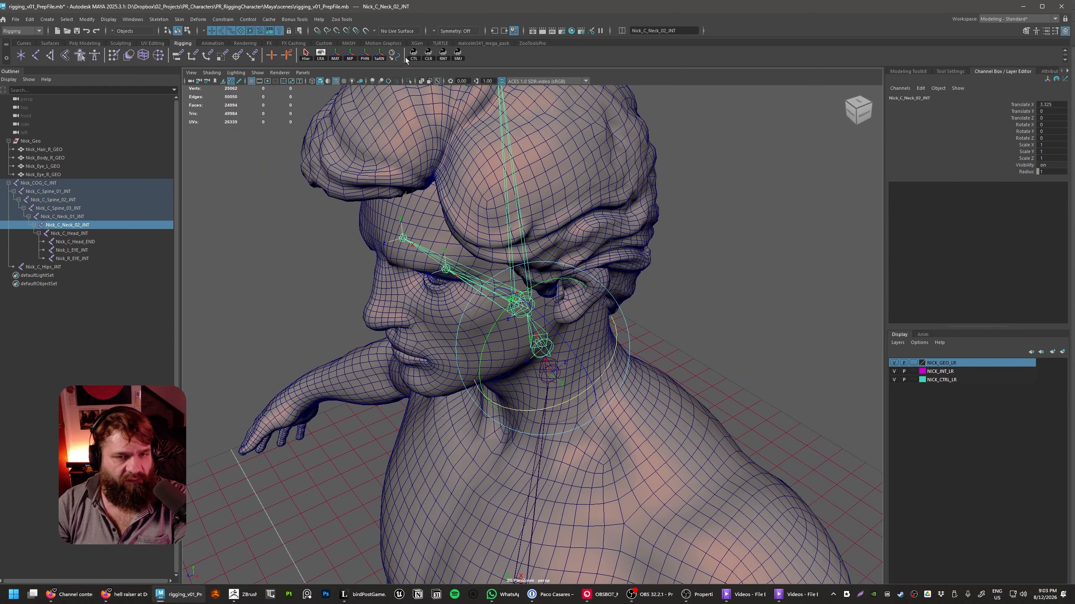
pyautogui.click(458, 57)
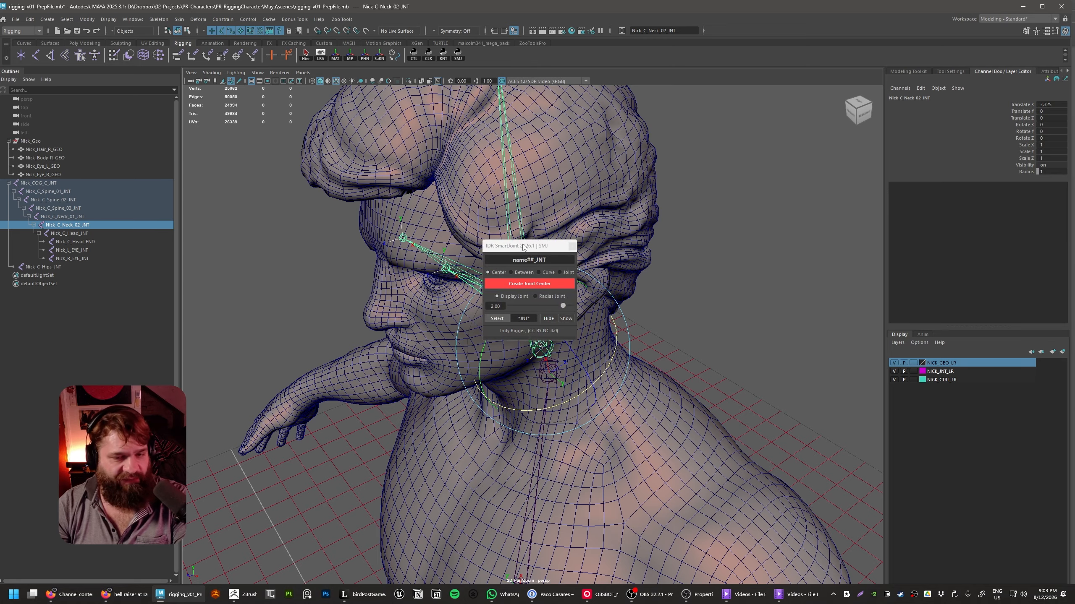
pyautogui.moveTo(523, 245); pyautogui.dragTo(765, 220)
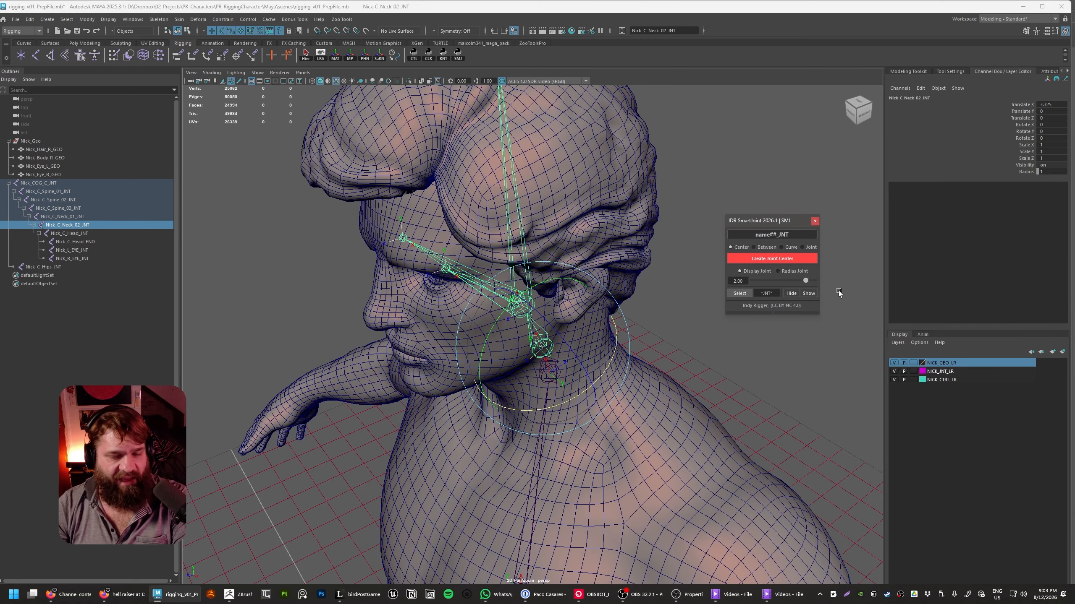
# - Examine the local axes of the neck joints from the side and the front of the character
pyautogui.click(569, 357)
pyautogui.hotkey('ctrl', 'z')
pyautogui.keyDown('alt'); pyautogui.moveTo(680, 428); pyautogui.dragTo(691, 368, button='middle'); pyautogui.keyUp('alt')
pyautogui.scroll(3, 692, 368)
pyautogui.keyDown('alt'); pyautogui.moveTo(692, 368); pyautogui.dragTo(636, 370); pyautogui.keyUp('alt')
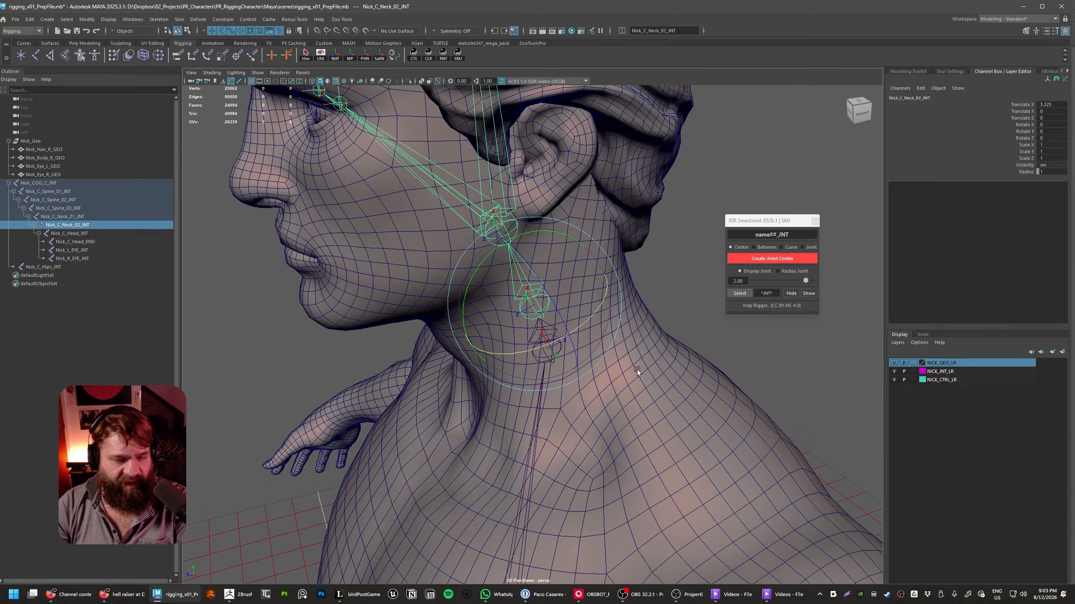
pyautogui.keyDown('alt'); pyautogui.moveTo(520, 335); pyautogui.dragTo(530, 302); pyautogui.keyUp('alt')
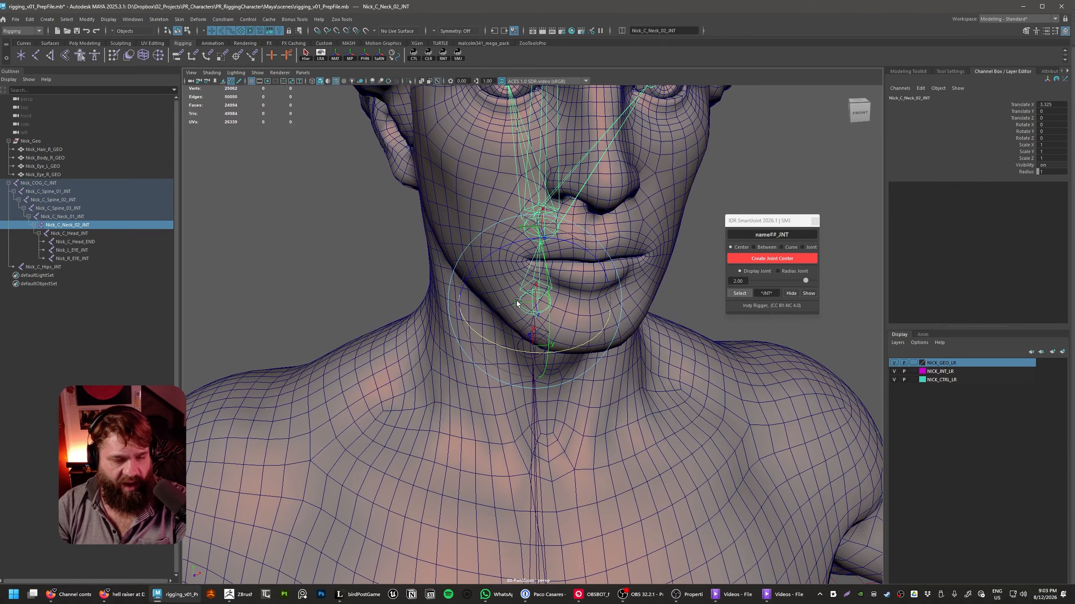
pyautogui.keyDown('alt'); pyautogui.moveTo(635, 345); pyautogui.dragTo(567, 345); pyautogui.keyUp('alt')
pyautogui.scroll(3, 568, 345)
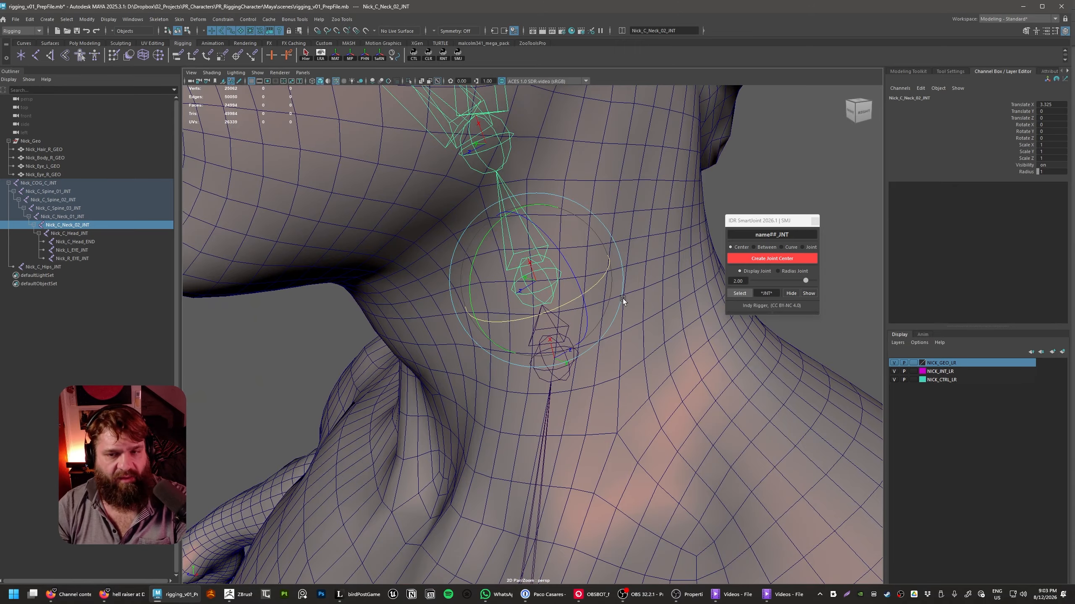
# - Set SmartJoint's joint orient increment to 90 and rotate the C_Neck_02 joint's orientation about X by that amount
pyautogui.click(780, 313)
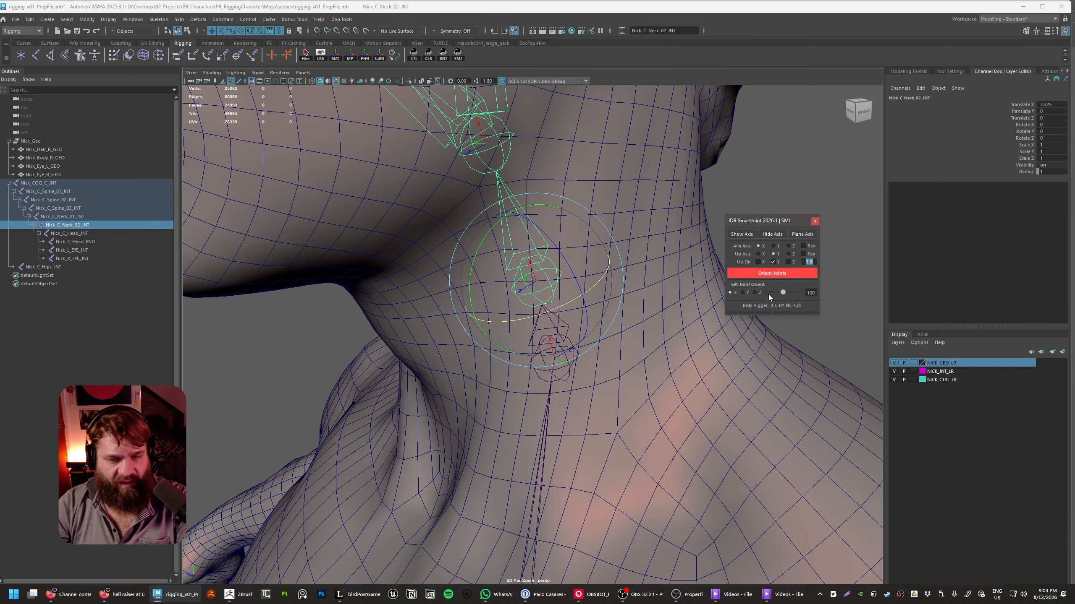
pyautogui.write('90')
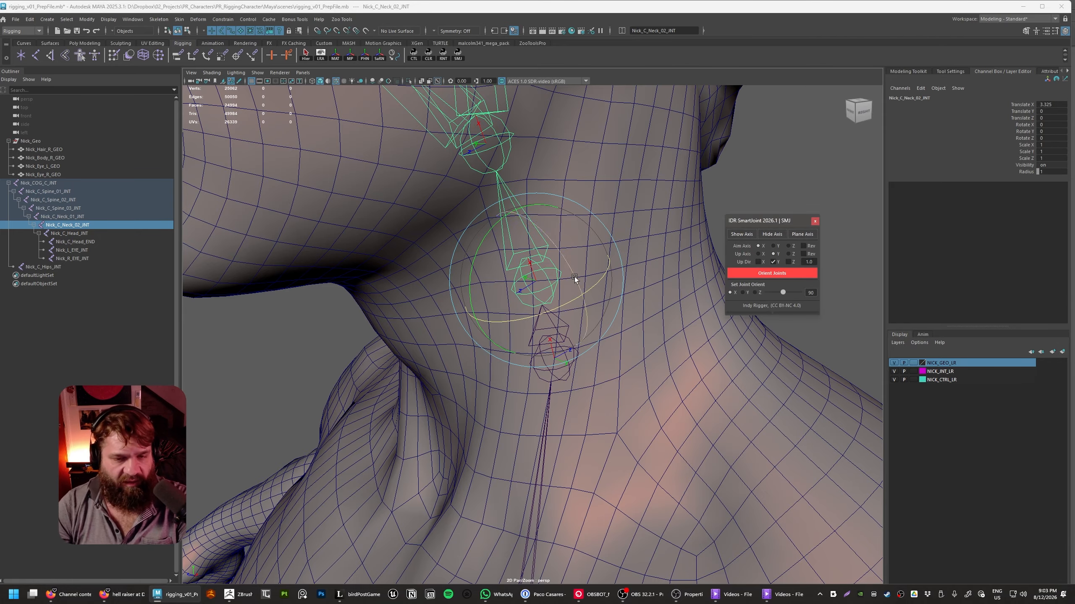
pyautogui.keyDown('alt'); pyautogui.moveTo(703, 279); pyautogui.dragTo(613, 347); pyautogui.keyUp('alt')
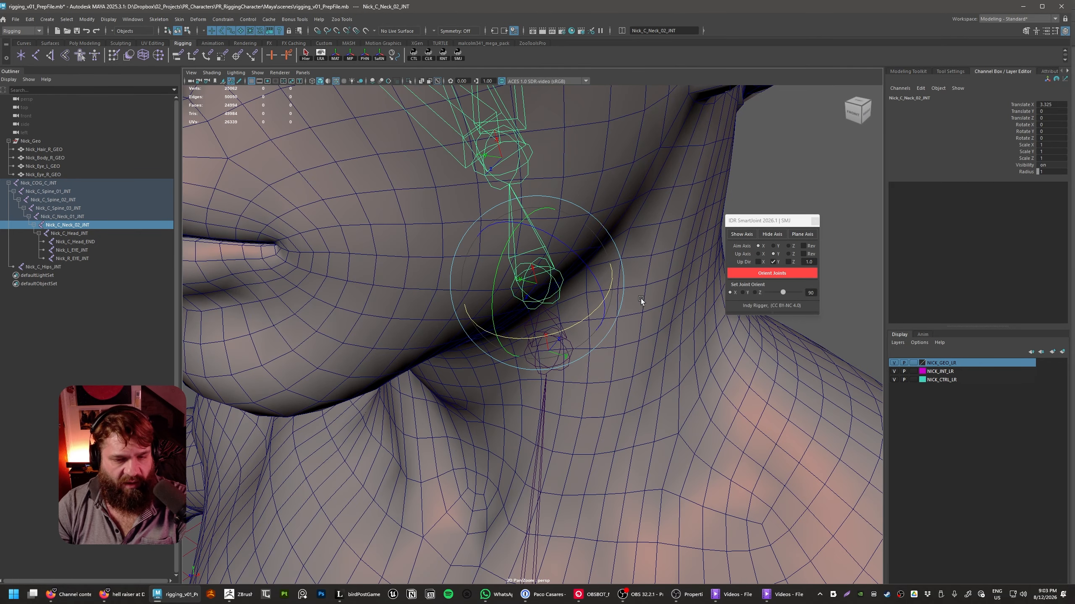
pyautogui.moveTo(783, 292); pyautogui.dragTo(757, 293)
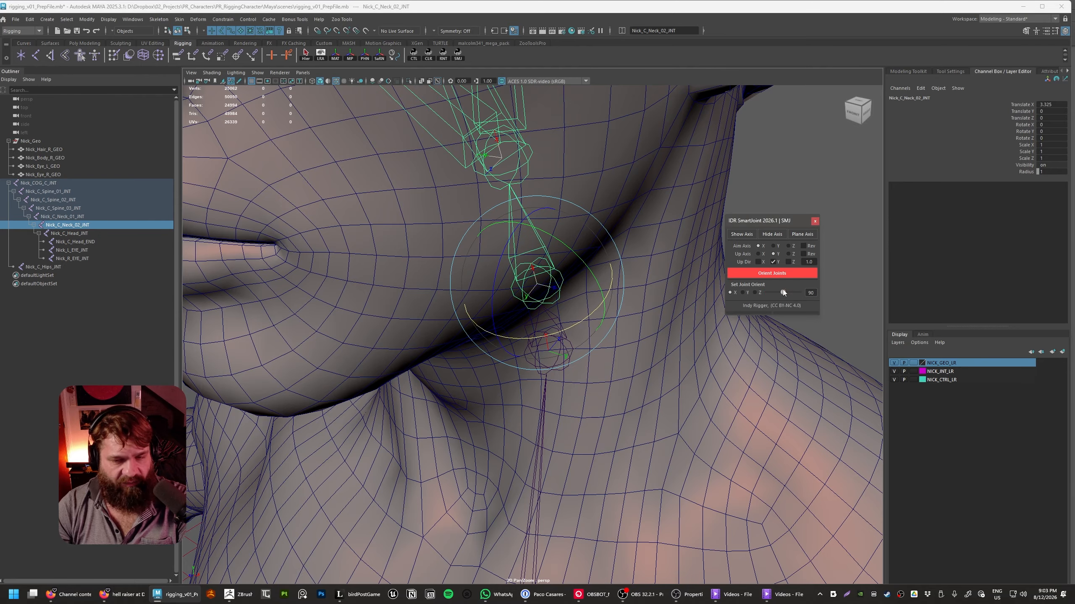
# - Select the C_Head joint and rotate its joint orientation about X by the 90 increment
pyautogui.moveTo(588, 375)
pyautogui.keyDown('alt'); pyautogui.mouseDown()
pyautogui.moveTo(495, 368)
pyautogui.moveTo(590, 372)
pyautogui.mouseUp(); pyautogui.keyUp('alt')
pyautogui.keyDown('alt'); pyautogui.moveTo(529, 370); pyautogui.dragTo(553, 365); pyautogui.keyUp('alt')
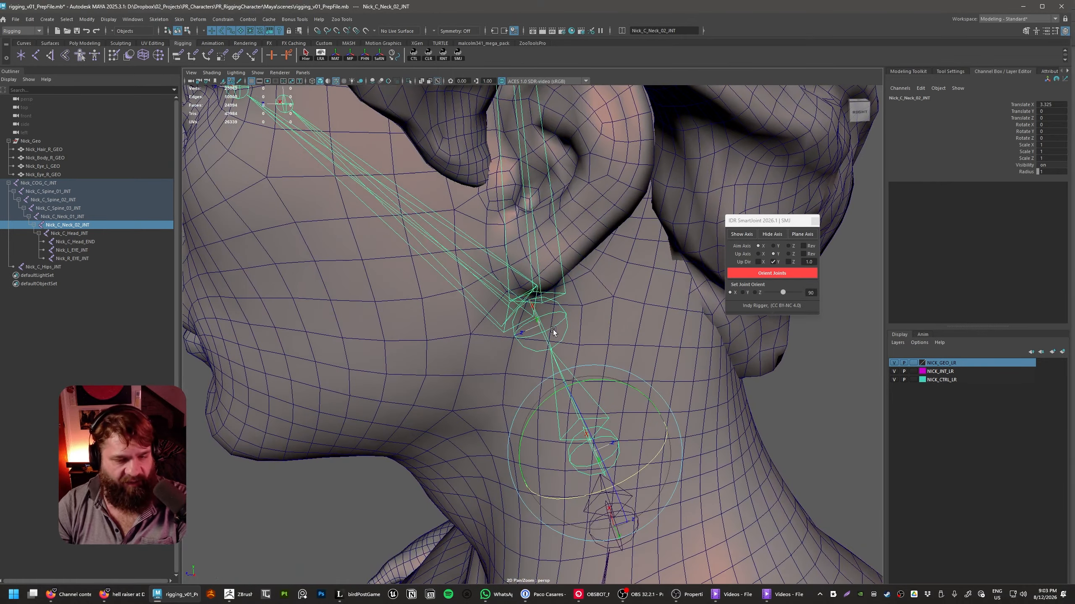
pyautogui.click(553, 329)
pyautogui.click(568, 317)
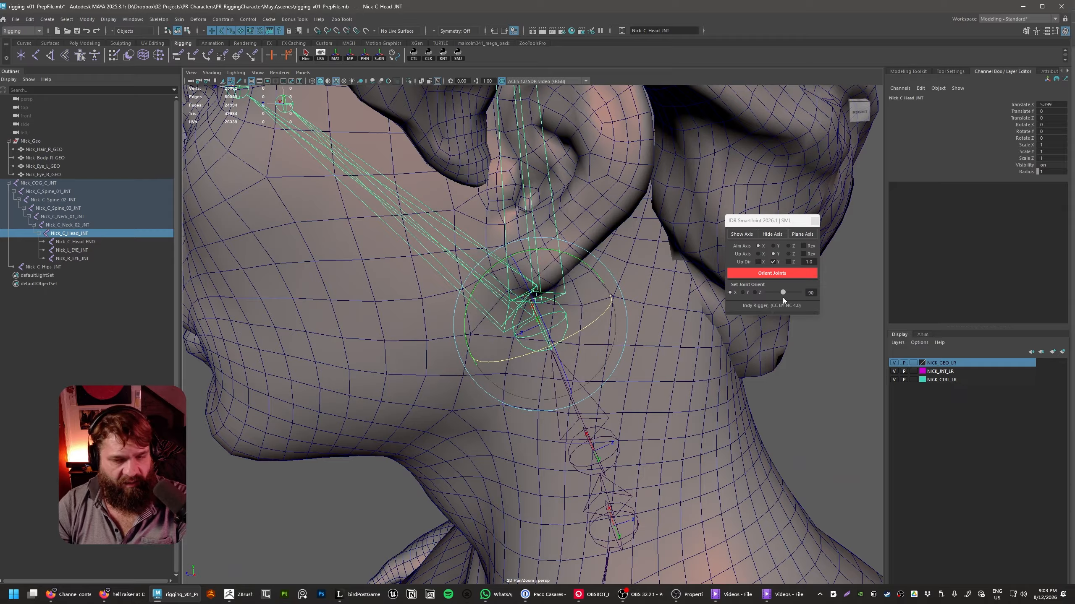
pyautogui.moveTo(783, 293); pyautogui.dragTo(752, 290)
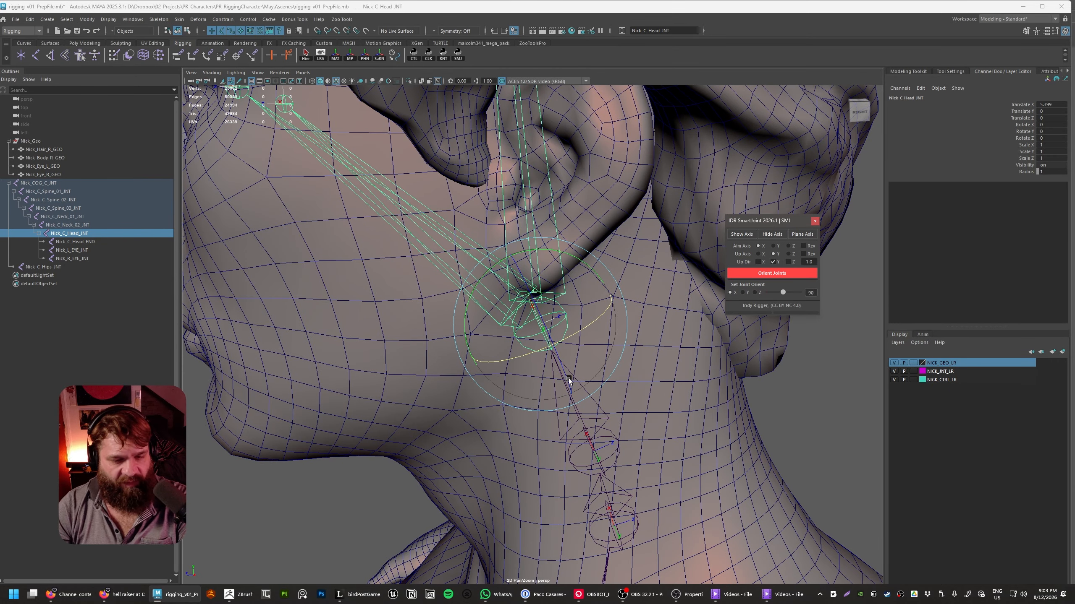
# - Select the C_Head_END joint at the crown and try rotating its joint orientation about X, undoing the adjustment
pyautogui.keyDown('alt'); pyautogui.moveTo(487, 376); pyautogui.dragTo(563, 400); pyautogui.keyUp('alt')
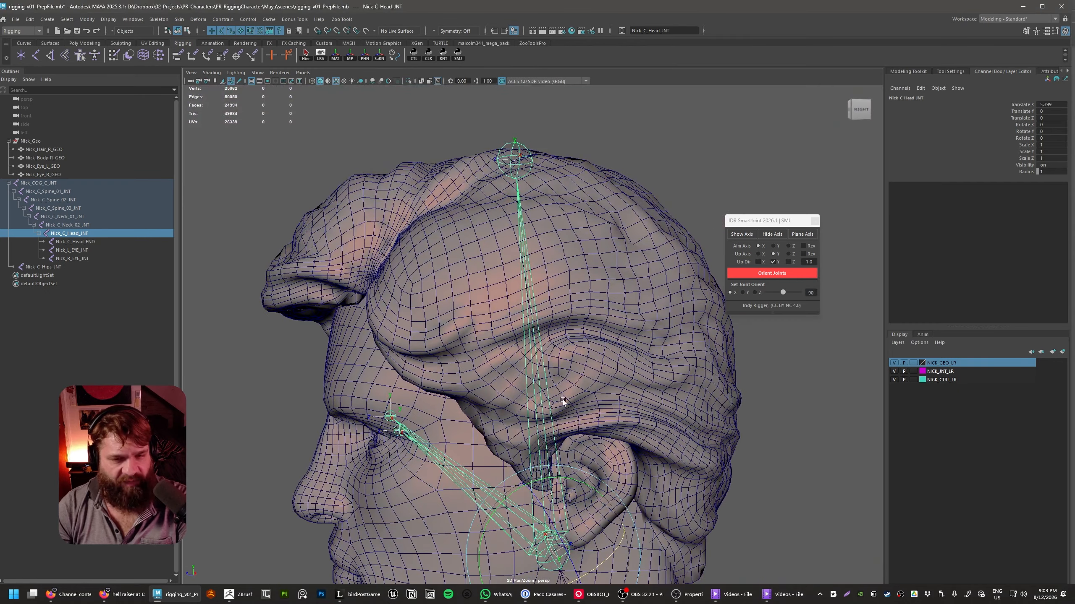
pyautogui.click(529, 163)
pyautogui.keyDown('alt'); pyautogui.moveTo(661, 270); pyautogui.dragTo(600, 279); pyautogui.keyUp('alt')
pyautogui.click(500, 177)
pyautogui.click(724, 291)
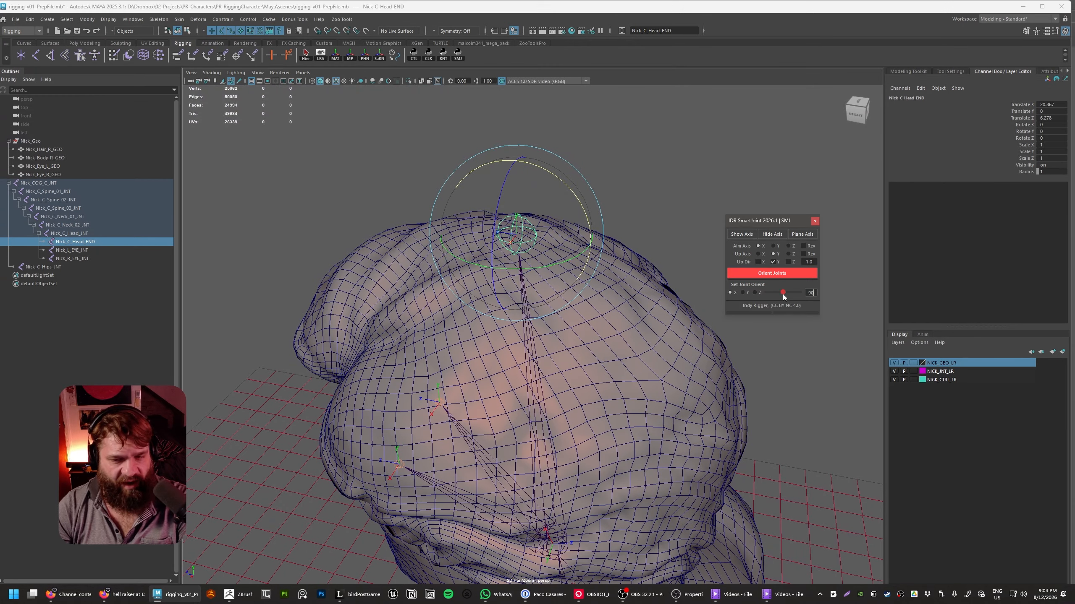
pyautogui.moveTo(766, 292)
pyautogui.mouseDown()
pyautogui.moveTo(792, 297)
pyautogui.moveTo(783, 294)
pyautogui.mouseUp()
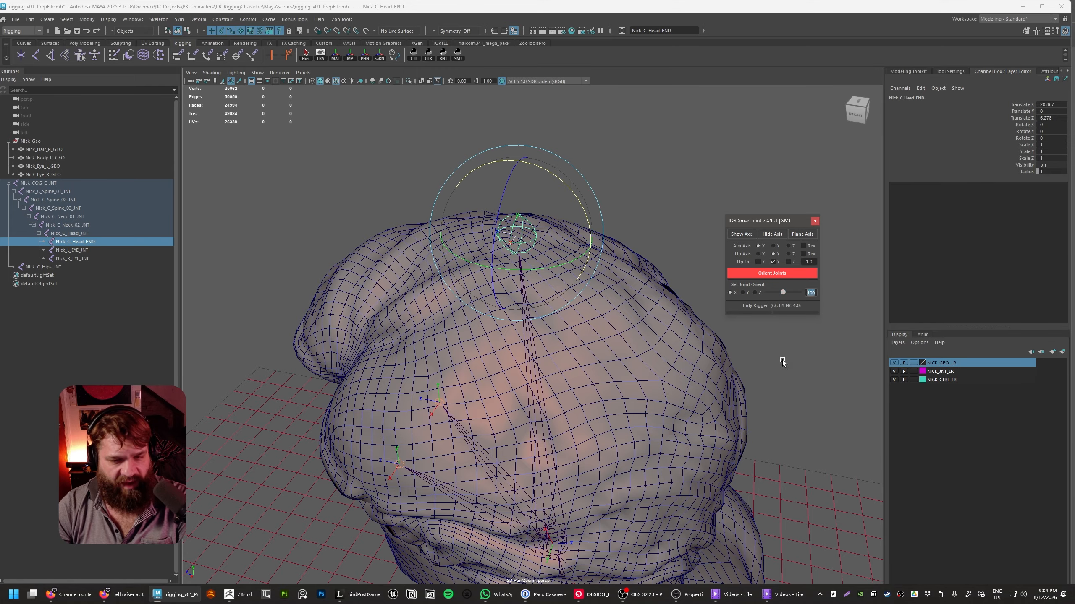
pyautogui.click(799, 395)
pyautogui.hotkey('ctrl', 'z')
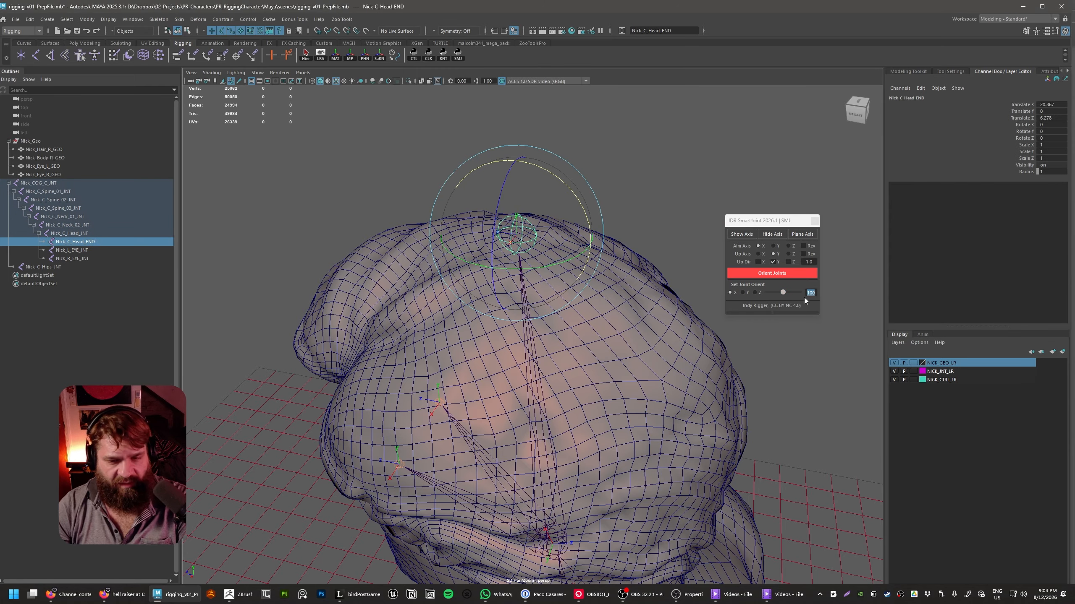
# - Try reorienting the C_Head_END joint about the Y and Z axes with SmartJoint's joint orient adjustment
pyautogui.click(745, 292)
pyautogui.moveTo(782, 292); pyautogui.dragTo(757, 292)
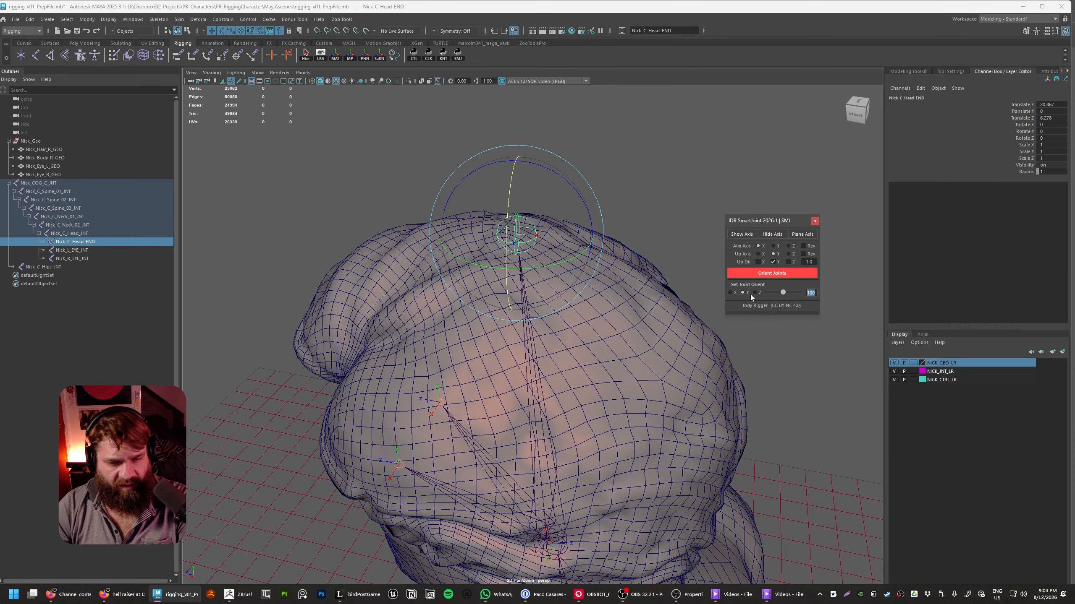
pyautogui.moveTo(783, 293); pyautogui.dragTo(756, 292)
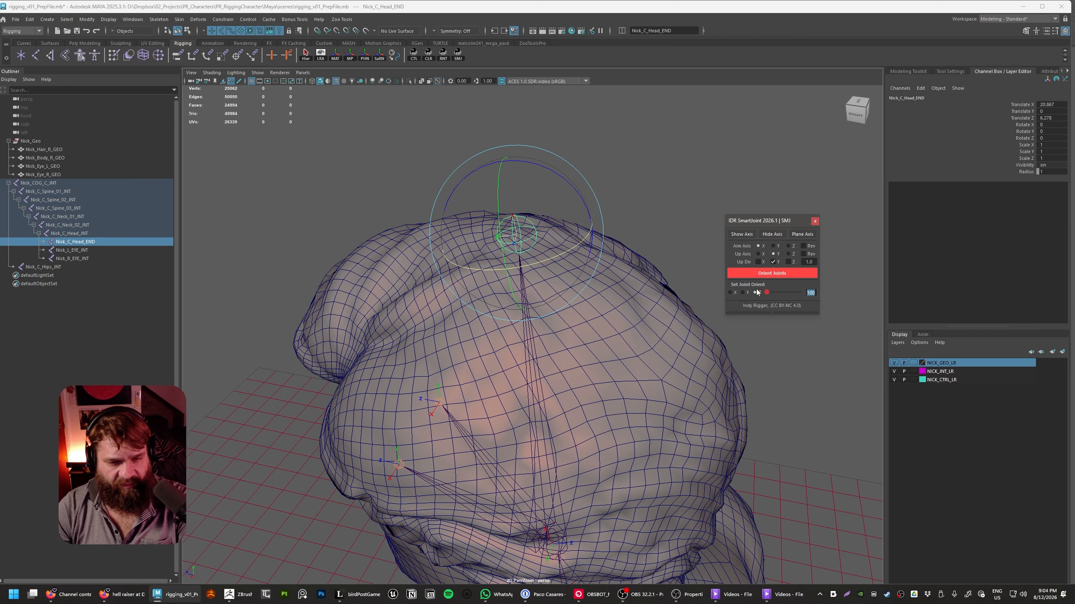
pyautogui.click(755, 293)
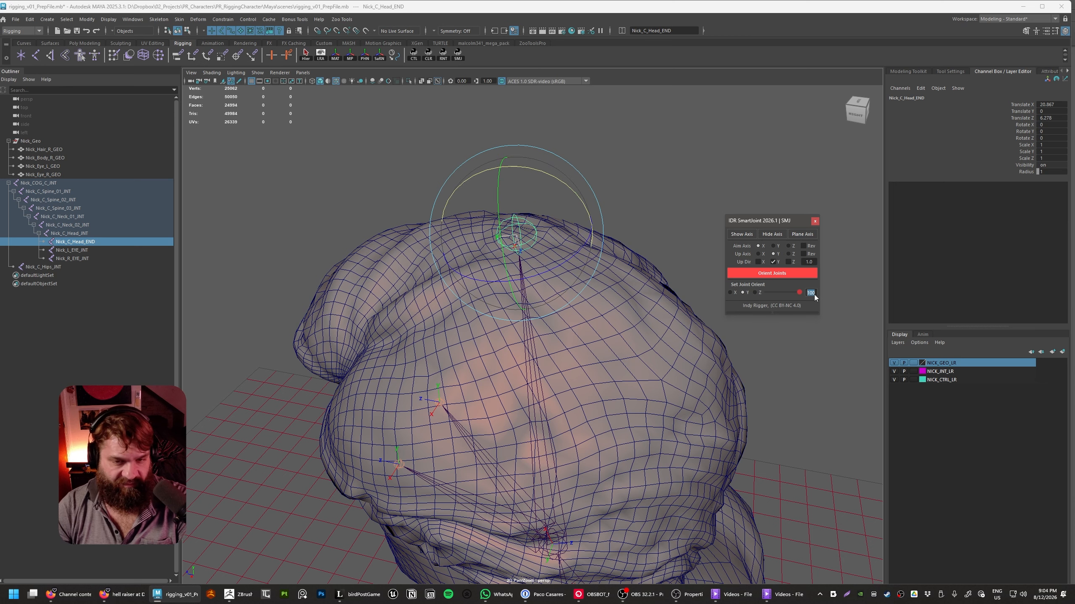
pyautogui.moveTo(766, 293); pyautogui.dragTo(801, 298)
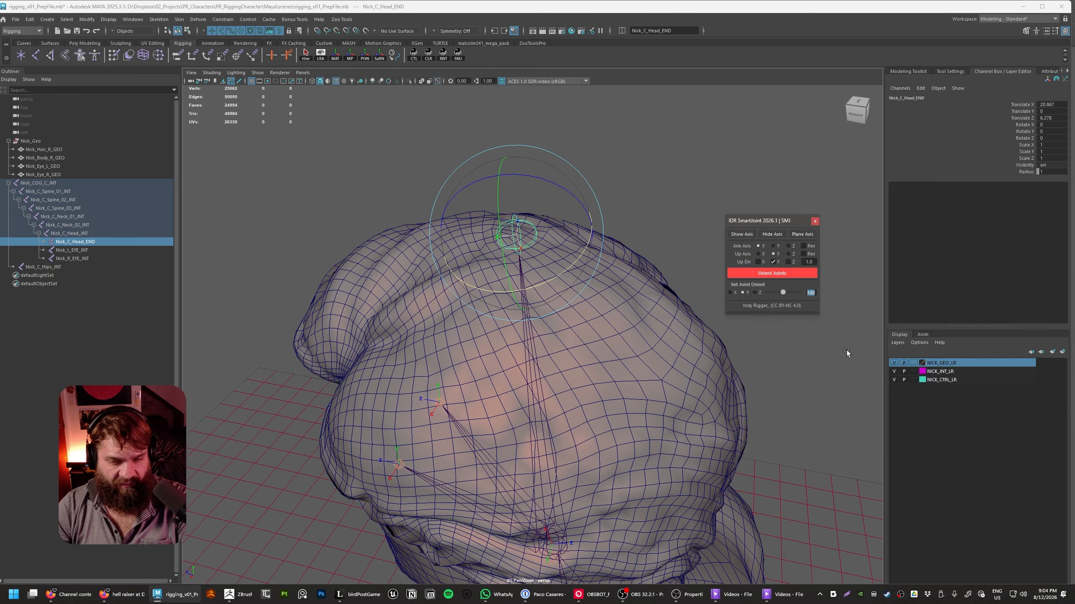
pyautogui.click(839, 351)
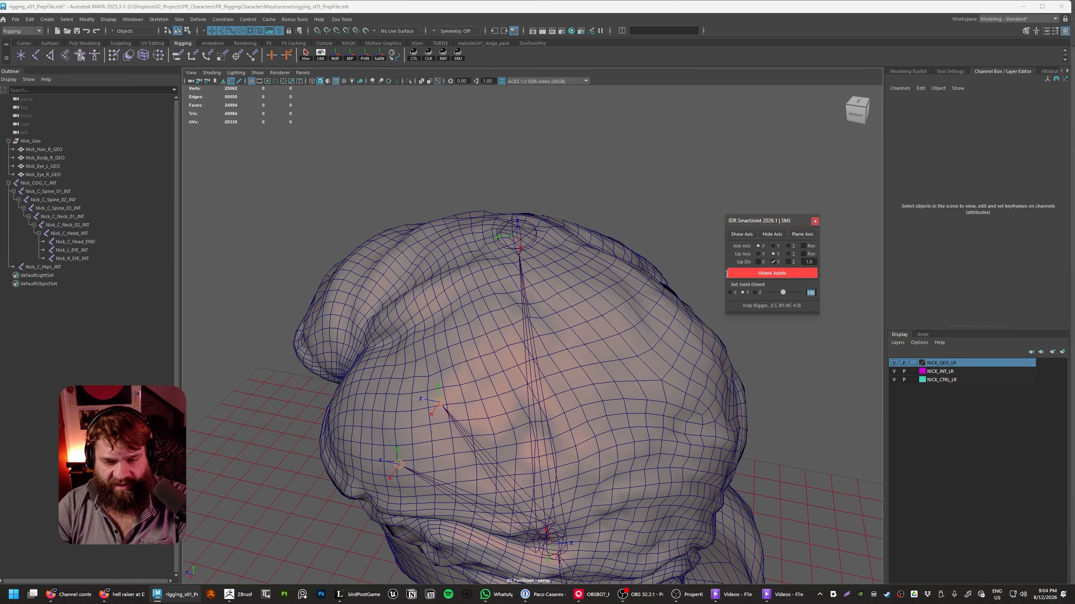
# - Set the orient increment to 90 and reset the C_Head_END joint's Joint Orient to 0 on all three axes
pyautogui.write('90')
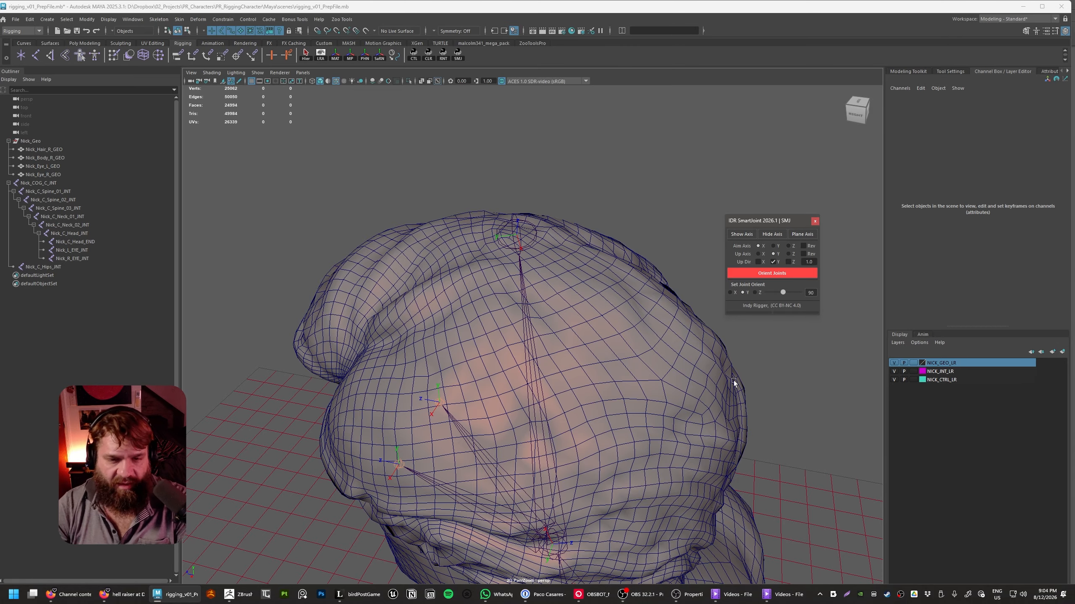
pyautogui.click(566, 250)
pyautogui.click(514, 235)
pyautogui.hotkey('ctrl', 'a')
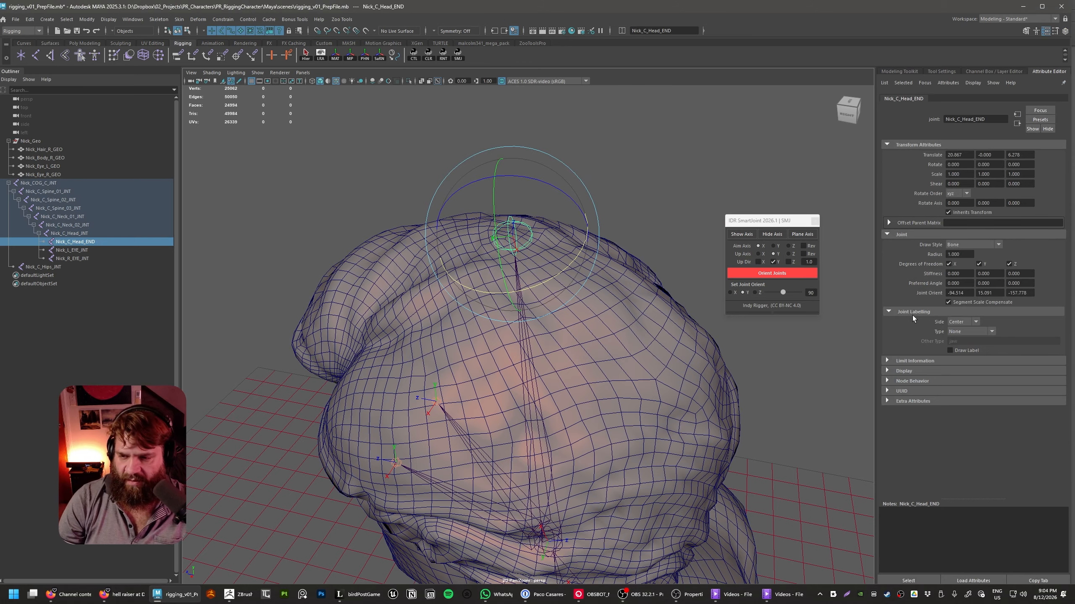
pyautogui.moveTo(966, 293); pyautogui.dragTo(847, 269)
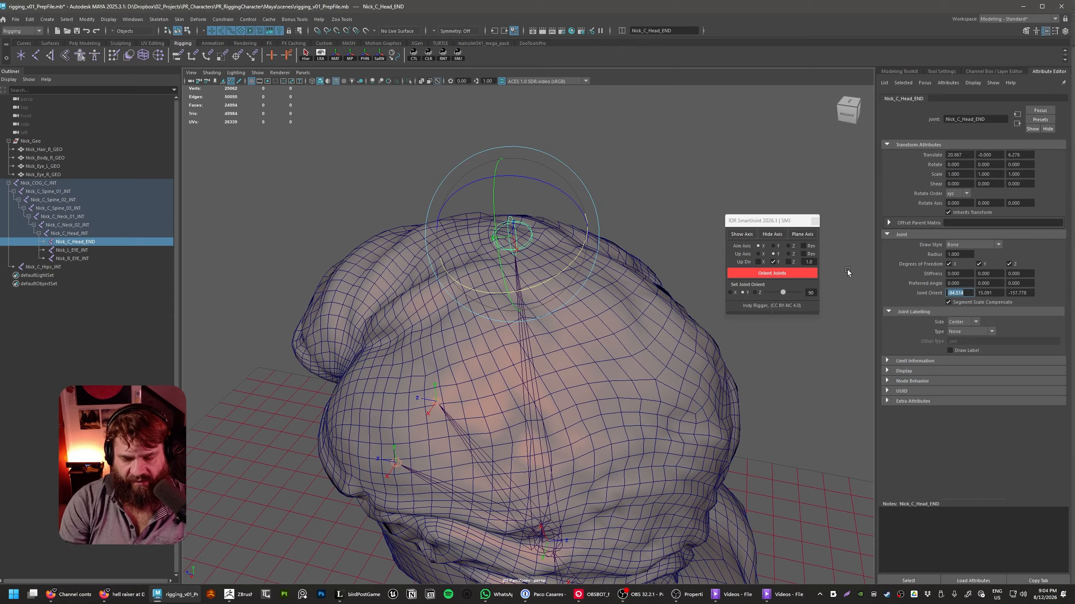
pyautogui.write('0')
pyautogui.press('Tab')
pyautogui.write('0')
pyautogui.press('Tab')
pyautogui.write('0')
pyautogui.press('Return')
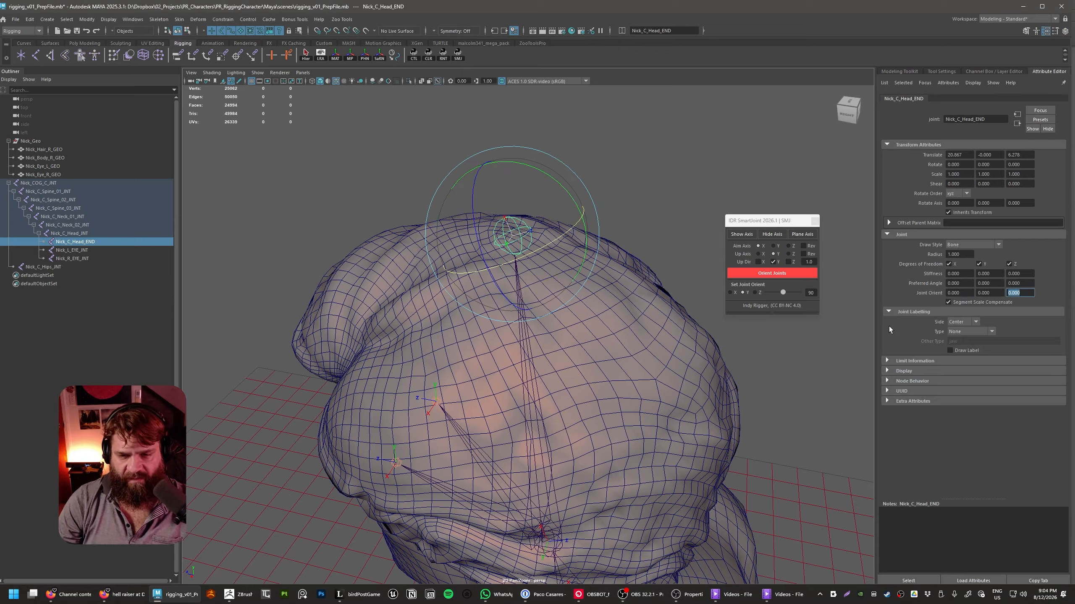
# - Run Orient Joints on the C_Head_END joint and compare its axes with those of the C_Head joint
pyautogui.click(745, 371)
pyautogui.click(516, 240)
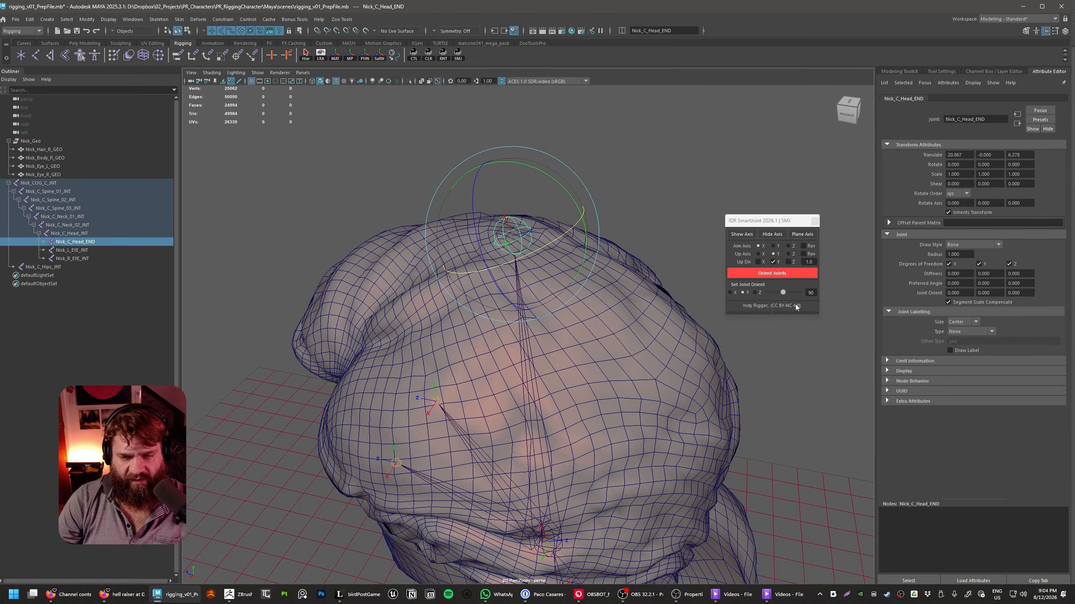
pyautogui.click(767, 275)
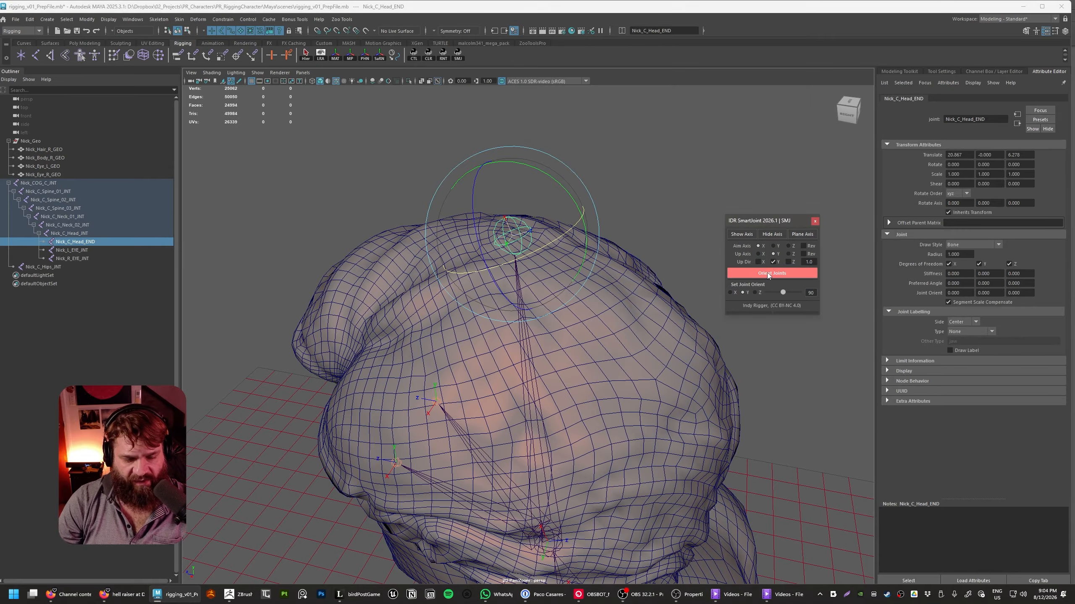
pyautogui.keyDown('alt'); pyautogui.moveTo(762, 368); pyautogui.dragTo(798, 402, button='middle'); pyautogui.keyUp('alt')
pyautogui.keyDown('alt'); pyautogui.moveTo(798, 402); pyautogui.dragTo(718, 427); pyautogui.keyUp('alt')
pyautogui.click(590, 506)
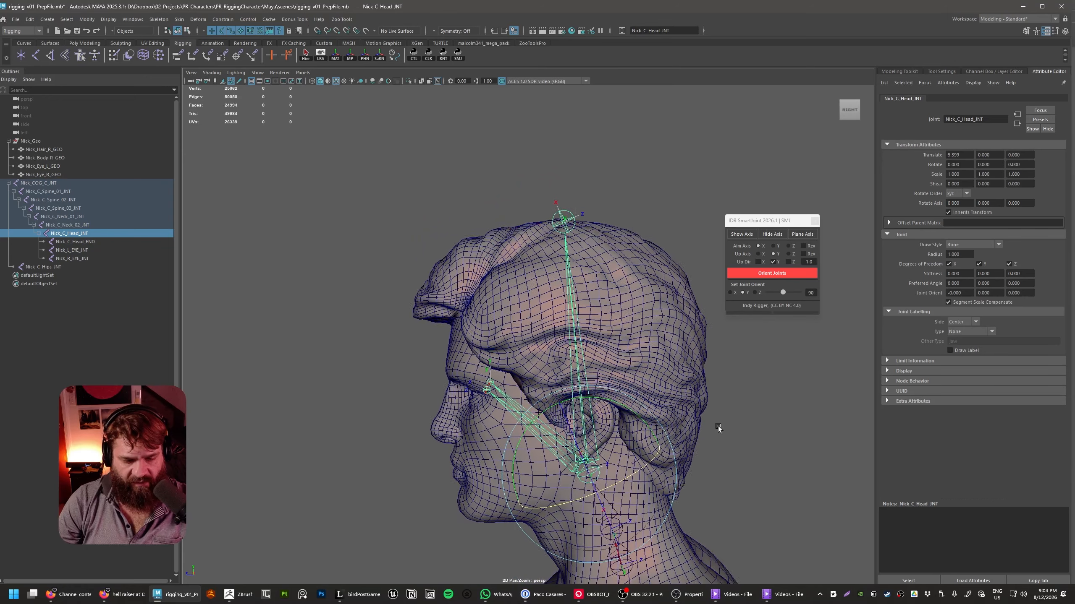
pyautogui.click(562, 214)
pyautogui.keyDown('alt'); pyautogui.moveTo(675, 249); pyautogui.dragTo(696, 316, button='middle'); pyautogui.keyUp('alt')
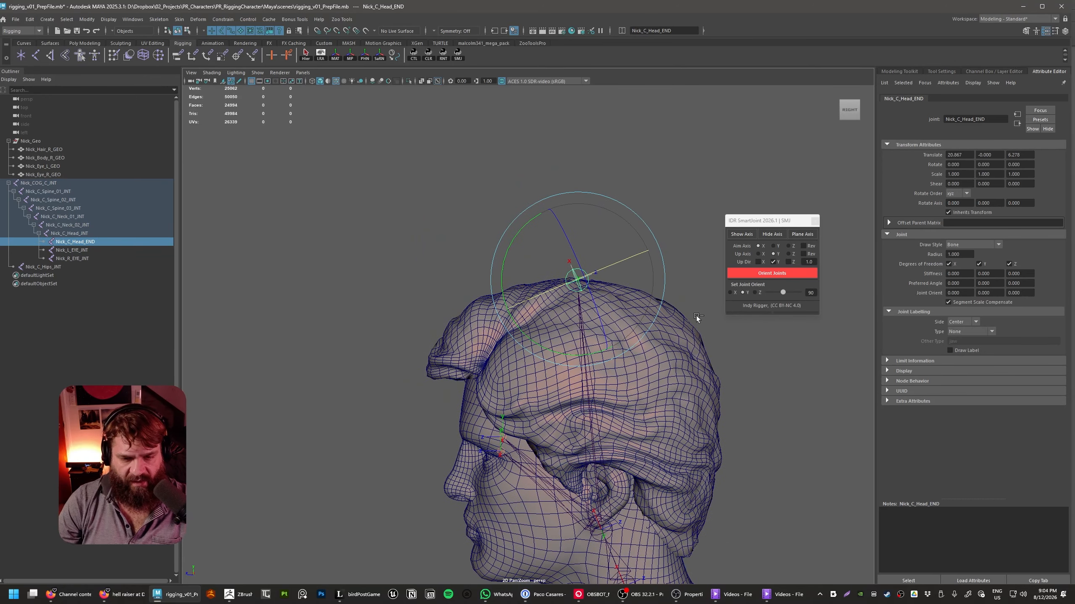
# - Duplicate the C_Head_END joint, try moving the copy down through the head, undo the move and delete the copy
pyautogui.hotkey('ctrl', 'd')
pyautogui.keyDown('alt'); pyautogui.moveTo(700, 334); pyautogui.dragTo(653, 300); pyautogui.keyUp('alt')
pyautogui.press('w')
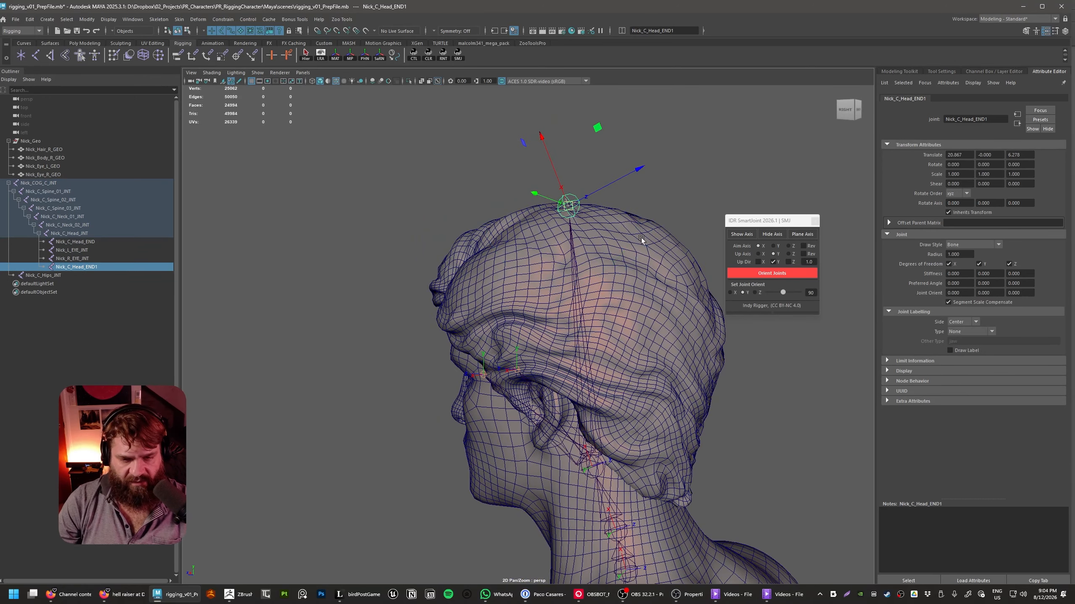
pyautogui.moveTo(571, 212); pyautogui.dragTo(552, 377)
pyautogui.hotkey('ctrl', 'z')
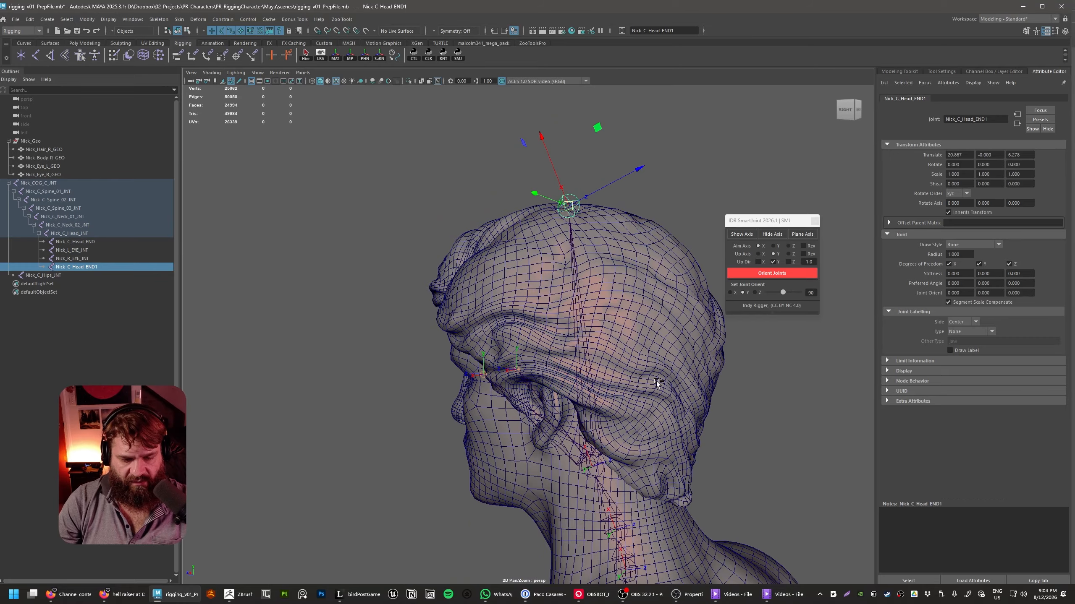
pyautogui.press('Delete')
# - Select the C_Head_END joint and adjust its Joint Orient Y to about -16.16 with SmartJoint
pyautogui.click(575, 205)
pyautogui.keyDown('alt'); pyautogui.moveTo(628, 242); pyautogui.dragTo(646, 340, button='middle'); pyautogui.keyUp('alt')
pyautogui.scroll(3, 646, 339)
pyautogui.keyDown('alt'); pyautogui.moveTo(650, 341); pyautogui.dragTo(637, 345); pyautogui.keyUp('alt')
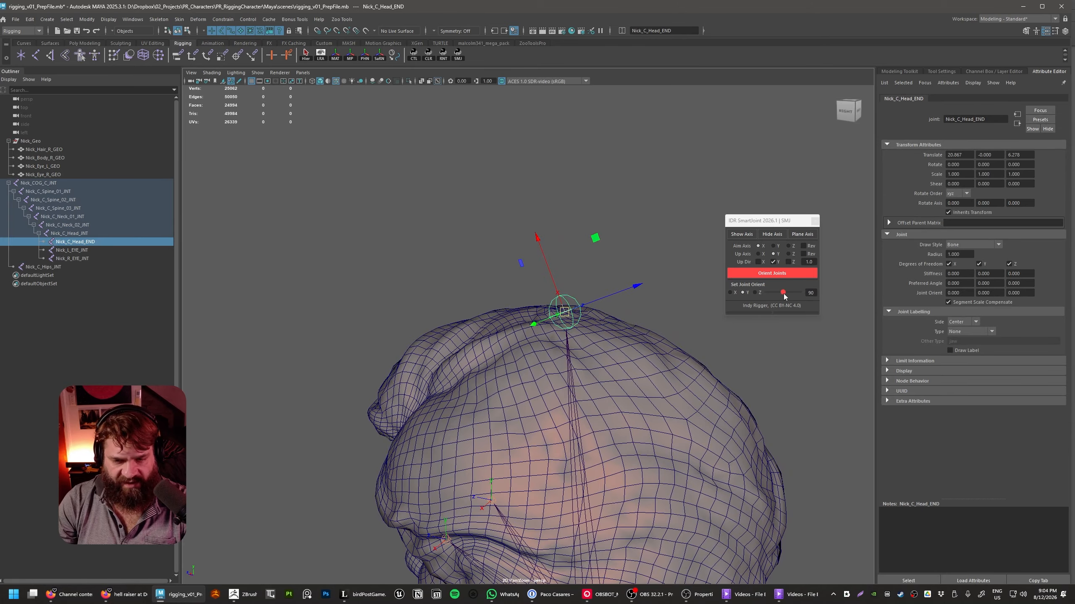
pyautogui.moveTo(783, 294); pyautogui.dragTo(785, 295)
pyautogui.keyDown('alt'); pyautogui.moveTo(725, 374); pyautogui.dragTo(721, 313, button='middle'); pyautogui.keyUp('alt')
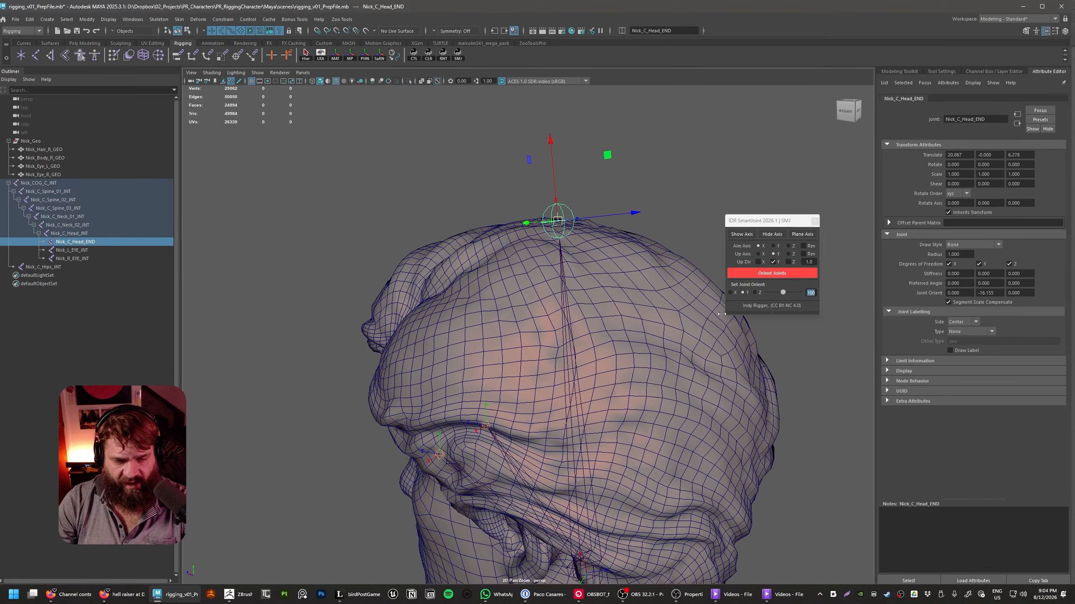
# - Examine the C_Head_END joint's axes in the left view and the spine joints' axes in the perspective view
pyautogui.press('space')
pyautogui.moveTo(721, 313); pyautogui.dragTo(692, 306)
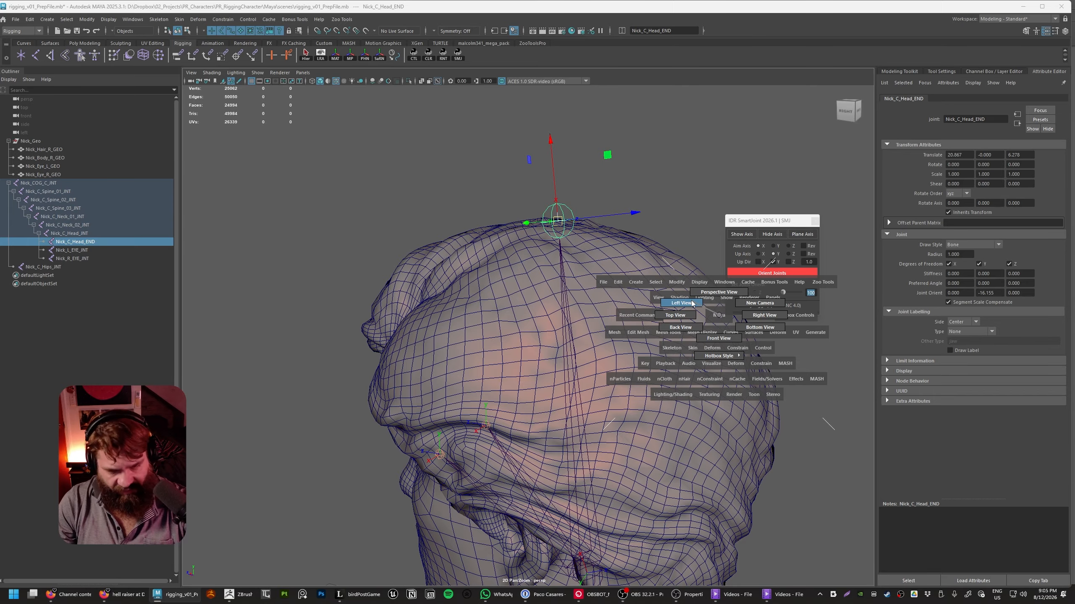
pyautogui.moveTo(692, 304); pyautogui.dragTo(692, 303)
pyautogui.keyDown('alt'); pyautogui.moveTo(588, 195); pyautogui.dragTo(654, 296, button='middle'); pyautogui.keyUp('alt')
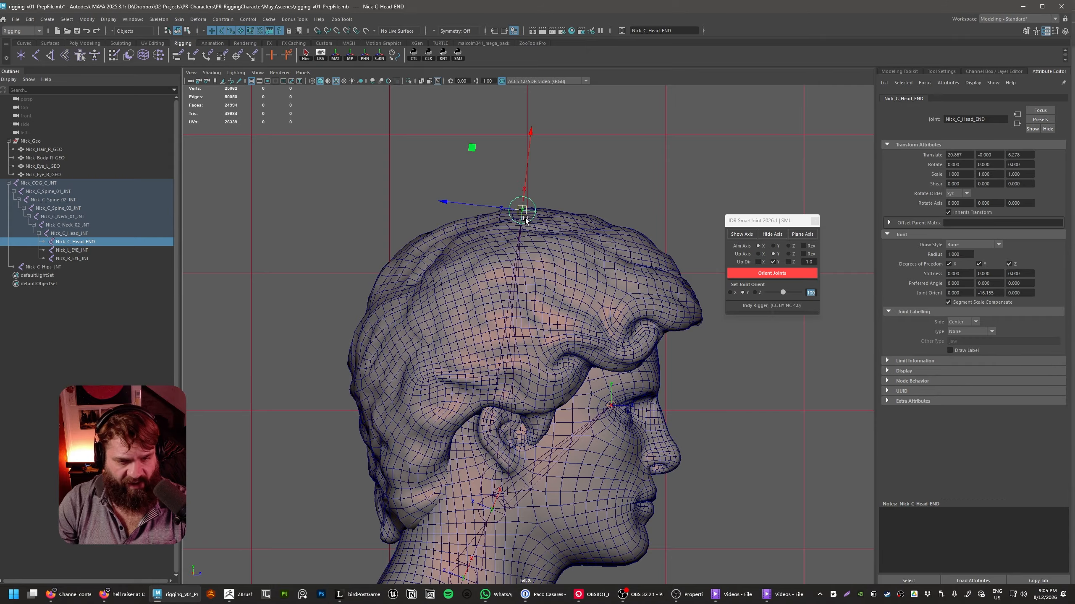
pyautogui.press('space')
pyautogui.moveTo(545, 281); pyautogui.dragTo(545, 171)
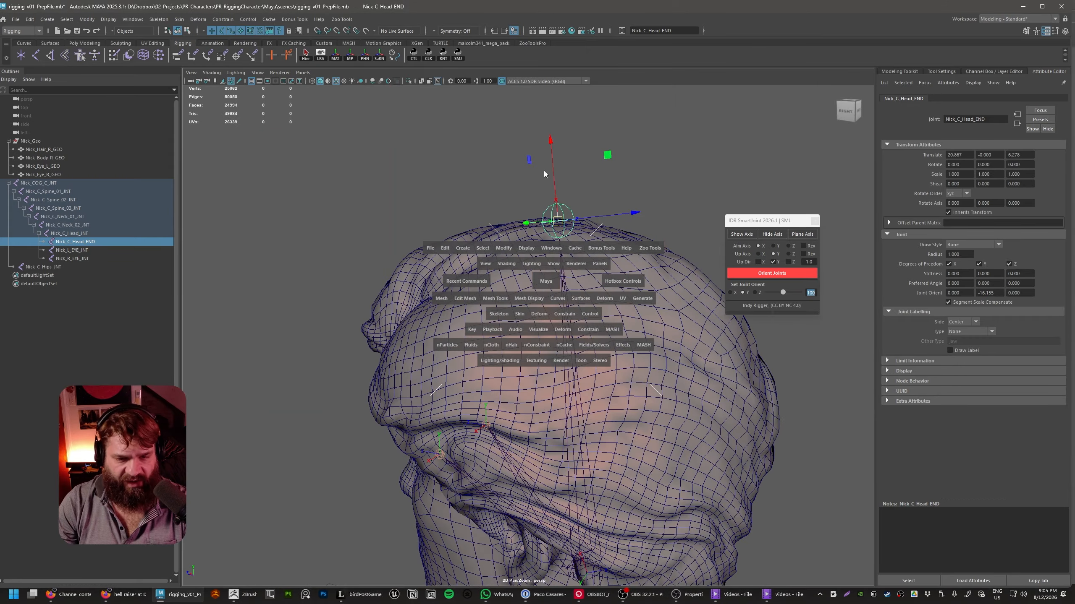
pyautogui.keyDown('alt'); pyautogui.moveTo(638, 289); pyautogui.dragTo(588, 363, button='right'); pyautogui.keyUp('alt')
pyautogui.keyDown('alt'); pyautogui.moveTo(588, 364); pyautogui.dragTo(581, 268, button='middle'); pyautogui.keyUp('alt')
pyautogui.keyDown('alt'); pyautogui.moveTo(581, 268); pyautogui.dragTo(544, 360, button='right'); pyautogui.keyUp('alt')
pyautogui.keyDown('alt'); pyautogui.moveTo(544, 360); pyautogui.dragTo(559, 360); pyautogui.keyUp('alt')
pyautogui.keyDown('alt'); pyautogui.moveTo(556, 267); pyautogui.dragTo(618, 228, button='middle'); pyautogui.keyUp('alt')
pyautogui.keyDown('alt'); pyautogui.moveTo(617, 228); pyautogui.dragTo(580, 324); pyautogui.keyUp('alt')
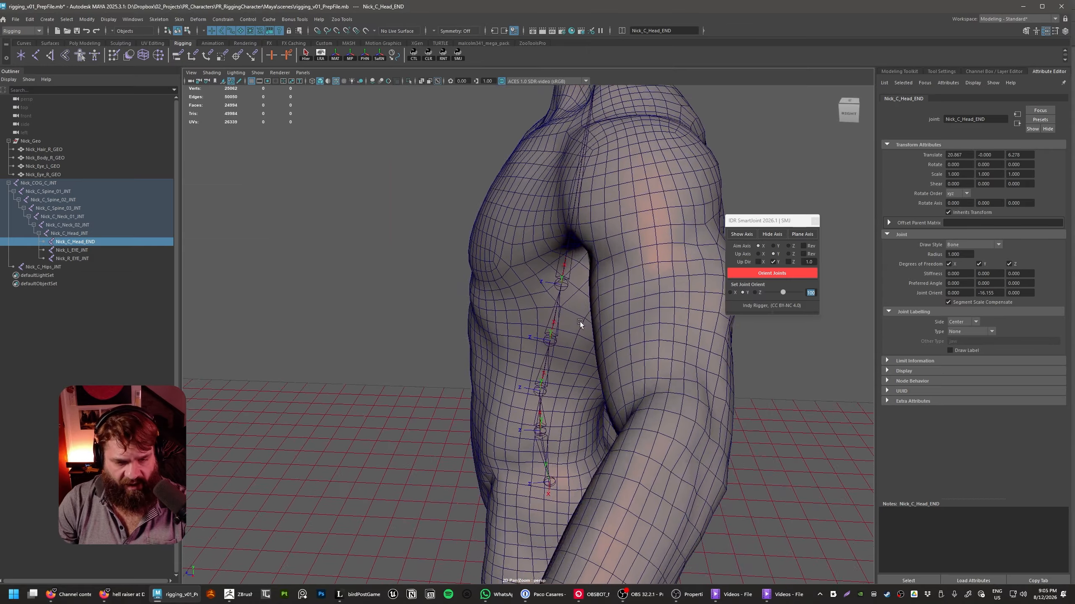
# - Select the COG joint and the Spine_01, Spine_02 and Spine_03 joints, and frame them
pyautogui.keyDown('alt'); pyautogui.moveTo(580, 321); pyautogui.dragTo(617, 308, button='right'); pyautogui.keyUp('alt')
pyautogui.click(586, 221)
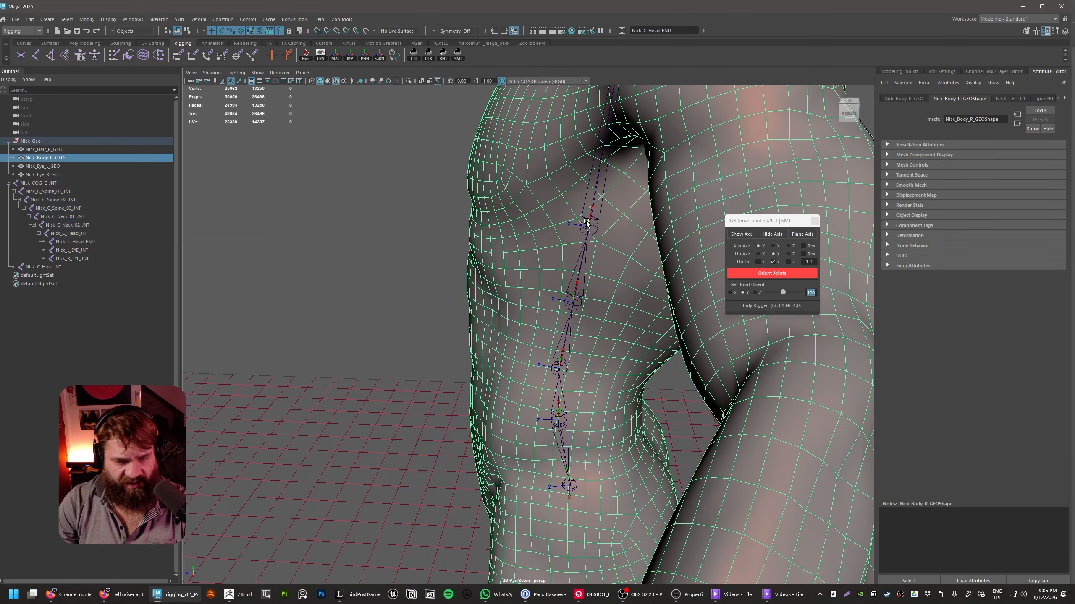
pyautogui.click(571, 489)
pyautogui.keyDown('shift'); pyautogui.click(559, 423); pyautogui.keyUp('shift')
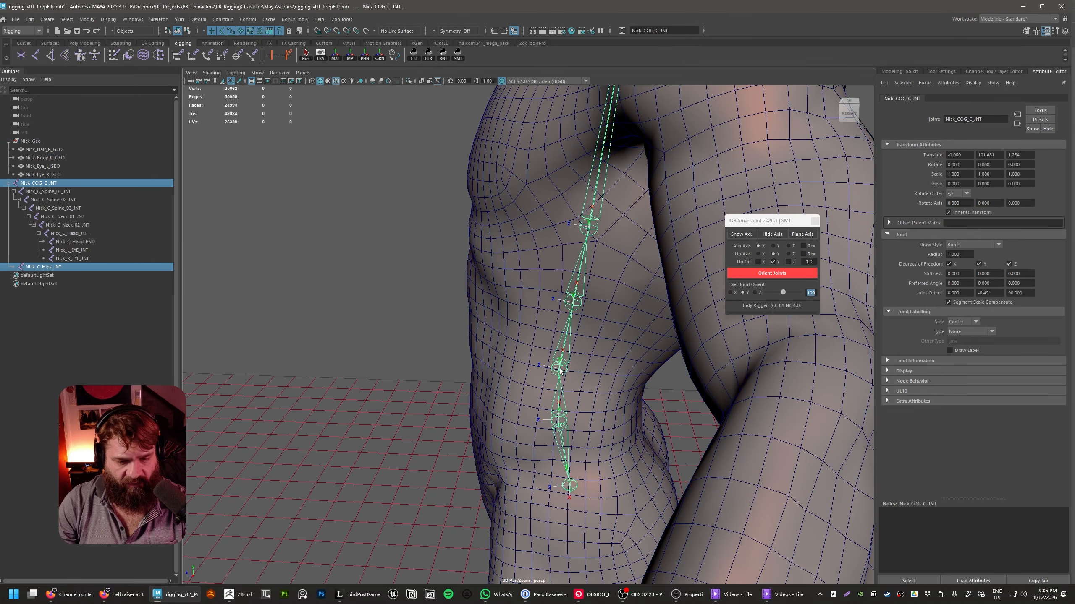
pyautogui.keyDown('shift'); pyautogui.click(559, 369); pyautogui.keyUp('shift')
pyautogui.keyDown('shift'); pyautogui.click(582, 275); pyautogui.keyUp('shift')
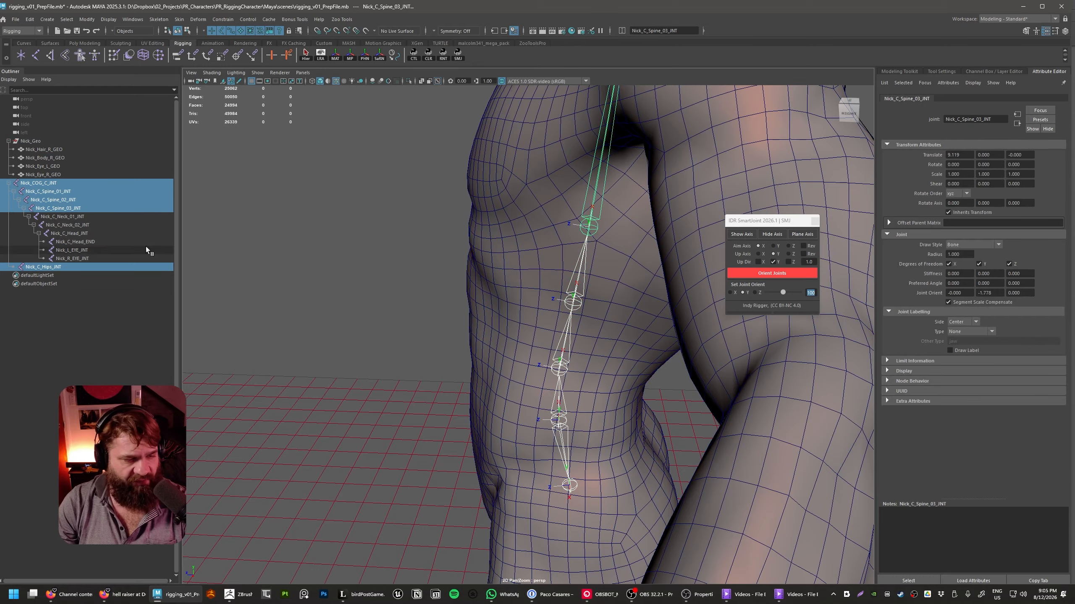
pyautogui.click(85, 208)
pyautogui.moveTo(85, 213); pyautogui.dragTo(59, 183)
pyautogui.press('f')
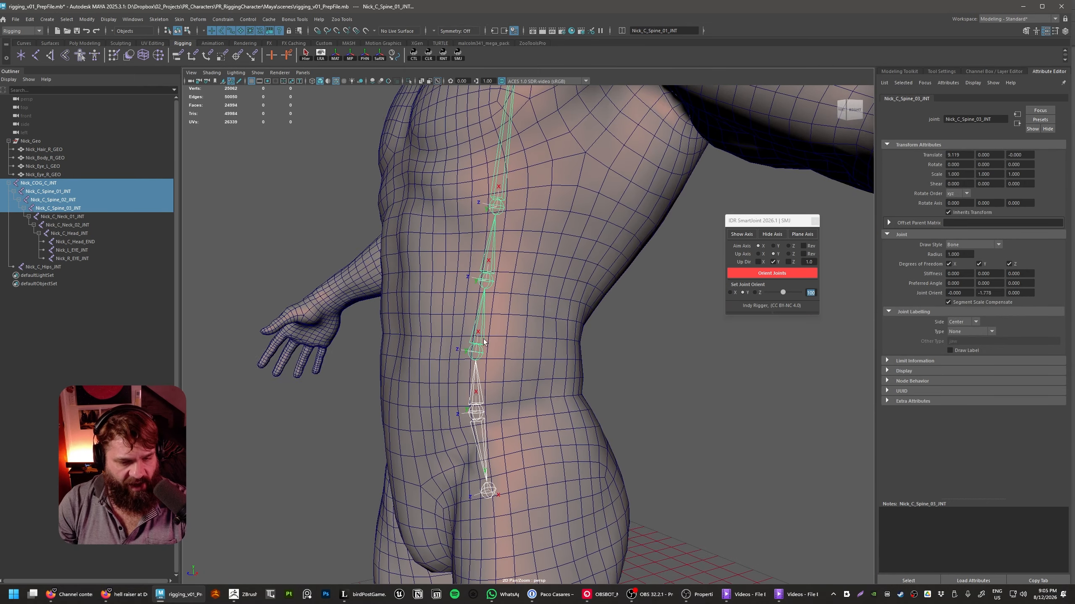
# - Rotate the selected joints' orientation about Z with SmartJoint, bringing Spine_03's Joint Orient Z to -99.995, and inspect the axes from the front
pyautogui.scroll(8, 642, 384)
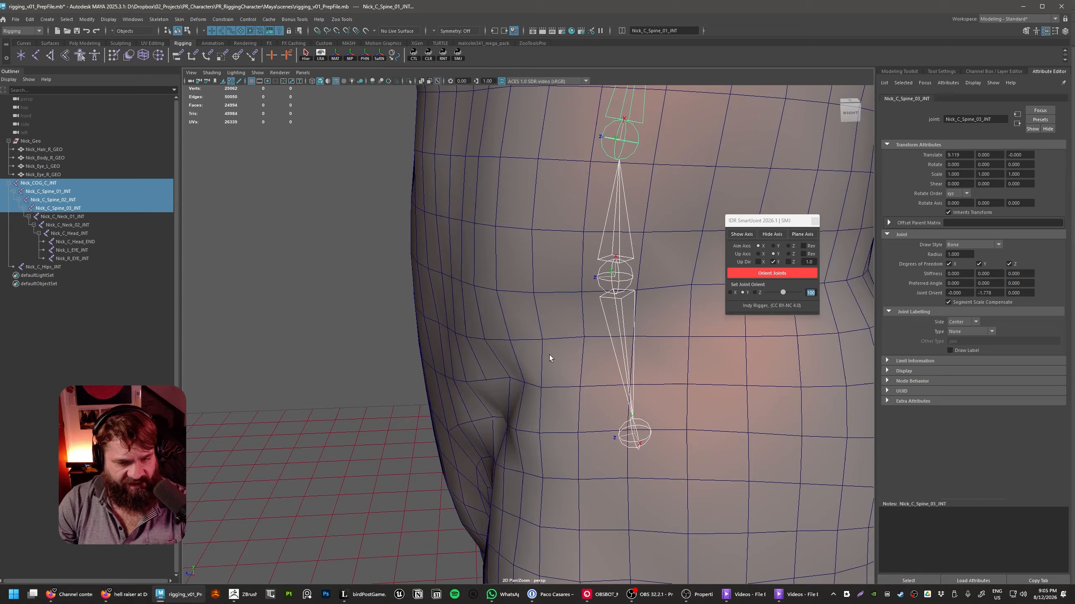
pyautogui.keyDown('alt'); pyautogui.moveTo(549, 354); pyautogui.dragTo(501, 388, button='middle'); pyautogui.keyUp('alt')
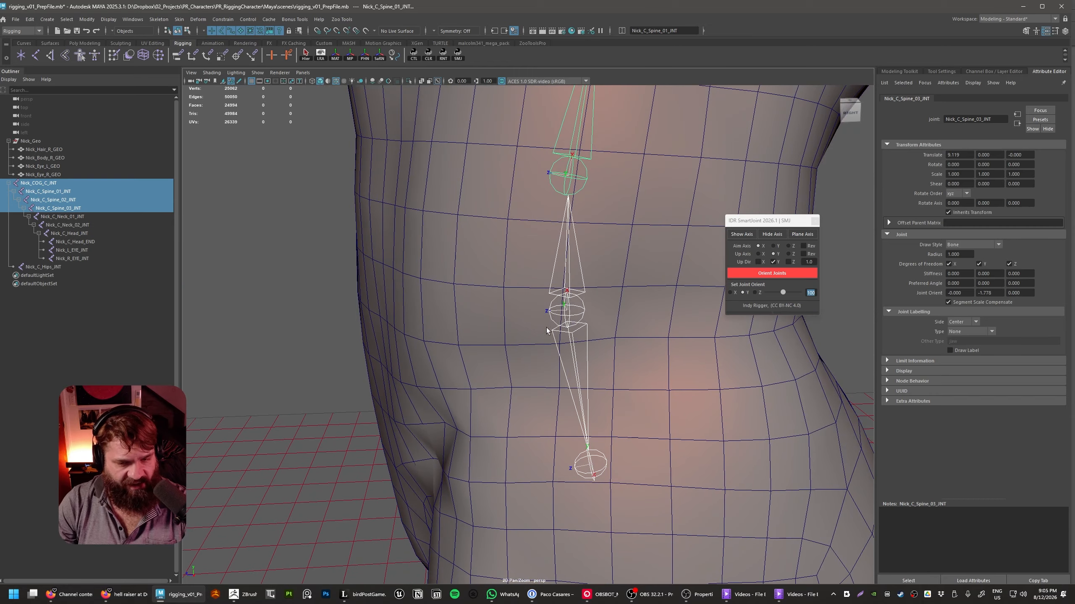
pyautogui.click(755, 293)
pyautogui.moveTo(783, 293); pyautogui.dragTo(784, 296)
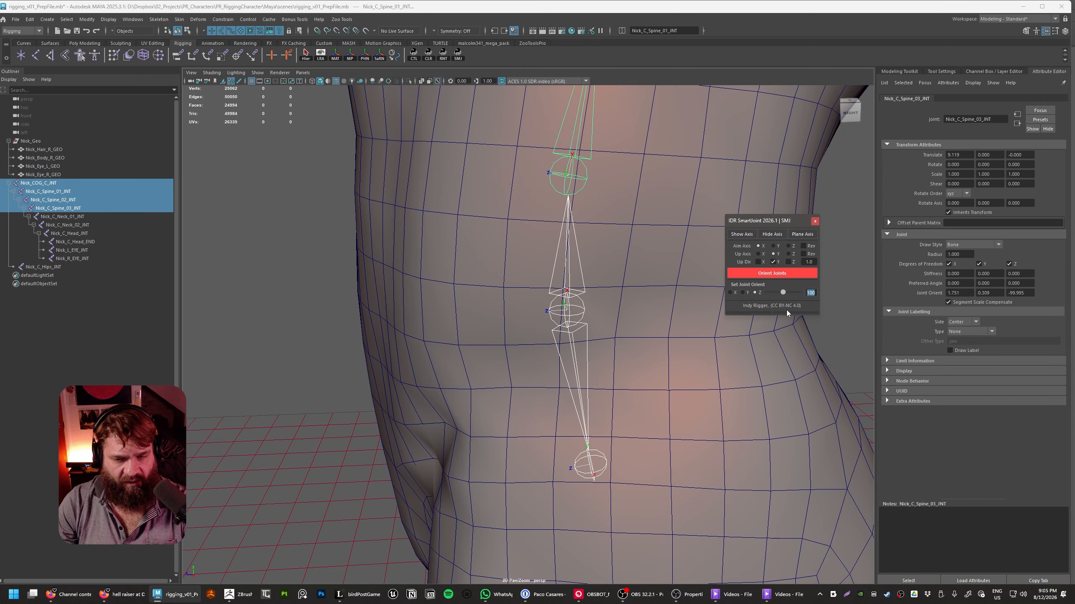
pyautogui.keyDown('alt'); pyautogui.moveTo(772, 392); pyautogui.dragTo(719, 355); pyautogui.keyUp('alt')
pyautogui.scroll(-6, 719, 358)
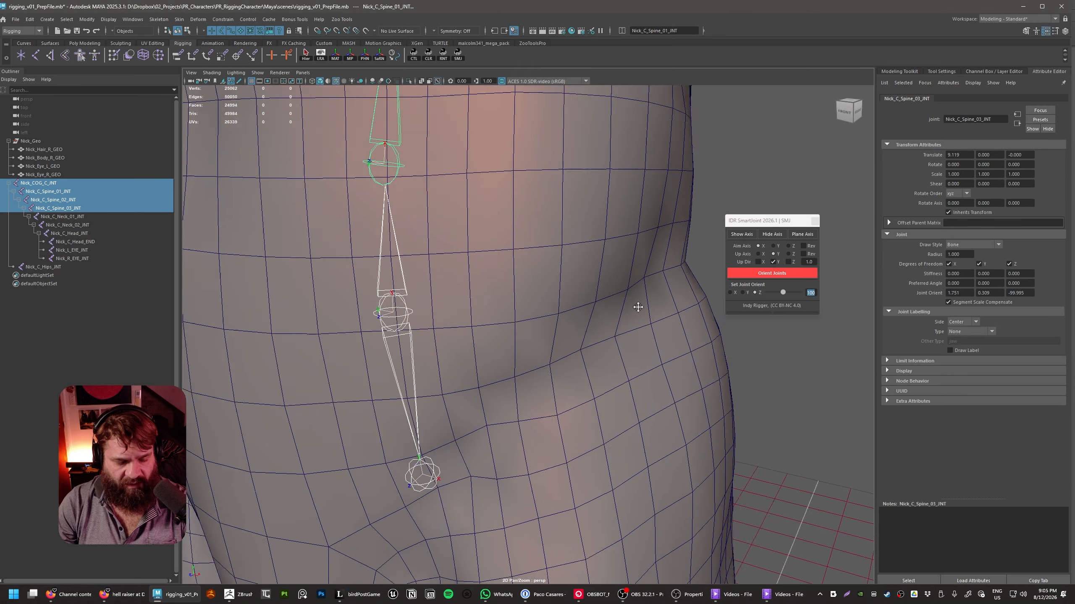
pyautogui.scroll(-2, 612, 325)
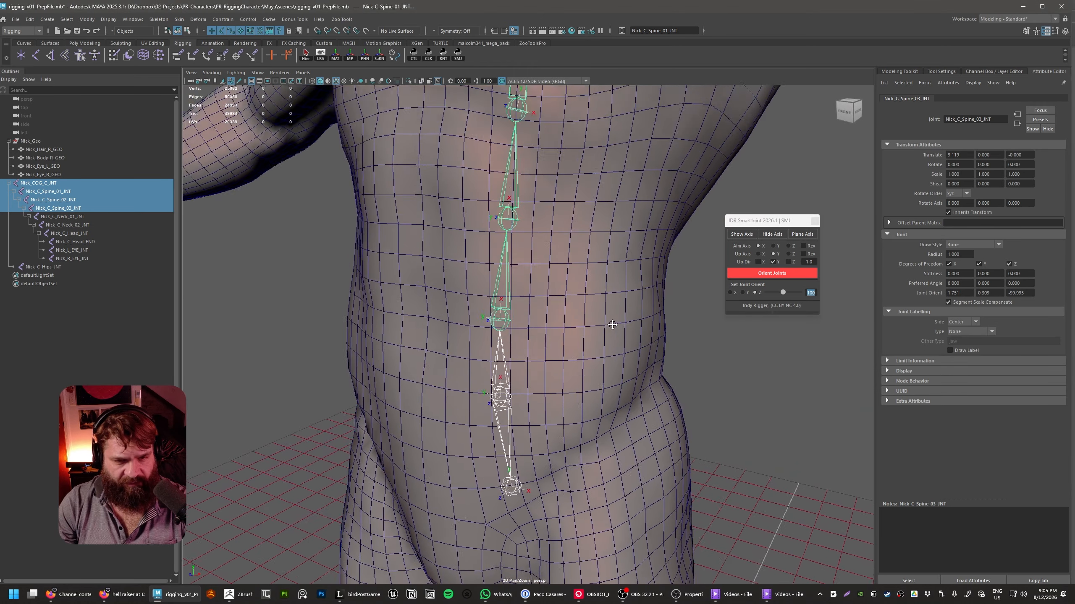
pyautogui.scroll(-1, 613, 325)
pyautogui.click(749, 462)
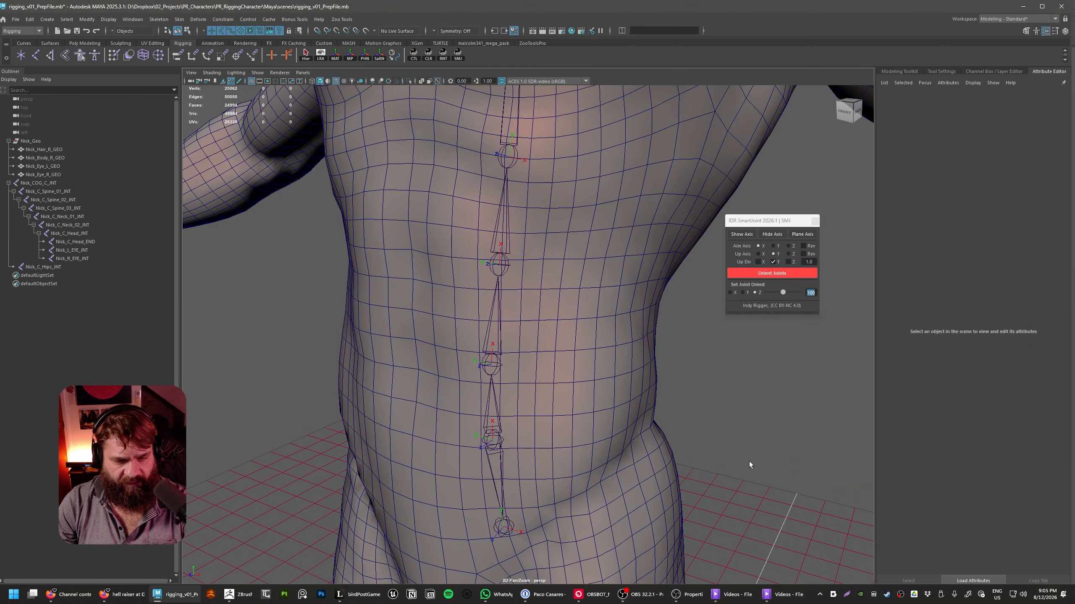
# - Try turning the COG joint's Joint Orient X to -100 with SmartJoint and undo the change
pyautogui.click(487, 441)
pyautogui.click(734, 291)
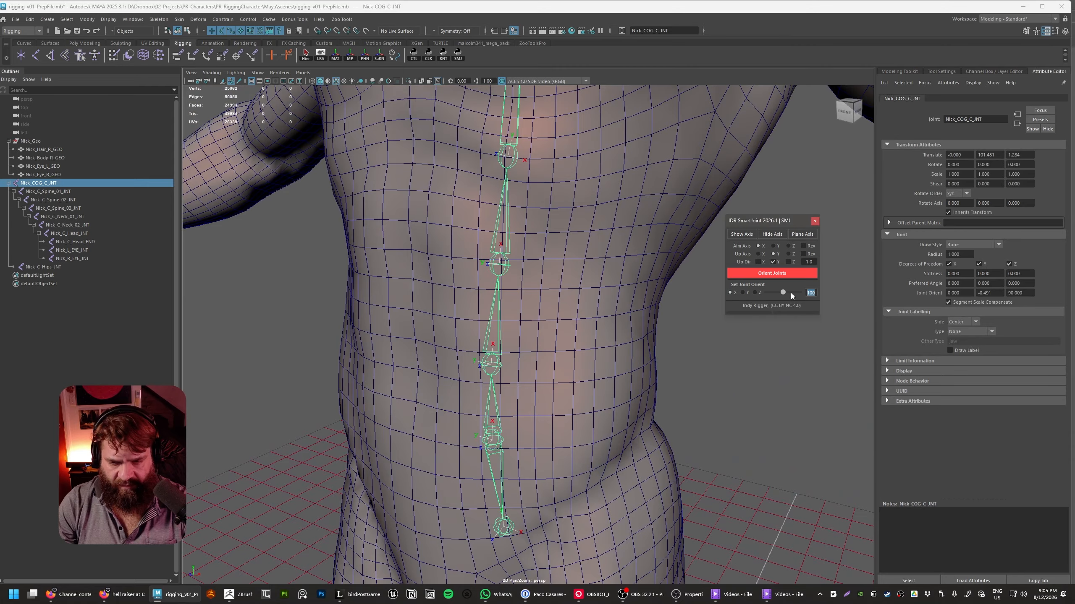
pyautogui.moveTo(785, 296); pyautogui.dragTo(819, 303)
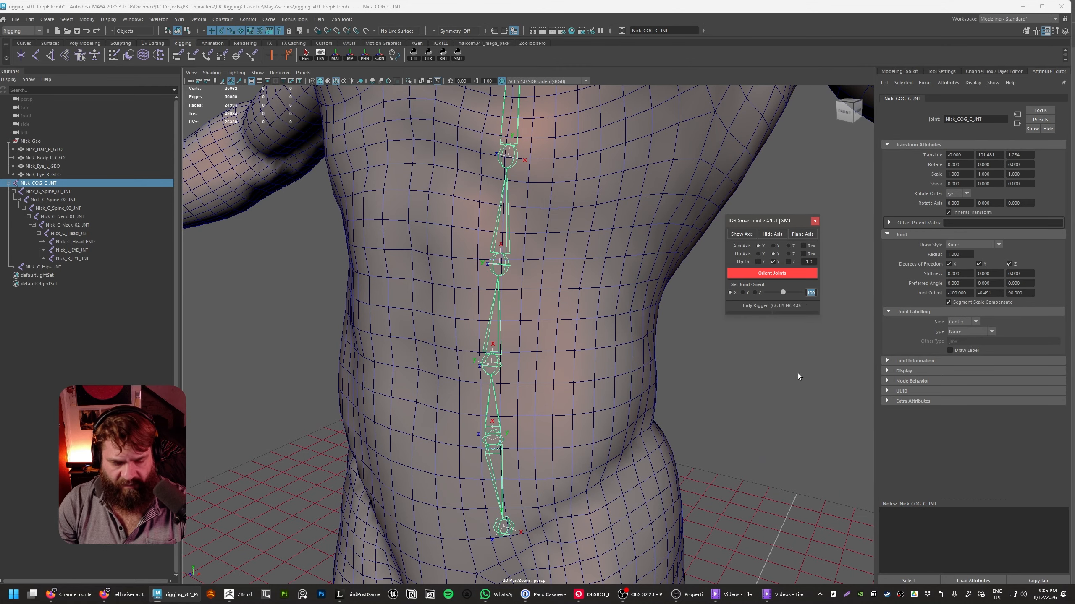
pyautogui.click(765, 523)
pyautogui.hotkey('ctrl', 'z')
pyautogui.hotkey('ctrl', 'z')
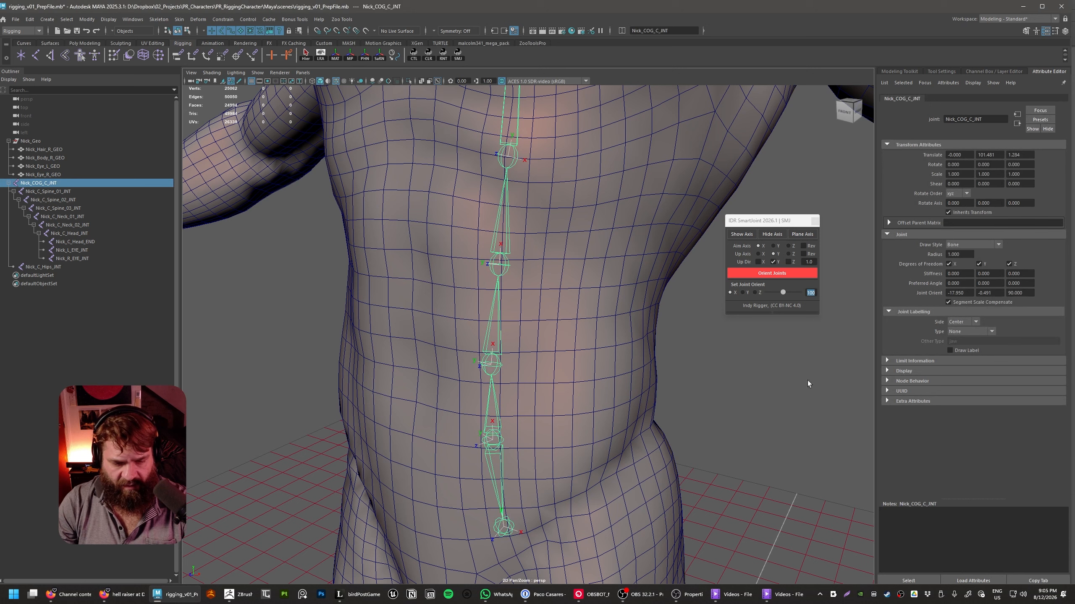
# - Set the SmartJoint orient increment to 90 and try turning the COG joint's Joint Orient X to 162.05
pyautogui.click(815, 293)
pyautogui.write('90')
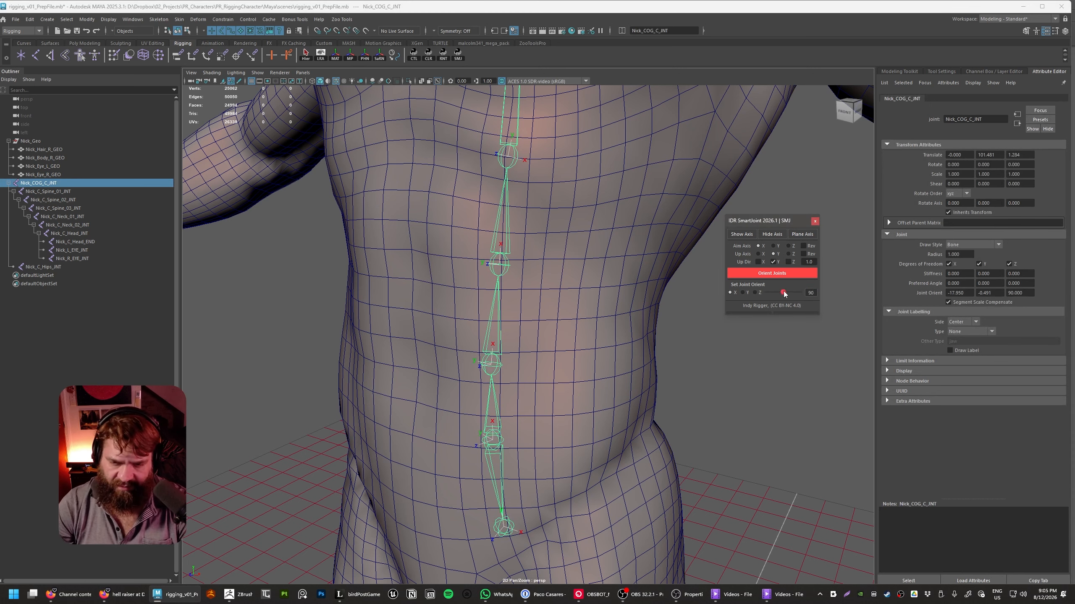
pyautogui.moveTo(784, 293); pyautogui.dragTo(845, 299)
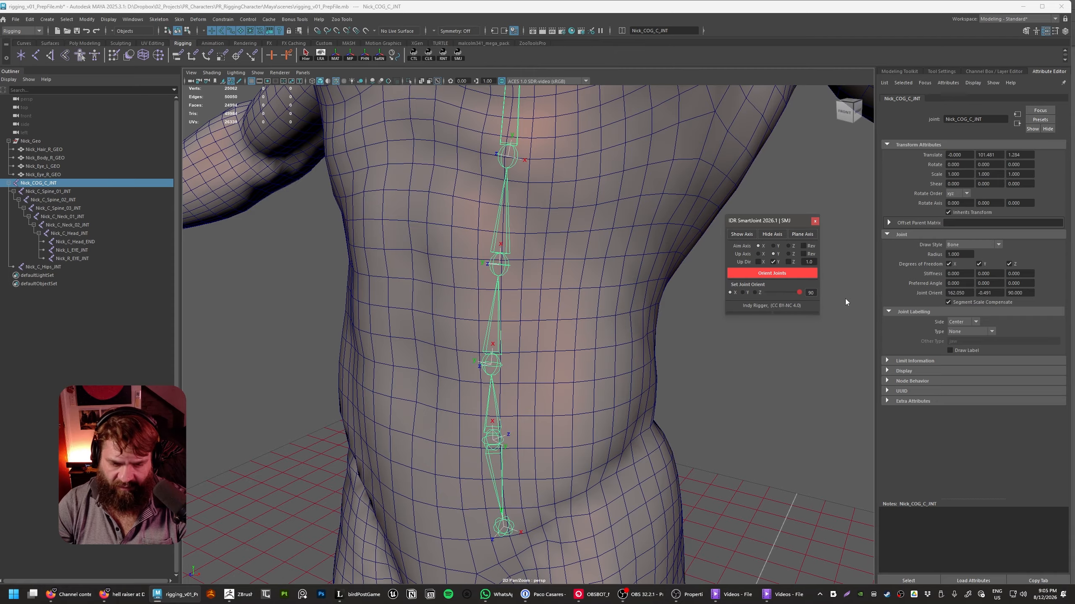
pyautogui.keyDown('alt'); pyautogui.moveTo(647, 427); pyautogui.dragTo(688, 437); pyautogui.keyUp('alt')
pyautogui.keyDown('alt'); pyautogui.moveTo(689, 437); pyautogui.dragTo(720, 343, button='middle'); pyautogui.keyUp('alt')
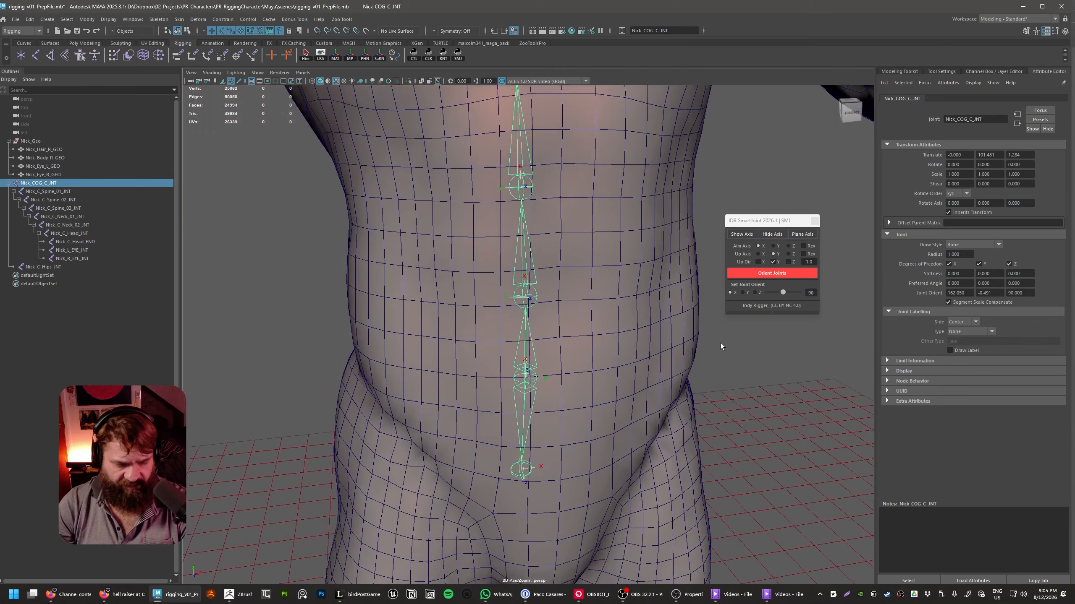
pyautogui.keyDown('alt'); pyautogui.moveTo(720, 343); pyautogui.dragTo(774, 459, button='right'); pyautogui.keyUp('alt')
pyautogui.keyDown('alt'); pyautogui.moveTo(723, 450); pyautogui.dragTo(723, 382, button='middle'); pyautogui.keyUp('alt')
# - Undo the trial X-axis orientation changes on the COG joint
pyautogui.hotkey('ctrl', 'z')
pyautogui.hotkey('ctrl', 'z')
pyautogui.hotkey('ctrl', 'z')
pyautogui.hotkey('ctrl', 'z')
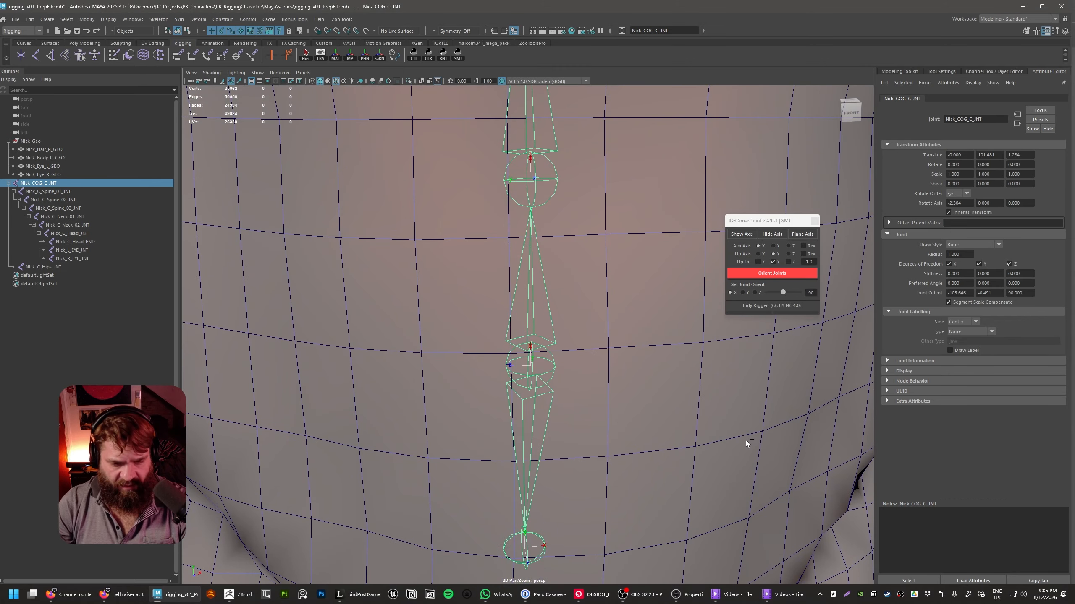
pyautogui.hotkey('ctrl', 'z')
pyautogui.hotkey('ctrl', 'z')
pyautogui.hotkey('ctrl', 'z')
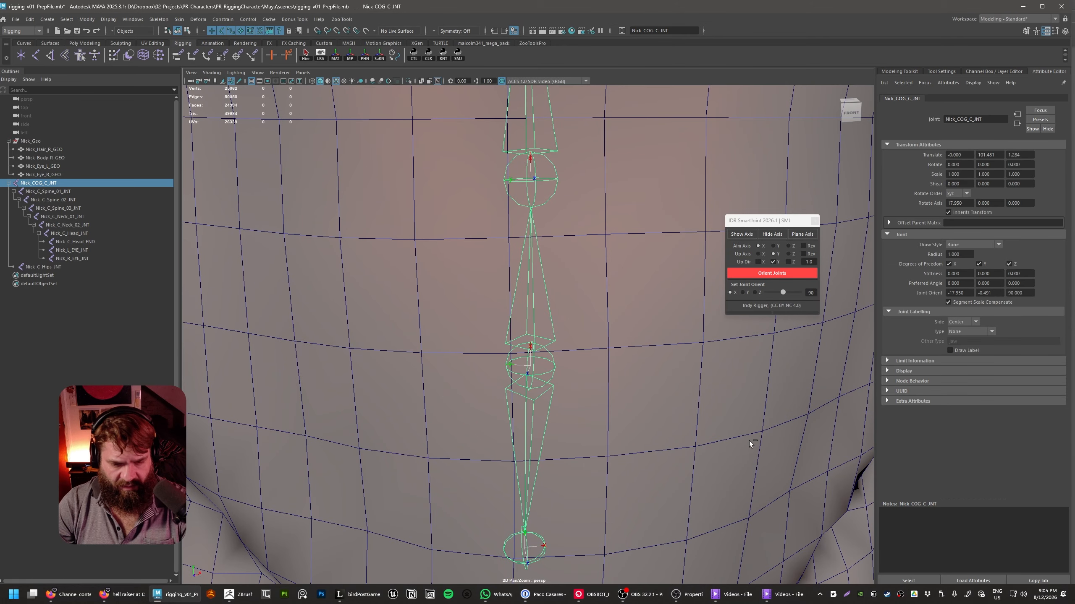
pyautogui.hotkey('ctrl', 'z')
pyautogui.hotkey('ctrl', 'z')
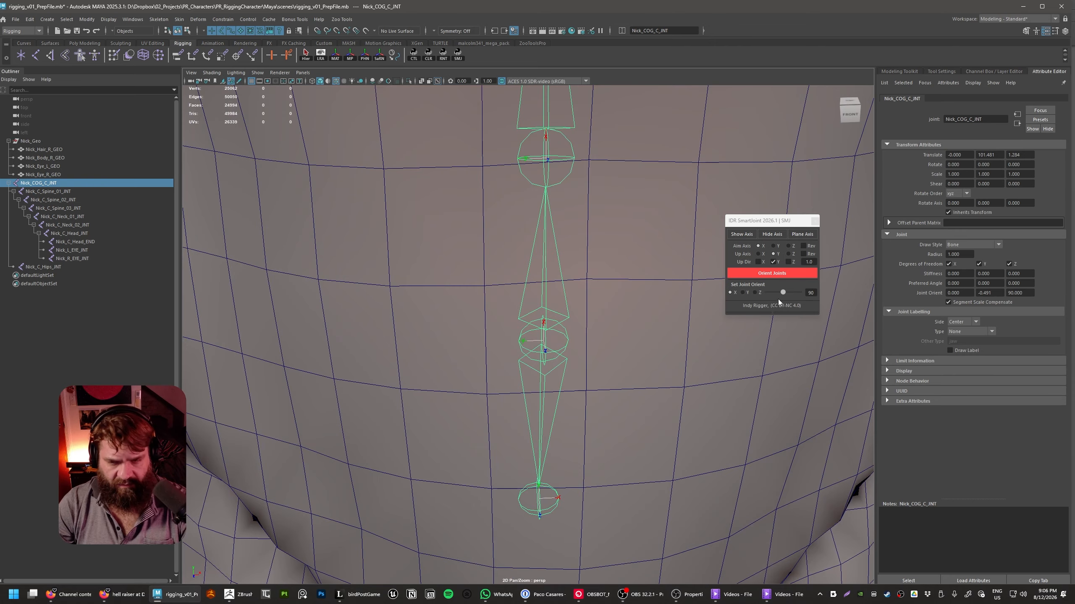
# - Rotate the COG joint and the Spine_01 joint about X with SmartJoint, bringing Spine_01's Joint Orient X to 0
pyautogui.moveTo(783, 293); pyautogui.dragTo(820, 294)
pyautogui.keyDown('alt'); pyautogui.moveTo(715, 383); pyautogui.dragTo(648, 304); pyautogui.keyUp('alt')
pyautogui.keyDown('alt'); pyautogui.moveTo(647, 305); pyautogui.dragTo(656, 474, button='middle'); pyautogui.keyUp('alt')
pyautogui.click(583, 348)
pyautogui.moveTo(783, 293); pyautogui.dragTo(837, 295)
pyautogui.keyDown('alt'); pyautogui.moveTo(771, 387); pyautogui.dragTo(618, 397); pyautogui.keyUp('alt')
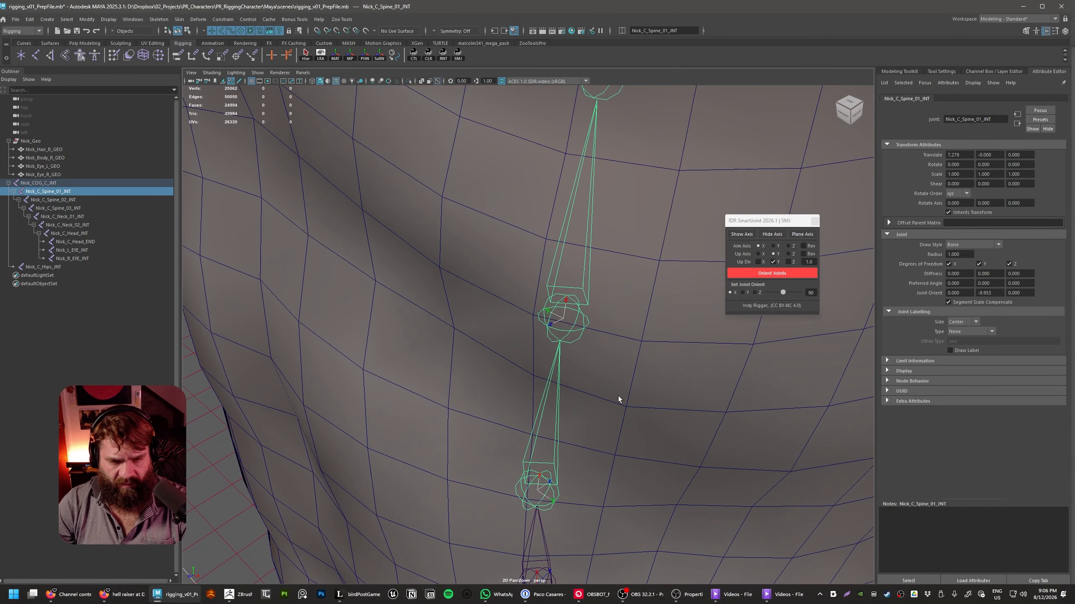
# - Select the Spine_02 joint and rotate its Joint Orient X to 0 with SmartJoint
pyautogui.click(568, 327)
pyautogui.click(573, 331)
pyautogui.click(812, 292)
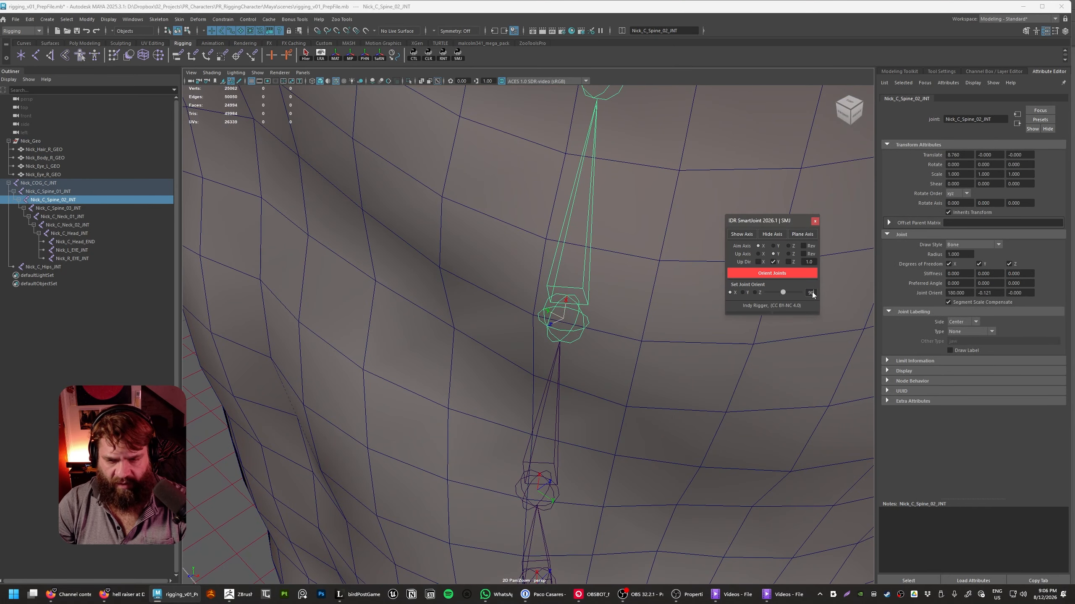
pyautogui.moveTo(784, 293); pyautogui.dragTo(810, 296)
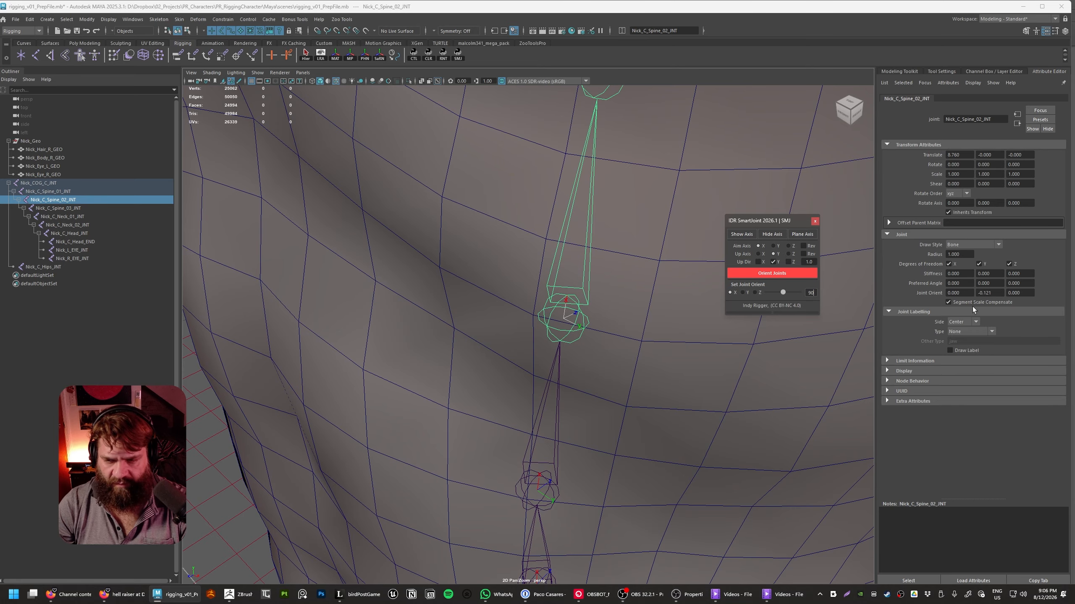
pyautogui.scroll(3, 613, 304)
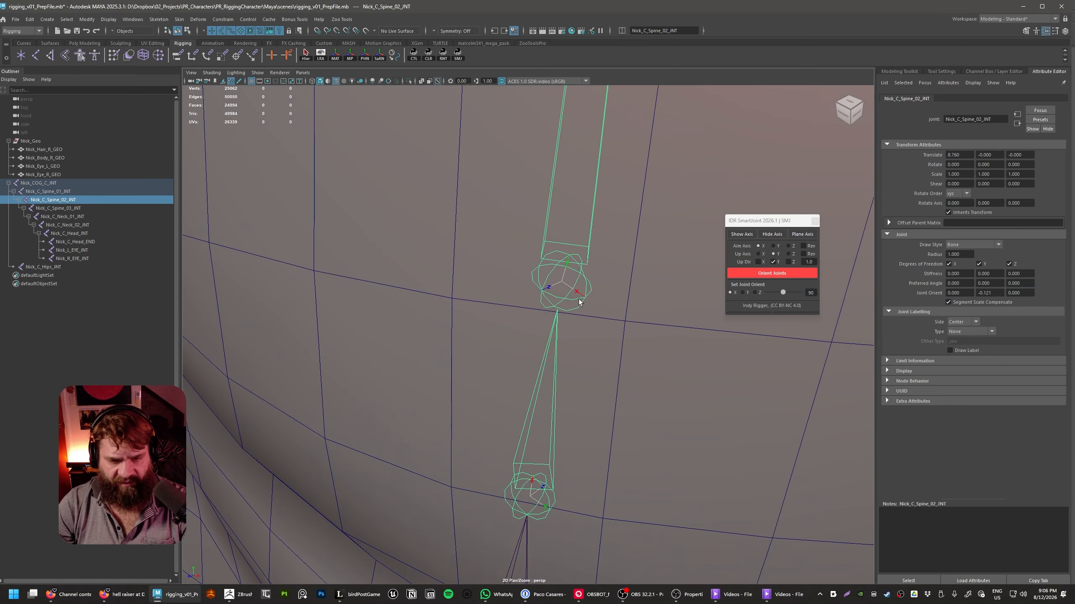
# - Select the Spine_03 joint and compare its axes with the lower spine joints from the front
pyautogui.click(583, 310)
pyautogui.keyDown('alt'); pyautogui.moveTo(651, 321); pyautogui.dragTo(543, 305); pyautogui.keyUp('alt')
pyautogui.scroll(-4, 606, 354)
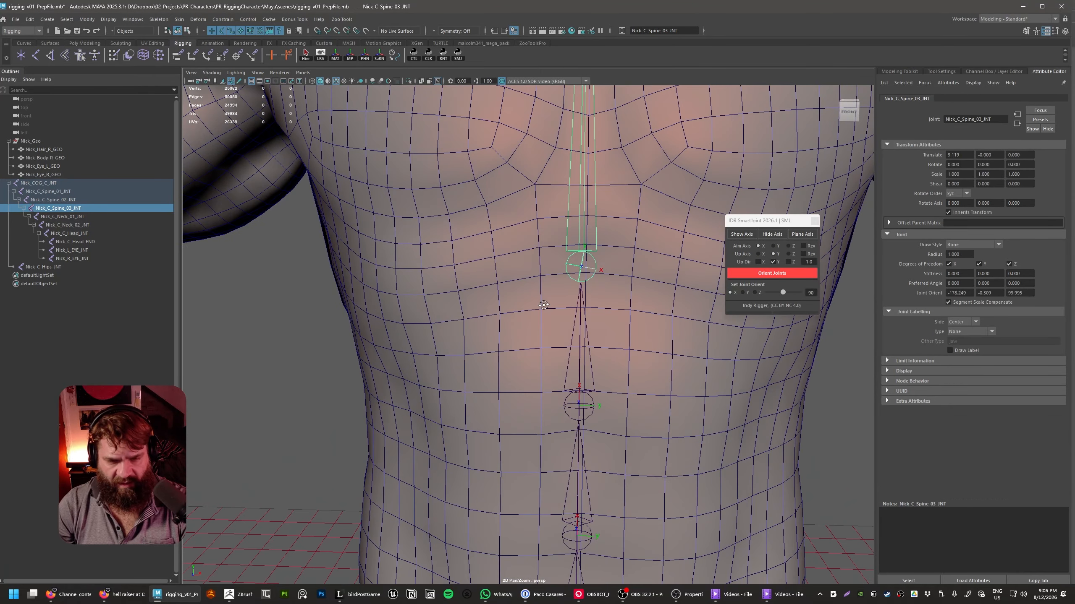
pyautogui.moveTo(637, 310); pyautogui.dragTo(625, 352, button='middle')
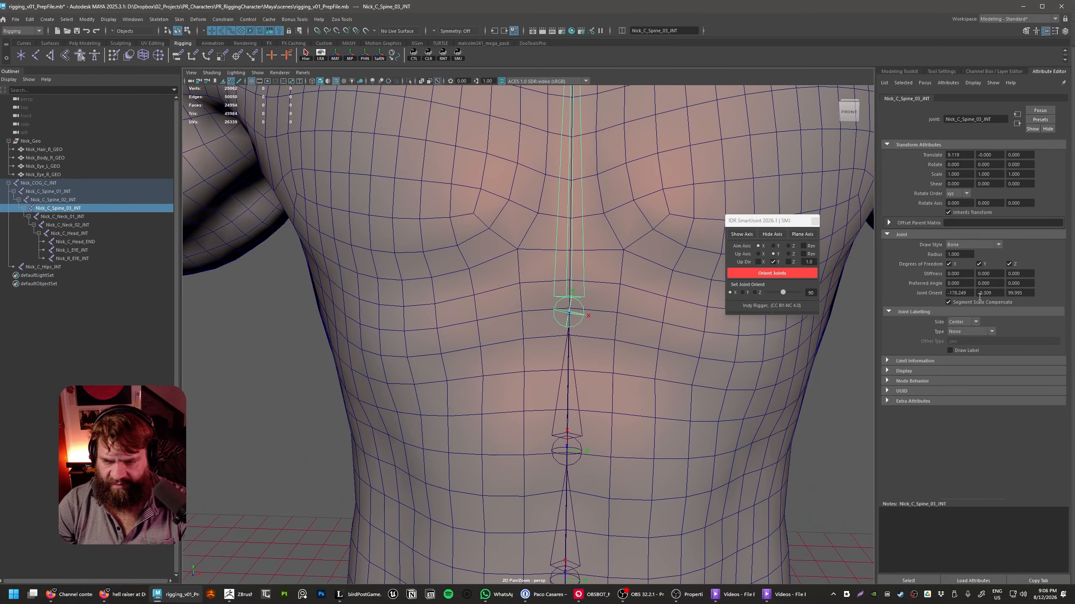
# - Try setting the Spine_03 joint's Joint Orient X and Y to 0 and undo the change
pyautogui.moveTo(970, 293); pyautogui.dragTo(883, 289)
pyautogui.write('0')
pyautogui.press('Tab')
pyautogui.write('0')
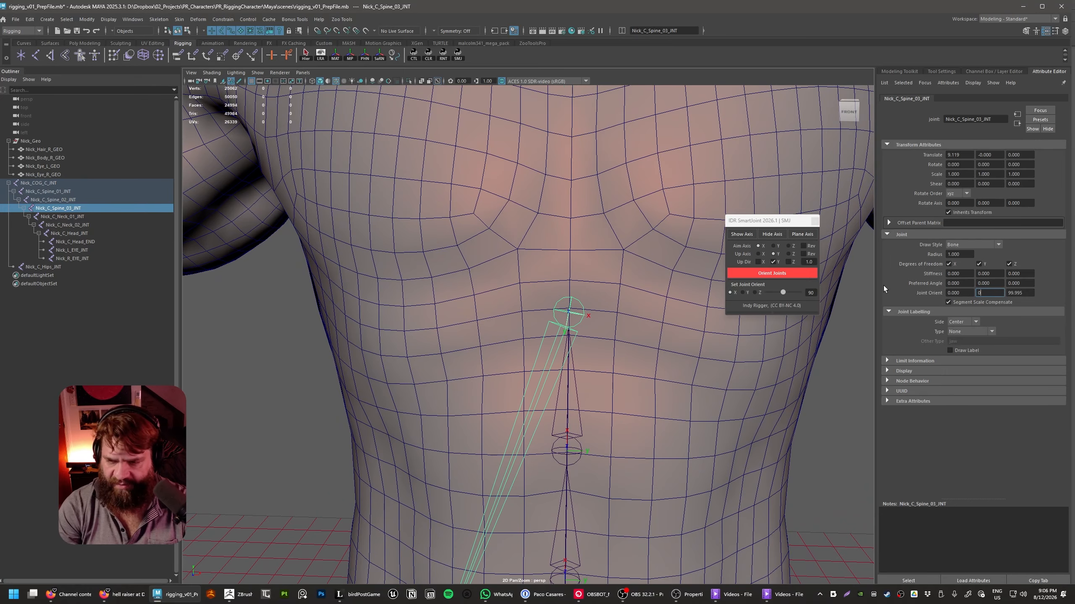
pyautogui.hotkey('ctrl', 'z')
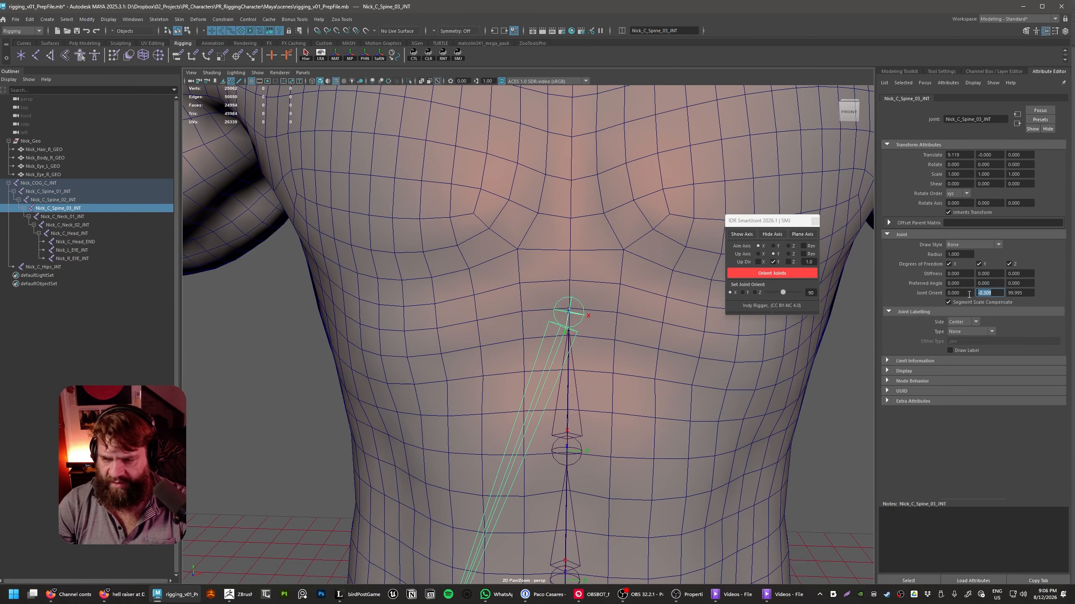
pyautogui.click(821, 417)
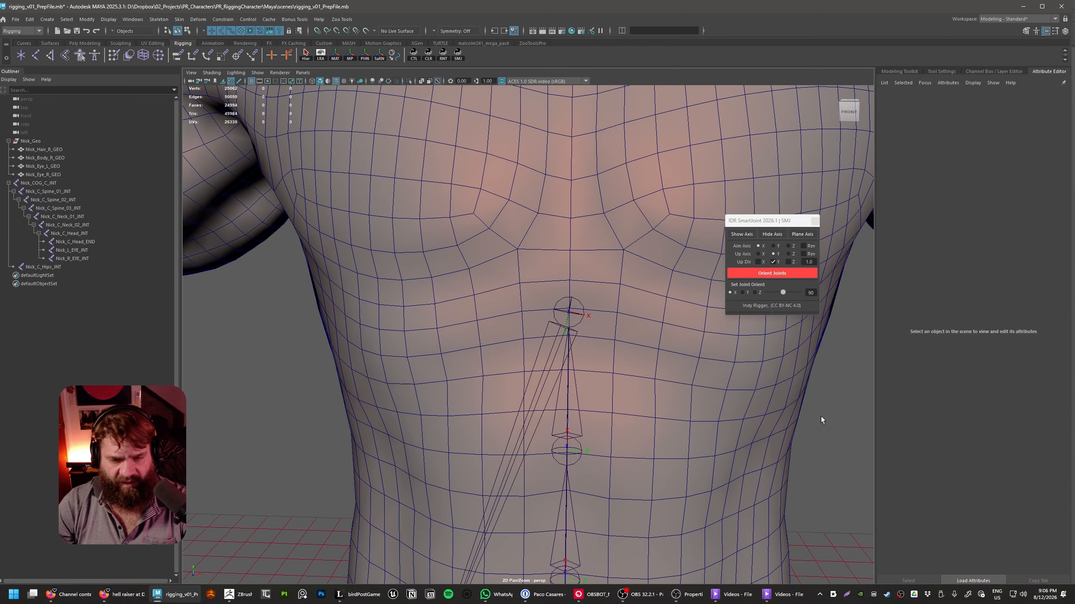
pyautogui.keyDown('alt'); pyautogui.moveTo(821, 417); pyautogui.dragTo(840, 434, button='right'); pyautogui.keyUp('alt')
pyautogui.hotkey('ctrl', 'z')
pyautogui.hotkey('ctrl', 'z')
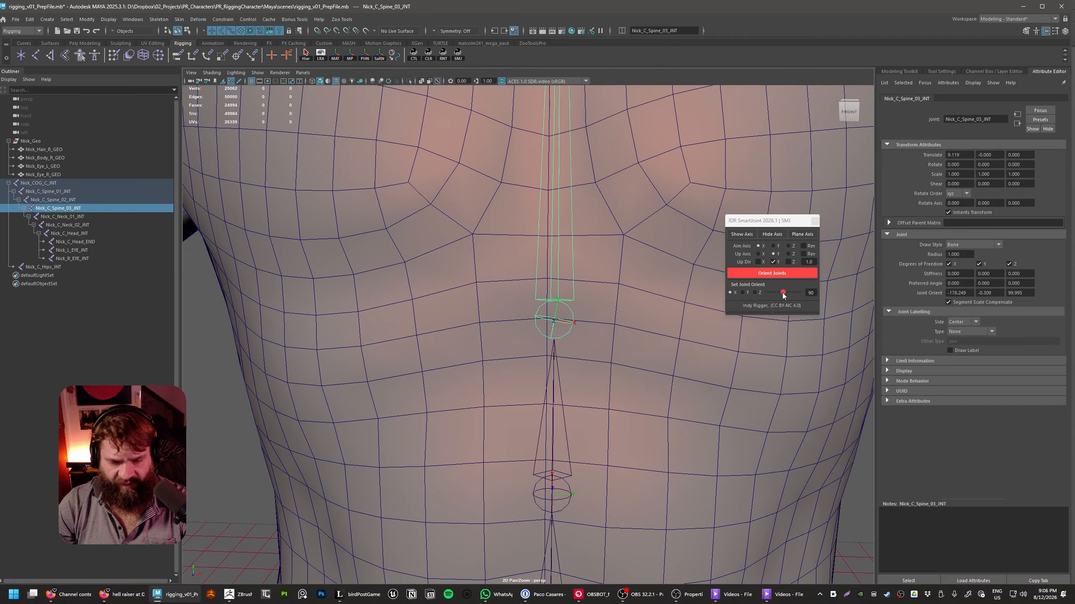
# - Adjust the Spine_03 joint's Joint Orient X to about -179.53 with SmartJoint and check its axes from the side
pyautogui.moveTo(783, 295)
pyautogui.mouseDown()
pyautogui.moveTo(799, 300)
pyautogui.moveTo(754, 296)
pyautogui.moveTo(782, 297)
pyautogui.mouseUp()
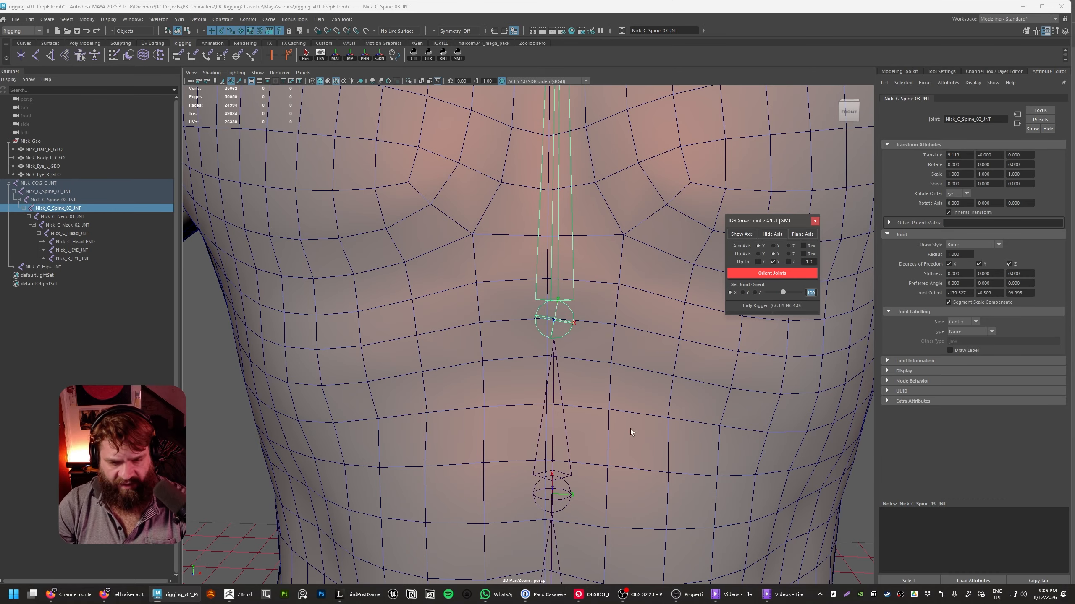
pyautogui.keyDown('alt'); pyautogui.moveTo(630, 428); pyautogui.dragTo(660, 361, button='right'); pyautogui.keyUp('alt')
pyautogui.keyDown('alt'); pyautogui.moveTo(660, 361); pyautogui.dragTo(555, 311); pyautogui.keyUp('alt')
pyautogui.keyDown('alt'); pyautogui.moveTo(555, 311); pyautogui.dragTo(567, 440, button='middle'); pyautogui.keyUp('alt')
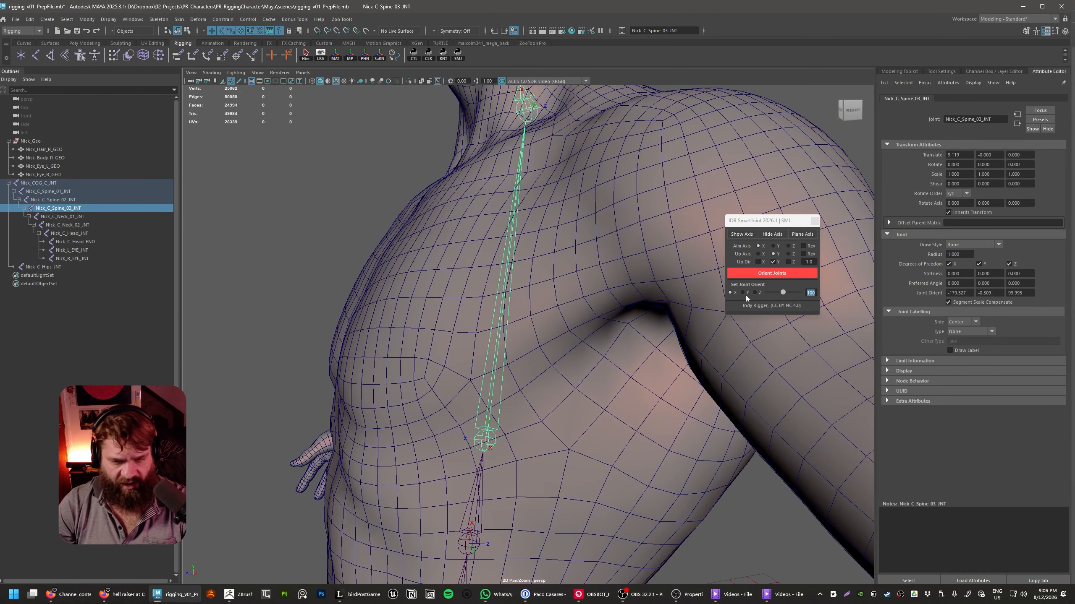
# - Reorient the Spine_03 joint with SmartJoint, using X as aim axis and Y as up axis, and check it from the front
pyautogui.click(772, 274)
pyautogui.keyDown('alt'); pyautogui.moveTo(639, 488); pyautogui.dragTo(525, 372); pyautogui.keyUp('alt')
pyautogui.keyDown('alt'); pyautogui.moveTo(525, 372); pyautogui.dragTo(675, 361, button='right'); pyautogui.keyUp('alt')
pyautogui.keyDown('alt'); pyautogui.moveTo(674, 361); pyautogui.dragTo(729, 345); pyautogui.keyUp('alt')
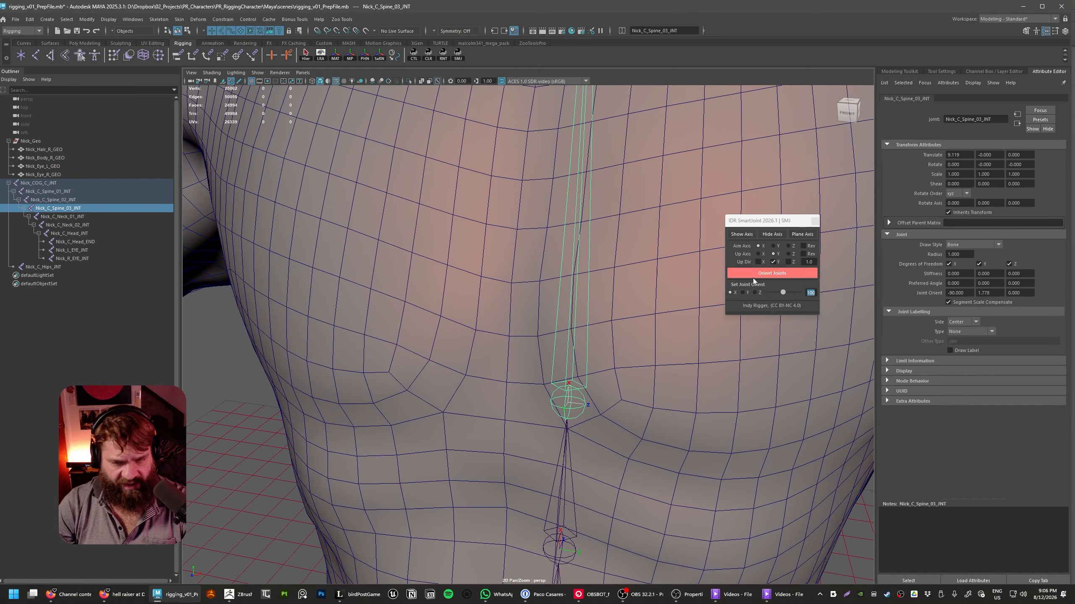
# - Adjust the Spine_03 joint's Joint Orient X to about -10.26 with SmartJoint, using an increment of 90
pyautogui.moveTo(785, 293)
pyautogui.mouseDown()
pyautogui.moveTo(767, 299)
pyautogui.moveTo(783, 298)
pyautogui.mouseUp()
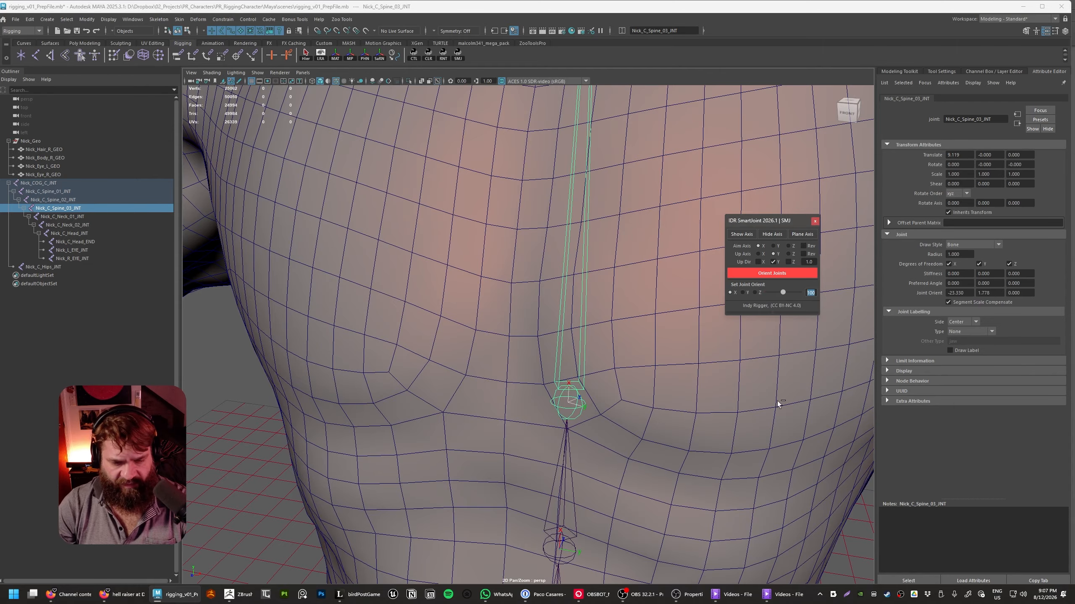
pyautogui.click(788, 420)
pyautogui.hotkey('ctrl', 'z')
pyautogui.hotkey('ctrl', 'z')
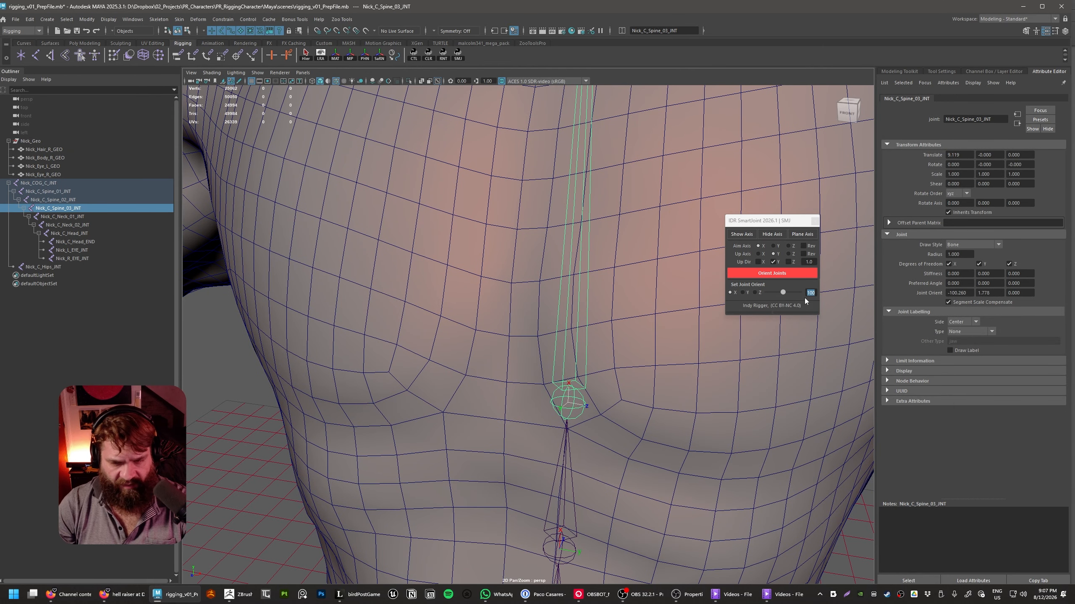
pyautogui.click(811, 292)
pyautogui.write('90')
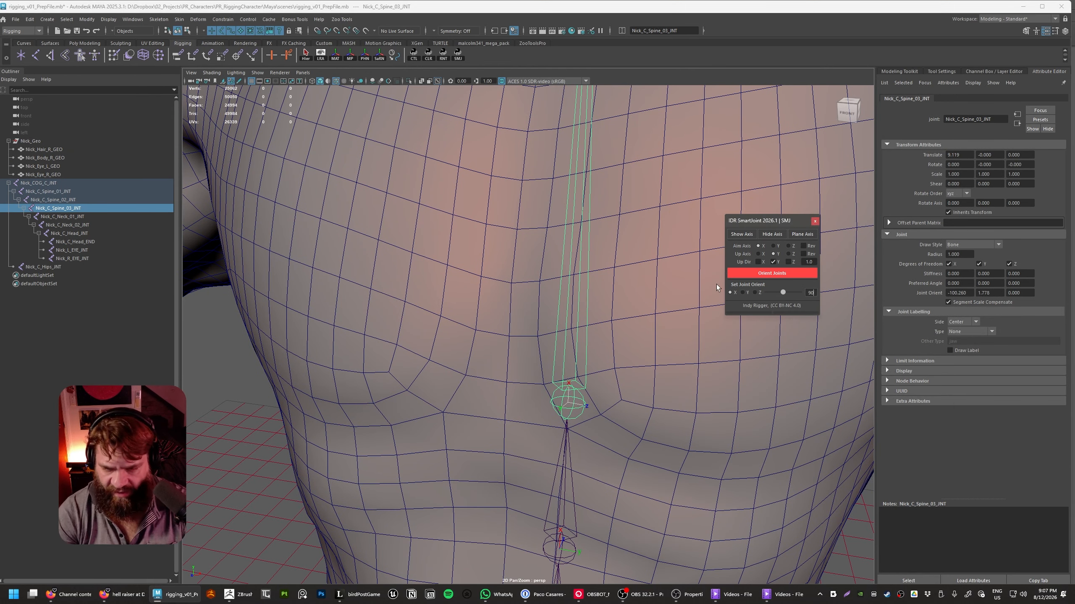
pyautogui.moveTo(783, 292); pyautogui.dragTo(557, 383)
# - Test-rotate the Spine_03 joint about Y to about -102, check the chain from the front, and undo the rotation
pyautogui.press('e')
pyautogui.hotkey('ctrl', 'z')
pyautogui.keyDown('alt'); pyautogui.moveTo(605, 405); pyautogui.dragTo(525, 379, button='right'); pyautogui.keyUp('alt')
pyautogui.keyDown('alt'); pyautogui.moveTo(525, 379); pyautogui.dragTo(550, 349); pyautogui.keyUp('alt')
pyautogui.scroll(-3, 550, 349)
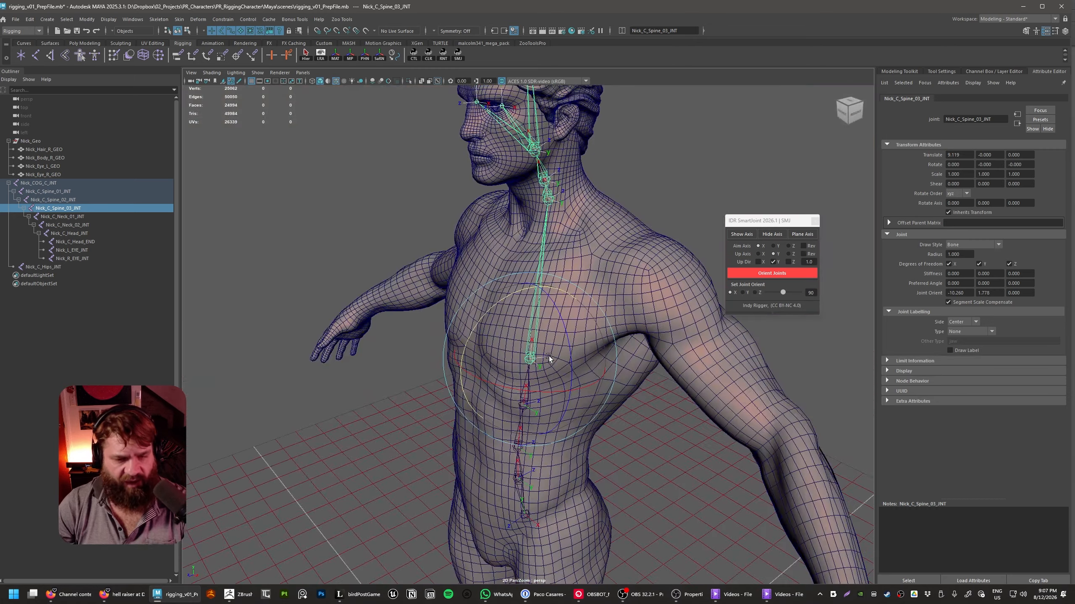
pyautogui.moveTo(484, 318); pyautogui.dragTo(657, 398)
pyautogui.keyDown('alt'); pyautogui.moveTo(656, 398); pyautogui.dragTo(840, 462, button='right'); pyautogui.keyUp('alt')
pyautogui.keyDown('alt'); pyautogui.moveTo(839, 462); pyautogui.dragTo(722, 439); pyautogui.keyUp('alt')
pyautogui.keyDown('alt'); pyautogui.moveTo(721, 439); pyautogui.dragTo(669, 417, button='right'); pyautogui.keyUp('alt')
pyautogui.keyDown('alt'); pyautogui.moveTo(668, 417); pyautogui.dragTo(663, 351, button='middle'); pyautogui.keyUp('alt')
pyautogui.keyDown('alt'); pyautogui.moveTo(663, 350); pyautogui.dragTo(719, 395); pyautogui.keyUp('alt')
pyautogui.press('space')
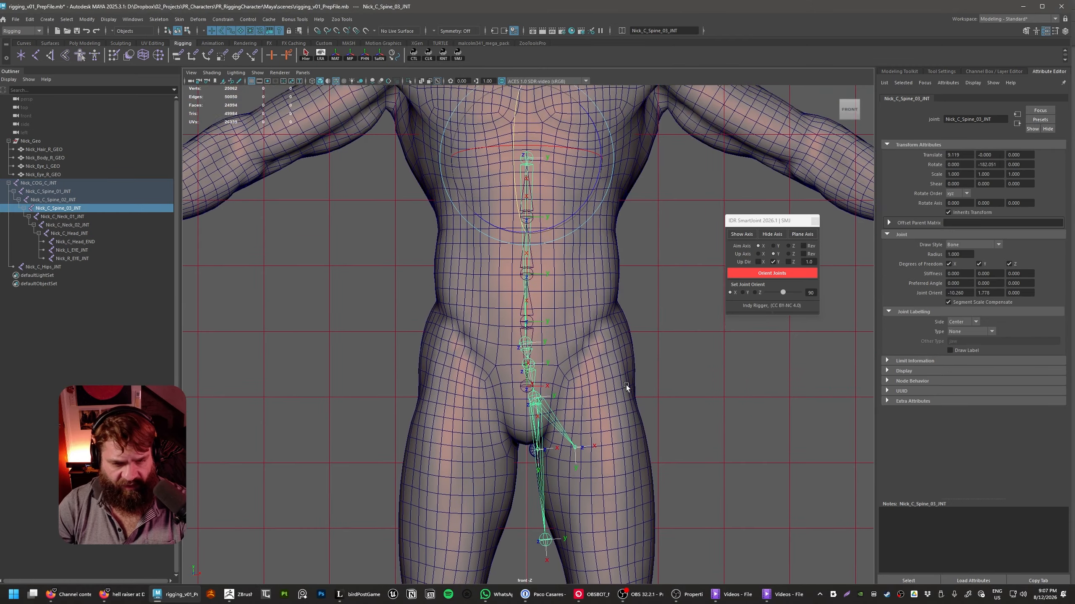
pyautogui.keyDown('alt'); pyautogui.moveTo(621, 448); pyautogui.dragTo(687, 409, button='middle'); pyautogui.keyUp('alt')
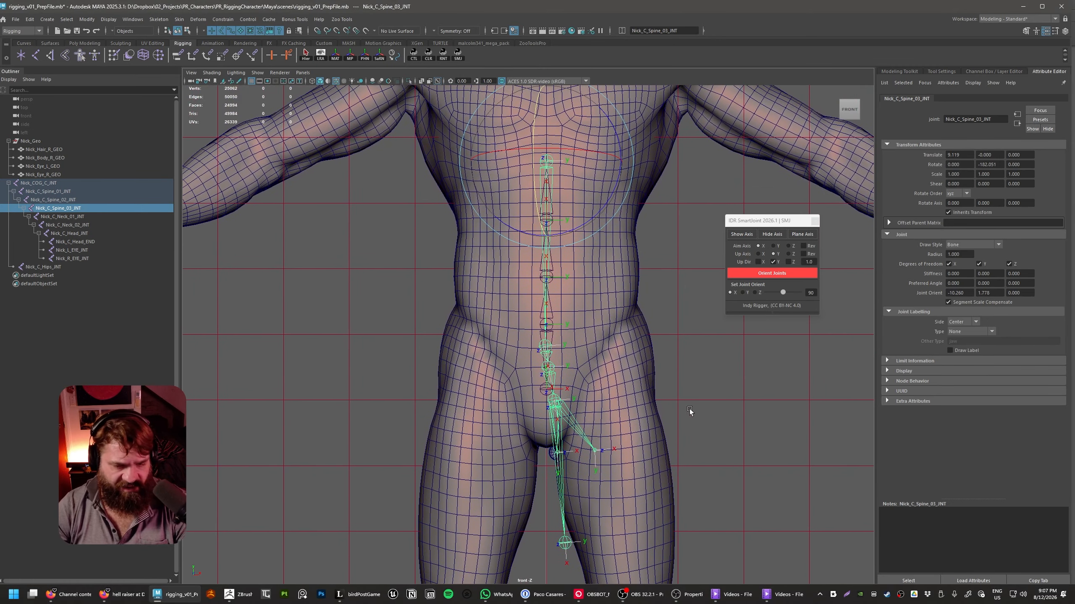
pyautogui.hotkey('ctrl', 'z')
# - Adjust the Spine_03 joint's Joint Orient X to about -1.03 with SmartJoint, checking its axes in the front view
pyautogui.keyDown('alt'); pyautogui.moveTo(674, 370); pyautogui.dragTo(675, 583, button='middle'); pyautogui.keyUp('alt')
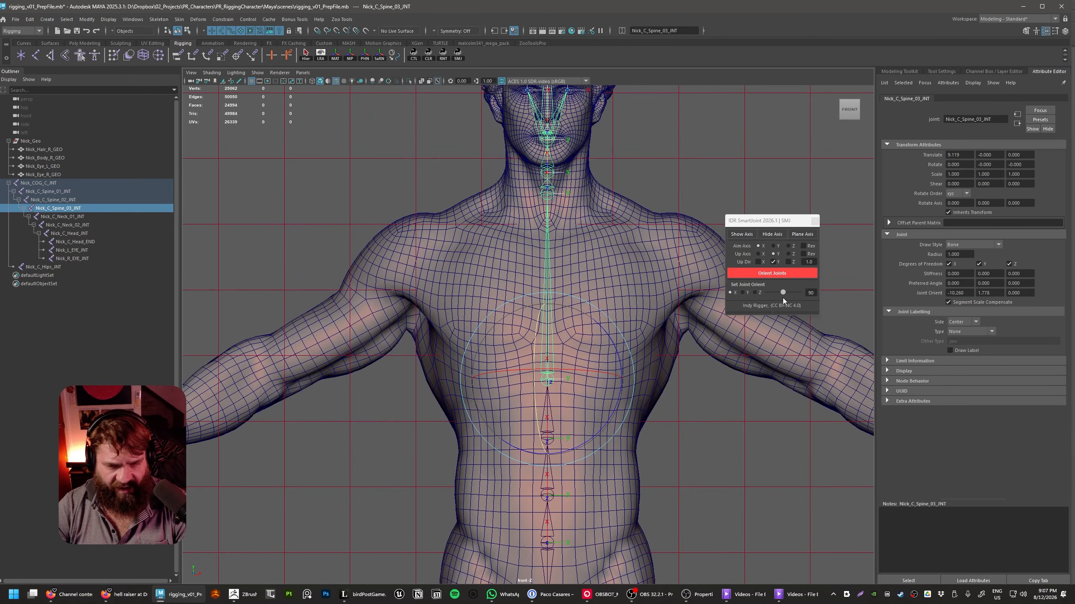
pyautogui.moveTo(782, 295); pyautogui.dragTo(782, 295)
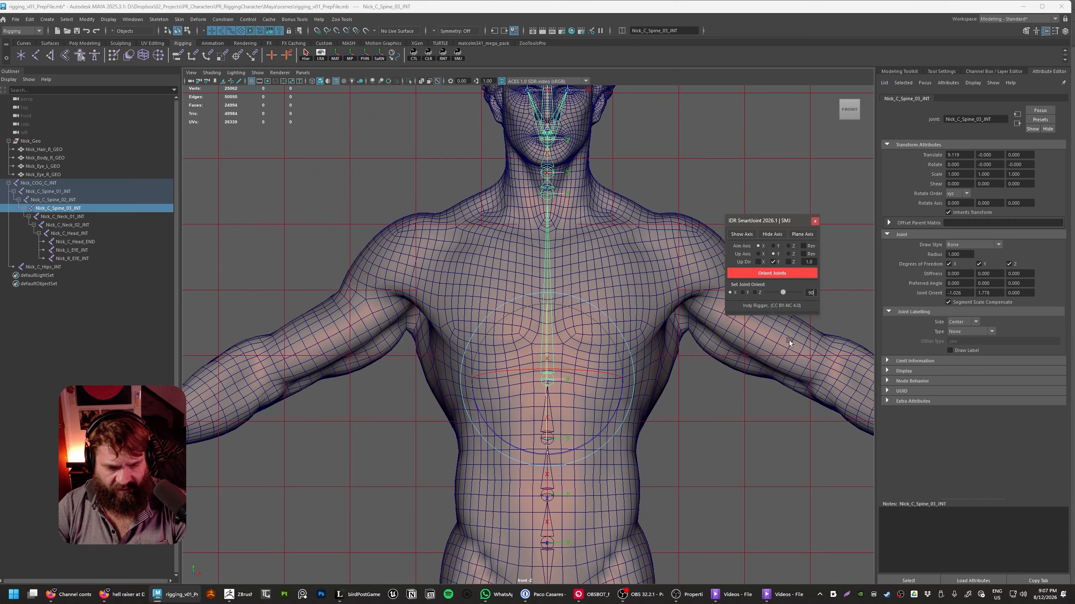
pyautogui.keyDown('alt'); pyautogui.moveTo(728, 436); pyautogui.dragTo(738, 386, button='middle'); pyautogui.keyUp('alt')
pyautogui.keyDown('alt'); pyautogui.moveTo(738, 386); pyautogui.dragTo(782, 427, button='right'); pyautogui.keyUp('alt')
pyautogui.keyDown('alt'); pyautogui.moveTo(782, 427); pyautogui.dragTo(731, 473, button='middle'); pyautogui.keyUp('alt')
pyautogui.keyDown('alt'); pyautogui.moveTo(732, 473); pyautogui.dragTo(956, 468, button='right'); pyautogui.keyUp('alt')
pyautogui.moveTo(784, 293); pyautogui.dragTo(783, 294)
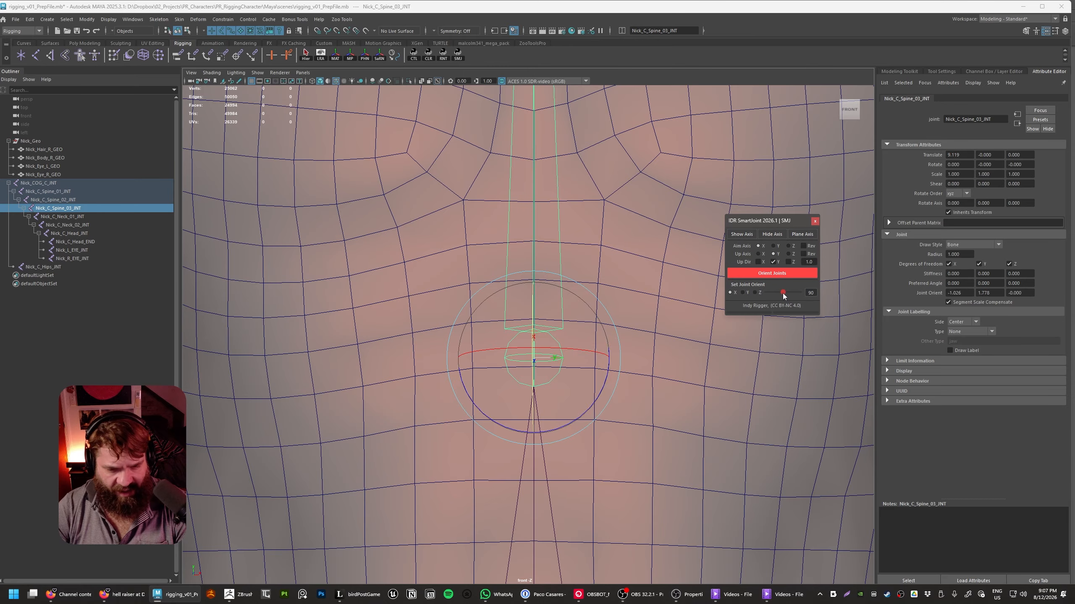
# - Test-rotate the Spine_03 joint about Y to about -178 in the perspective view and undo the rotation
pyautogui.keyDown('alt'); pyautogui.moveTo(641, 240); pyautogui.dragTo(614, 399, button='middle'); pyautogui.keyUp('alt')
pyautogui.keyDown('alt'); pyautogui.moveTo(614, 398); pyautogui.dragTo(584, 154, button='right'); pyautogui.keyUp('alt')
pyautogui.keyDown('alt'); pyautogui.moveTo(584, 154); pyautogui.dragTo(583, 346, button='middle'); pyautogui.keyUp('alt')
pyautogui.keyDown('alt'); pyautogui.moveTo(583, 345); pyautogui.dragTo(499, 358, button='right'); pyautogui.keyUp('alt')
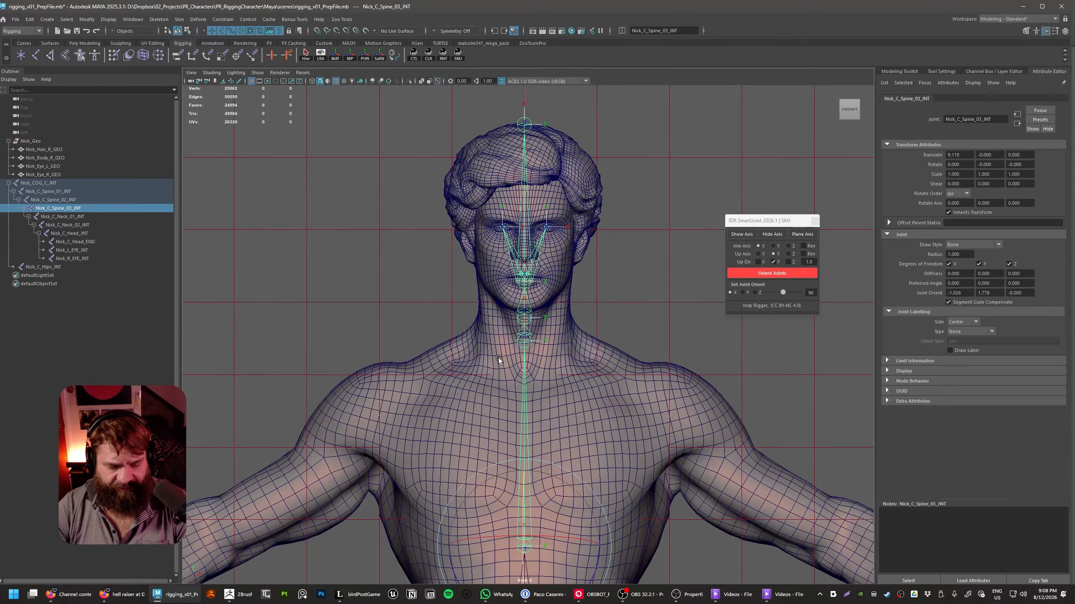
pyautogui.press('space')
pyautogui.moveTo(507, 399); pyautogui.dragTo(496, 348)
pyautogui.keyDown('alt'); pyautogui.moveTo(698, 312); pyautogui.dragTo(533, 254); pyautogui.keyUp('alt')
pyautogui.keyDown('alt'); pyautogui.moveTo(534, 254); pyautogui.dragTo(496, 350, button='middle'); pyautogui.keyUp('alt')
pyautogui.moveTo(461, 294); pyautogui.dragTo(651, 390)
pyautogui.keyDown('alt'); pyautogui.moveTo(650, 390); pyautogui.dragTo(633, 295, button='middle'); pyautogui.keyUp('alt')
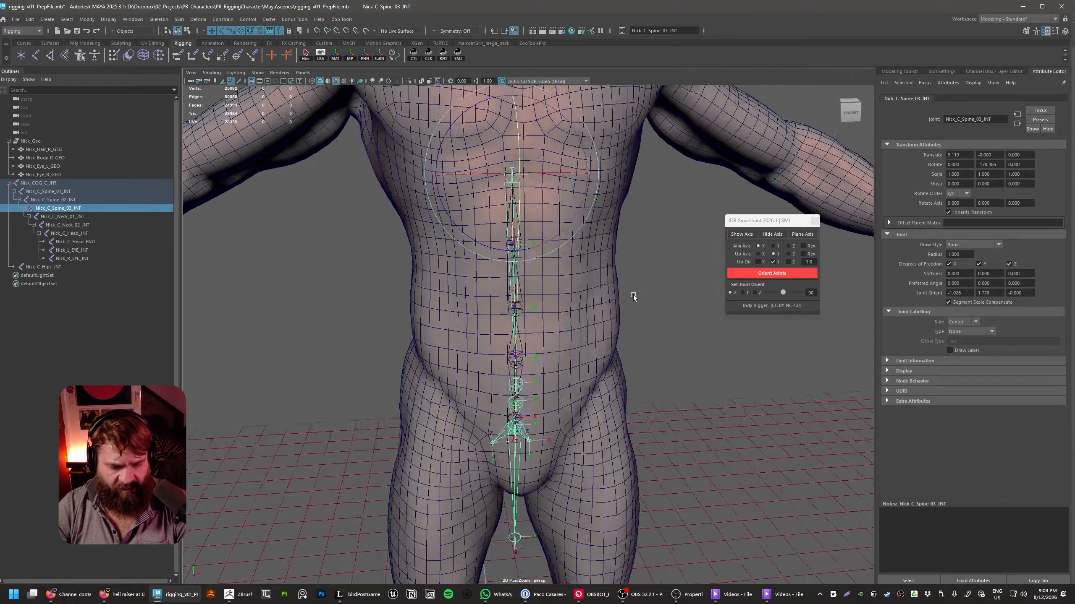
pyautogui.keyDown('alt'); pyautogui.moveTo(633, 295); pyautogui.dragTo(619, 341); pyautogui.keyUp('alt')
pyautogui.keyDown('alt'); pyautogui.moveTo(619, 341); pyautogui.dragTo(633, 404, button='middle'); pyautogui.keyUp('alt')
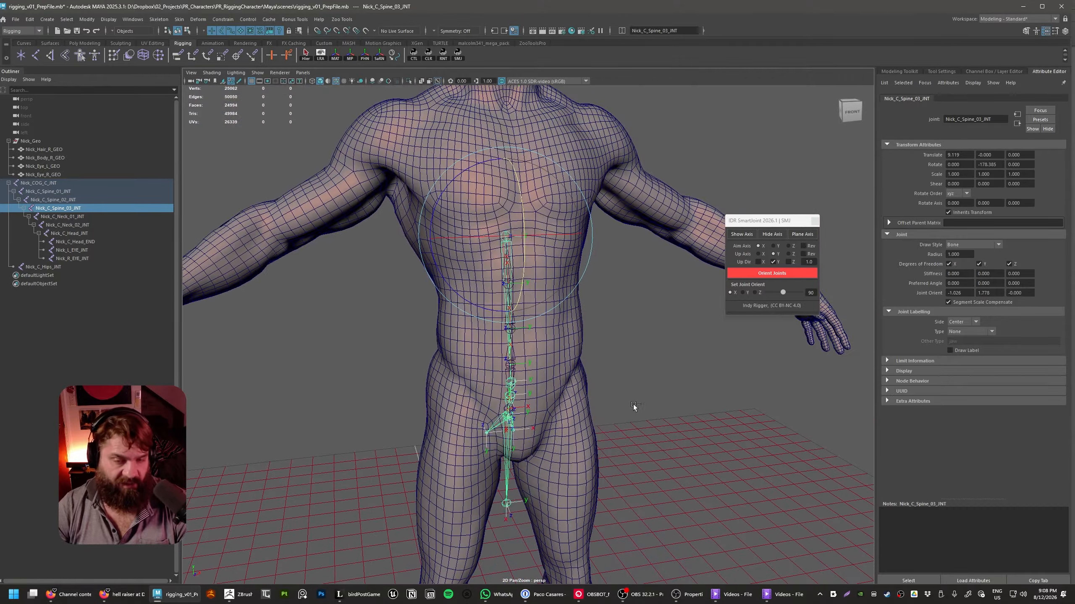
pyautogui.hotkey('ctrl', 'z')
# - Set the Spine_03 joint's Joint Orient X, Y and Z to 0
pyautogui.keyDown('alt'); pyautogui.moveTo(626, 267); pyautogui.dragTo(615, 401, button='middle'); pyautogui.keyUp('alt')
pyautogui.keyDown('alt'); pyautogui.moveTo(615, 401); pyautogui.dragTo(597, 422); pyautogui.keyUp('alt')
pyautogui.keyDown('alt'); pyautogui.moveTo(597, 422); pyautogui.dragTo(608, 355, button='middle'); pyautogui.keyUp('alt')
pyautogui.keyDown('alt'); pyautogui.moveTo(609, 355); pyautogui.dragTo(686, 426, button='right'); pyautogui.keyUp('alt')
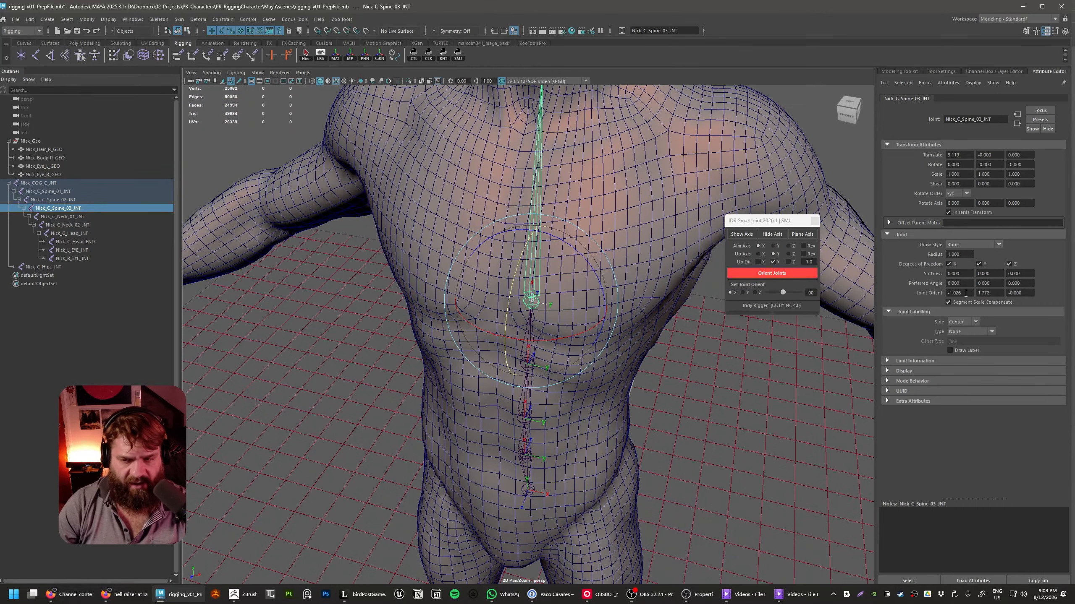
pyautogui.write('0')
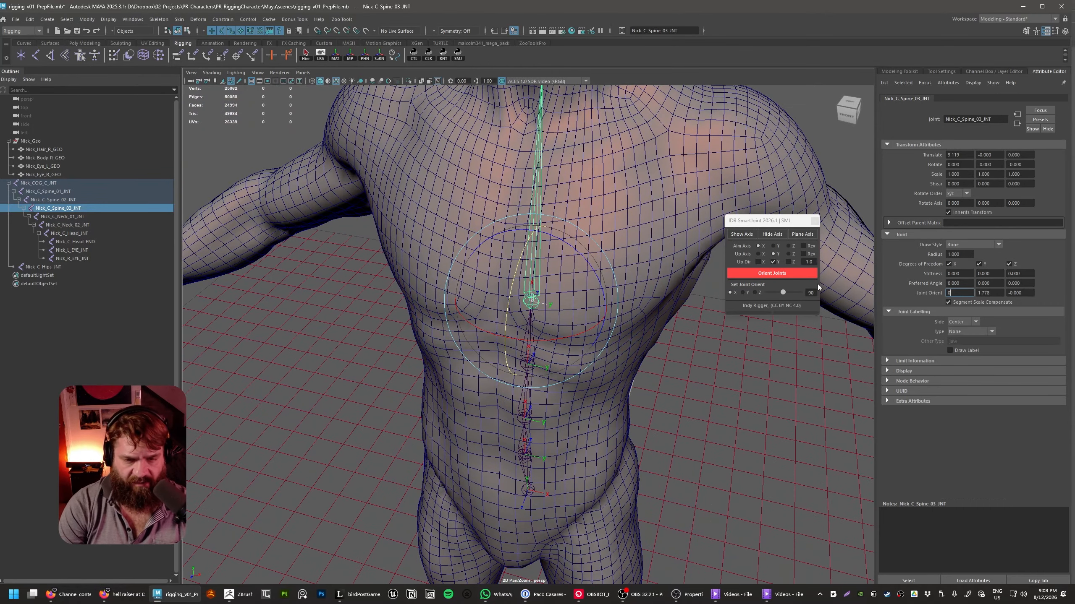
pyautogui.press('Tab')
pyautogui.write('0')
pyautogui.press('Tab')
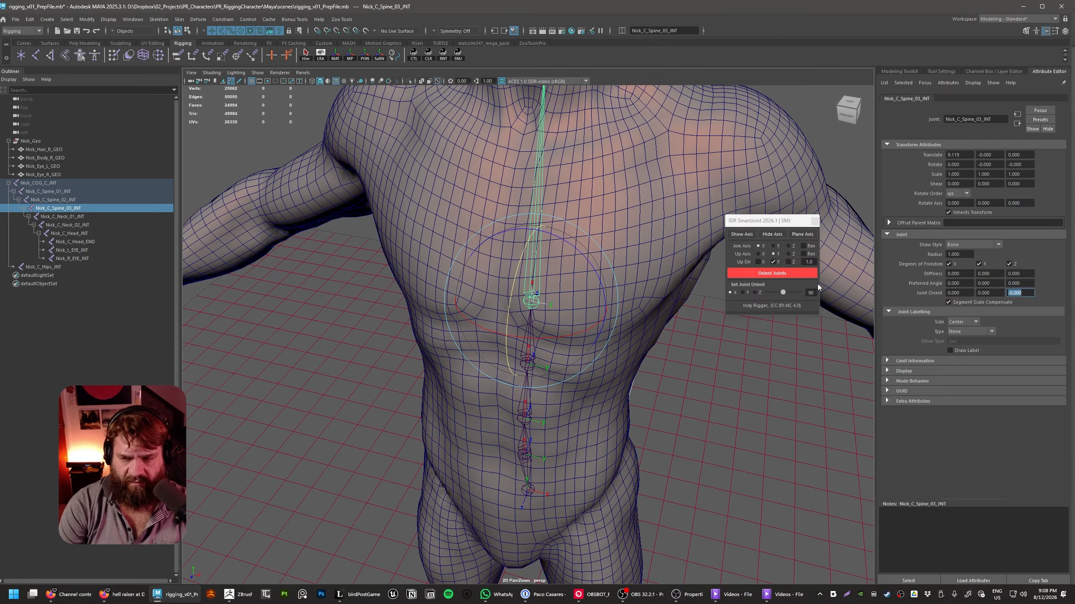
pyautogui.write('0')
pyautogui.press('Return')
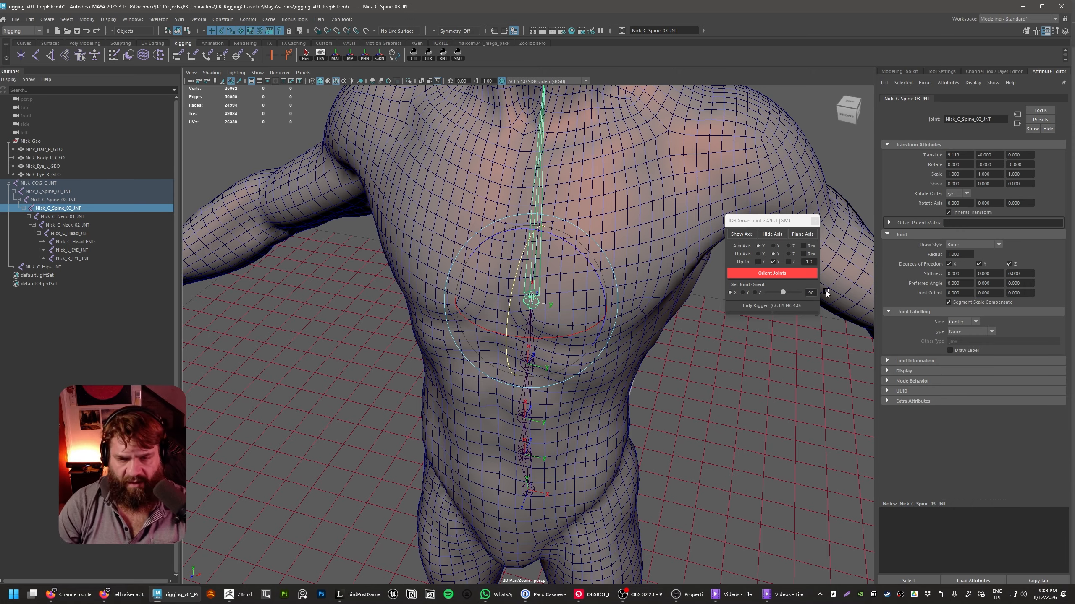
# - Rotate the Spine_03 joint about Y to about 2.1 and check the neck and head joints
pyautogui.keyDown('alt'); pyautogui.moveTo(684, 434); pyautogui.dragTo(591, 308); pyautogui.keyUp('alt')
pyautogui.keyDown('alt'); pyautogui.moveTo(591, 308); pyautogui.dragTo(614, 420, button='middle'); pyautogui.keyUp('alt')
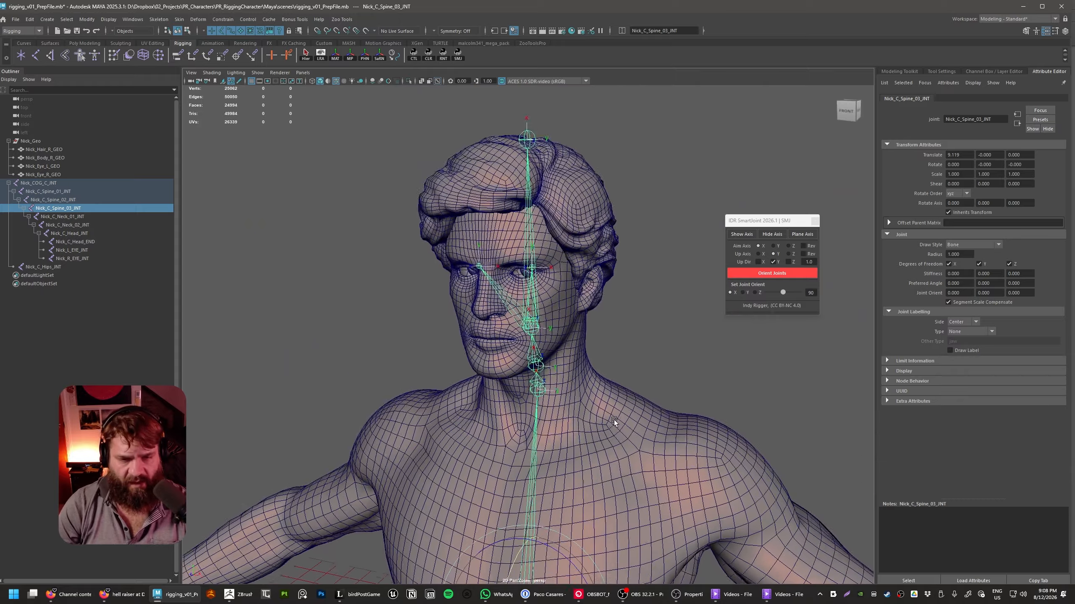
pyautogui.keyDown('alt'); pyautogui.moveTo(614, 420); pyautogui.dragTo(702, 411, button='right'); pyautogui.keyUp('alt')
pyautogui.keyDown('alt'); pyautogui.moveTo(702, 411); pyautogui.dragTo(665, 403); pyautogui.keyUp('alt')
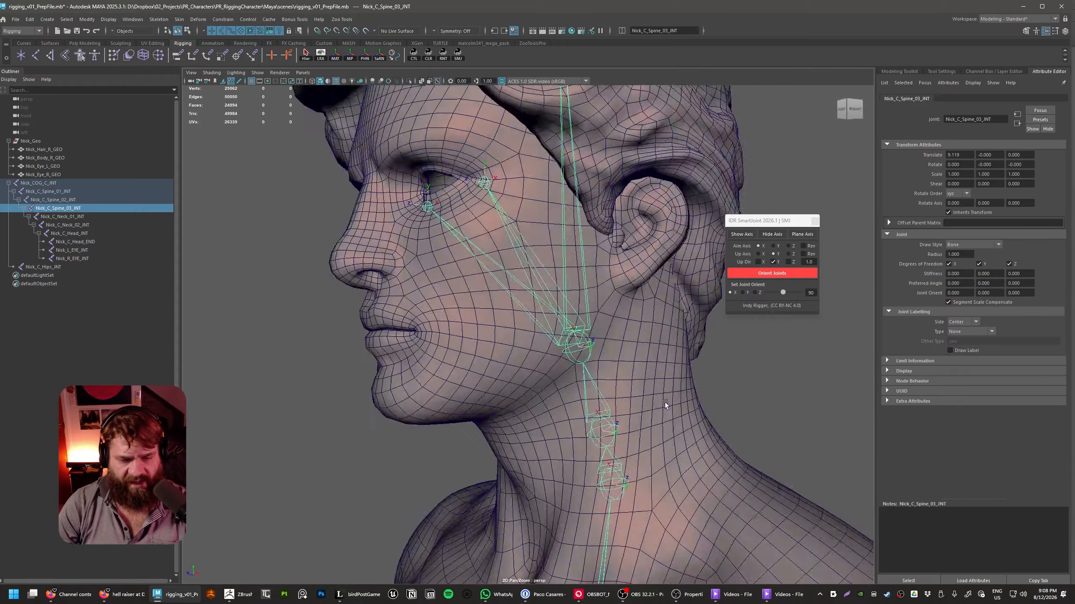
pyautogui.keyDown('alt'); pyautogui.moveTo(665, 403); pyautogui.dragTo(581, 415, button='right'); pyautogui.keyUp('alt')
pyautogui.keyDown('alt'); pyautogui.moveTo(581, 415); pyautogui.dragTo(548, 445, button='middle'); pyautogui.keyUp('alt')
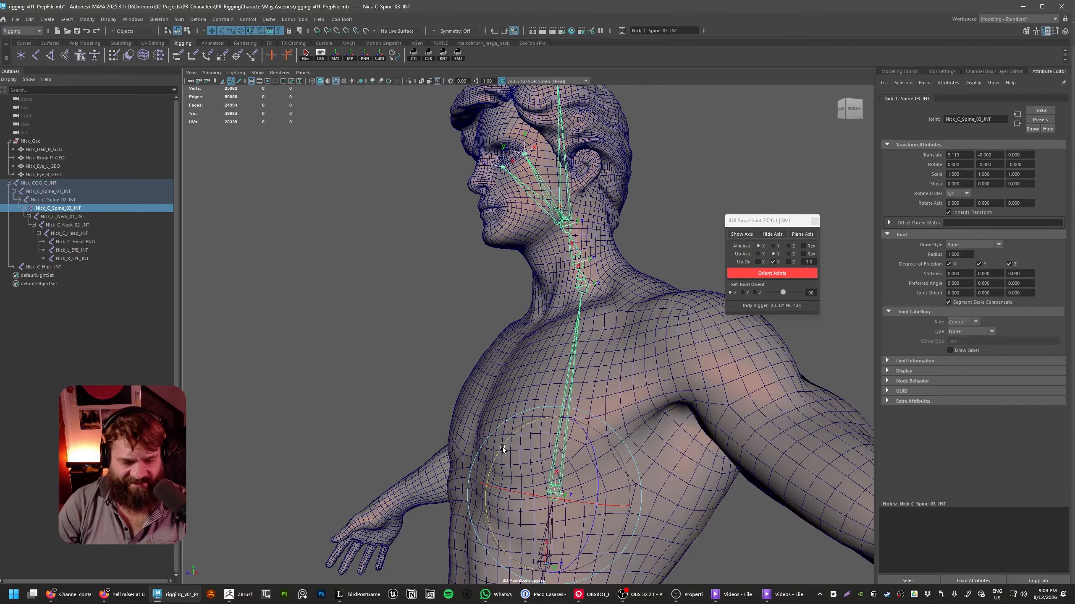
pyautogui.moveTo(502, 447); pyautogui.dragTo(533, 417)
pyautogui.keyDown('alt'); pyautogui.moveTo(532, 417); pyautogui.dragTo(705, 417, button='right'); pyautogui.keyUp('alt')
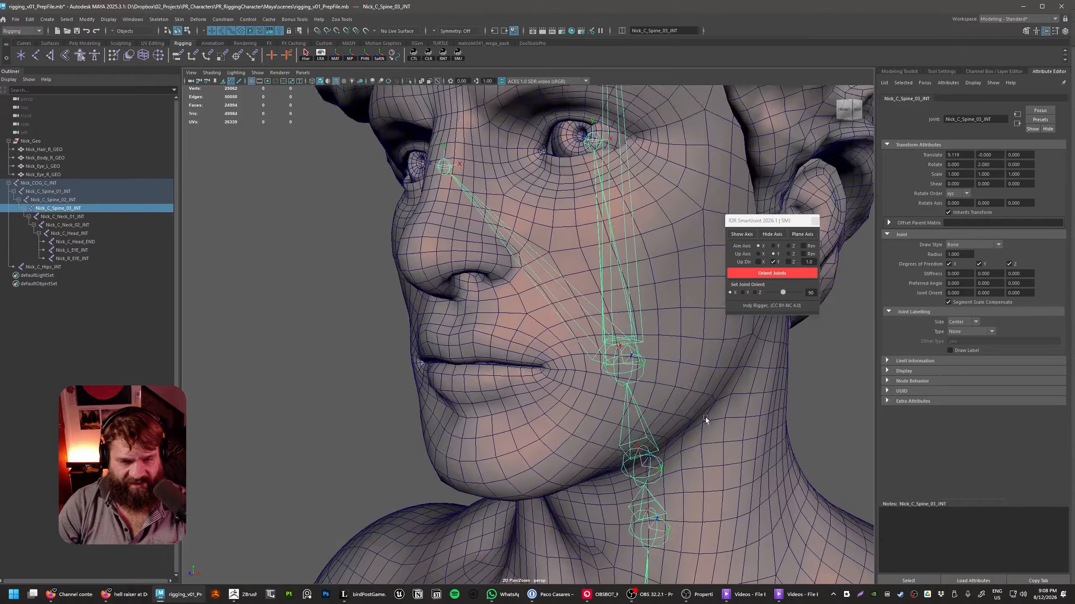
pyautogui.keyDown('alt'); pyautogui.moveTo(681, 304); pyautogui.dragTo(566, 444, button='middle'); pyautogui.keyUp('alt')
pyautogui.keyDown('alt'); pyautogui.moveTo(566, 444); pyautogui.dragTo(550, 490, button='right'); pyautogui.keyUp('alt')
pyautogui.keyDown('alt'); pyautogui.moveTo(550, 490); pyautogui.dragTo(526, 282, button='middle'); pyautogui.keyUp('alt')
pyautogui.keyDown('alt'); pyautogui.moveTo(681, 459); pyautogui.dragTo(593, 474, button='right'); pyautogui.keyUp('alt')
pyautogui.keyDown('alt'); pyautogui.moveTo(576, 504); pyautogui.dragTo(577, 417, button='middle'); pyautogui.keyUp('alt')
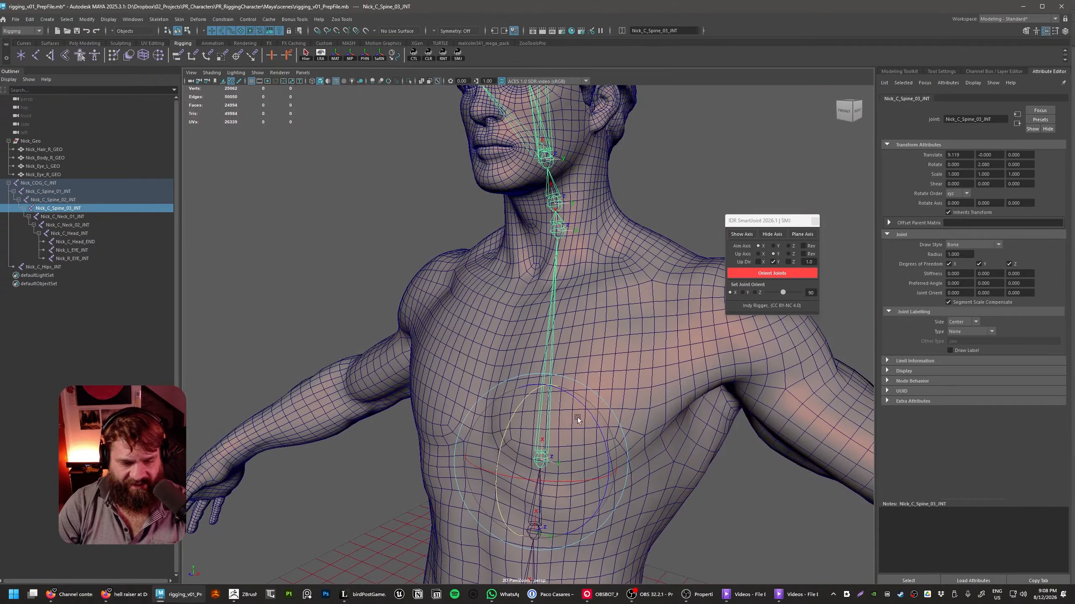
# - Adjust the Spine_03 joint's Y rotation to about 1.8 while inspecting the head joints from the front and side
pyautogui.moveTo(509, 419); pyautogui.dragTo(509, 421)
pyautogui.keyDown('alt'); pyautogui.moveTo(586, 383); pyautogui.dragTo(549, 373, button='right'); pyautogui.keyUp('alt')
pyautogui.keyDown('alt'); pyautogui.moveTo(514, 244); pyautogui.dragTo(507, 374, button='middle'); pyautogui.keyUp('alt')
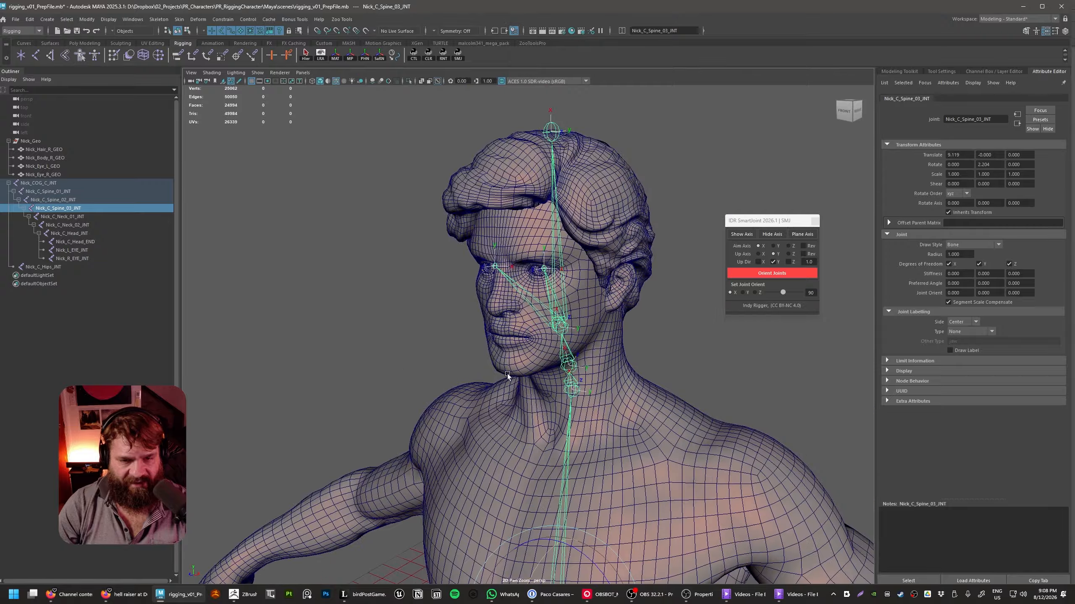
pyautogui.keyDown('alt'); pyautogui.moveTo(507, 374); pyautogui.dragTo(636, 443, button='right'); pyautogui.keyUp('alt')
pyautogui.keyDown('alt'); pyautogui.moveTo(634, 370); pyautogui.dragTo(648, 489, button='middle'); pyautogui.keyUp('alt')
pyautogui.keyDown('alt'); pyautogui.moveTo(648, 489); pyautogui.dragTo(627, 482, button='right'); pyautogui.keyUp('alt')
pyautogui.keyDown('alt'); pyautogui.moveTo(627, 482); pyautogui.dragTo(682, 466); pyautogui.keyUp('alt')
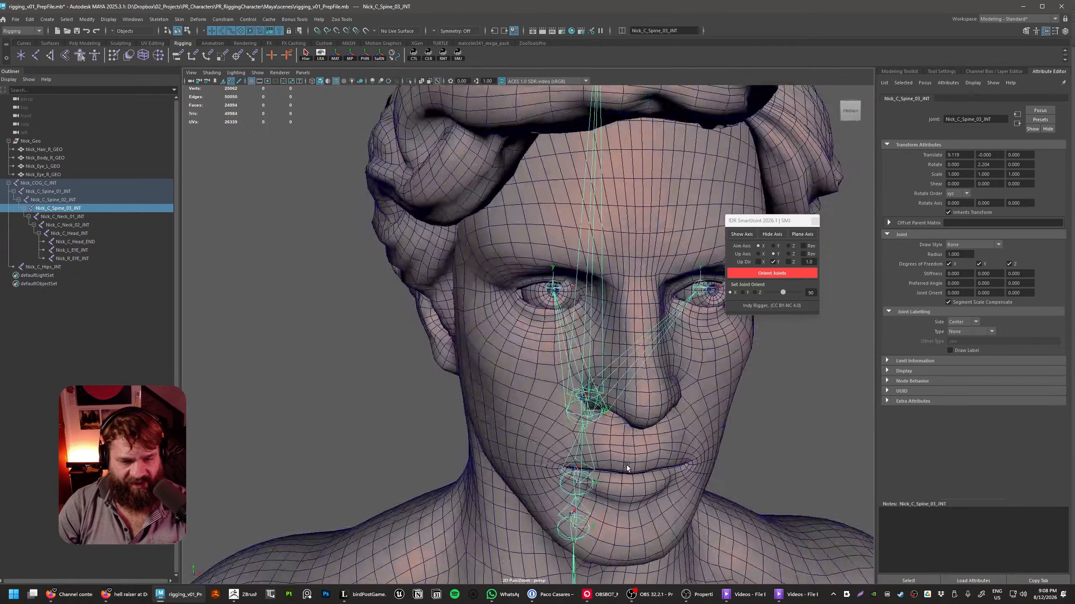
pyautogui.keyDown('alt'); pyautogui.moveTo(682, 466); pyautogui.dragTo(601, 430, button='right'); pyautogui.keyUp('alt')
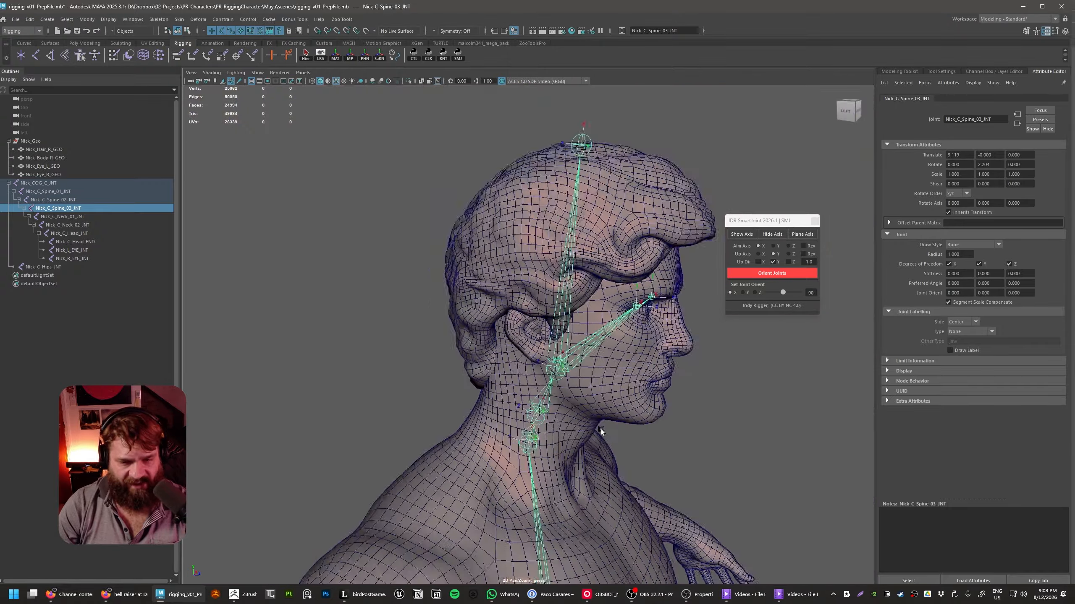
pyautogui.keyDown('alt'); pyautogui.moveTo(602, 429); pyautogui.dragTo(592, 442); pyautogui.keyUp('alt')
pyautogui.keyDown('alt'); pyautogui.moveTo(639, 504); pyautogui.dragTo(631, 361, button='middle'); pyautogui.keyUp('alt')
pyautogui.keyDown('alt'); pyautogui.moveTo(618, 444); pyautogui.dragTo(827, 279); pyautogui.keyUp('alt')
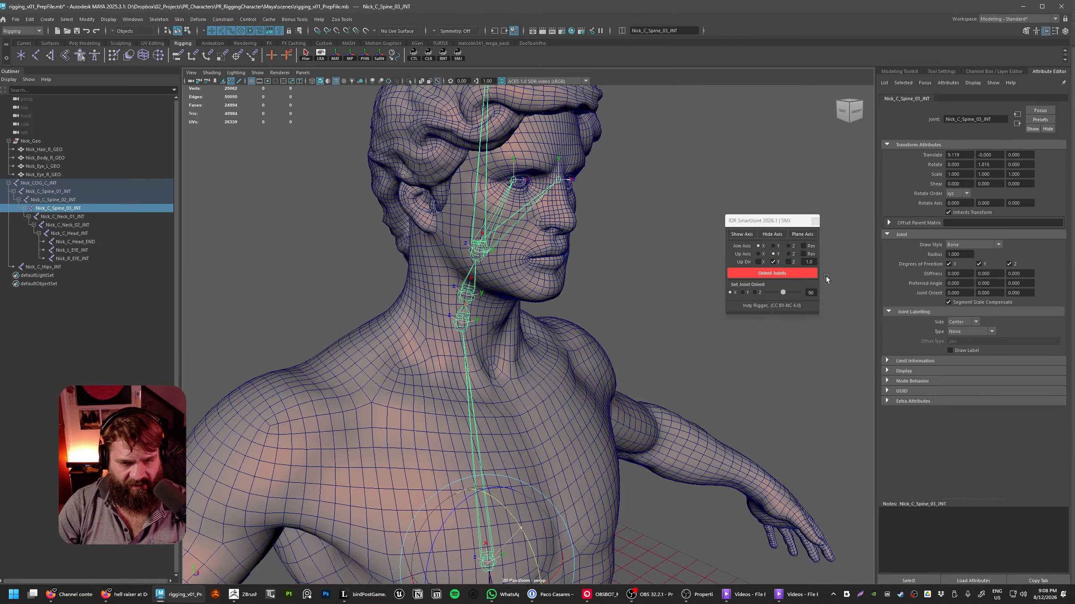
# - Examine the axes of the neck, head and eye joints from the front and side
pyautogui.keyDown('alt'); pyautogui.moveTo(826, 277); pyautogui.dragTo(586, 403); pyautogui.keyUp('alt')
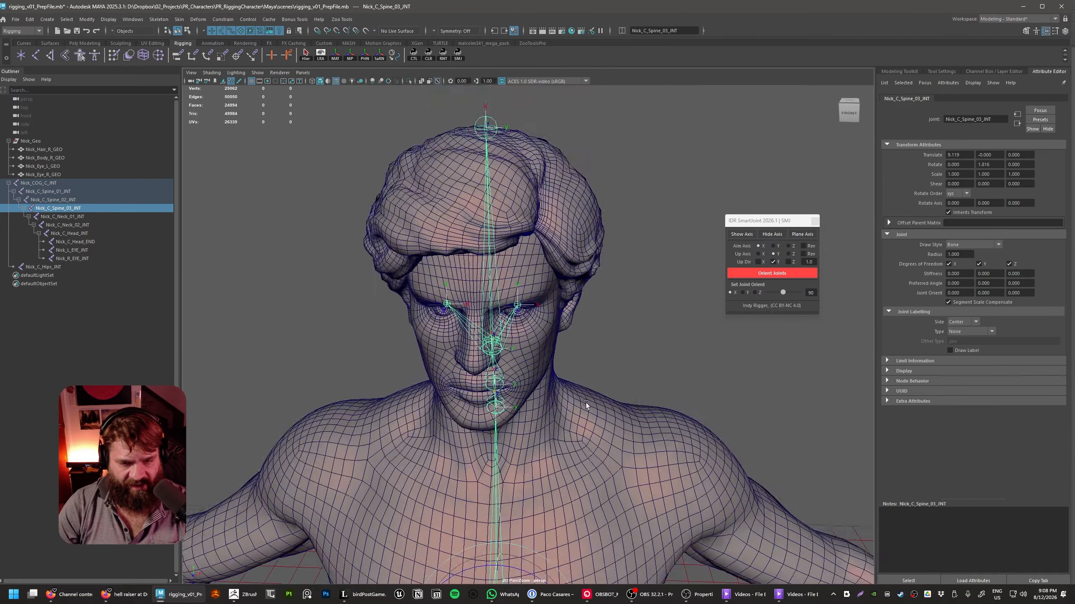
pyautogui.keyDown('alt'); pyautogui.moveTo(586, 403); pyautogui.dragTo(757, 438, button='right'); pyautogui.keyUp('alt')
pyautogui.moveTo(757, 439)
pyautogui.keyDown('alt'); pyautogui.mouseDown()
pyautogui.moveTo(781, 430)
pyautogui.moveTo(752, 427)
pyautogui.mouseUp(); pyautogui.keyUp('alt')
pyautogui.keyDown('alt'); pyautogui.moveTo(752, 427); pyautogui.dragTo(526, 361, button='right'); pyautogui.keyUp('alt')
pyautogui.keyDown('alt'); pyautogui.moveTo(526, 361); pyautogui.dragTo(665, 429); pyautogui.keyUp('alt')
pyautogui.keyDown('alt'); pyautogui.moveTo(665, 428); pyautogui.dragTo(520, 539, button='right'); pyautogui.keyUp('alt')
pyautogui.keyDown('alt'); pyautogui.moveTo(702, 364); pyautogui.dragTo(580, 335); pyautogui.keyUp('alt')
pyautogui.keyDown('alt'); pyautogui.moveTo(623, 322); pyautogui.dragTo(642, 430, button='middle'); pyautogui.keyUp('alt')
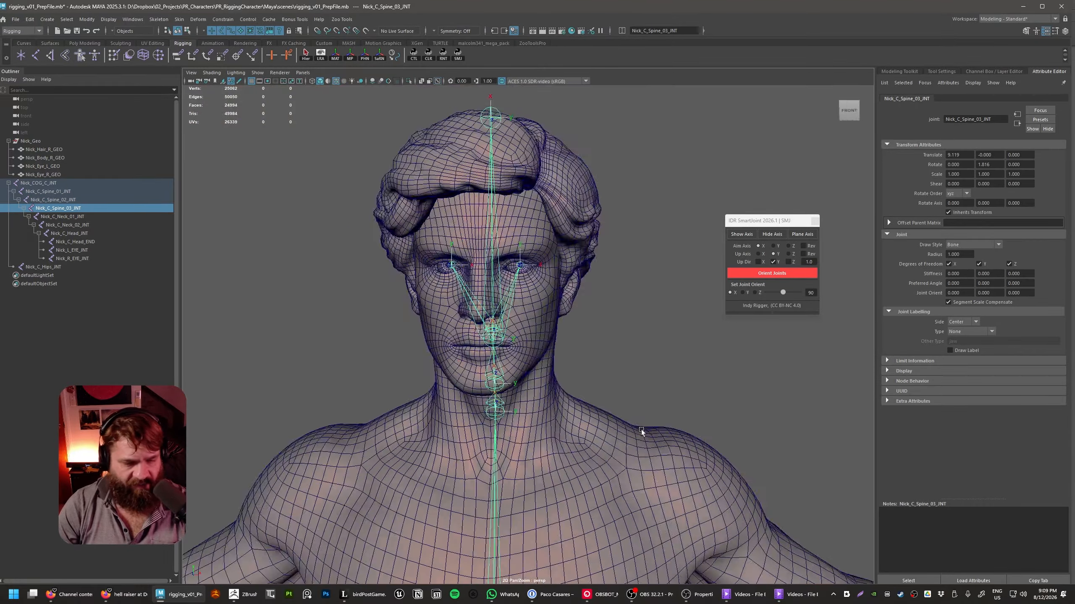
pyautogui.keyDown('alt'); pyautogui.moveTo(642, 430); pyautogui.dragTo(525, 440); pyautogui.keyUp('alt')
pyautogui.keyDown('alt'); pyautogui.moveTo(525, 441); pyautogui.dragTo(688, 423, button='right'); pyautogui.keyUp('alt')
pyautogui.keyDown('alt'); pyautogui.moveTo(688, 423); pyautogui.dragTo(800, 492); pyautogui.keyUp('alt')
pyautogui.keyDown('alt'); pyautogui.moveTo(799, 492); pyautogui.dragTo(718, 395, button='right'); pyautogui.keyUp('alt')
# - Select the Neck_01 joint, check its axes against the head and the full joint chain, and clear the selection
pyautogui.click(719, 396)
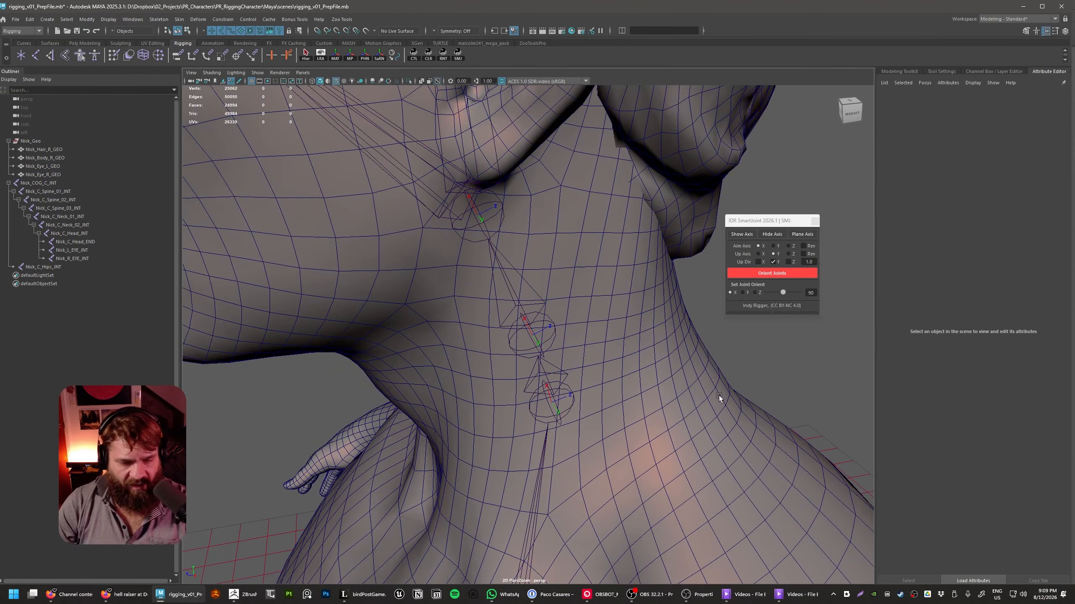
pyautogui.click(557, 411)
pyautogui.keyDown('alt'); pyautogui.moveTo(601, 439); pyautogui.dragTo(634, 419); pyautogui.keyUp('alt')
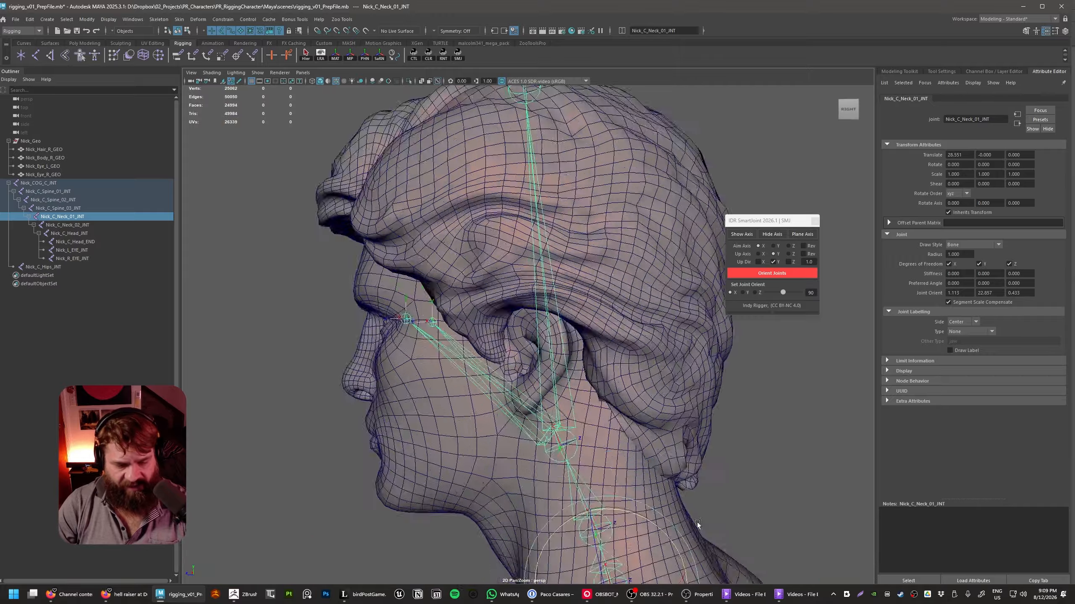
pyautogui.keyDown('alt'); pyautogui.moveTo(634, 419); pyautogui.dragTo(599, 415, button='right'); pyautogui.keyUp('alt')
pyautogui.keyDown('alt'); pyautogui.moveTo(599, 414); pyautogui.dragTo(644, 406); pyautogui.keyUp('alt')
pyautogui.keyDown('alt'); pyautogui.moveTo(644, 406); pyautogui.dragTo(472, 405, button='right'); pyautogui.keyUp('alt')
pyautogui.keyDown('alt'); pyautogui.moveTo(471, 405); pyautogui.dragTo(444, 261, button='middle'); pyautogui.keyUp('alt')
pyautogui.keyDown('alt'); pyautogui.moveTo(444, 260); pyautogui.dragTo(569, 341); pyautogui.keyUp('alt')
pyautogui.click(574, 378)
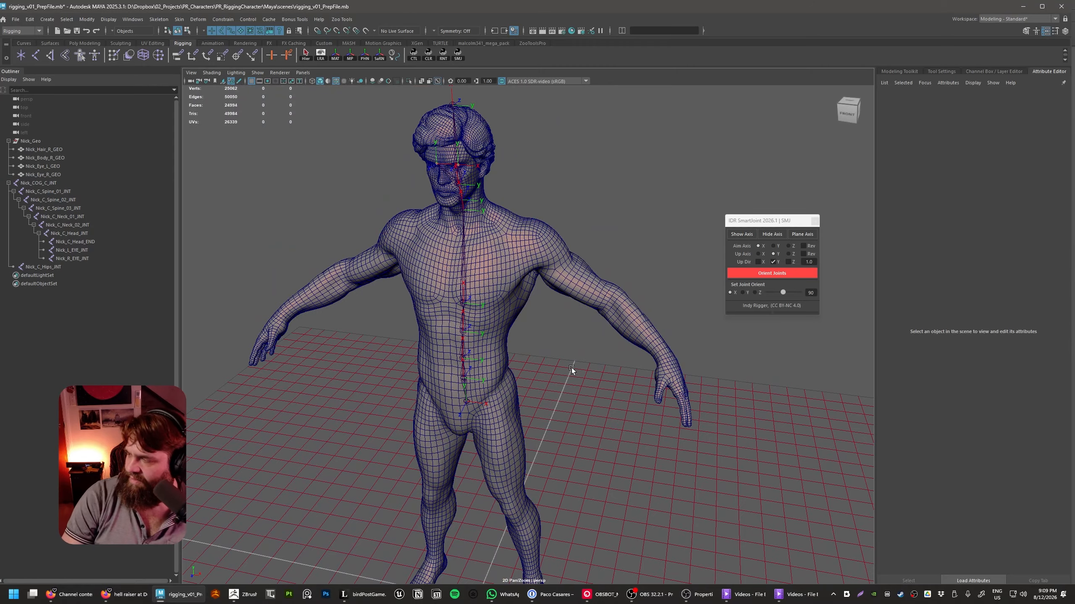
# - Split the viewport into two stacked panes
pyautogui.keyDown('alt'); pyautogui.moveTo(498, 321); pyautogui.dragTo(582, 286); pyautogui.keyUp('alt')
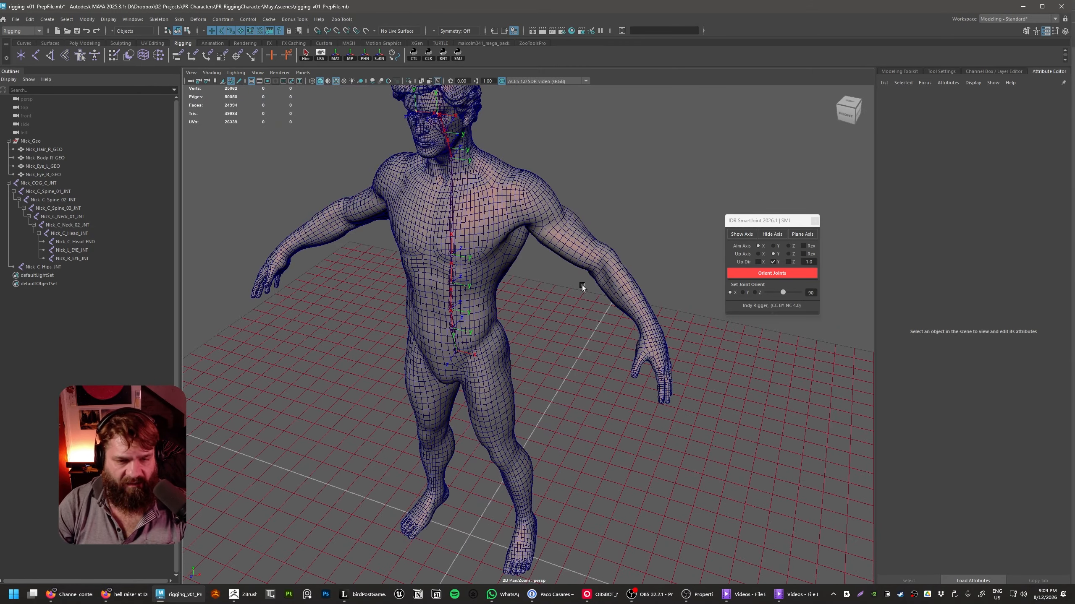
pyautogui.keyDown('alt'); pyautogui.moveTo(700, 459); pyautogui.dragTo(744, 462, button='middle'); pyautogui.keyUp('alt')
pyautogui.keyDown('alt'); pyautogui.moveTo(744, 462); pyautogui.dragTo(713, 423, button='right'); pyautogui.keyUp('alt')
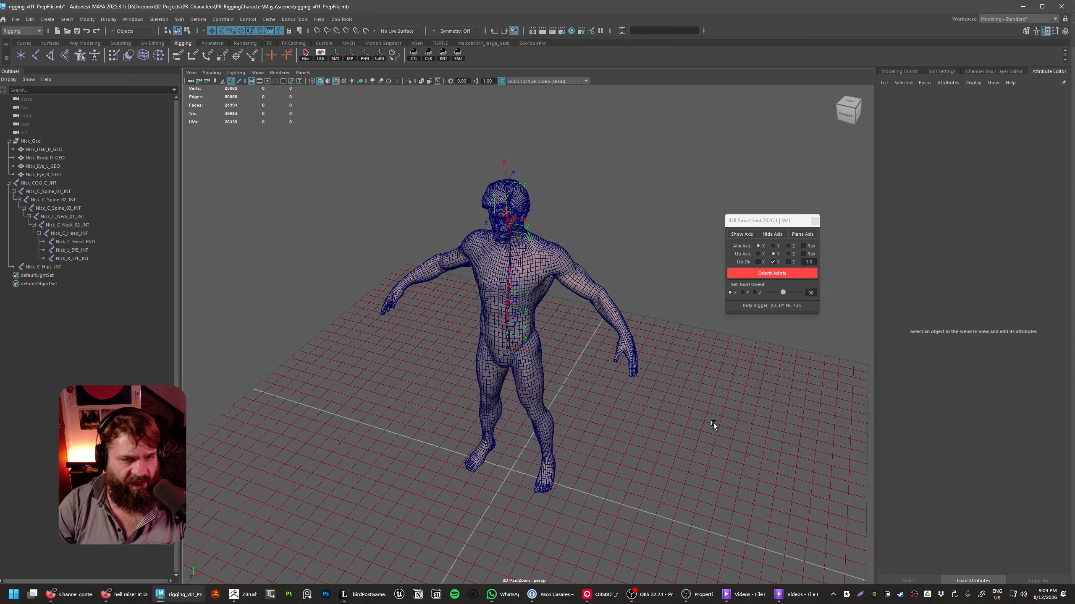
pyautogui.keyDown('alt'); pyautogui.moveTo(713, 423); pyautogui.dragTo(648, 425, button='middle'); pyautogui.keyUp('alt')
pyautogui.click(303, 72)
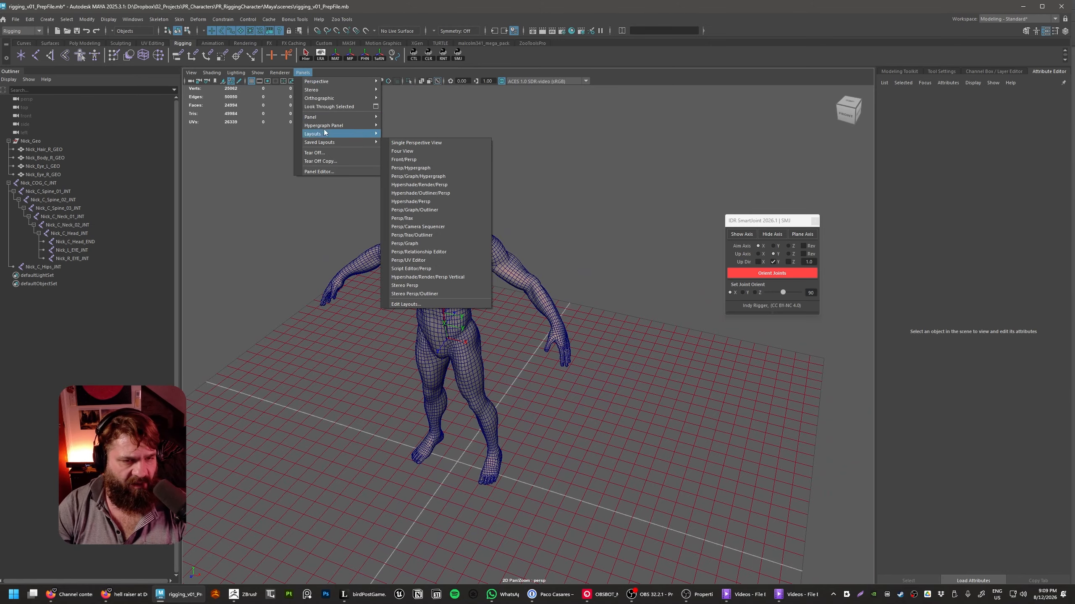
pyautogui.moveTo(321, 116)
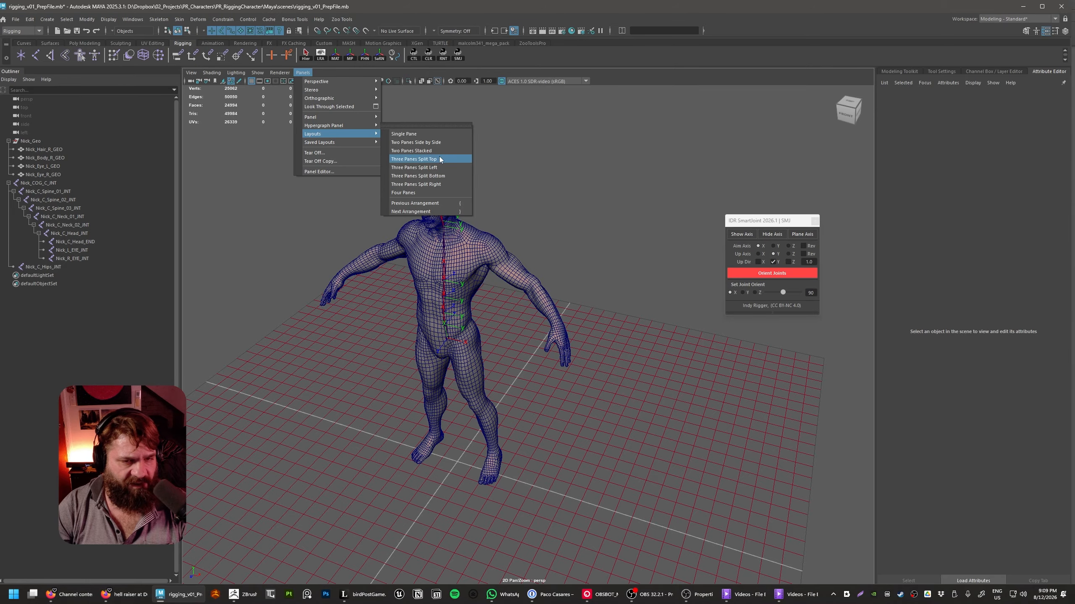
pyautogui.click(442, 150)
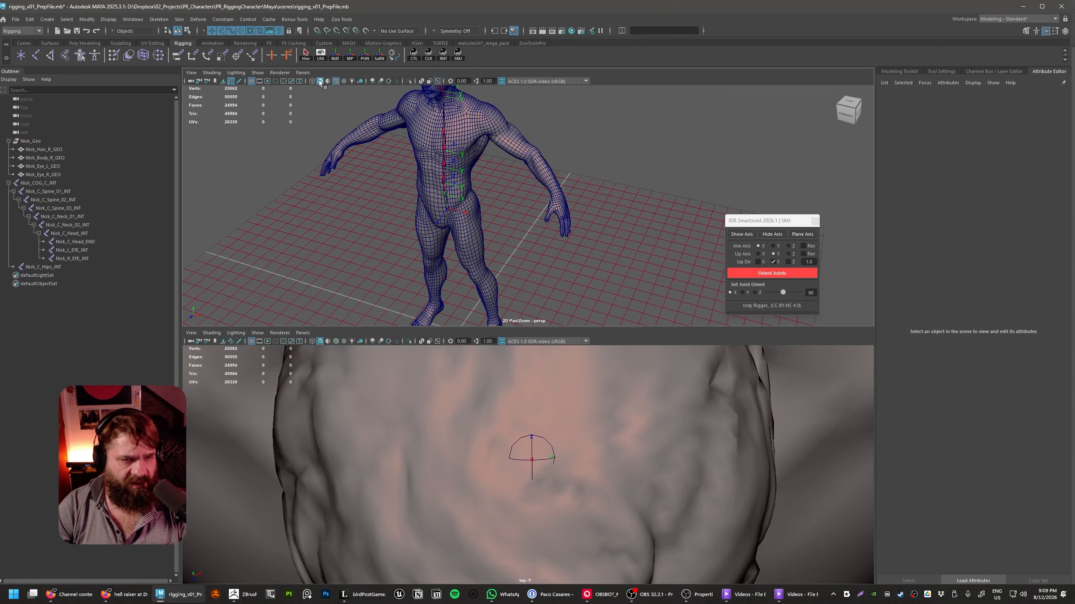
# - Change the viewport layout to two panes side by side, with the whole character framed in perspective and the head and shoulders in the top view
pyautogui.click(303, 72)
pyautogui.keyDown('alt'); pyautogui.moveTo(616, 256); pyautogui.dragTo(564, 211, button='right'); pyautogui.keyUp('alt')
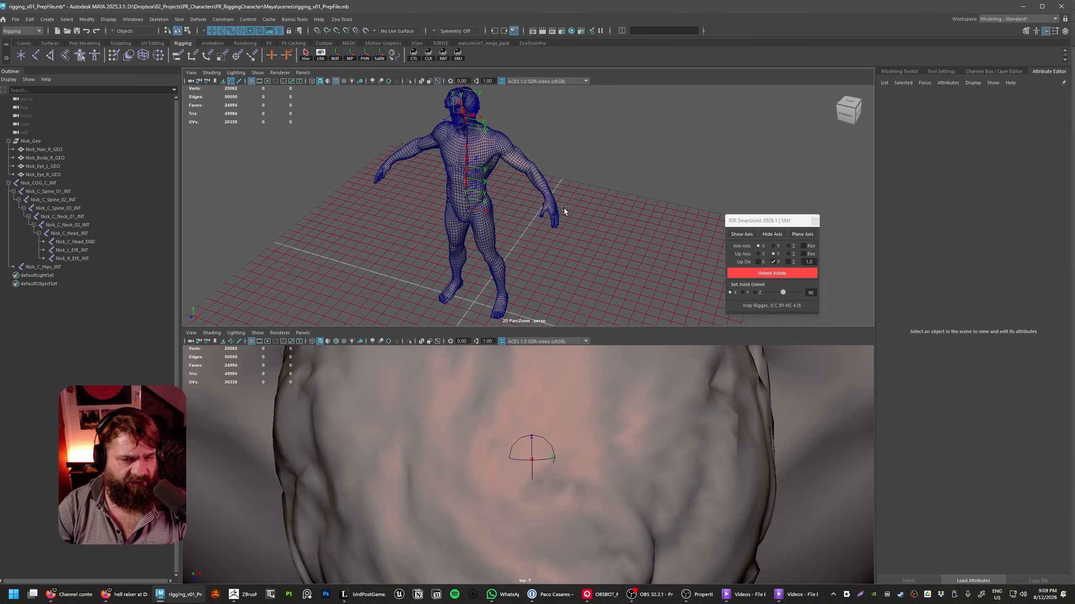
pyautogui.keyDown('alt'); pyautogui.moveTo(563, 212); pyautogui.dragTo(487, 216); pyautogui.keyUp('alt')
pyautogui.keyDown('alt'); pyautogui.moveTo(487, 215); pyautogui.dragTo(423, 189, button='middle'); pyautogui.keyUp('alt')
pyautogui.click(305, 75)
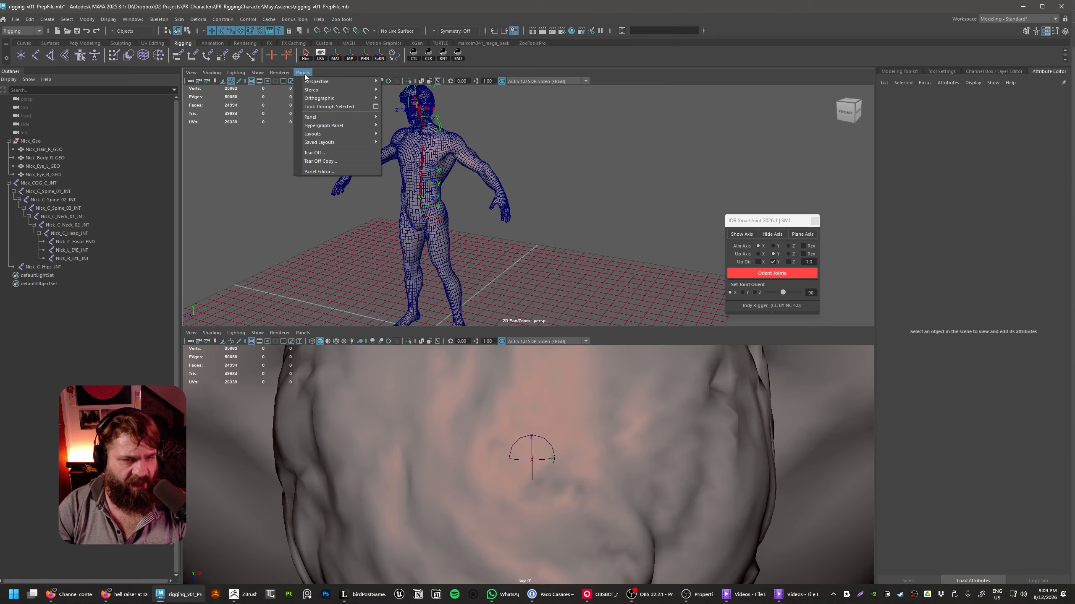
pyautogui.moveTo(330, 134)
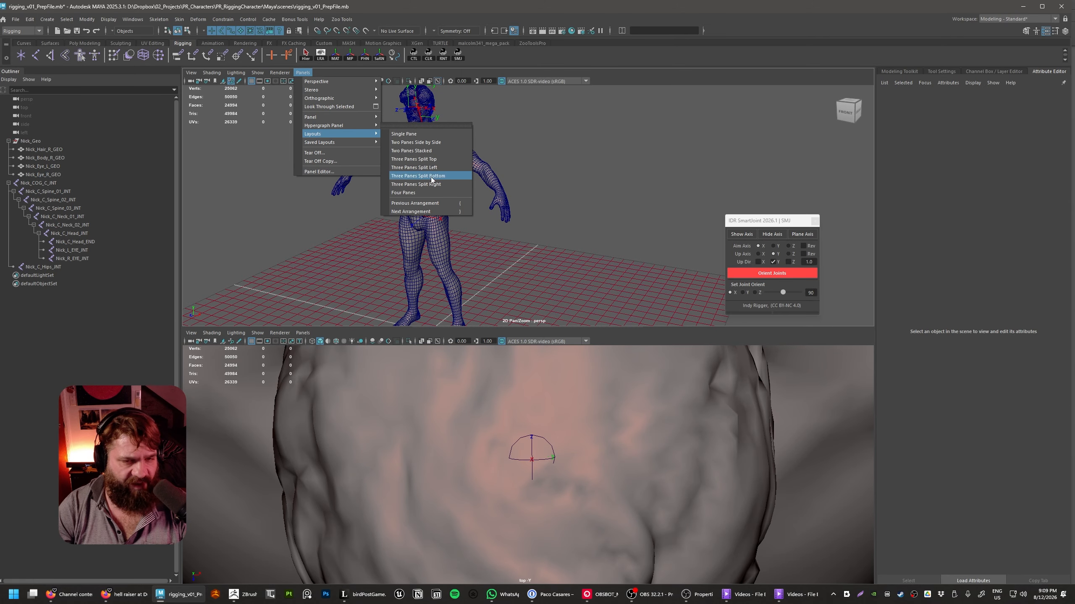
pyautogui.click(436, 142)
pyautogui.keyDown('alt'); pyautogui.moveTo(574, 310); pyautogui.dragTo(549, 384, button='right'); pyautogui.keyUp('alt')
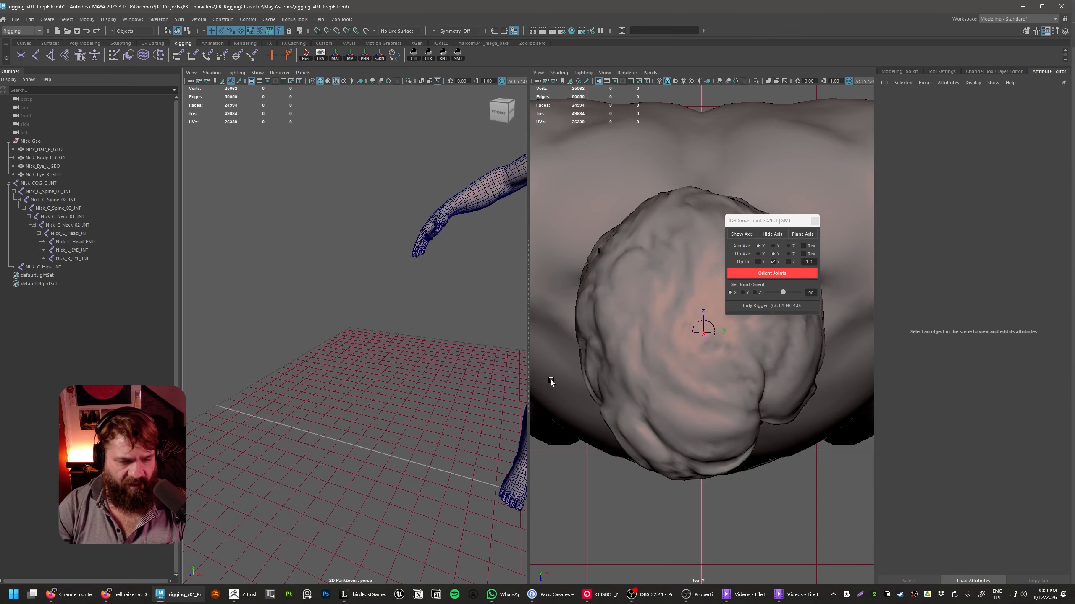
pyautogui.keyDown('alt'); pyautogui.moveTo(549, 384); pyautogui.dragTo(334, 352, button='middle'); pyautogui.keyUp('alt')
pyautogui.keyDown('alt'); pyautogui.moveTo(333, 352); pyautogui.dragTo(398, 225); pyautogui.keyUp('alt')
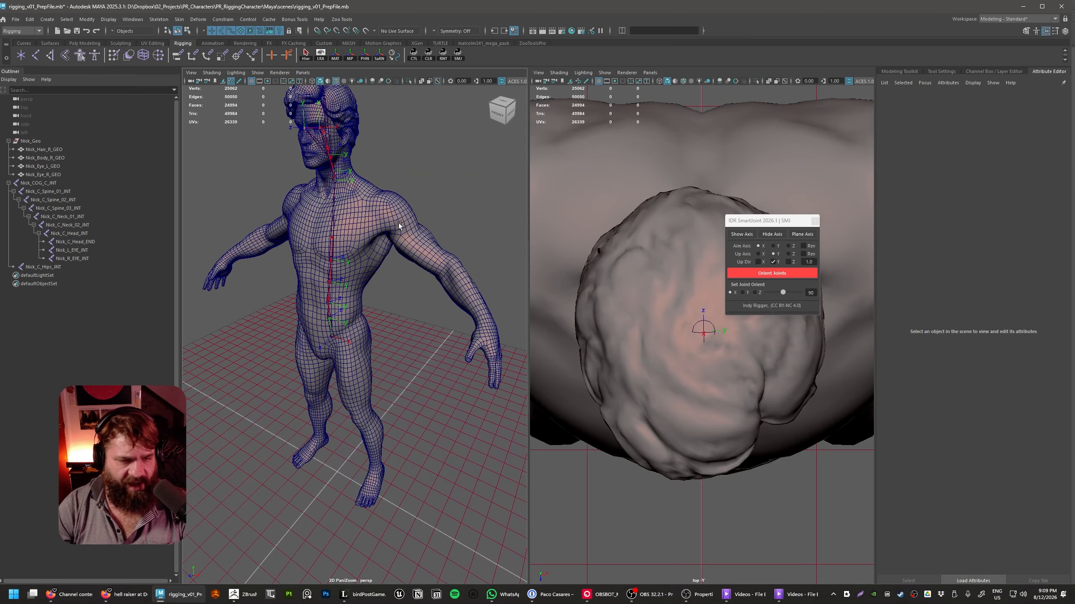
pyautogui.scroll(-5, 686, 420)
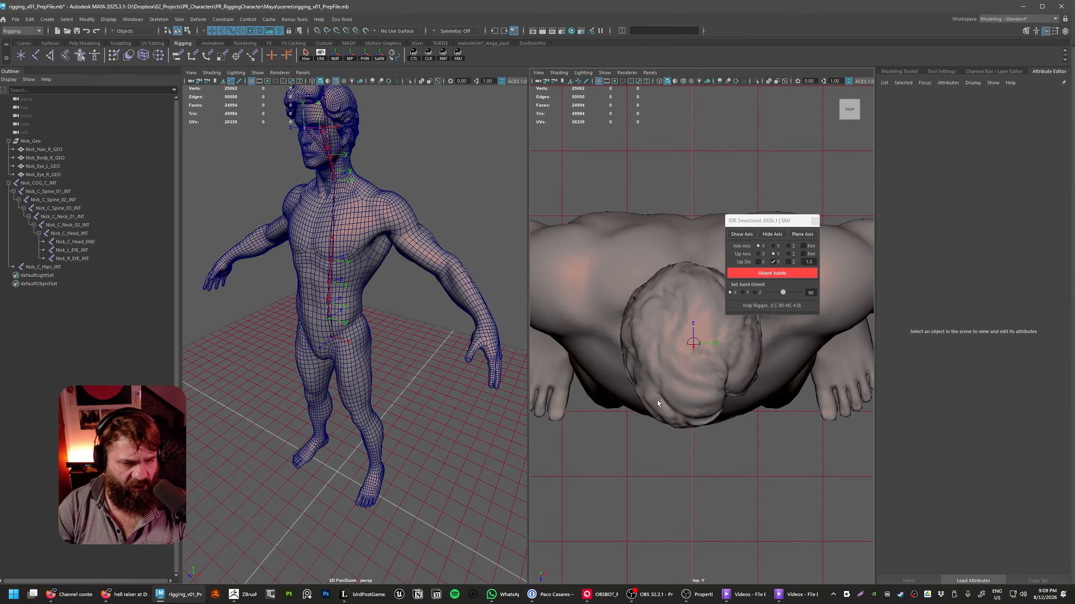
pyautogui.keyDown('alt'); pyautogui.moveTo(446, 335); pyautogui.dragTo(378, 240); pyautogui.keyUp('alt')
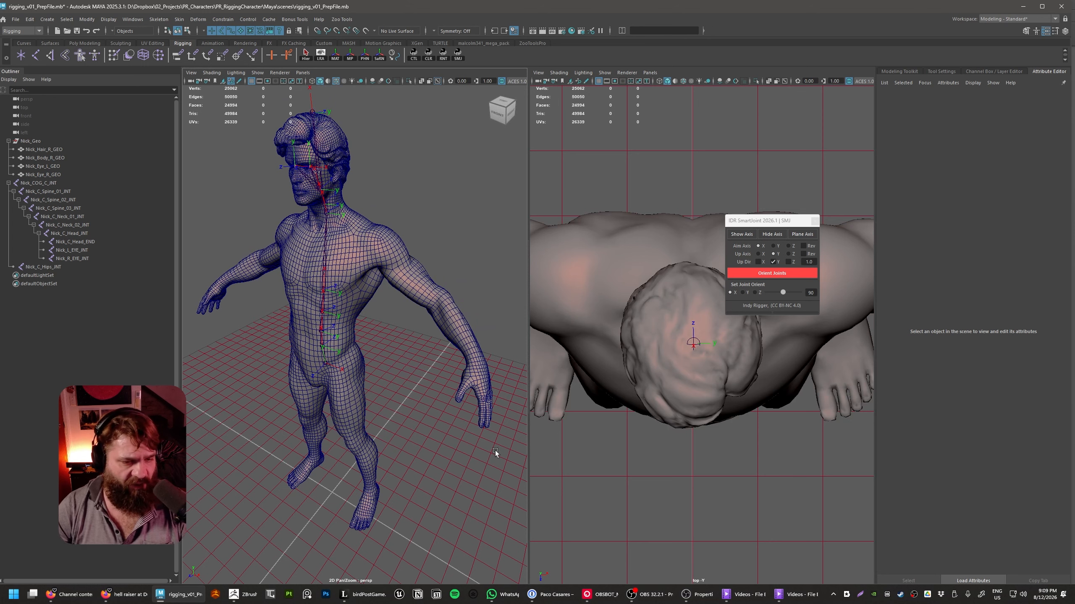
pyautogui.keyDown('alt'); pyautogui.moveTo(495, 450); pyautogui.dragTo(427, 466, button='right'); pyautogui.keyUp('alt')
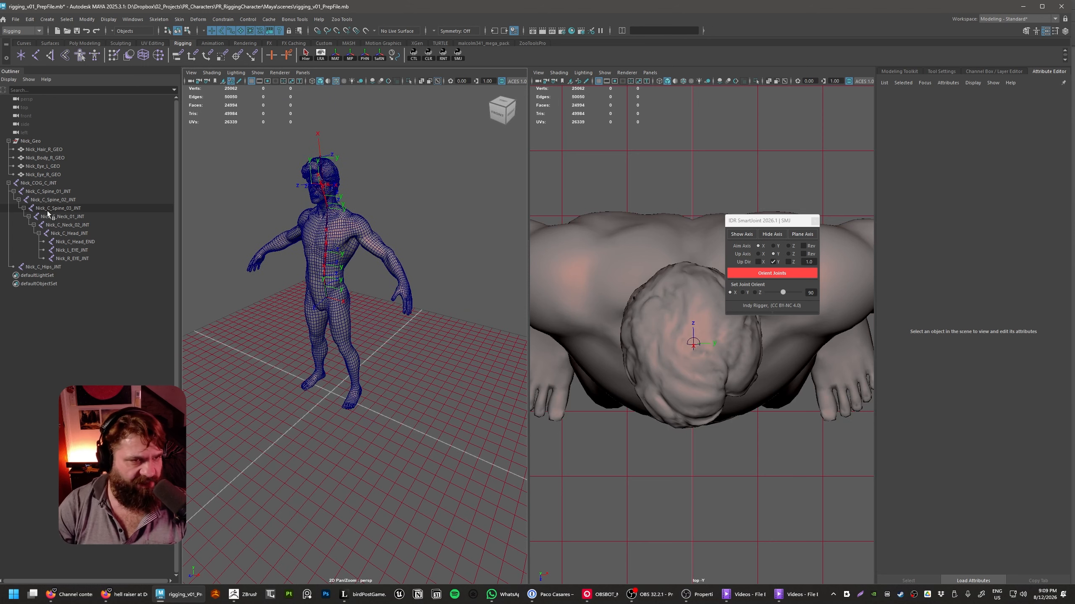
pyautogui.keyDown('alt'); pyautogui.moveTo(368, 314); pyautogui.dragTo(398, 331, button='middle'); pyautogui.keyUp('alt')
# - Save the scene as a new Maya Binary file named rigging_v01_CenterBones.mb
pyautogui.click(15, 19)
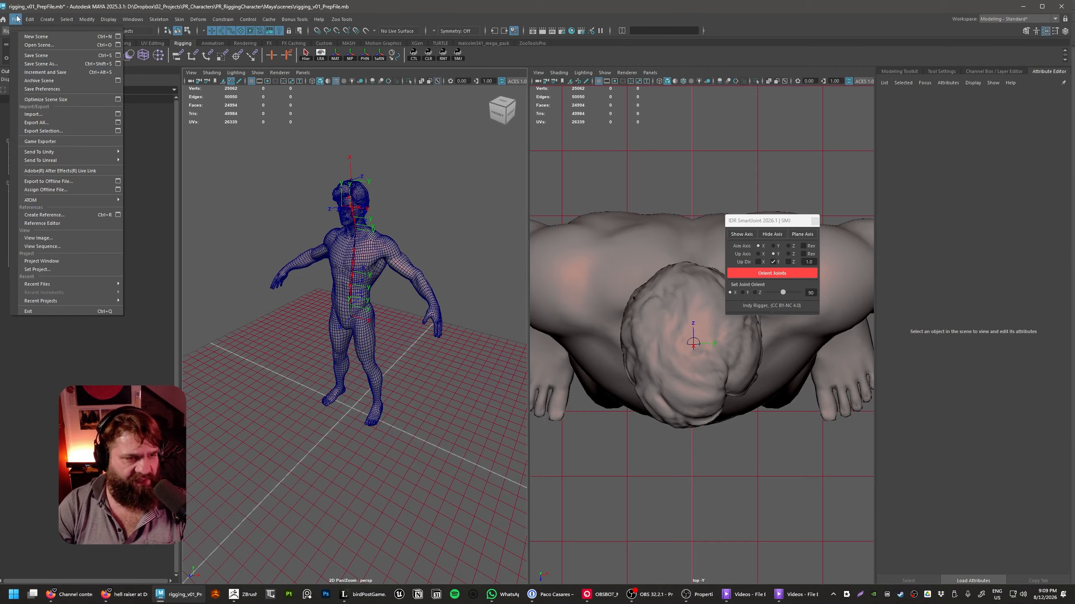
pyautogui.click(47, 65)
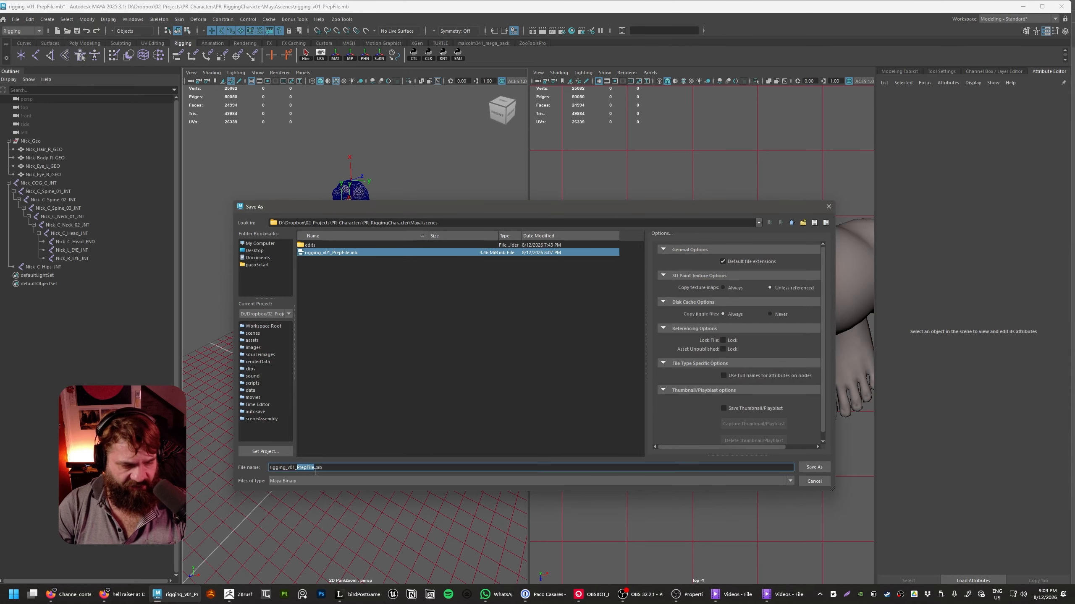
pyautogui.write('Cent')
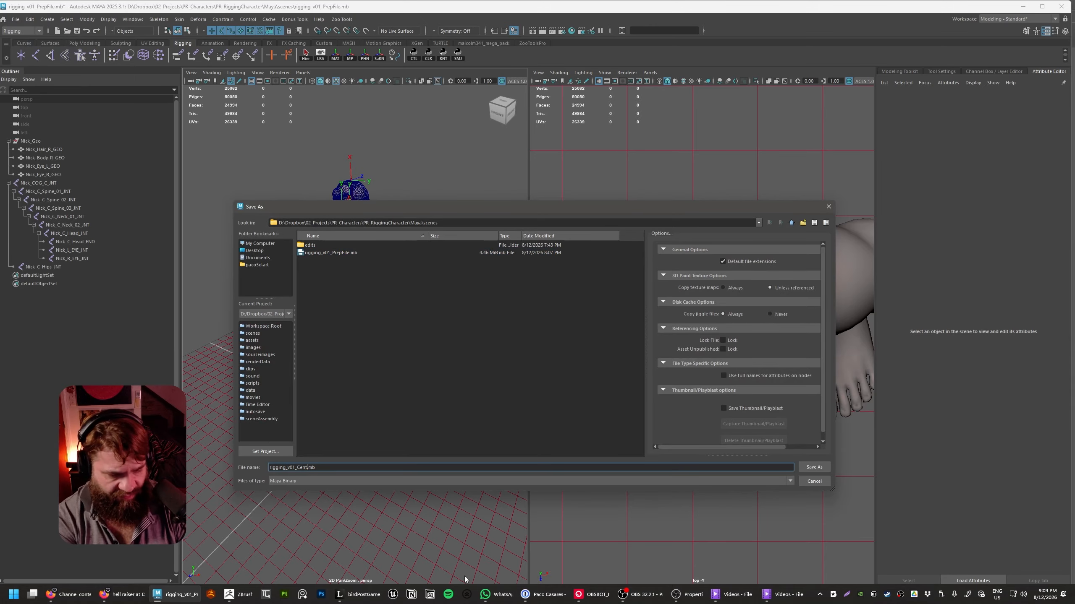
pyautogui.write('erBone')
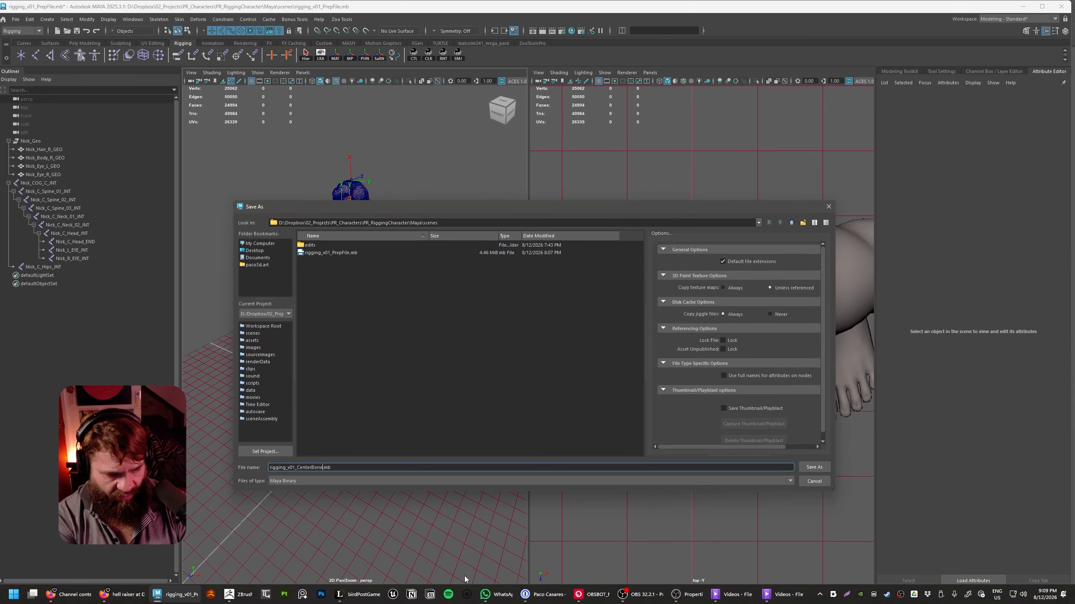
pyautogui.write('s')
pyautogui.press('Return')
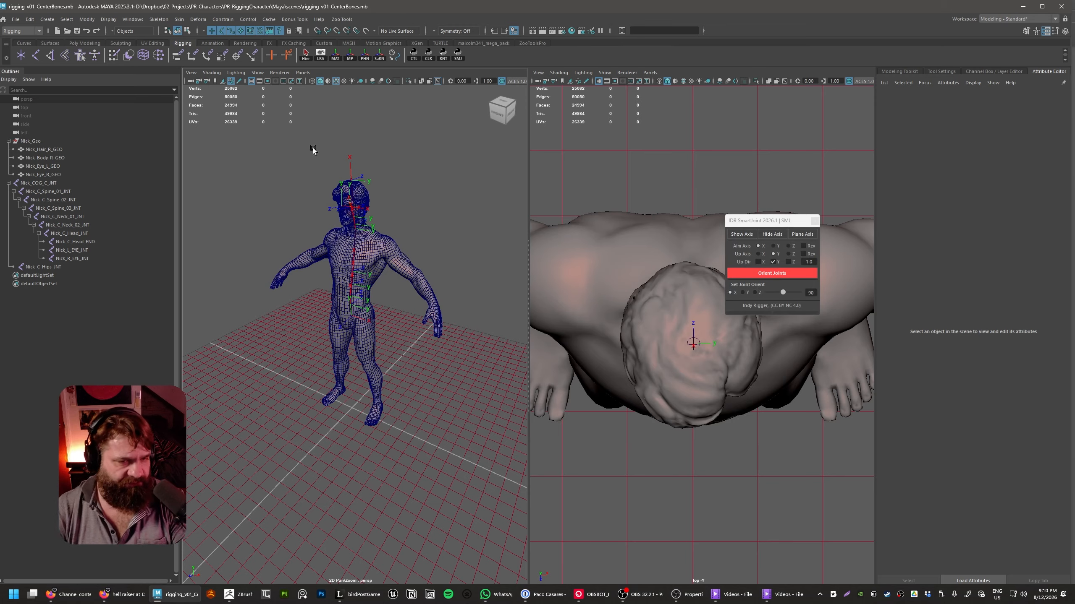
# - Create a construction plane at the character's feet and show its transform channels
pyautogui.keyDown('alt'); pyautogui.moveTo(396, 253); pyautogui.dragTo(375, 265, button='middle'); pyautogui.keyUp('alt')
pyautogui.click(16, 19)
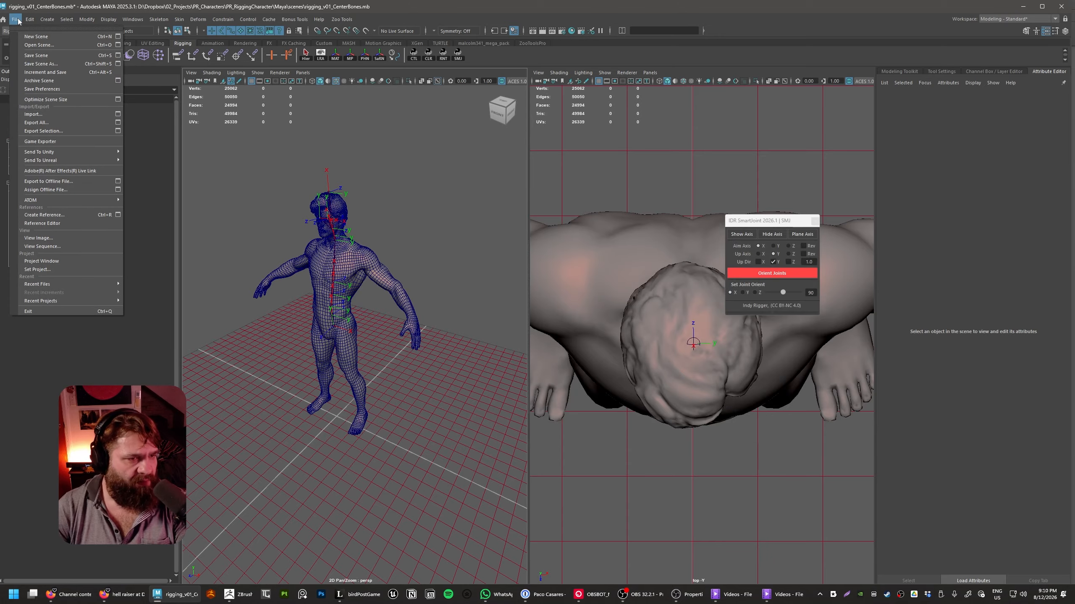
pyautogui.click(17, 20)
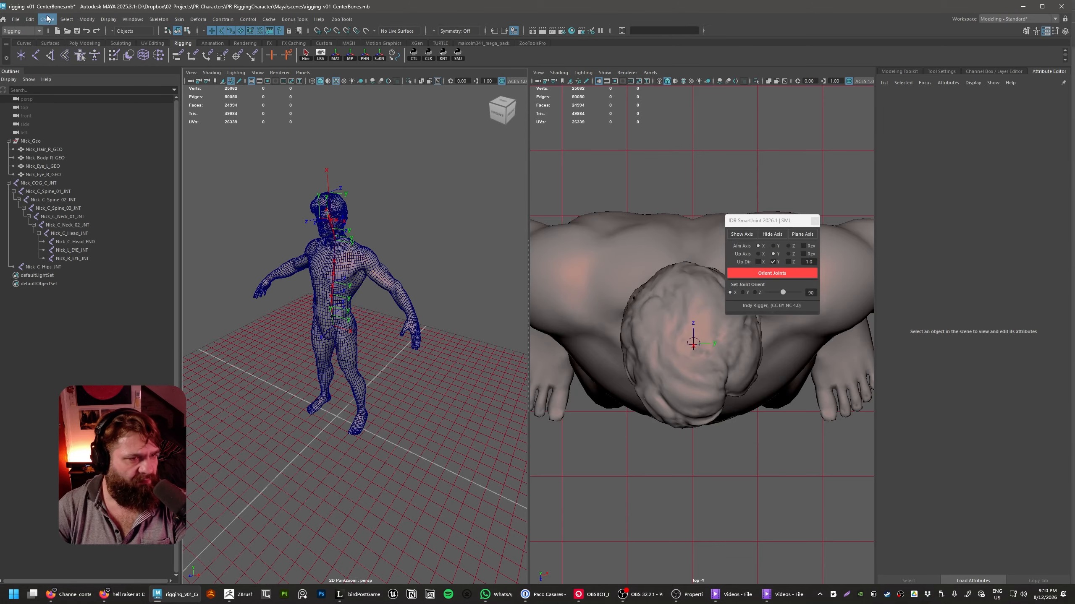
pyautogui.click(48, 19)
pyautogui.click(93, 136)
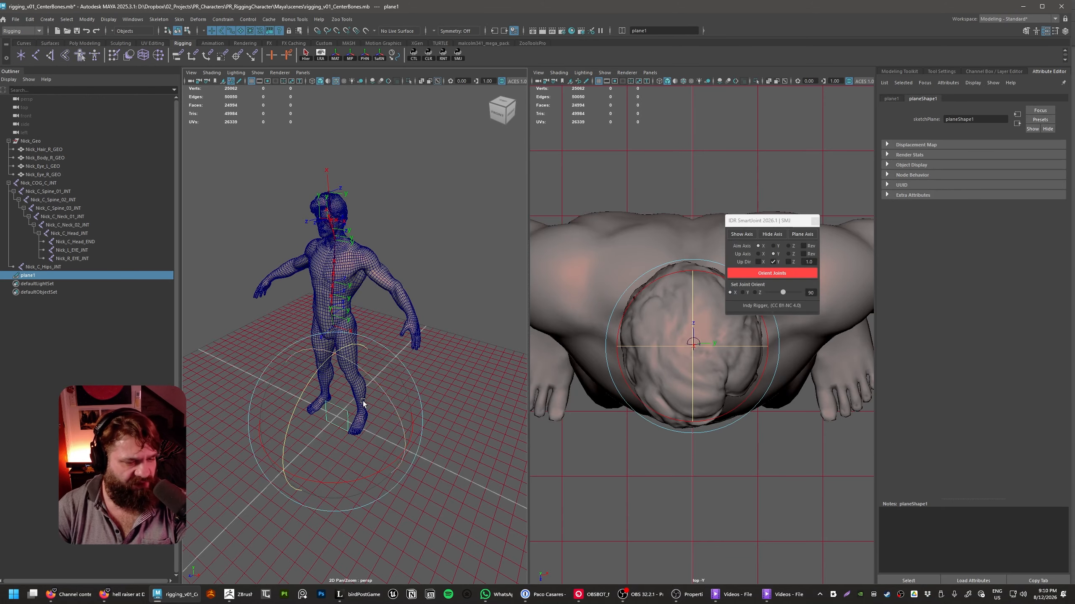
pyautogui.keyDown('alt'); pyautogui.moveTo(364, 403); pyautogui.dragTo(377, 322, button='middle'); pyautogui.keyUp('alt')
pyautogui.keyDown('alt'); pyautogui.moveTo(377, 322); pyautogui.dragTo(449, 466, button='right'); pyautogui.keyUp('alt')
pyautogui.hotkey('ctrl', 'a')
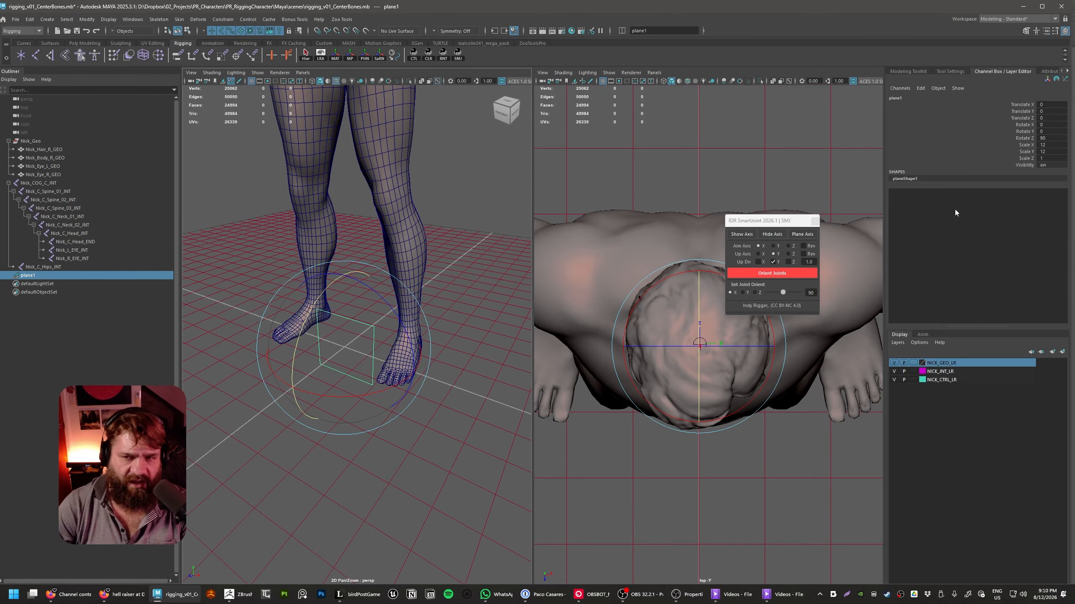
# - Set the construction plane's Scale X and Scale Y to 200 and frame it with the character
pyautogui.click(1056, 145)
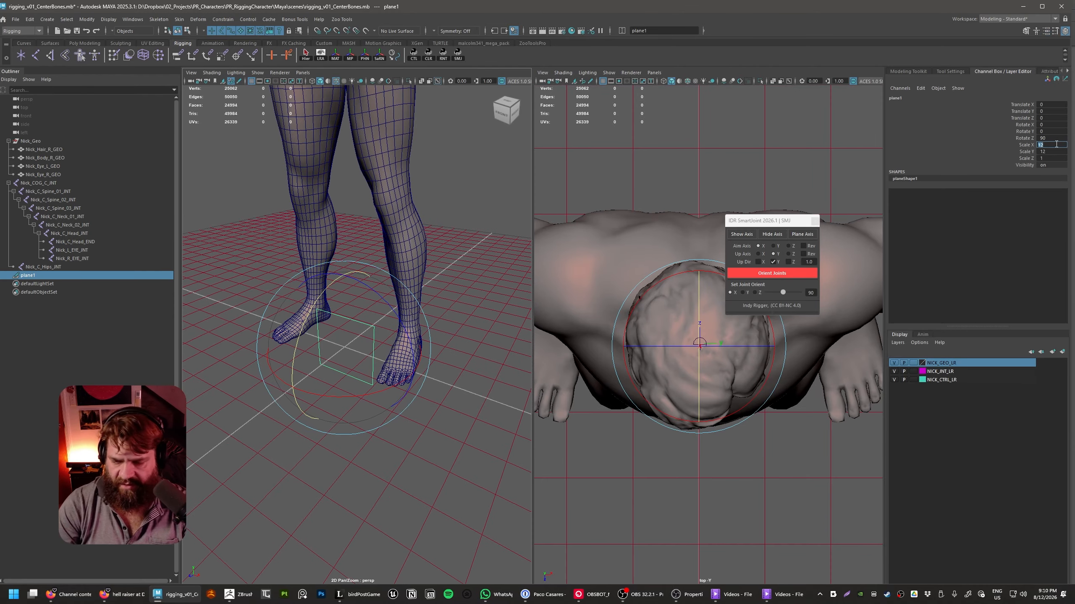
pyautogui.write('20')
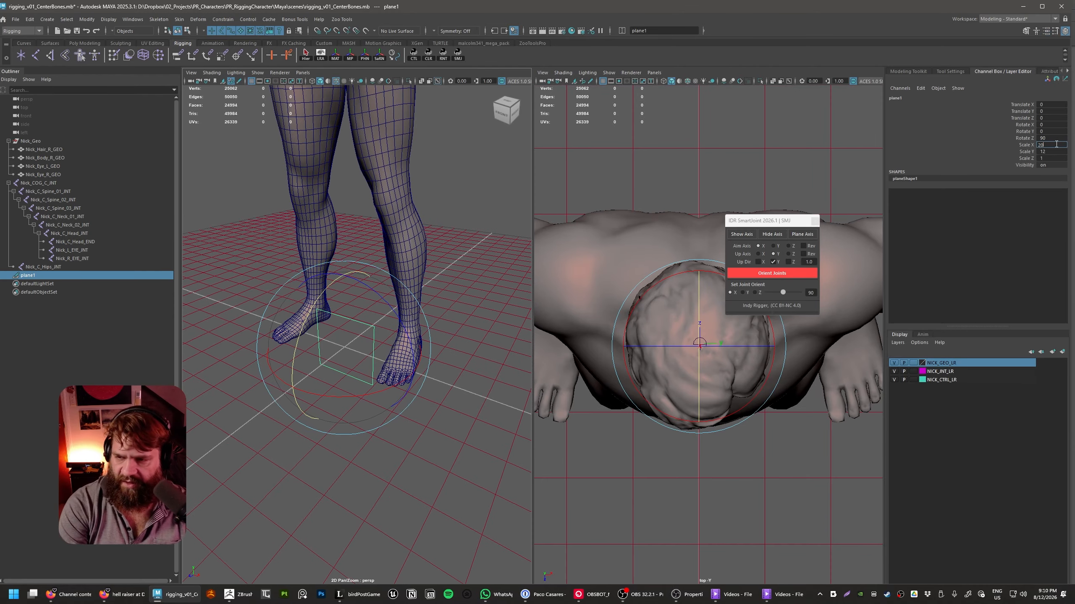
pyautogui.write('0')
pyautogui.press('Tab')
pyautogui.write('200')
pyautogui.press('Return')
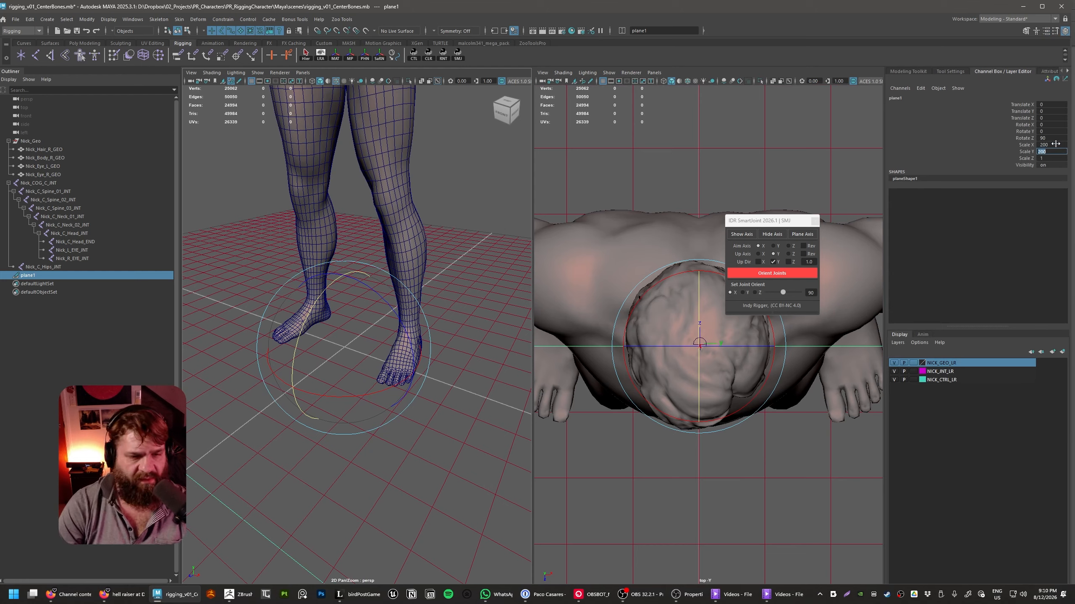
pyautogui.press('f')
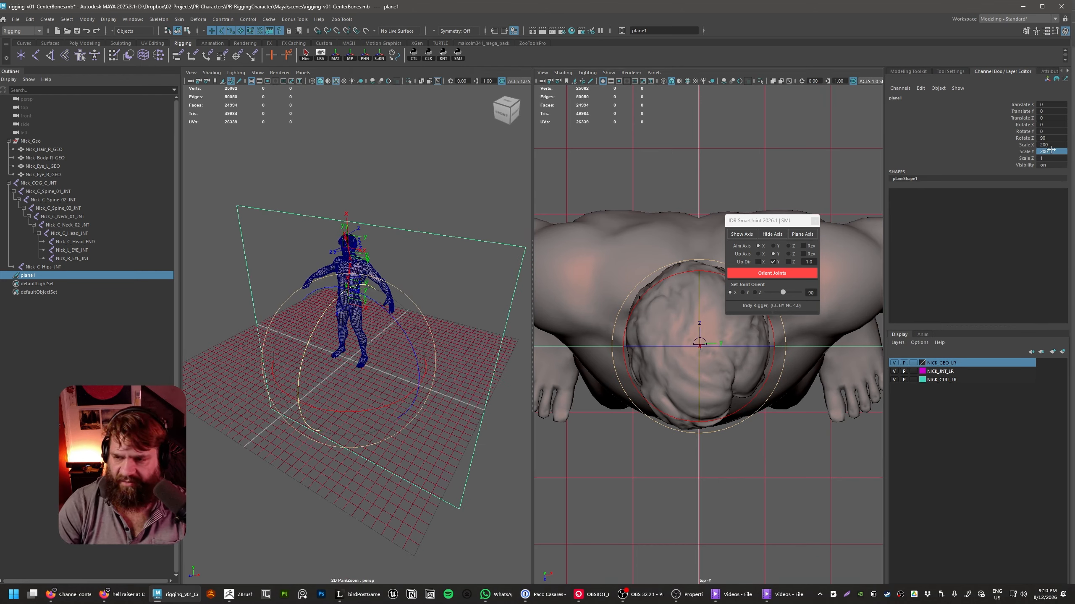
# - Set the construction plane's Scale X and Scale Y to 150 and clear the selection
pyautogui.press('Tab')
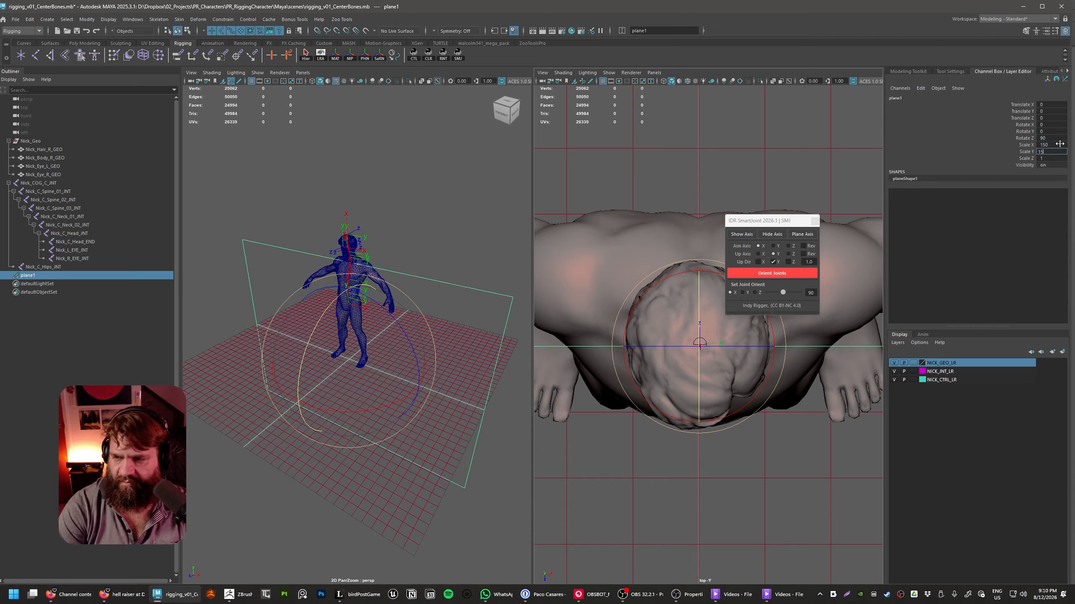
pyautogui.write('150')
pyautogui.press('Return')
pyautogui.click(444, 250)
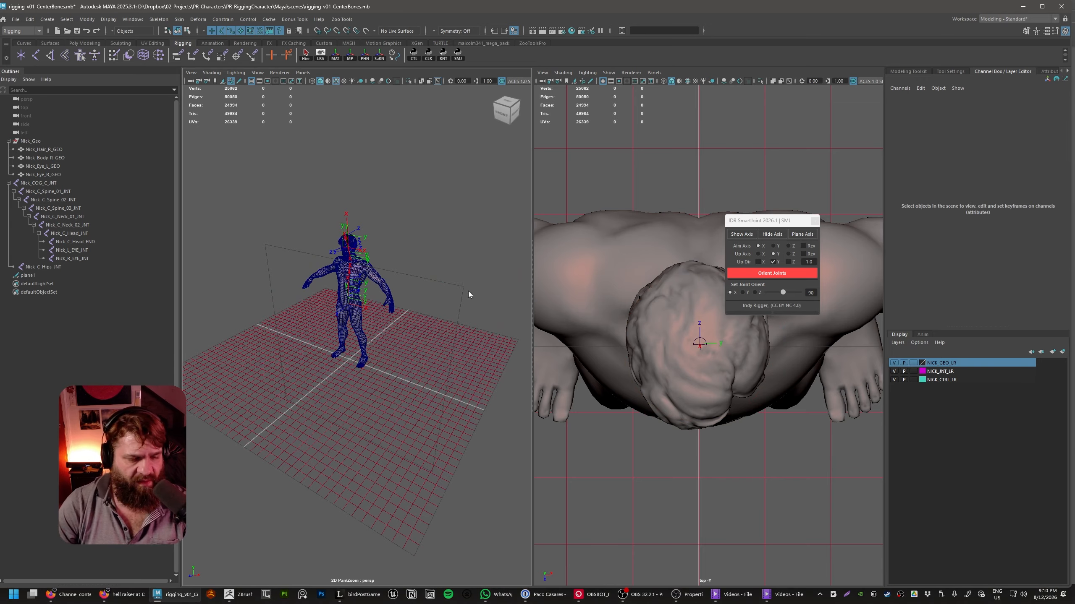
# - Create a polygon plane at the origin and scale it uniformly to about 269
pyautogui.keyDown('shift'); pyautogui.moveTo(469, 290); pyautogui.dragTo(460, 313, button='right'); pyautogui.keyUp('shift')
pyautogui.keyDown('shift'); pyautogui.moveTo(427, 280); pyautogui.dragTo(426, 281, button='right'); pyautogui.keyUp('shift')
pyautogui.keyDown('alt'); pyautogui.moveTo(387, 356); pyautogui.dragTo(438, 345, button='middle'); pyautogui.keyUp('alt')
pyautogui.keyDown('alt'); pyautogui.moveTo(438, 345); pyautogui.dragTo(433, 366, button='right'); pyautogui.keyUp('alt')
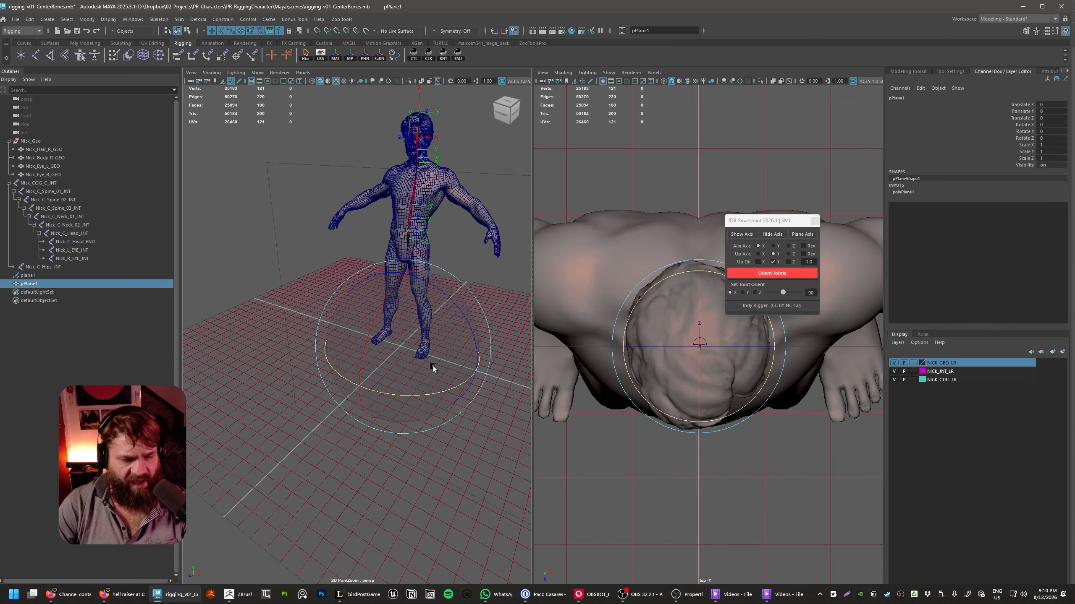
pyautogui.press('r')
pyautogui.moveTo(401, 346); pyautogui.dragTo(507, 397)
pyautogui.keyDown('alt'); pyautogui.moveTo(495, 385); pyautogui.dragTo(439, 393, button='middle'); pyautogui.keyUp('alt')
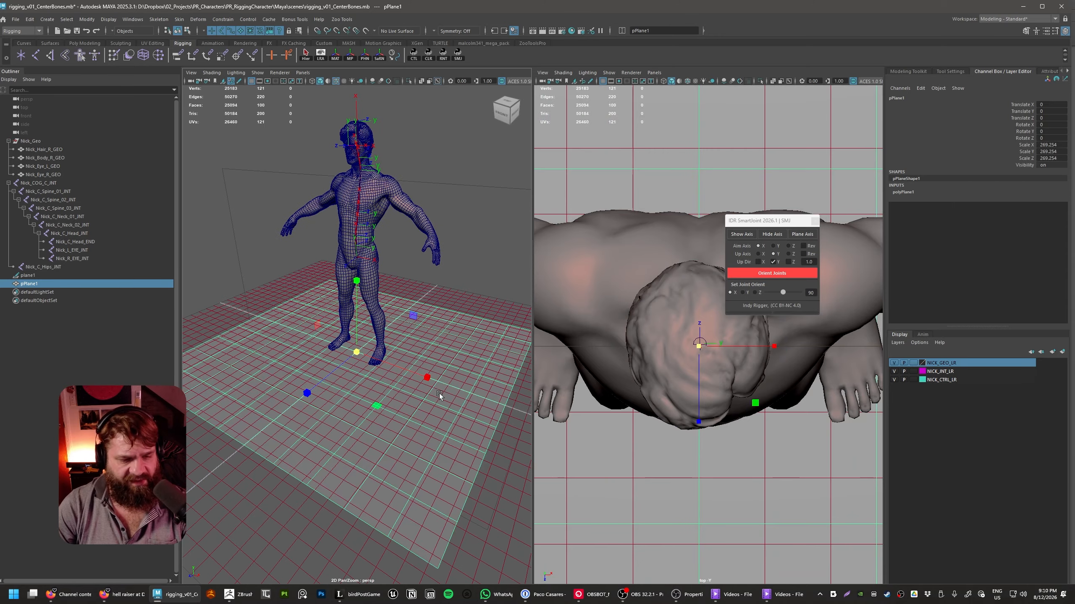
# - Rotate the polygon plane 90 degrees about X so it stands upright, and compare it with the construction plane
pyautogui.press('e')
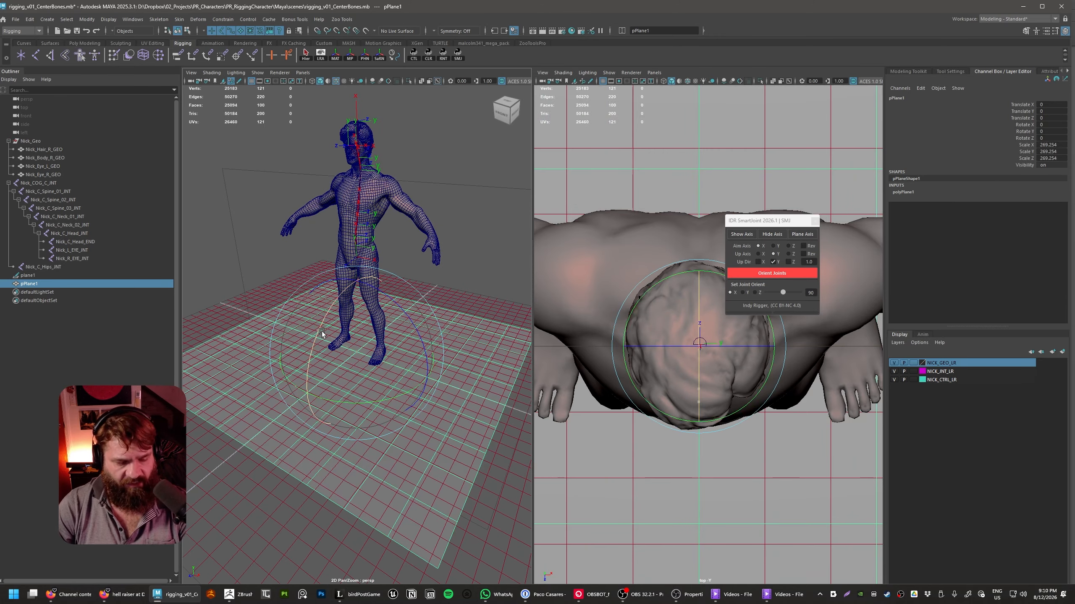
pyautogui.moveTo(322, 331); pyautogui.dragTo(311, 389)
pyautogui.click(277, 514)
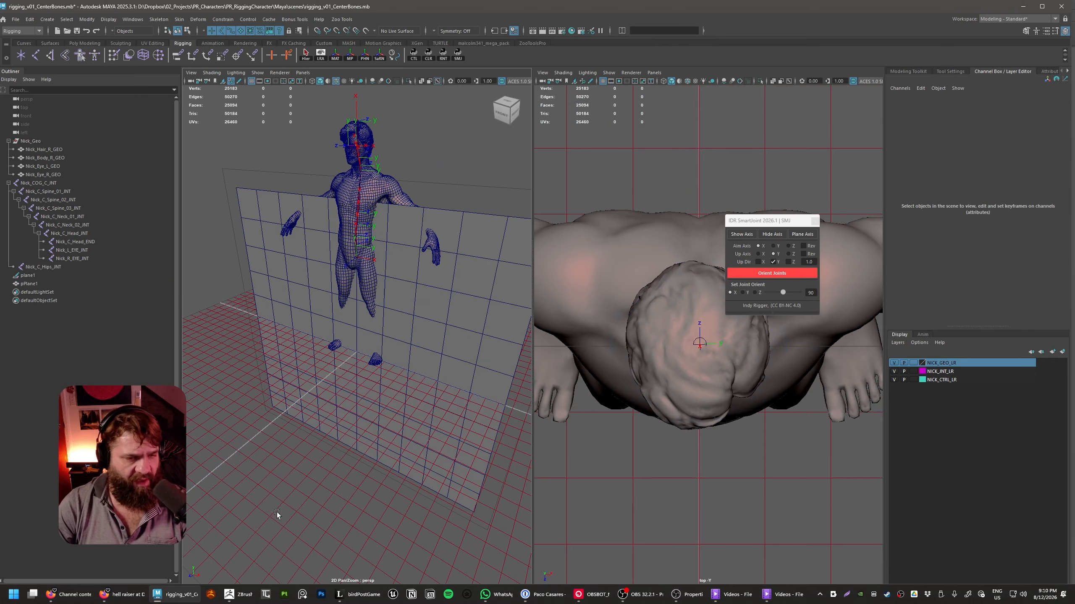
pyautogui.click(473, 319)
pyautogui.click(461, 185)
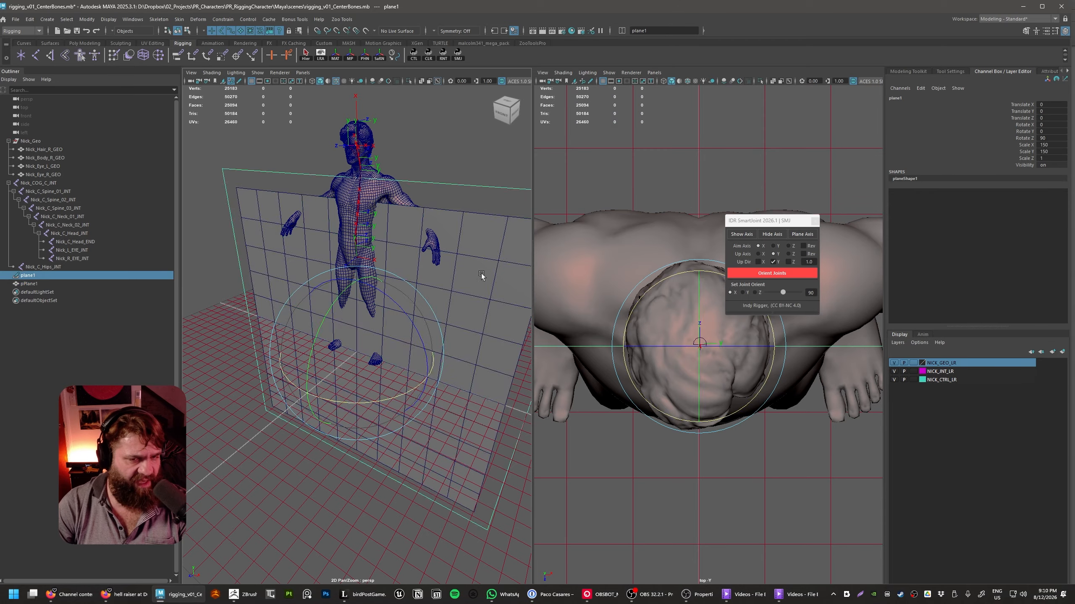
# - Set the polygon plane's Subdivisions Width and Subdivisions Height to 1
pyautogui.click(482, 276)
pyautogui.keyDown('alt'); pyautogui.moveTo(372, 417); pyautogui.dragTo(343, 439); pyautogui.keyUp('alt')
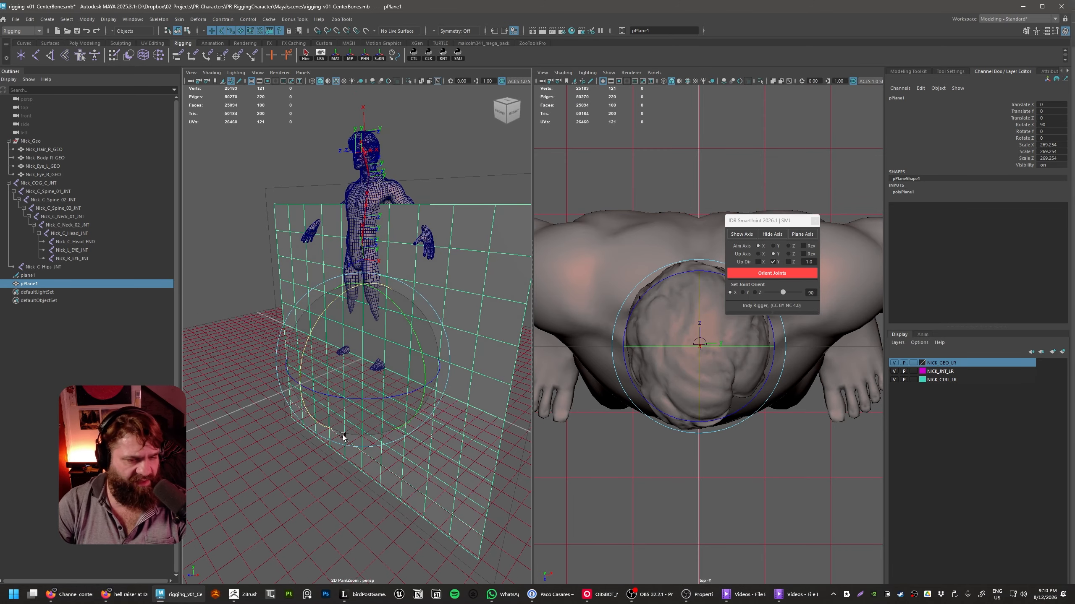
pyautogui.press('q')
pyautogui.moveTo(426, 365)
pyautogui.keyDown('alt'); pyautogui.mouseDown()
pyautogui.moveTo(374, 343)
pyautogui.moveTo(406, 351)
pyautogui.moveTo(411, 374)
pyautogui.mouseUp(); pyautogui.keyUp('alt')
pyautogui.press('t')
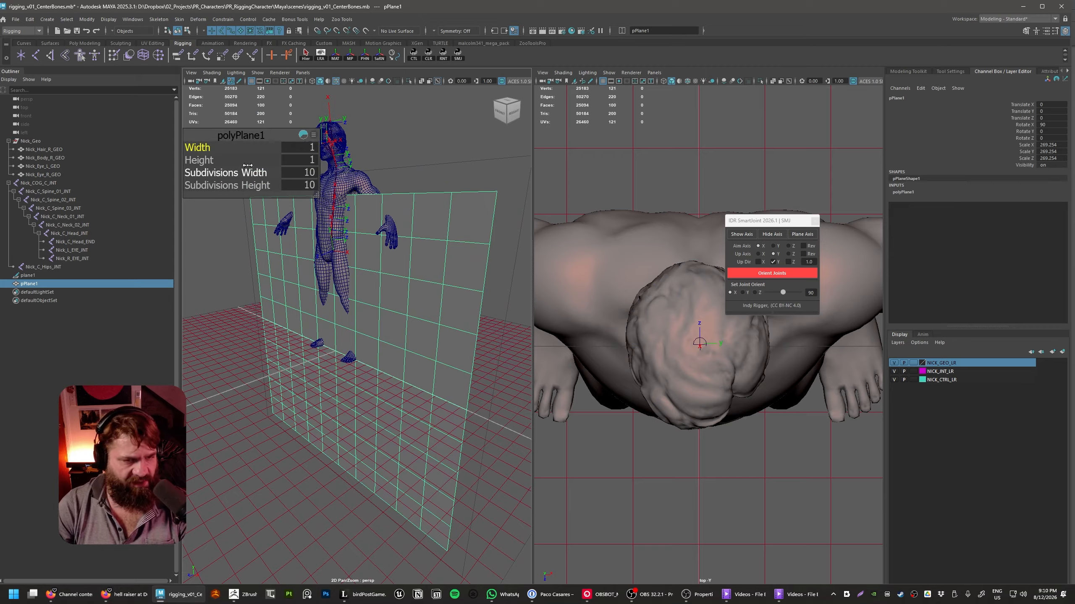
pyautogui.moveTo(229, 173); pyautogui.dragTo(23, 166)
pyautogui.moveTo(244, 185); pyautogui.dragTo(126, 275)
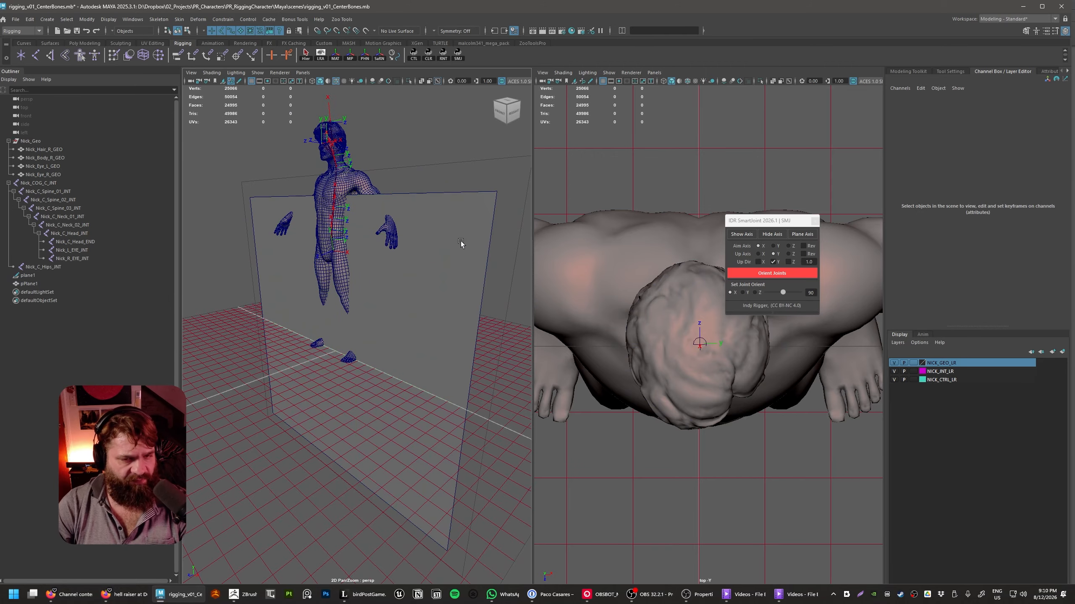
# - Try to parent-constrain the polygon plane to the construction plane with Maintain offset off
pyautogui.keyDown('ctrl'); pyautogui.click(29, 275); pyautogui.keyUp('ctrl')
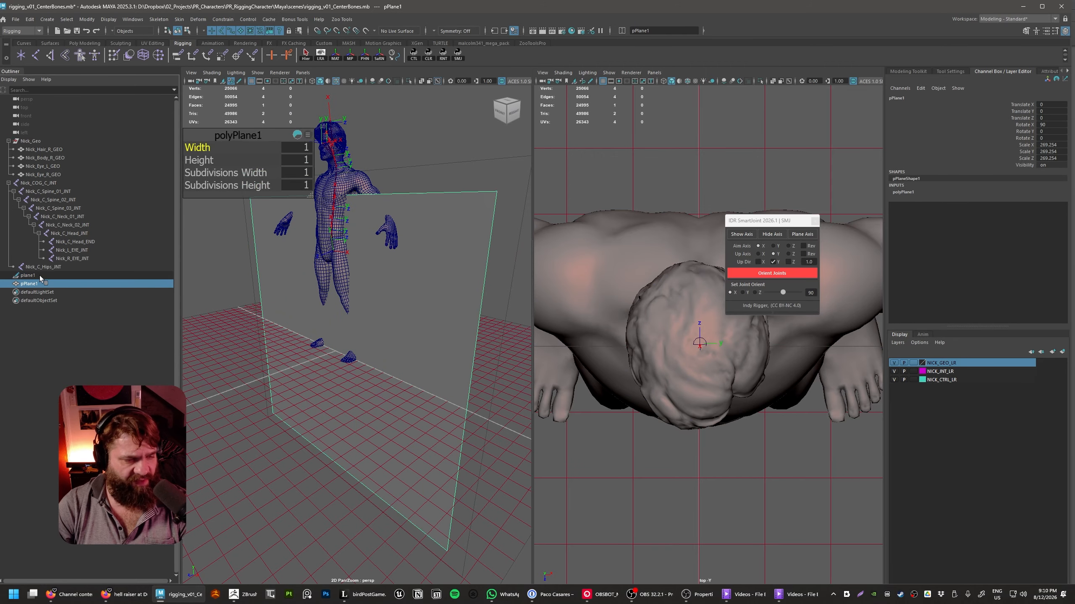
pyautogui.click(223, 21)
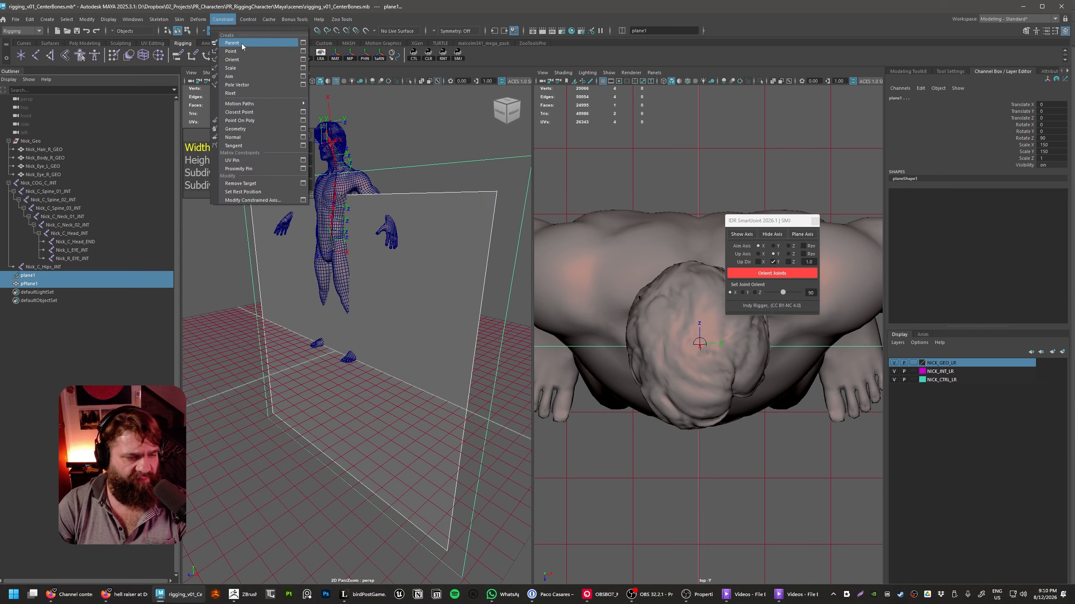
pyautogui.click(87, 330)
pyautogui.click(42, 278)
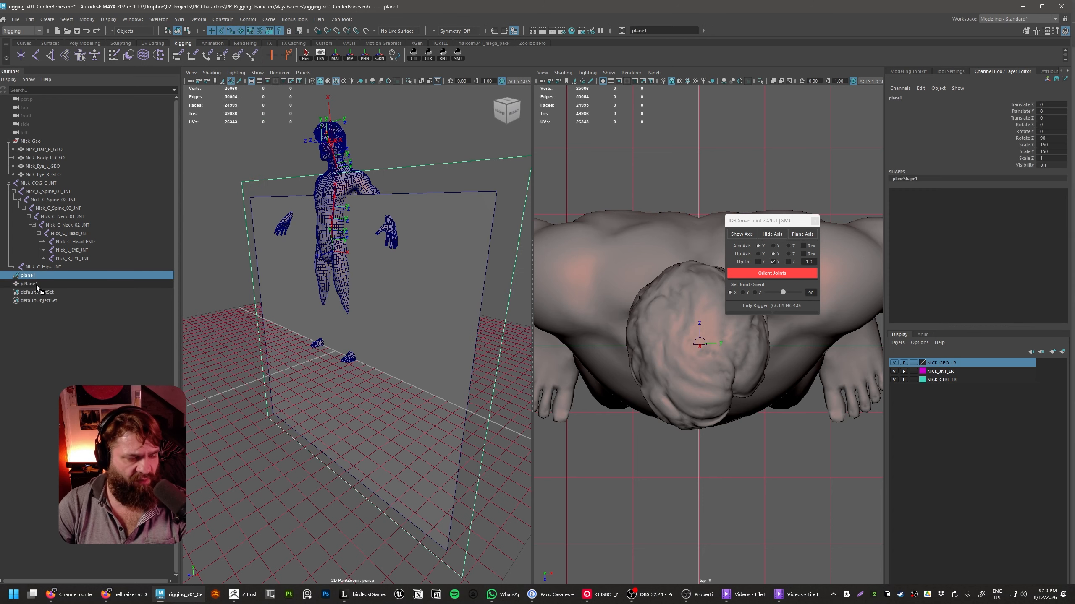
pyautogui.keyDown('ctrl'); pyautogui.click(35, 284); pyautogui.keyUp('ctrl')
pyautogui.click(222, 20)
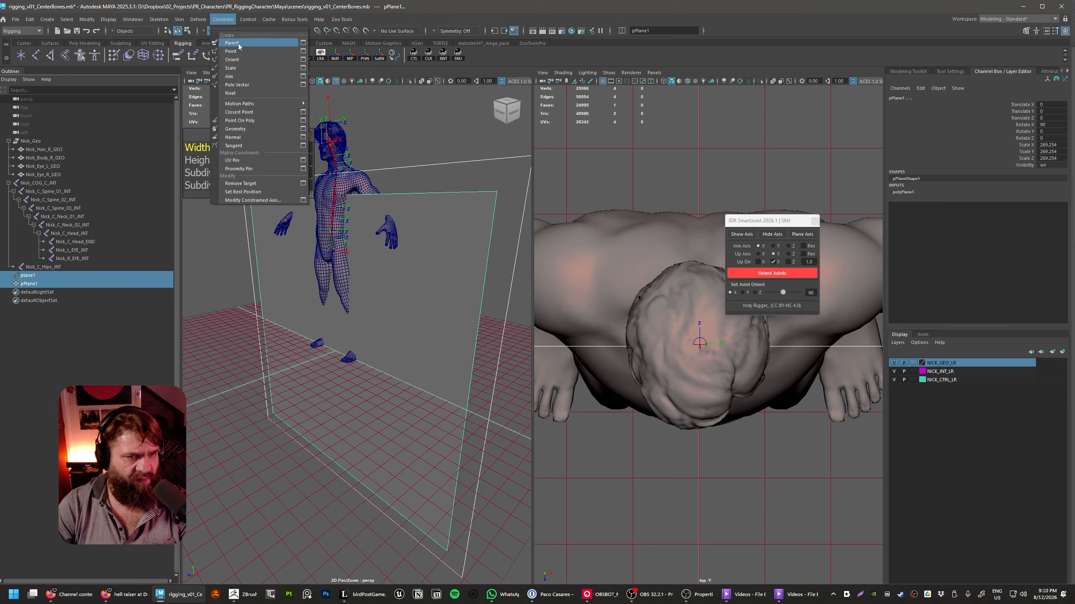
pyautogui.click(303, 44)
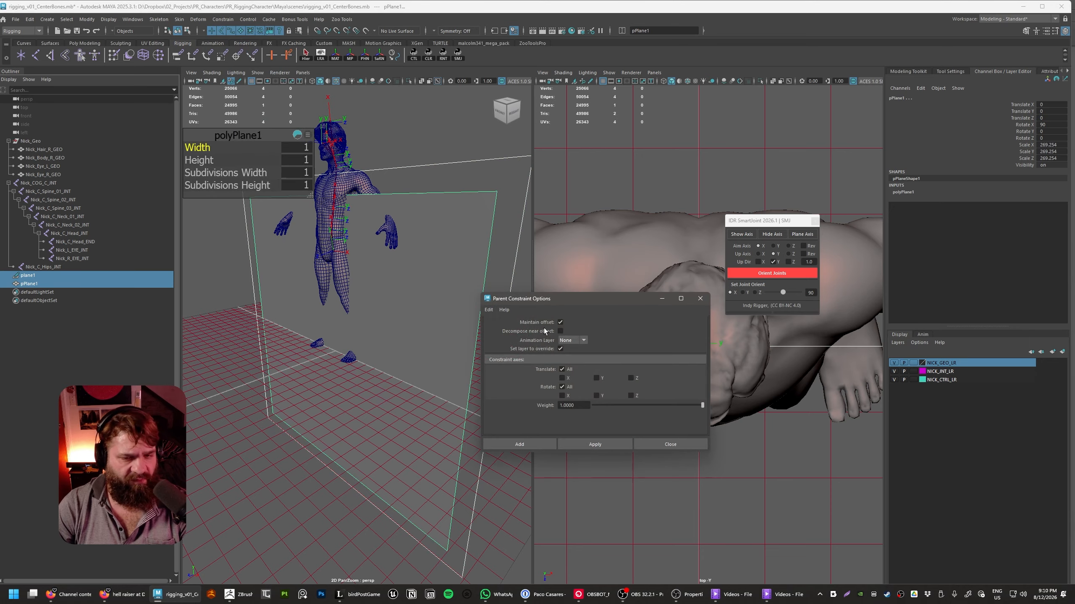
pyautogui.click(595, 444)
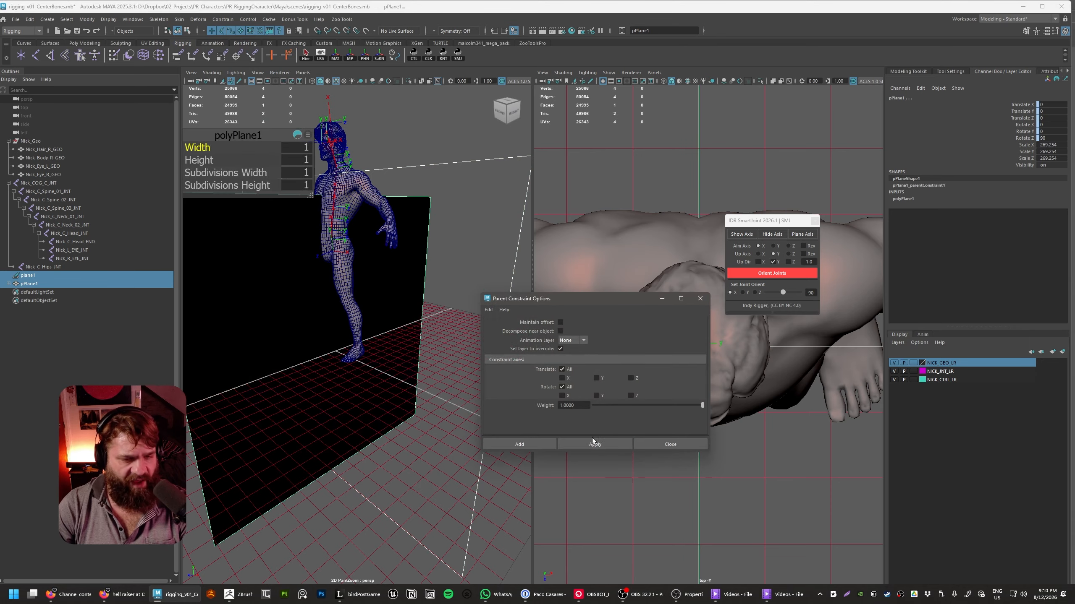
pyautogui.hotkey('ctrl', 'z')
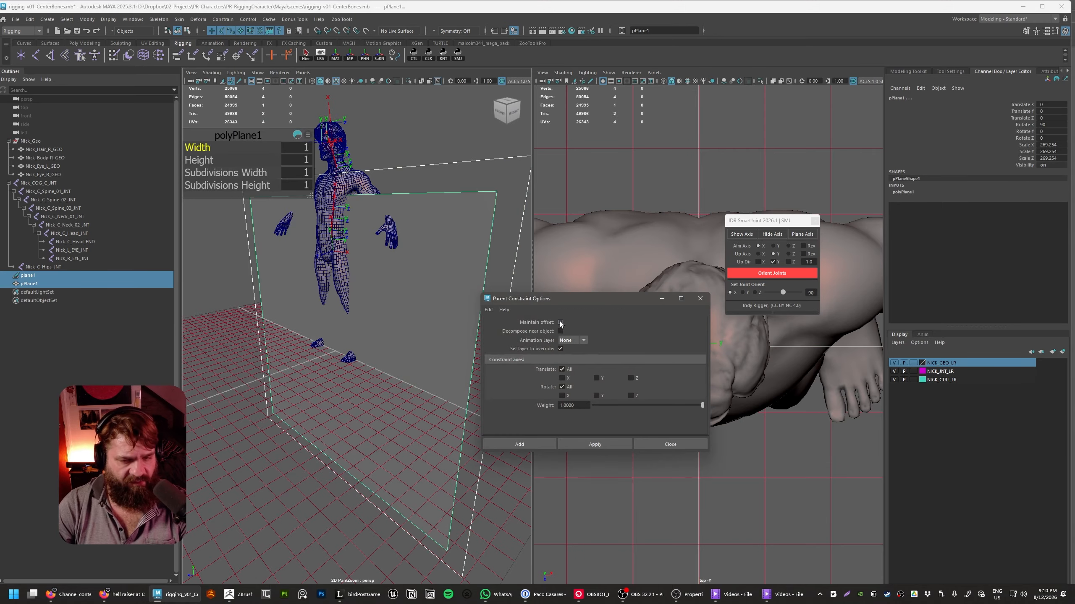
# - Parent-constrain the polygon plane to the construction plane with Maintain offset on, and test the link with a trial rotation of the construction plane
pyautogui.click(431, 225)
pyautogui.click(430, 165)
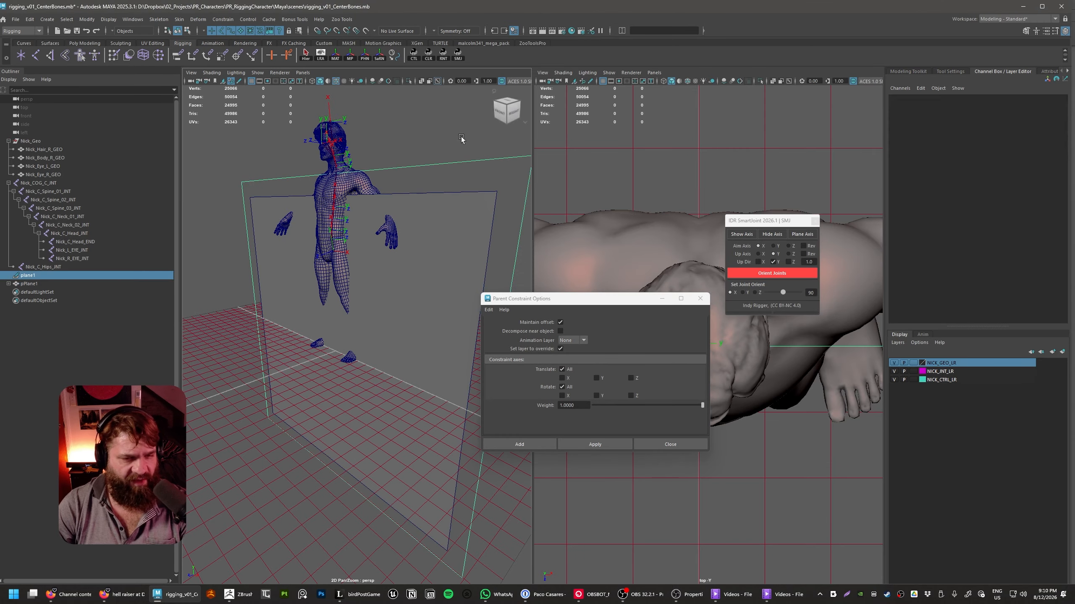
pyautogui.scroll(-7, 435, 358)
pyautogui.press('e')
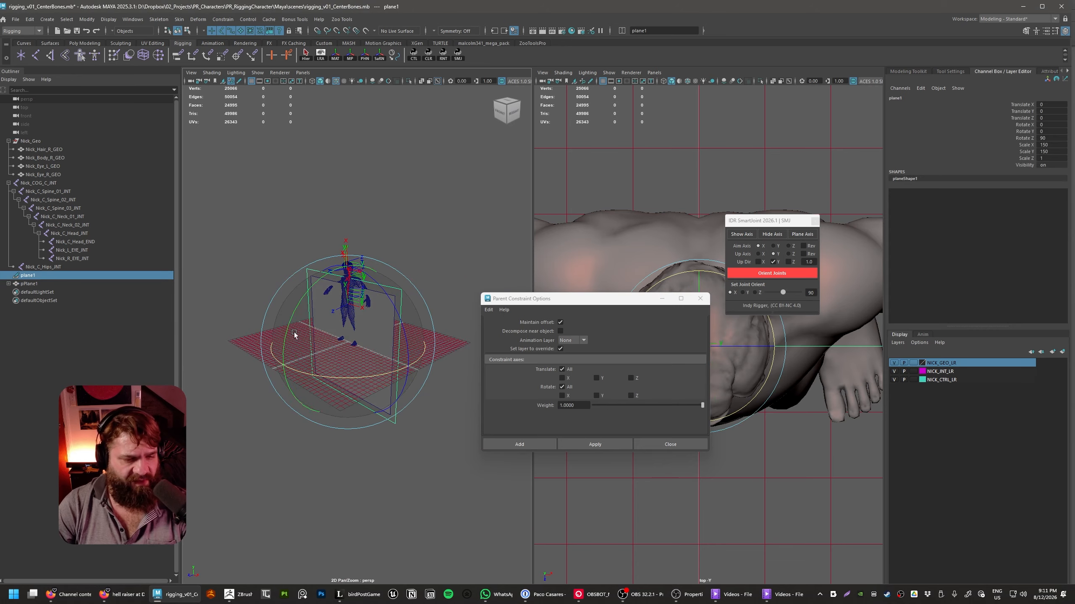
pyautogui.moveTo(294, 334); pyautogui.dragTo(391, 360)
pyautogui.hotkey('ctrl', 'z')
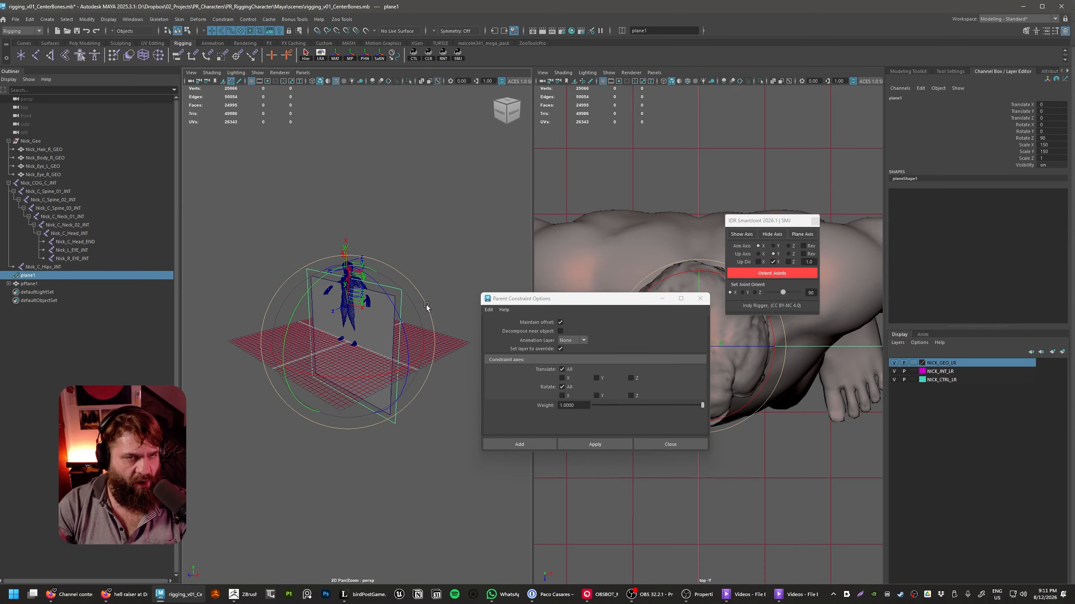
pyautogui.click(429, 233)
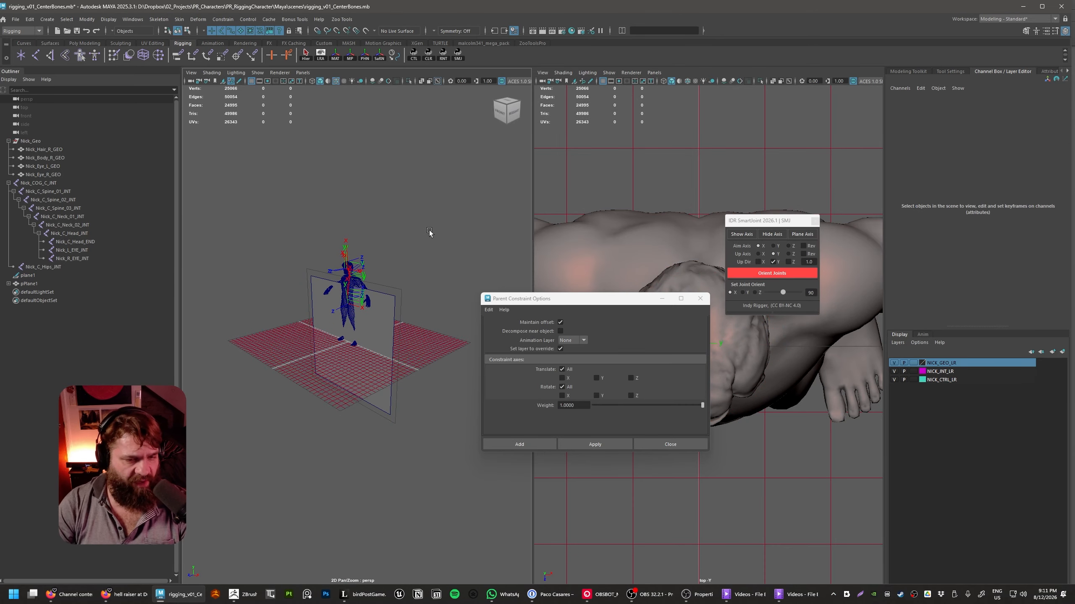
# - Create a new Front orthographic camera in the perspective viewport
pyautogui.keyDown('alt'); pyautogui.moveTo(363, 337); pyautogui.dragTo(375, 292, button='middle'); pyautogui.keyUp('alt')
pyautogui.keyDown('alt'); pyautogui.moveTo(374, 292); pyautogui.dragTo(399, 296, button='right'); pyautogui.keyUp('alt')
pyautogui.keyDown('alt'); pyautogui.moveTo(400, 296); pyautogui.dragTo(386, 322, button='middle'); pyautogui.keyUp('alt')
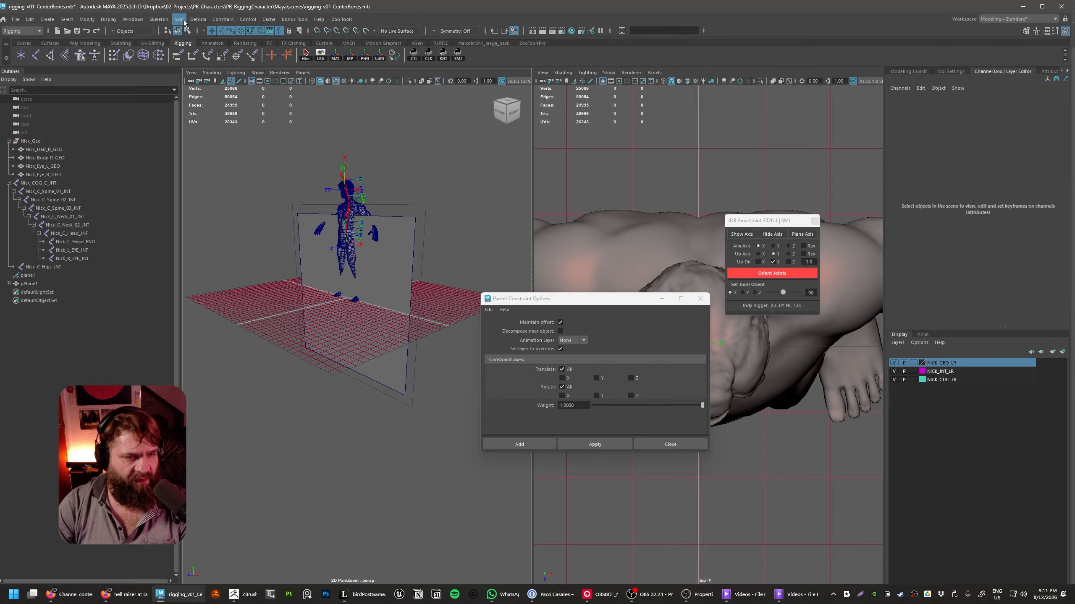
pyautogui.click(250, 22)
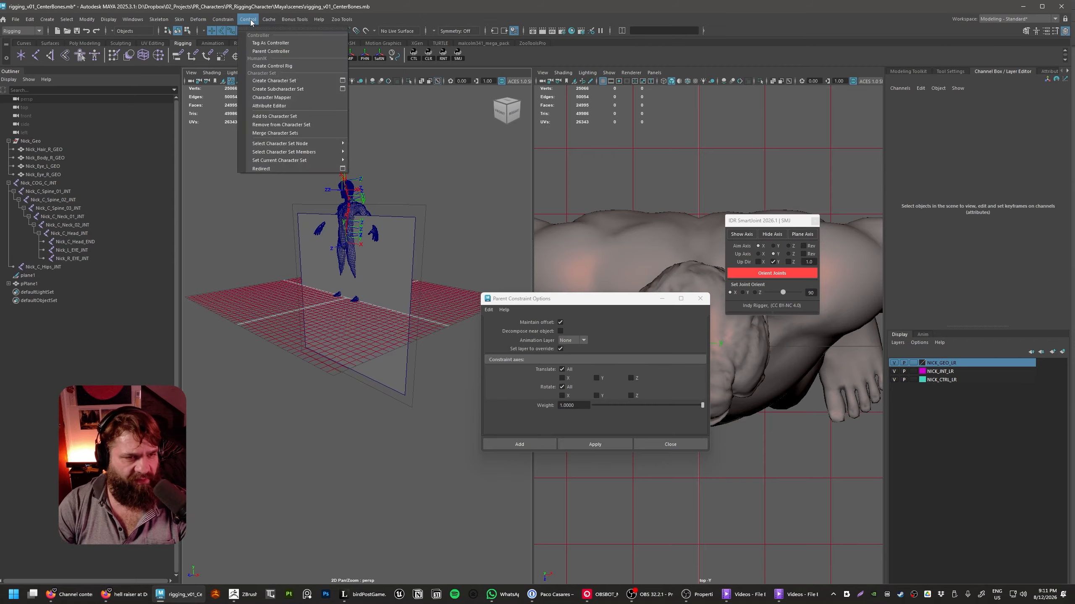
pyautogui.click(180, 20)
pyautogui.click(309, 74)
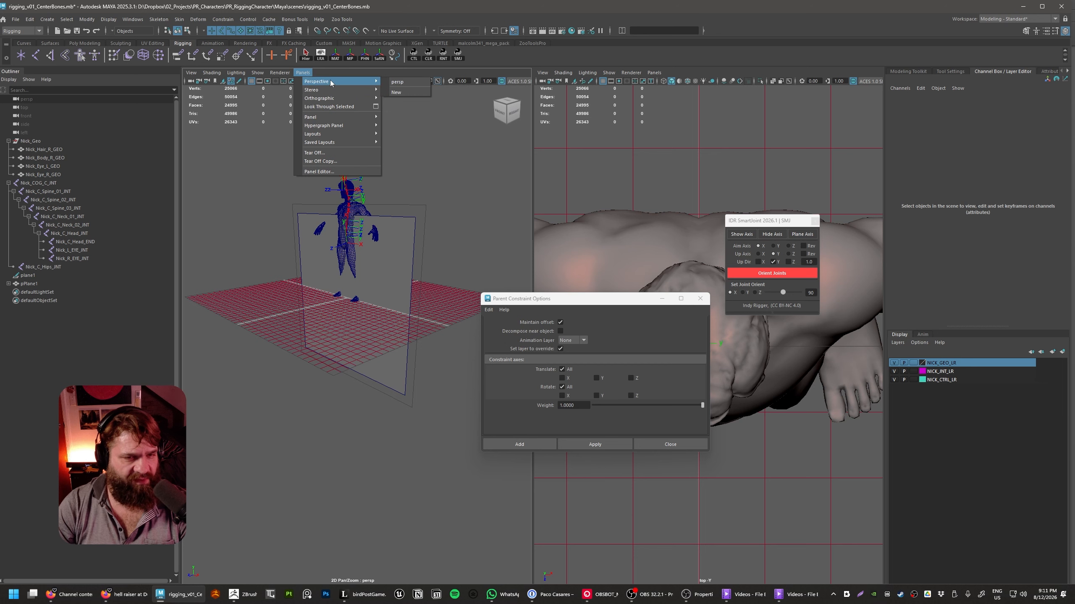
pyautogui.moveTo(326, 100)
pyautogui.moveTo(411, 135)
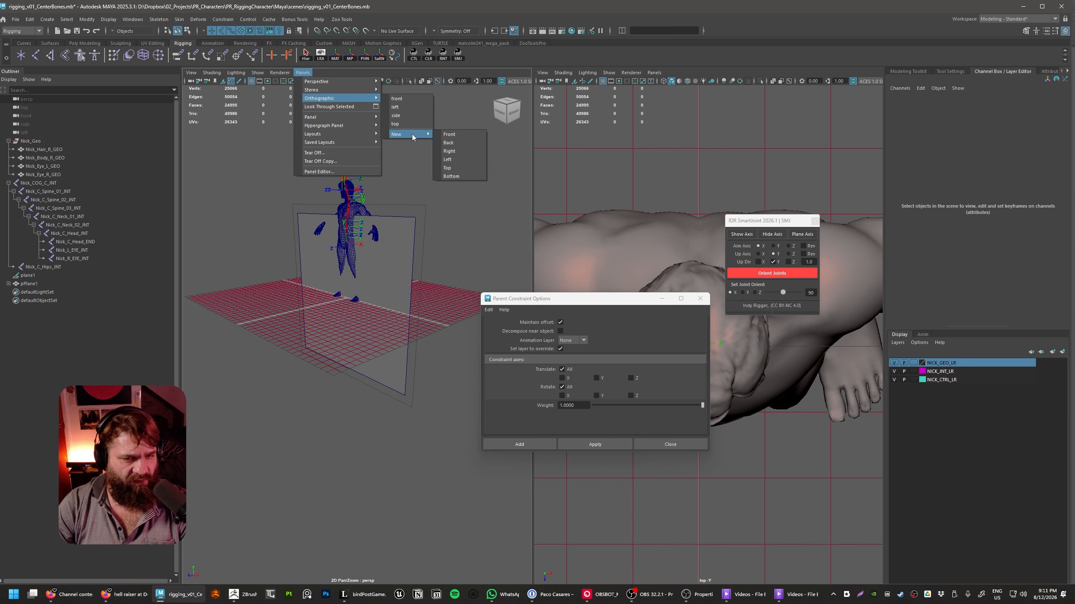
pyautogui.click(471, 137)
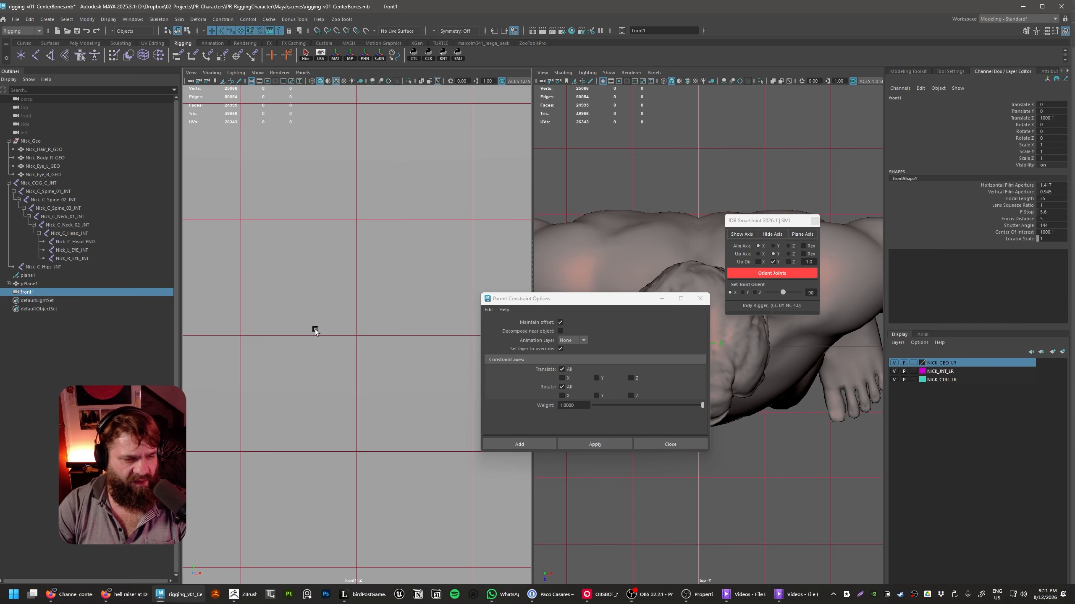
# - Show the new front camera in the top-view viewport as well and rename the camera planeCutBones
pyautogui.click(654, 72)
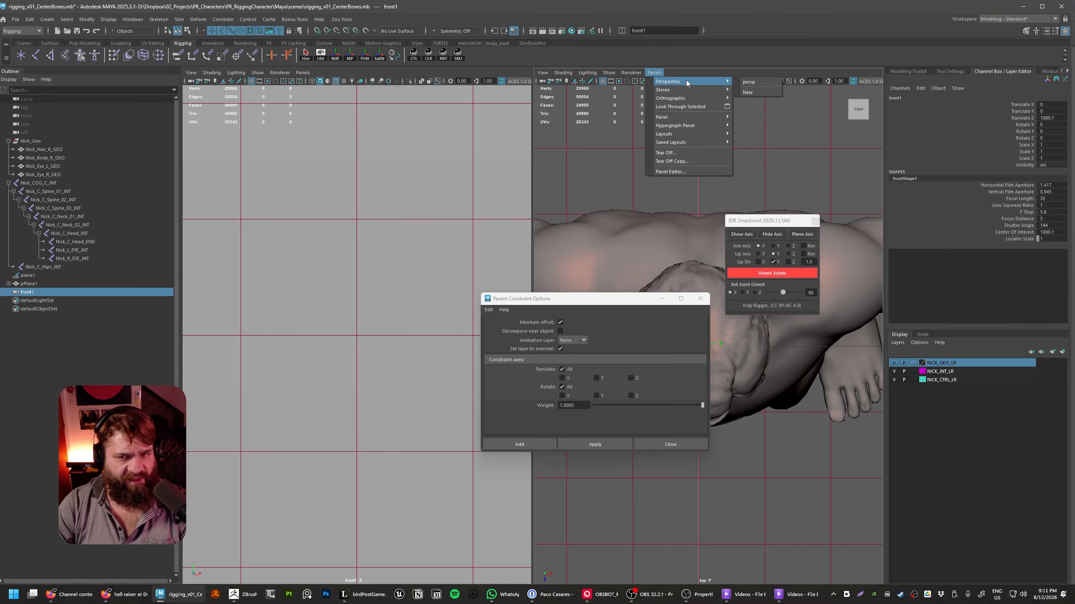
pyautogui.moveTo(689, 100)
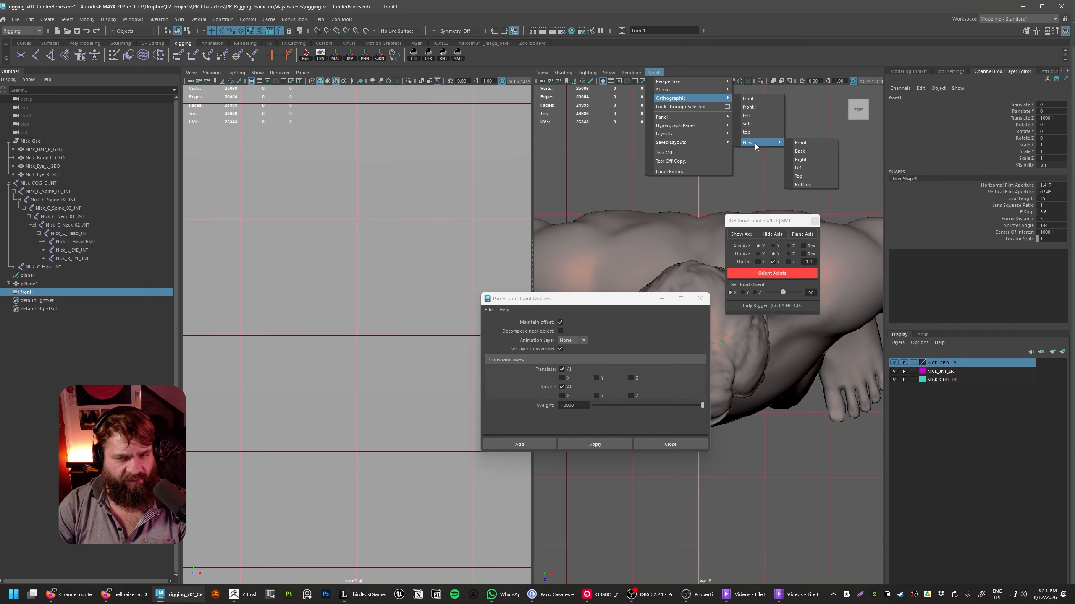
pyautogui.click(769, 106)
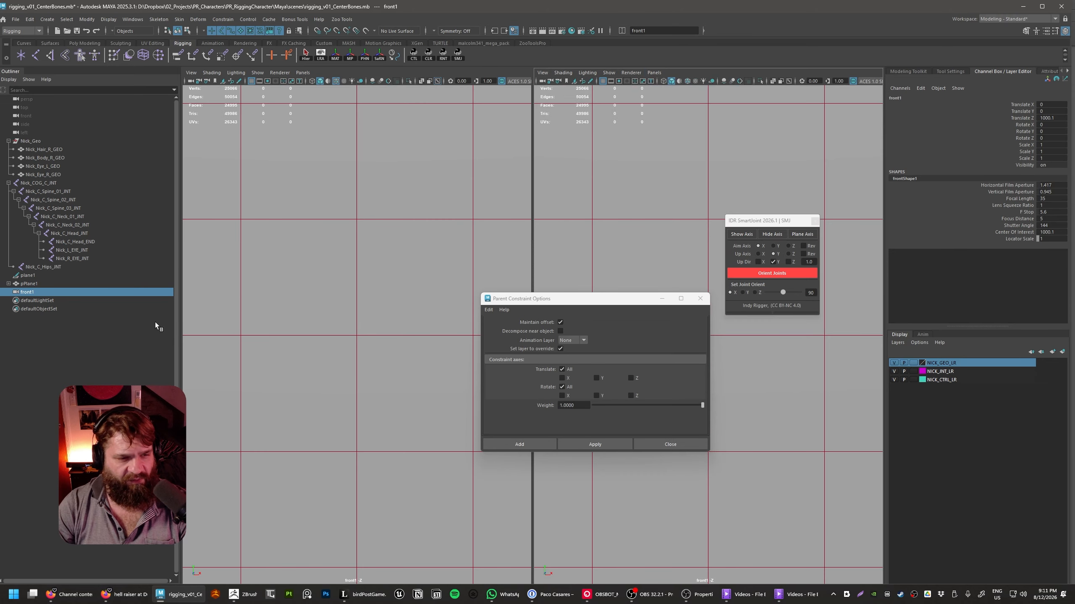
pyautogui.doubleClick(38, 291)
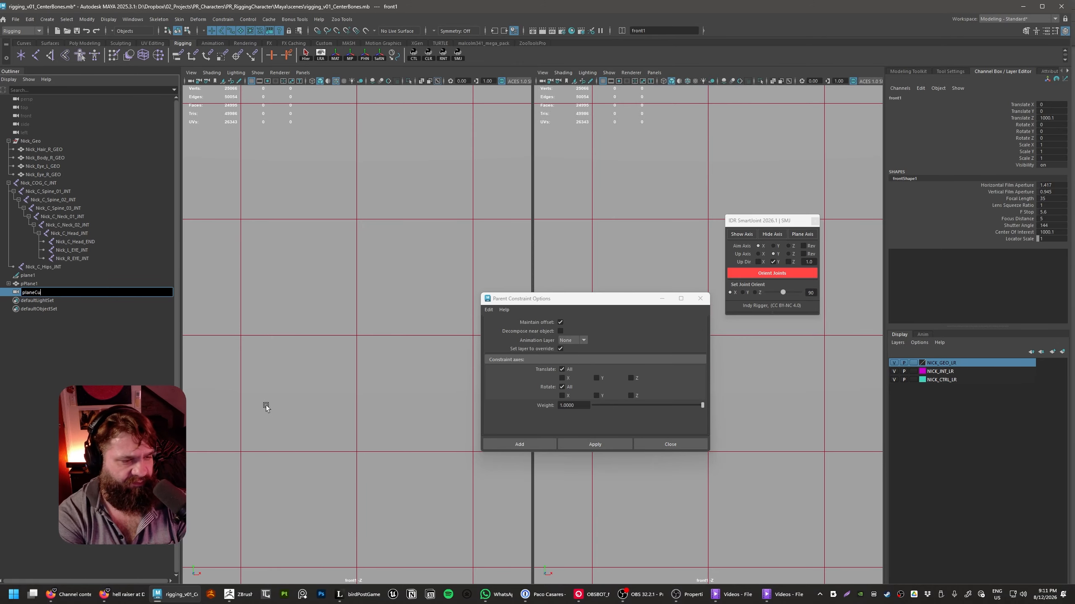
pyautogui.write('planeCutBones')
pyautogui.press('Return')
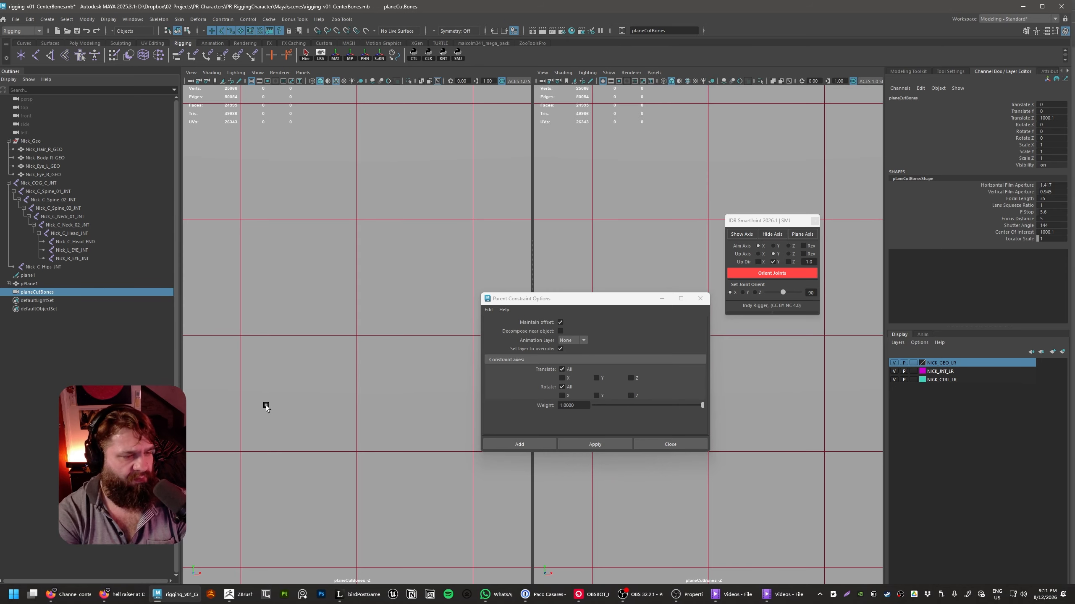
# - Parent the planeCutBones camera under the polygon plane pPlane1
pyautogui.click(9, 284)
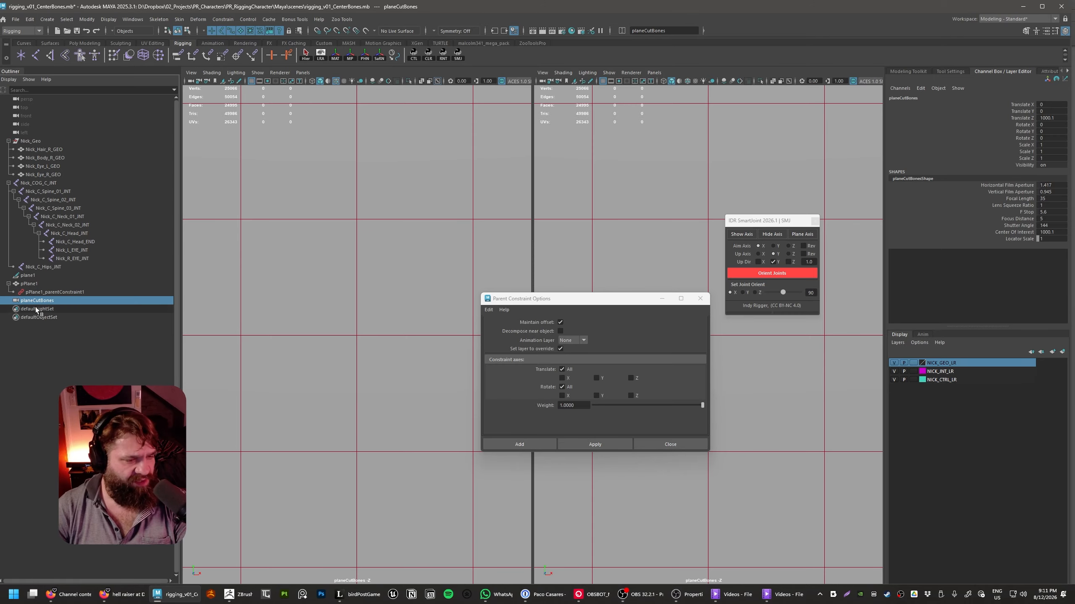
pyautogui.click(42, 285)
pyautogui.click(41, 301)
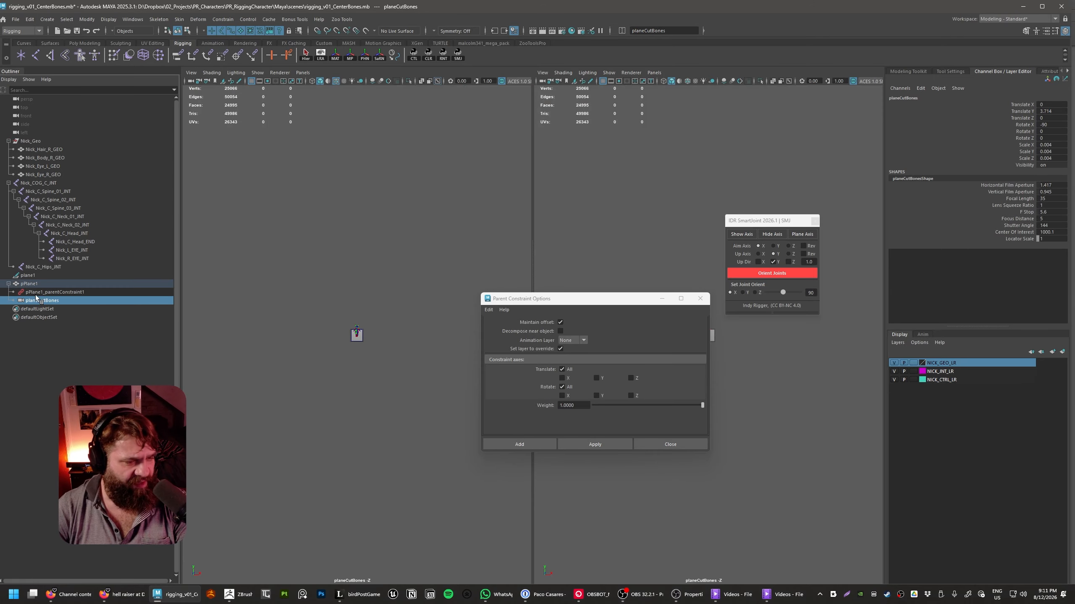
pyautogui.click(35, 284)
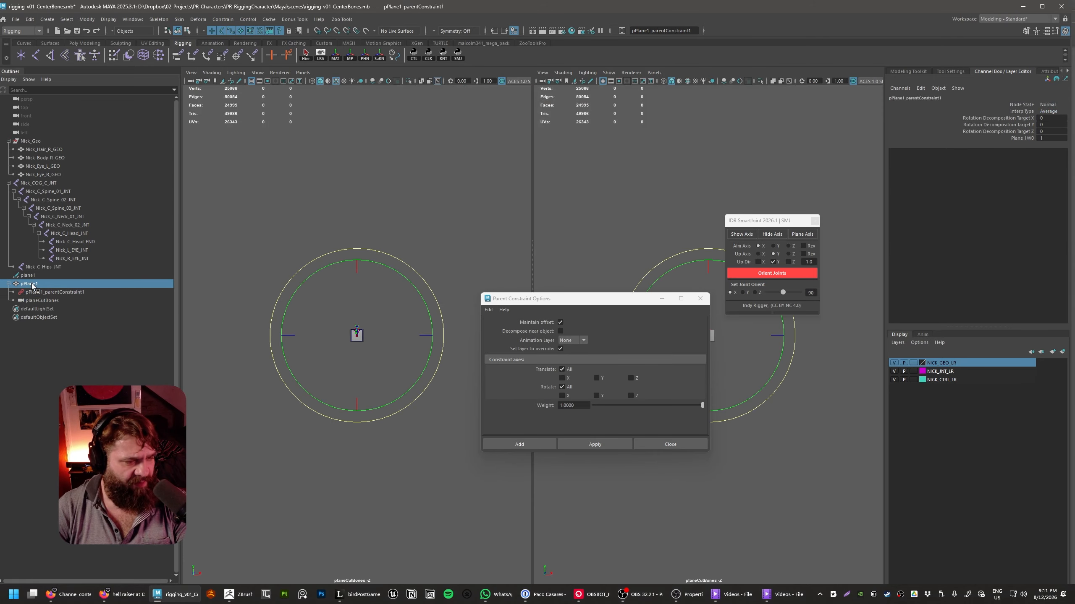
pyautogui.click(35, 301)
# - Return one viewport to the persp camera and frame the character and planes in the planeCutBones view, with the constraint options moved aside
pyautogui.click(303, 73)
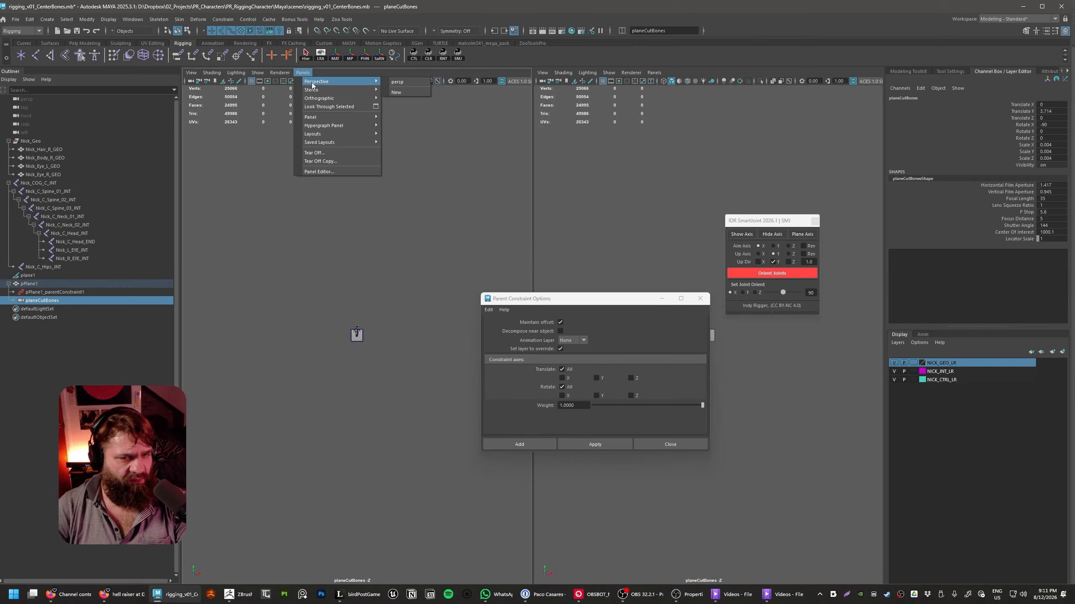
pyautogui.click(397, 82)
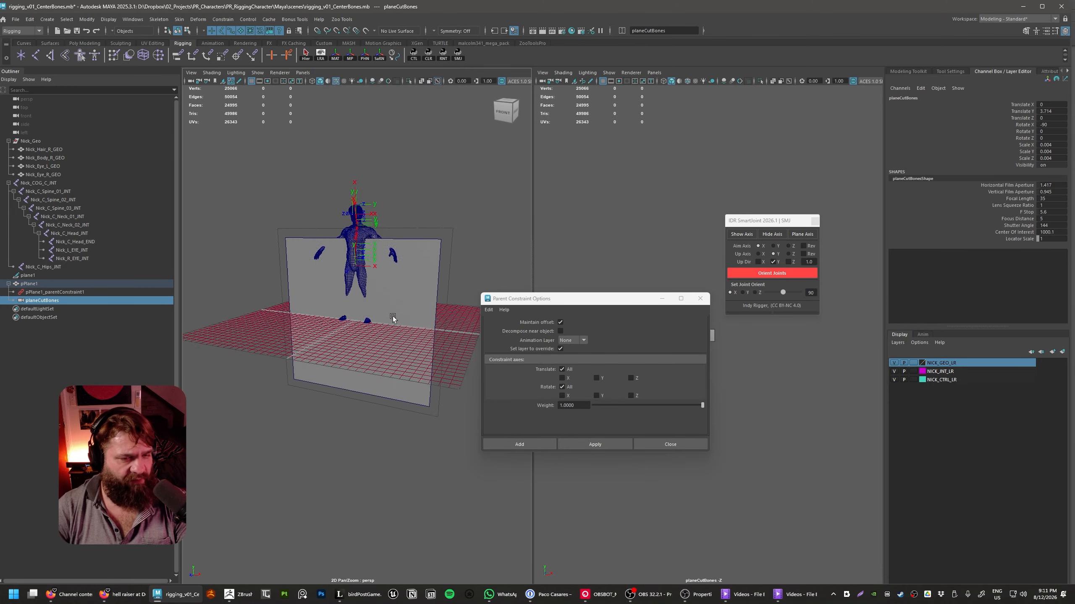
pyautogui.moveTo(634, 308); pyautogui.dragTo(1074, 342)
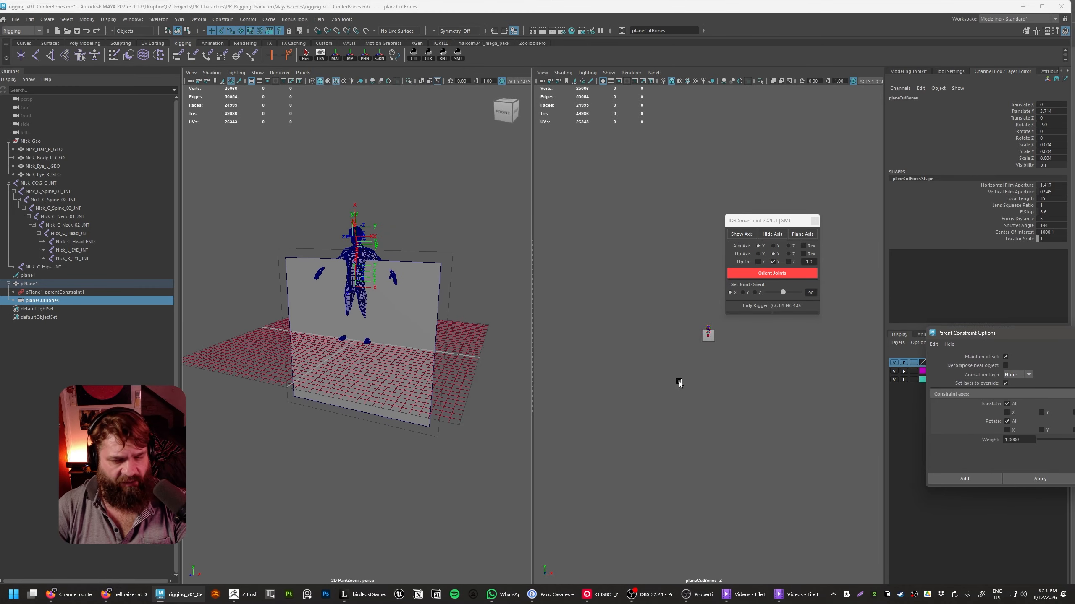
pyautogui.scroll(-5, 763, 409)
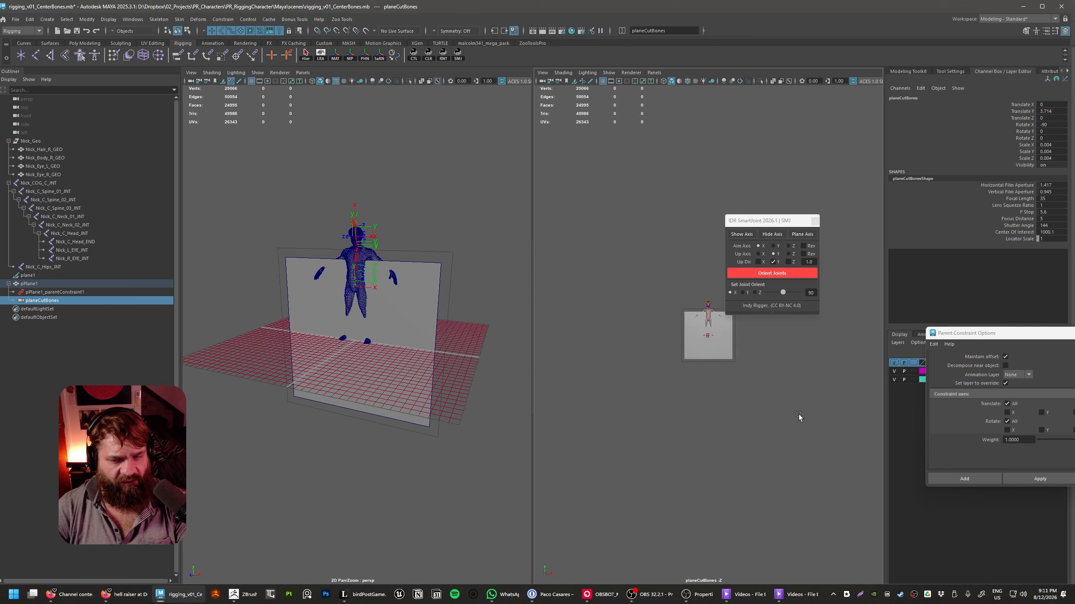
pyautogui.scroll(5, 798, 417)
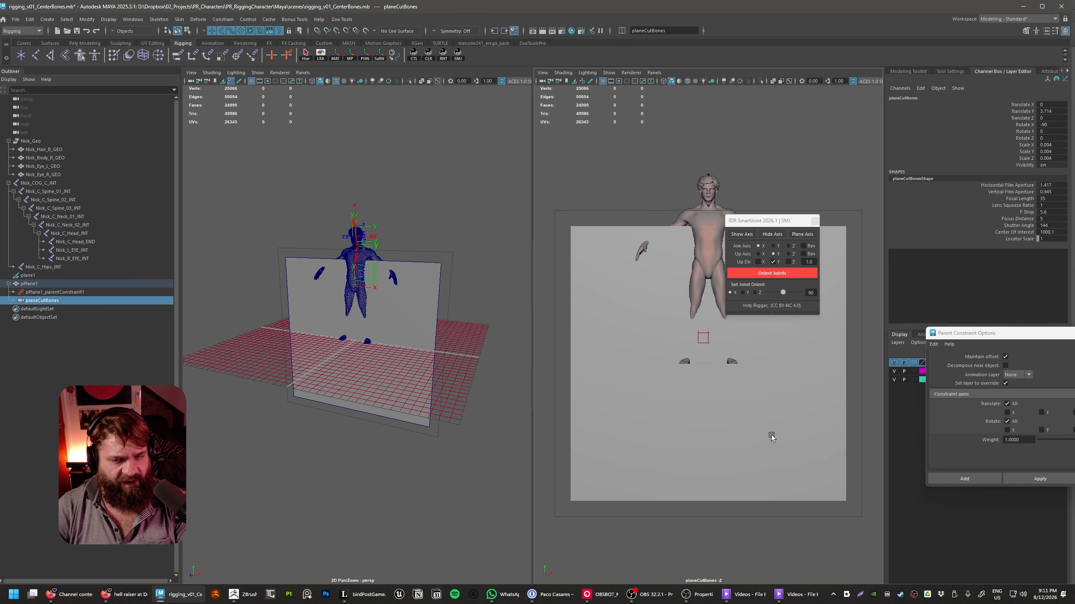
pyautogui.keyDown('alt'); pyautogui.moveTo(771, 435); pyautogui.dragTo(772, 435, button='middle'); pyautogui.keyUp('alt')
# - Rotate the construction plane about its Y axis to about 31 degrees and inspect the result around the character
pyautogui.click(29, 284)
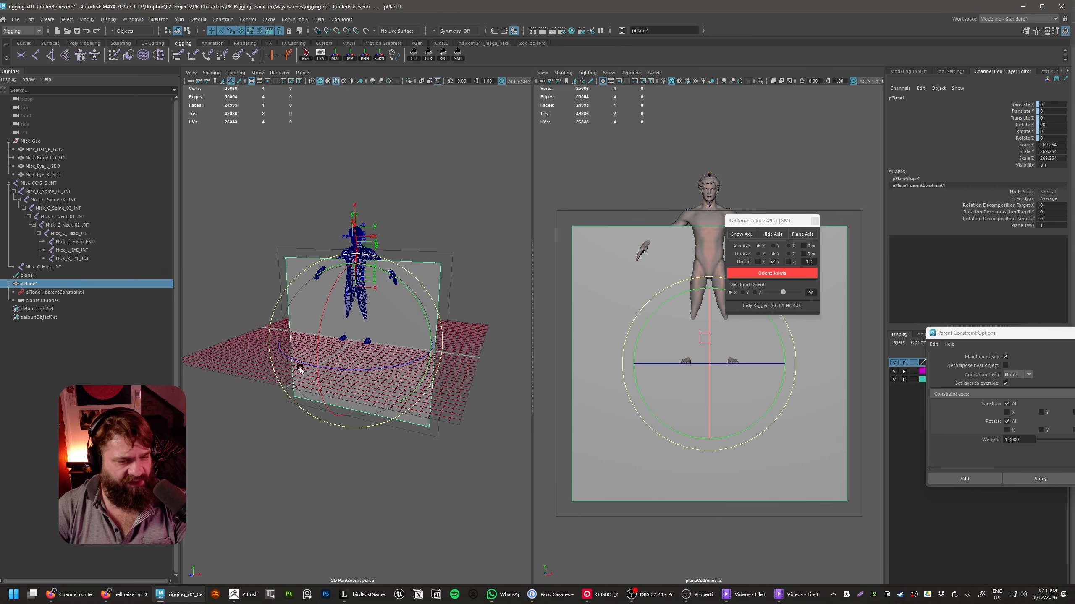
pyautogui.moveTo(319, 343); pyautogui.dragTo(399, 502)
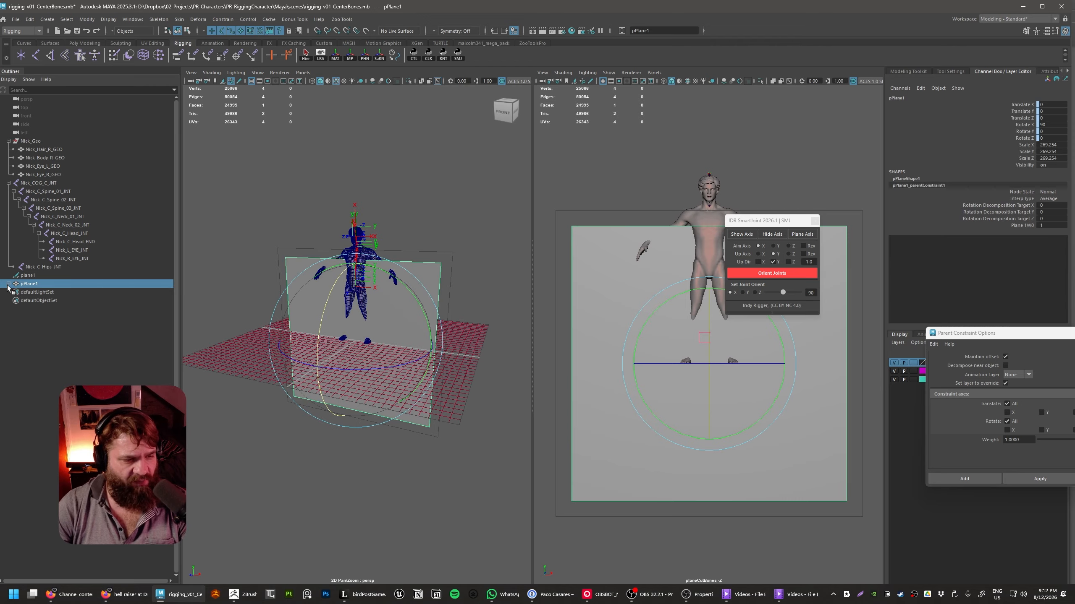
pyautogui.click(439, 407)
pyautogui.moveTo(320, 340); pyautogui.dragTo(339, 300)
pyautogui.press('w')
pyautogui.keyDown('alt'); pyautogui.moveTo(401, 361); pyautogui.dragTo(359, 389); pyautogui.keyUp('alt')
pyautogui.keyDown('alt'); pyautogui.moveTo(359, 389); pyautogui.dragTo(457, 462, button='right'); pyautogui.keyUp('alt')
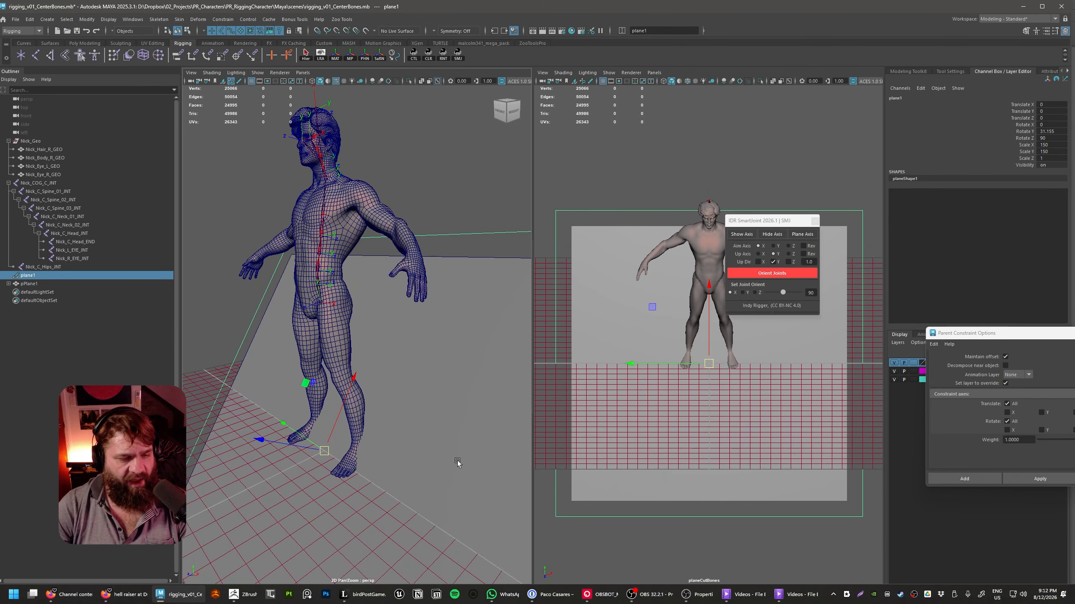
# - Move the construction plane up and back to about Translate Y 153.6 and Translate Z -25.6
pyautogui.moveTo(288, 429)
pyautogui.mouseDown()
pyautogui.moveTo(262, 321)
pyautogui.moveTo(291, 417)
pyautogui.mouseUp()
pyautogui.hotkey('ctrl', 'z')
pyautogui.keyDown('alt'); pyautogui.moveTo(388, 422); pyautogui.dragTo(332, 381, button='right'); pyautogui.keyUp('alt')
pyautogui.keyDown('alt'); pyautogui.moveTo(332, 381); pyautogui.dragTo(292, 364); pyautogui.keyUp('alt')
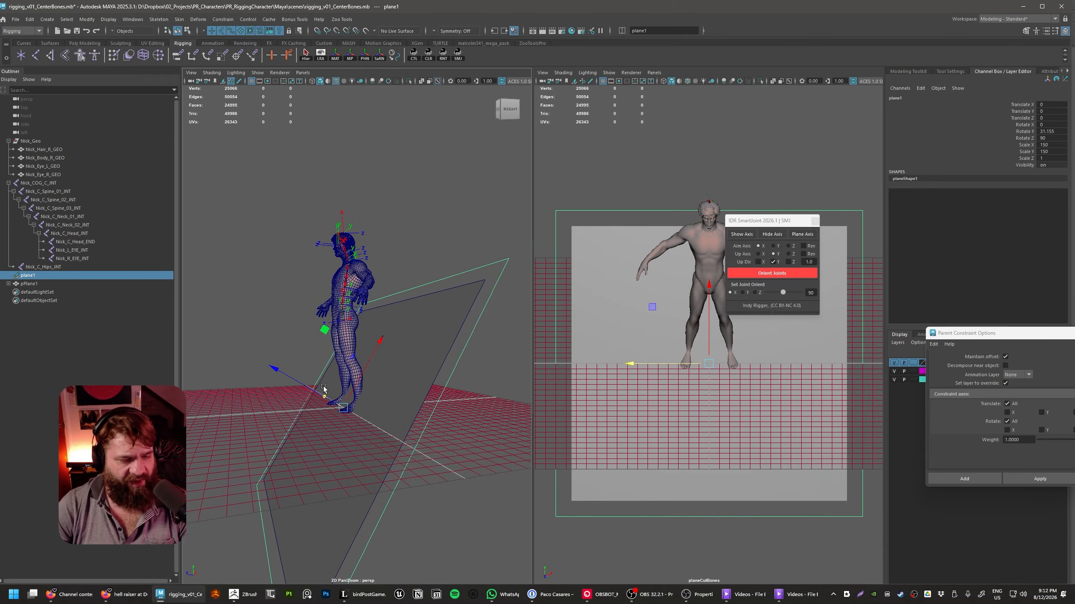
pyautogui.moveTo(328, 333); pyautogui.dragTo(351, 186)
pyautogui.keyDown('alt'); pyautogui.moveTo(388, 252); pyautogui.dragTo(412, 340, button='right'); pyautogui.keyUp('alt')
pyautogui.moveTo(411, 340)
pyautogui.keyDown('alt'); pyautogui.mouseDown()
pyautogui.moveTo(428, 365)
pyautogui.moveTo(419, 356)
pyautogui.mouseUp(); pyautogui.keyUp('alt')
pyautogui.press('e')
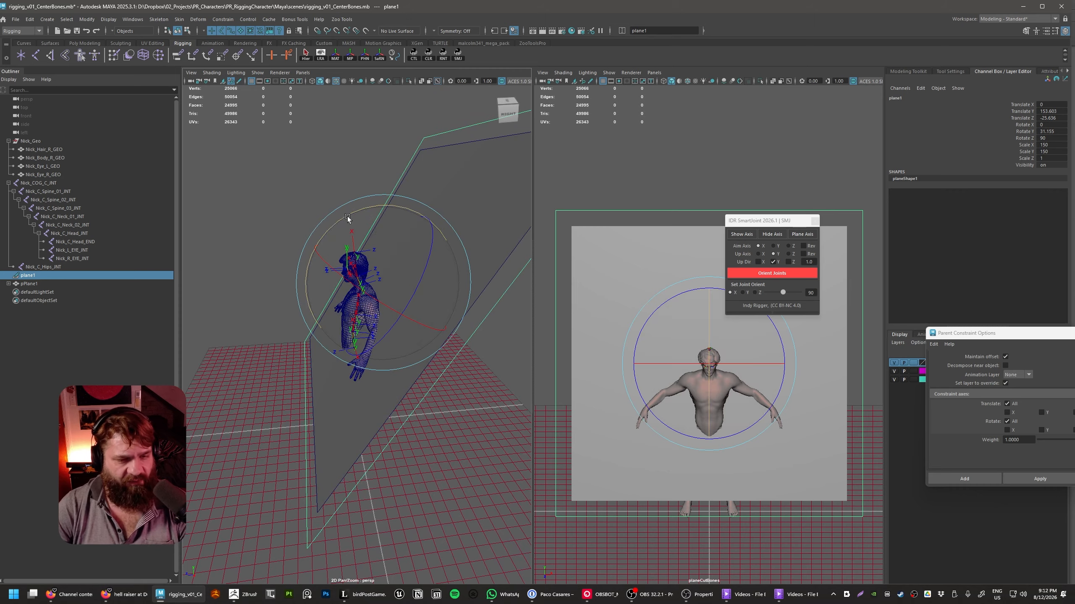
# - Rotate the construction plane about Y to about 92 degrees and lower it to about Translate Y 141.3
pyautogui.moveTo(348, 216); pyautogui.dragTo(431, 264)
pyautogui.press('w')
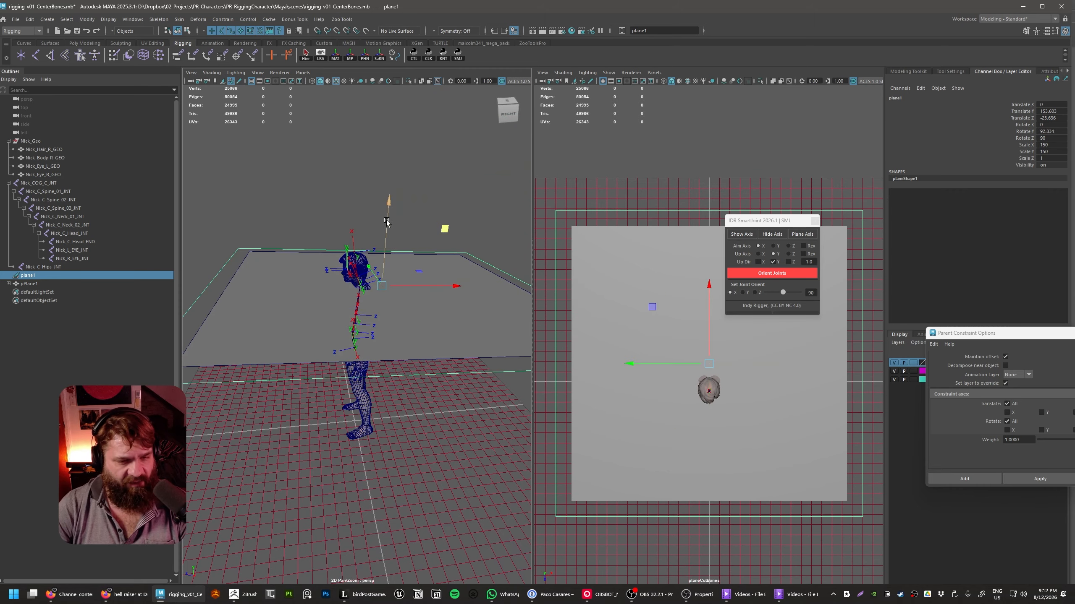
pyautogui.moveTo(388, 230); pyautogui.dragTo(364, 347)
# - In the front view, rotate the construction plane to about 87 degrees in Y and raise it to about Translate Y 147.8
pyautogui.press('space')
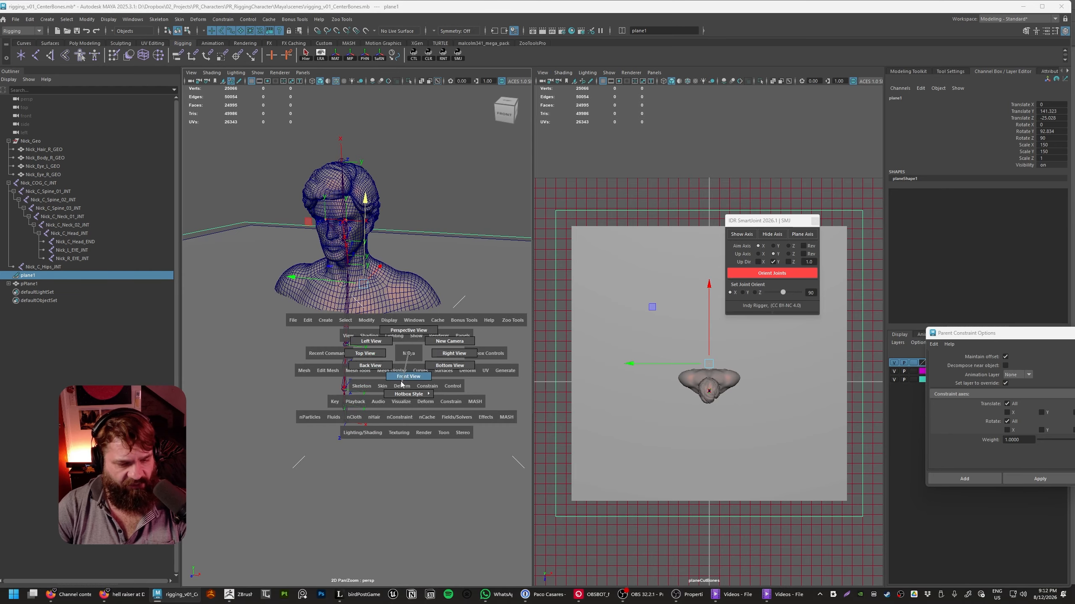
pyautogui.moveTo(403, 385); pyautogui.dragTo(404, 383)
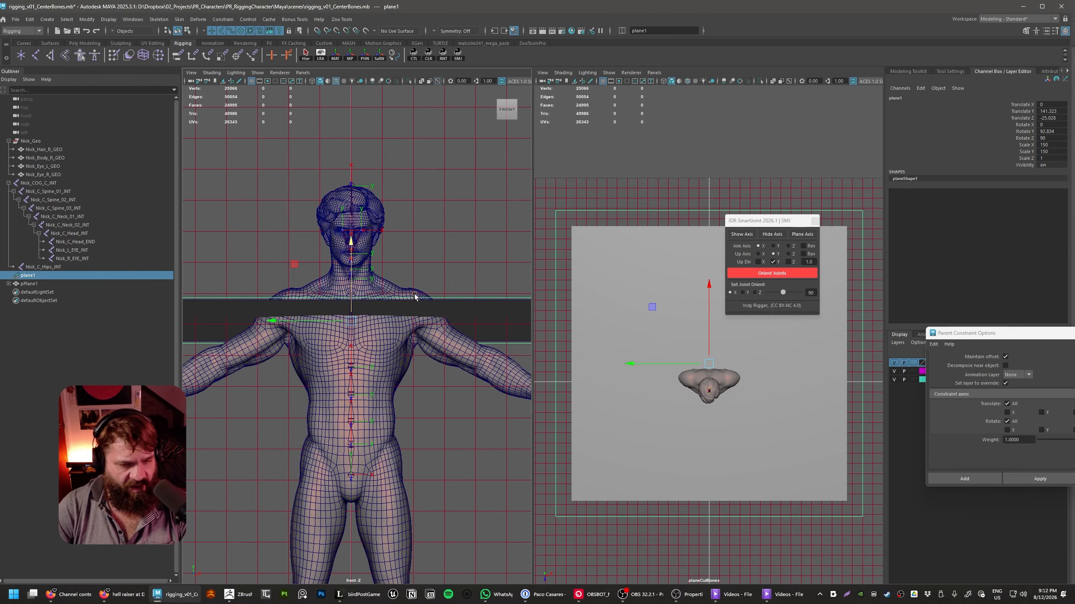
pyautogui.keyDown('alt'); pyautogui.moveTo(388, 314); pyautogui.dragTo(459, 337, button='right'); pyautogui.keyUp('alt')
pyautogui.keyDown('alt'); pyautogui.moveTo(459, 336); pyautogui.dragTo(474, 409, button='middle'); pyautogui.keyUp('alt')
pyautogui.keyDown('alt'); pyautogui.moveTo(416, 385); pyautogui.dragTo(361, 314, button='right'); pyautogui.keyUp('alt')
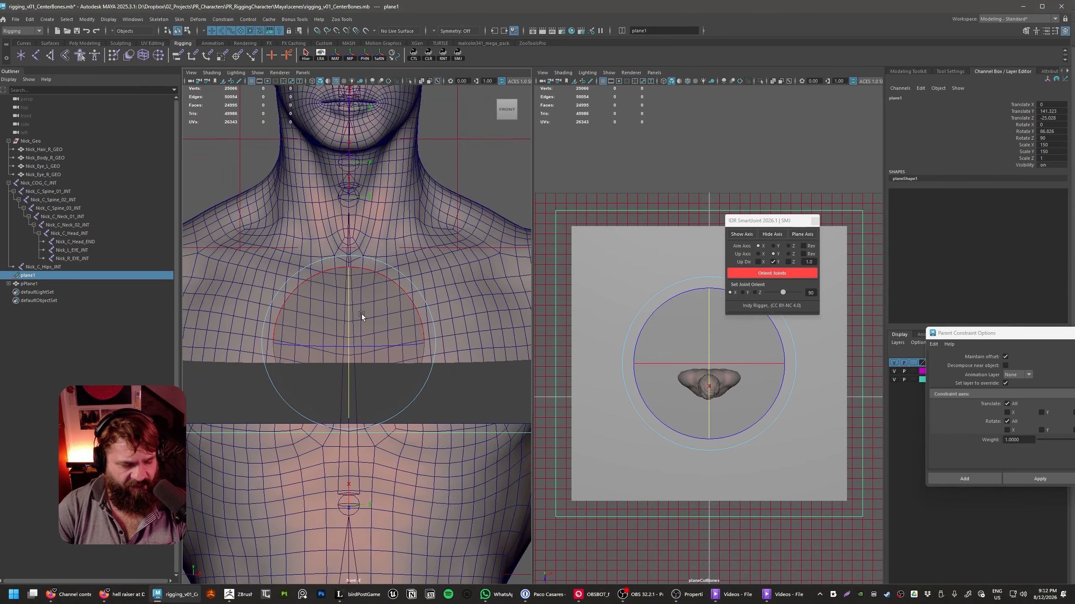
pyautogui.press('w')
pyautogui.moveTo(348, 285); pyautogui.dragTo(346, 220)
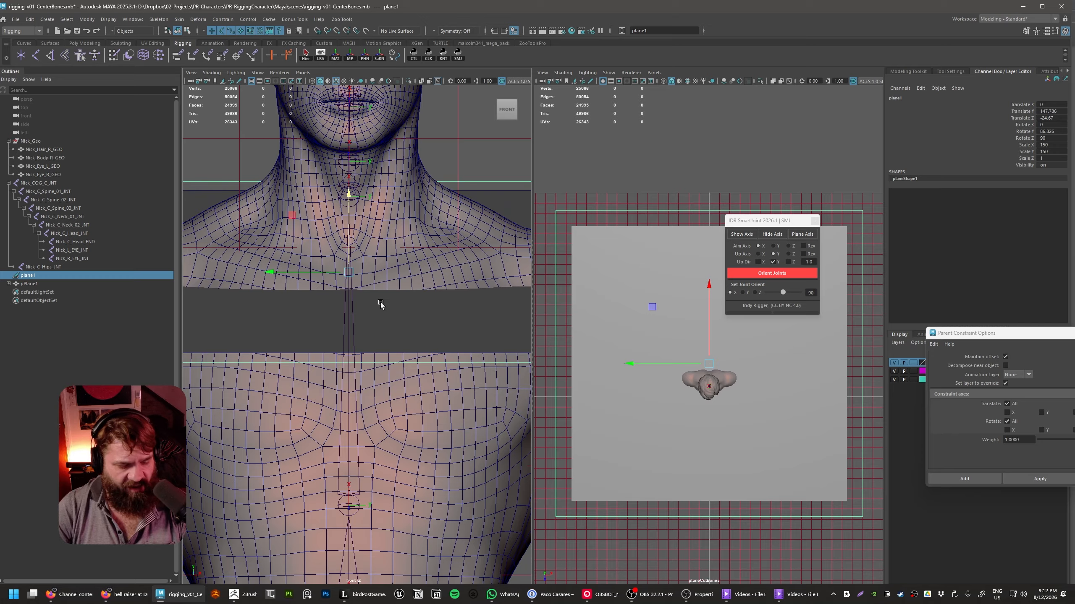
# - Try shifting the construction plane's pivot to the shoulder cut line and tilting the plane to about -3.9 degrees in X
pyautogui.press('e')
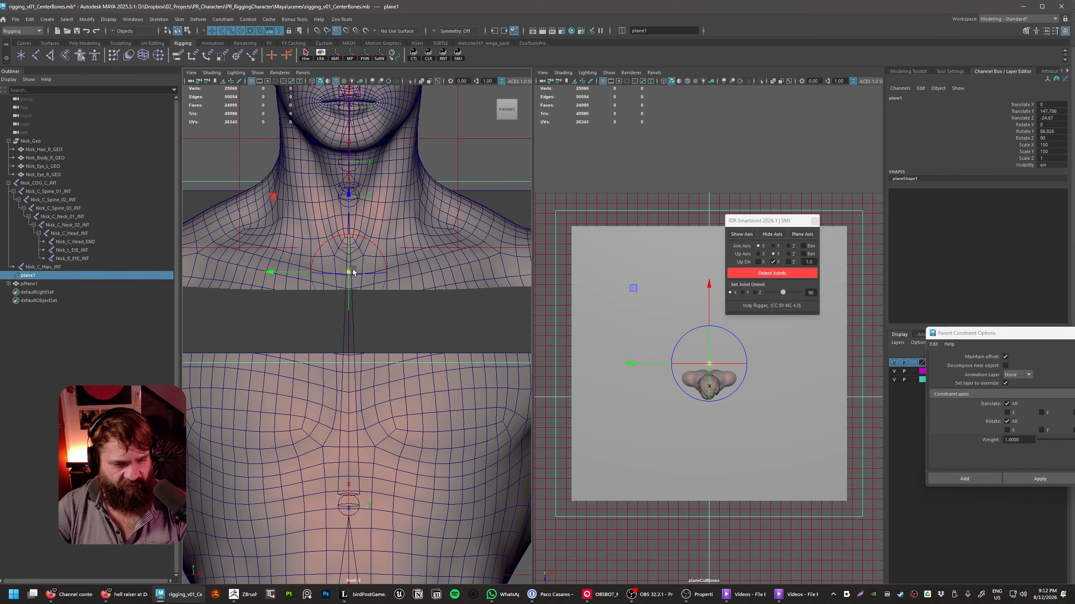
pyautogui.moveTo(354, 272)
pyautogui.mouseDown()
pyautogui.moveTo(382, 285)
pyautogui.moveTo(363, 290)
pyautogui.mouseUp()
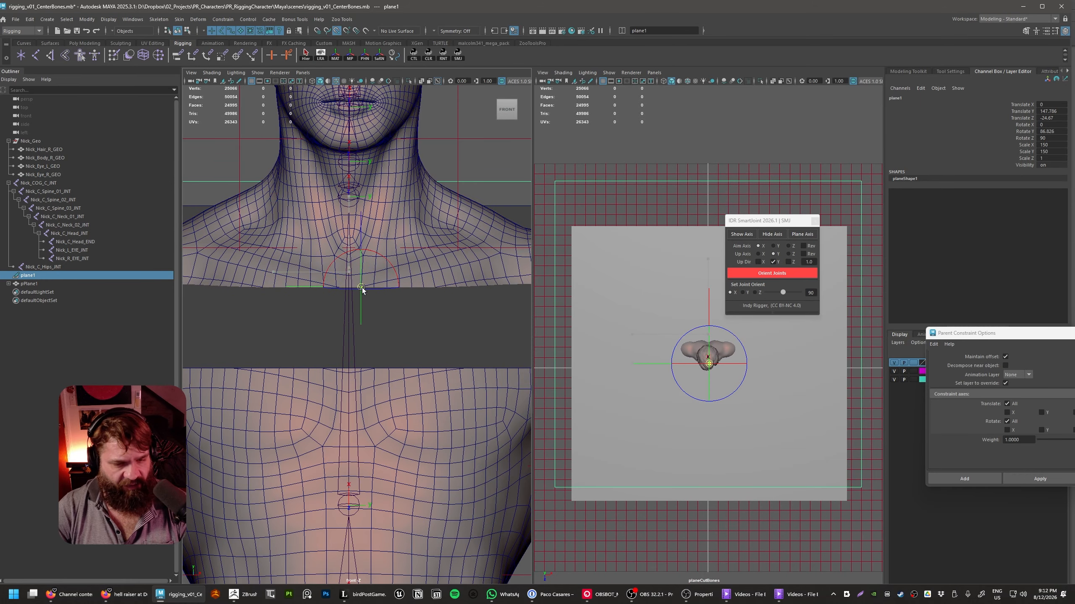
pyautogui.keyDown('alt'); pyautogui.moveTo(460, 292); pyautogui.dragTo(335, 311, button='middle'); pyautogui.keyUp('alt')
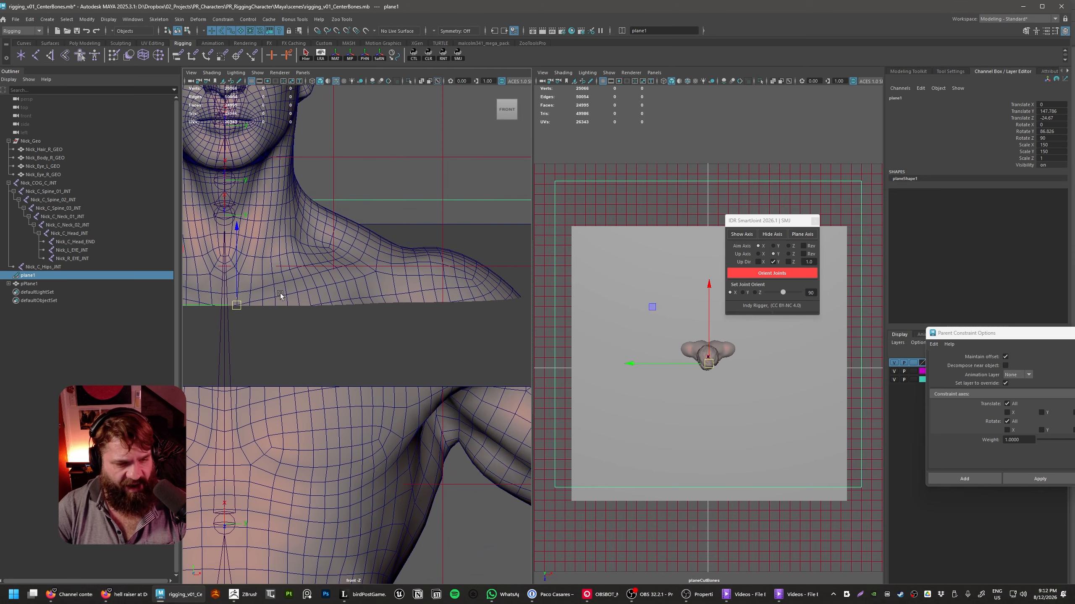
pyautogui.press('e')
pyautogui.moveTo(300, 265); pyautogui.dragTo(320, 245)
pyautogui.scroll(-3, 393, 319)
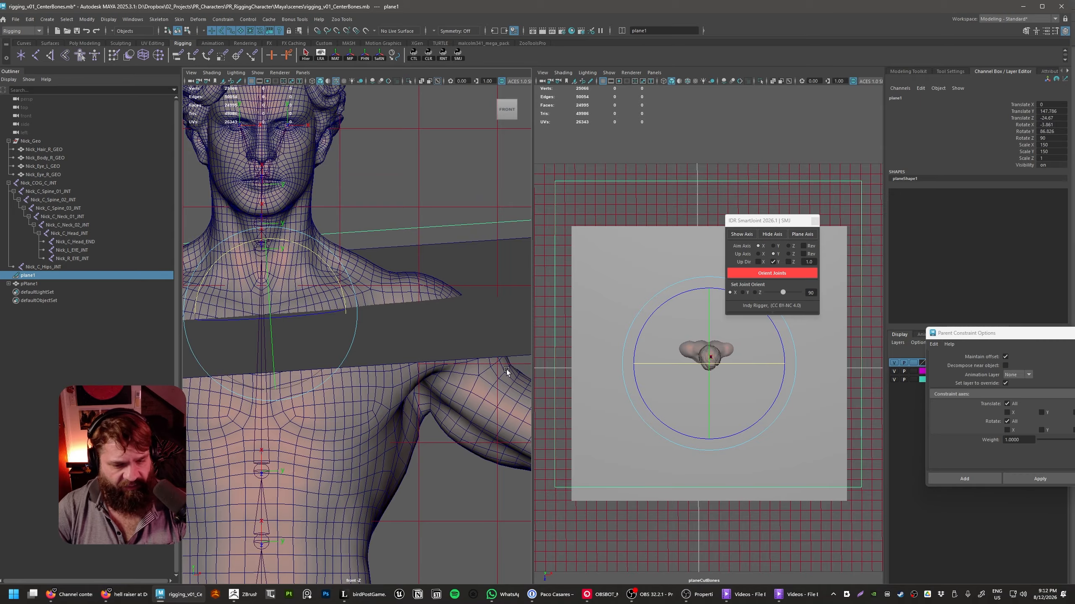
# - Select the polygon plane pPlane1, return to the perspective view and try rotating it to about 7.9 degrees in X
pyautogui.press('space')
pyautogui.click(435, 391)
pyautogui.press('space')
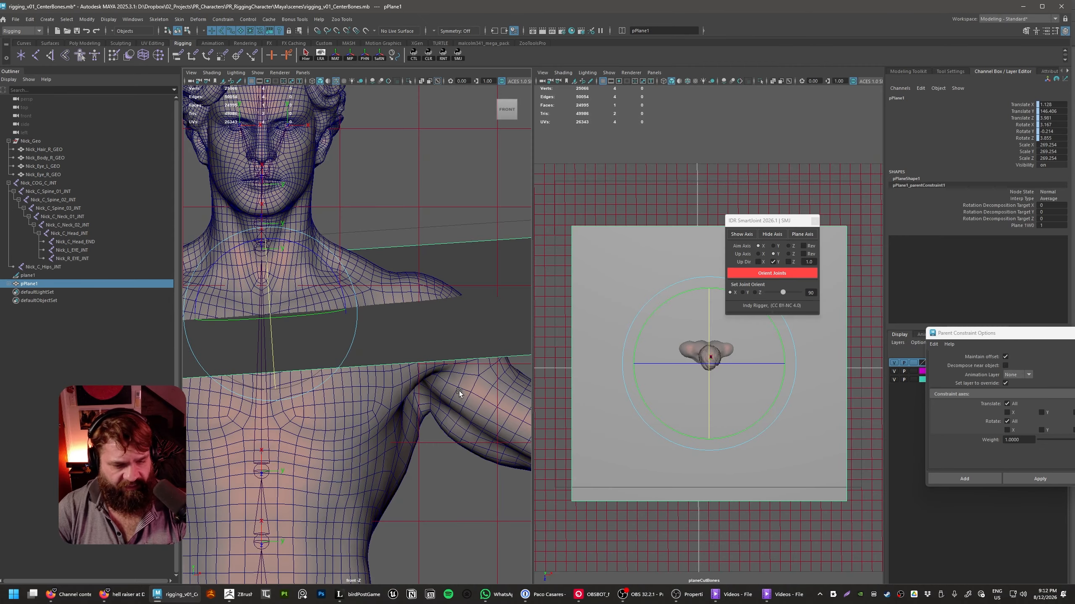
pyautogui.press('space')
pyautogui.moveTo(398, 369); pyautogui.dragTo(387, 340)
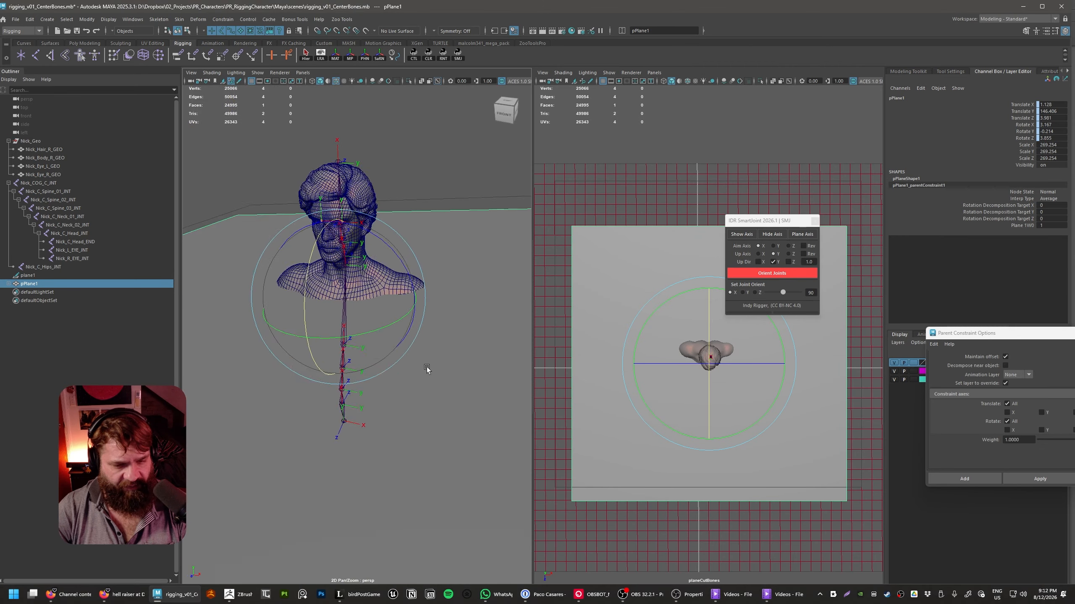
pyautogui.keyDown('alt'); pyautogui.moveTo(352, 361); pyautogui.dragTo(426, 348, button='right'); pyautogui.keyUp('alt')
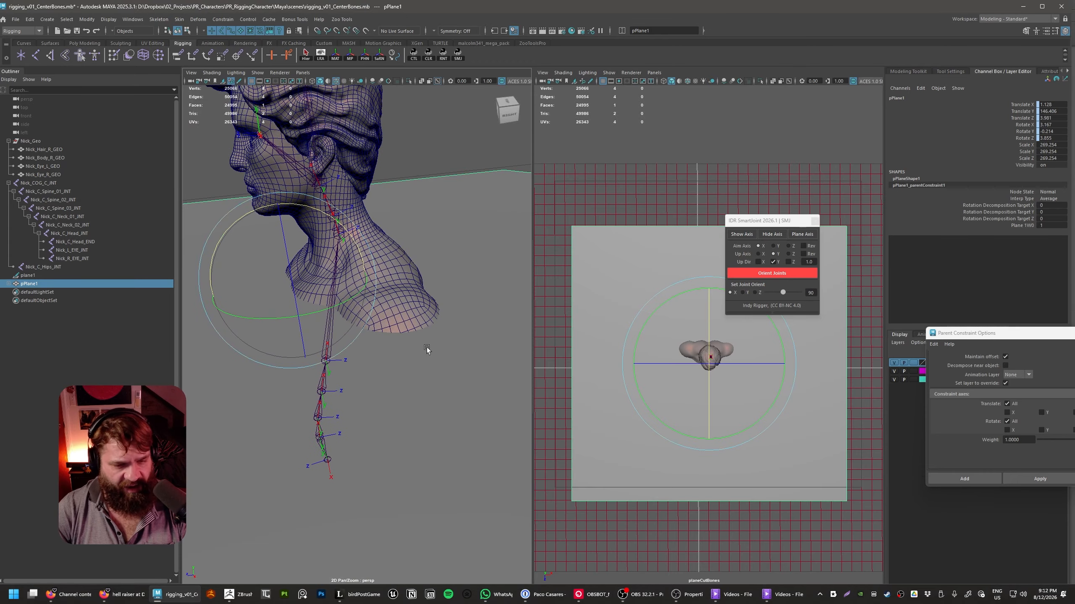
pyautogui.moveTo(330, 220); pyautogui.dragTo(323, 218)
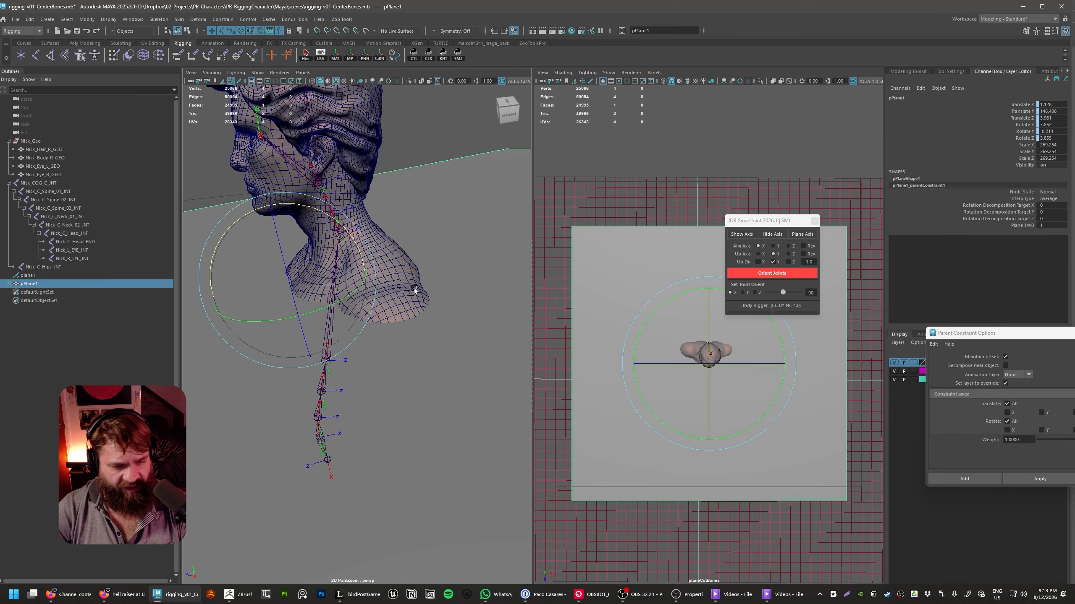
pyautogui.keyDown('alt'); pyautogui.moveTo(417, 337); pyautogui.dragTo(383, 312); pyautogui.keyUp('alt')
pyautogui.keyDown('alt'); pyautogui.moveTo(383, 312); pyautogui.dragTo(367, 321, button='middle'); pyautogui.keyUp('alt')
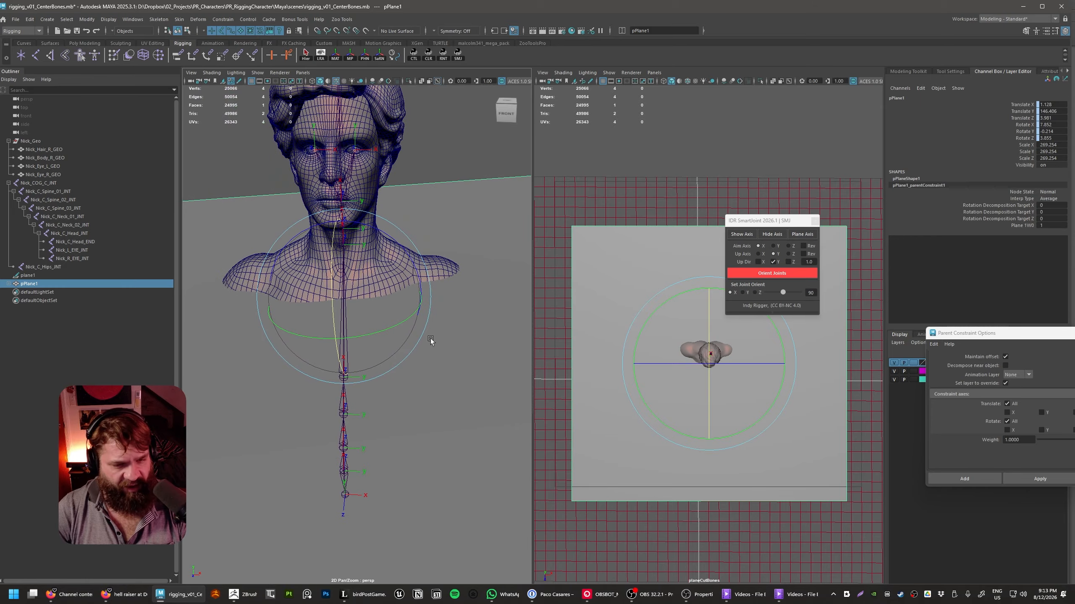
pyautogui.keyDown('alt'); pyautogui.moveTo(430, 339); pyautogui.dragTo(239, 259, button='right'); pyautogui.keyUp('alt')
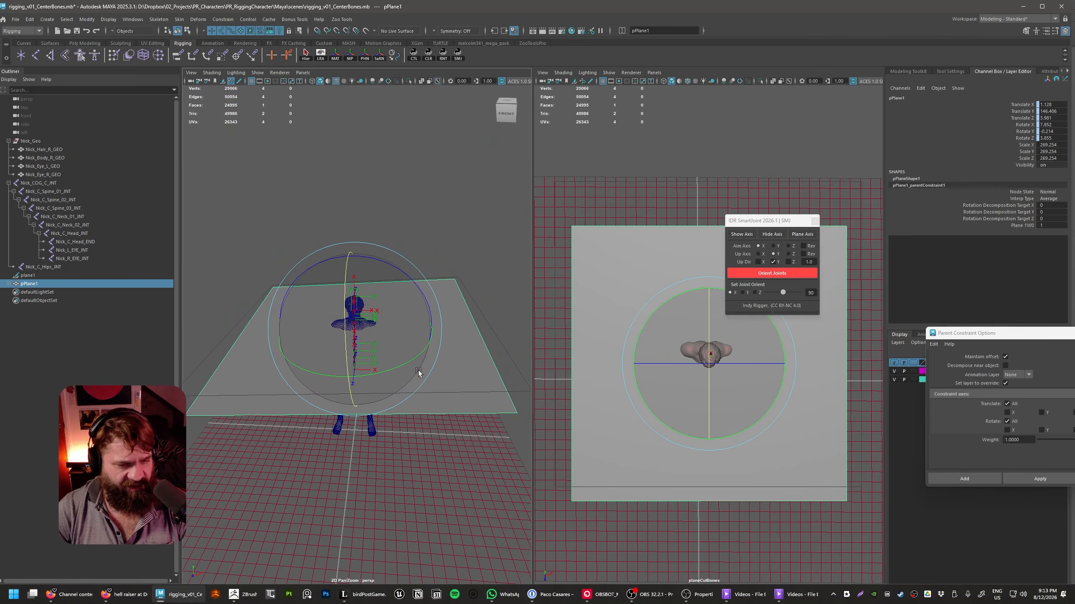
# - Undo the pPlane1 rotation and the construction plane's tilt and pivot shift, keeping plane1 selected
pyautogui.hotkey('ctrl', 'z')
pyautogui.click(28, 275)
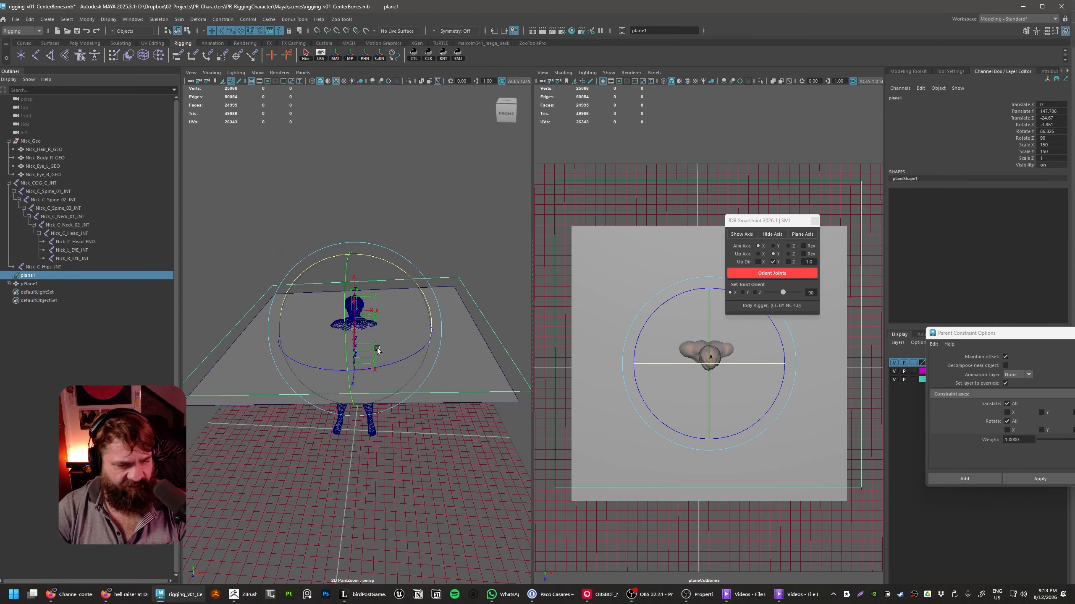
pyautogui.press('f')
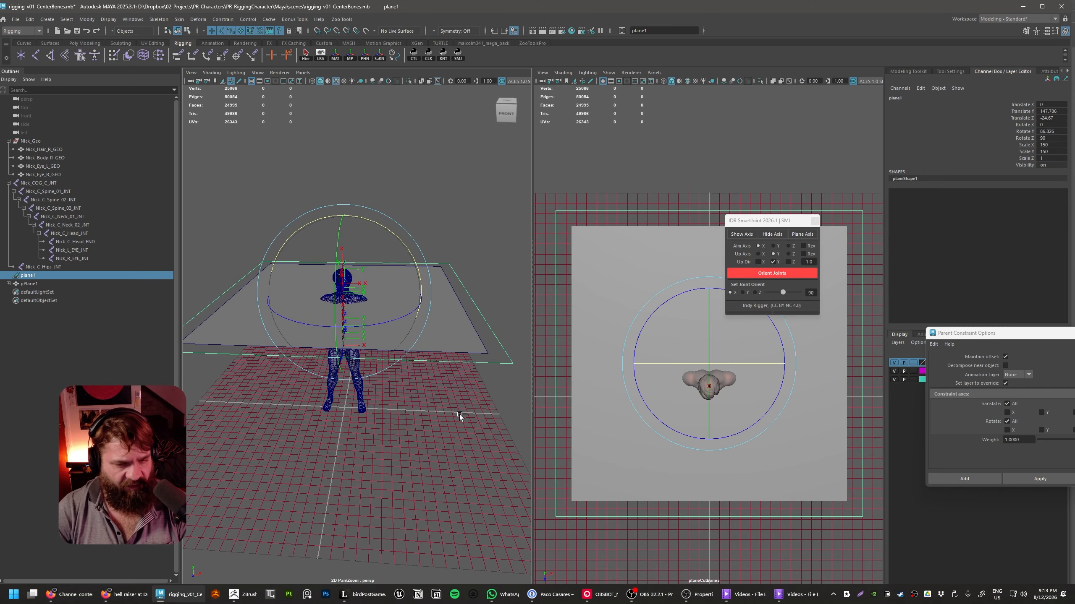
# - Rotate the construction plane to about 77 degrees in Y and about -7.9 degrees in X around the shoulders
pyautogui.keyDown('alt'); pyautogui.moveTo(459, 415); pyautogui.dragTo(474, 387); pyautogui.keyUp('alt')
pyautogui.scroll(5, 387, 373)
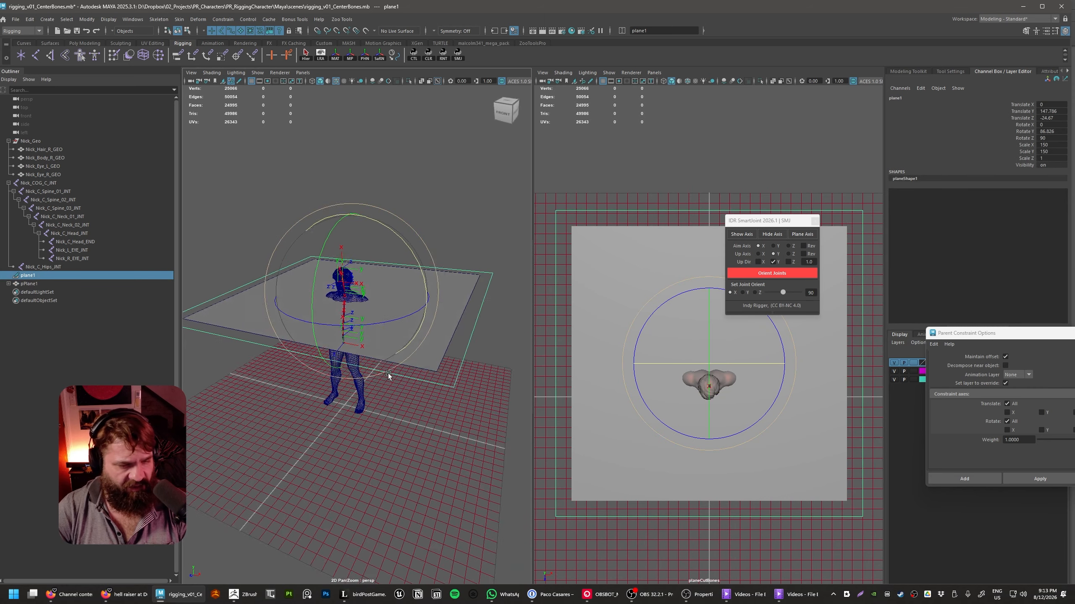
pyautogui.moveTo(314, 281); pyautogui.dragTo(312, 302)
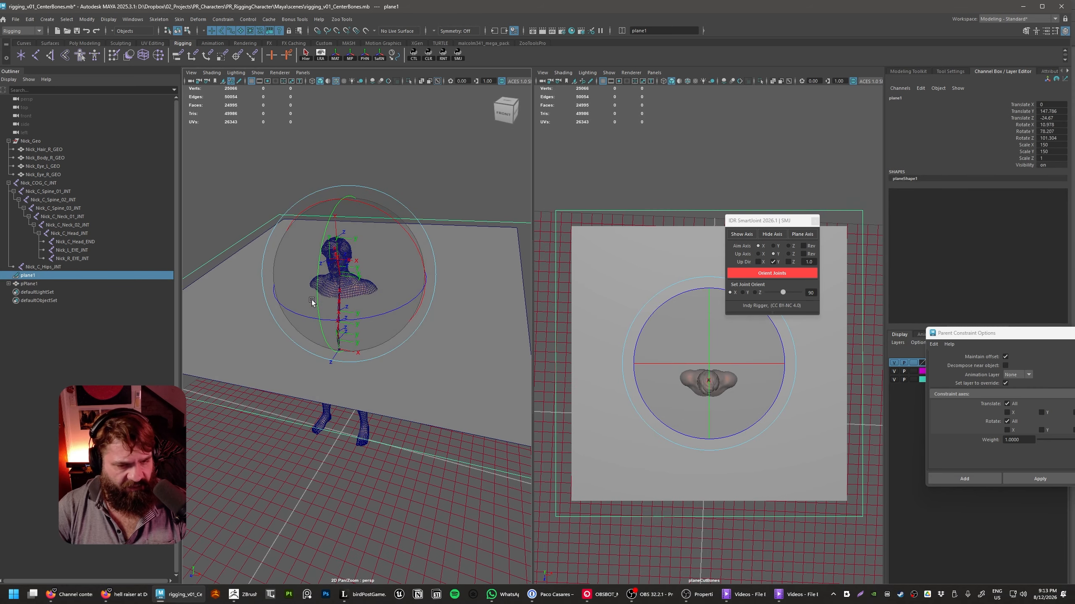
pyautogui.hotkey('ctrl', 'z')
pyautogui.moveTo(317, 254); pyautogui.dragTo(317, 272)
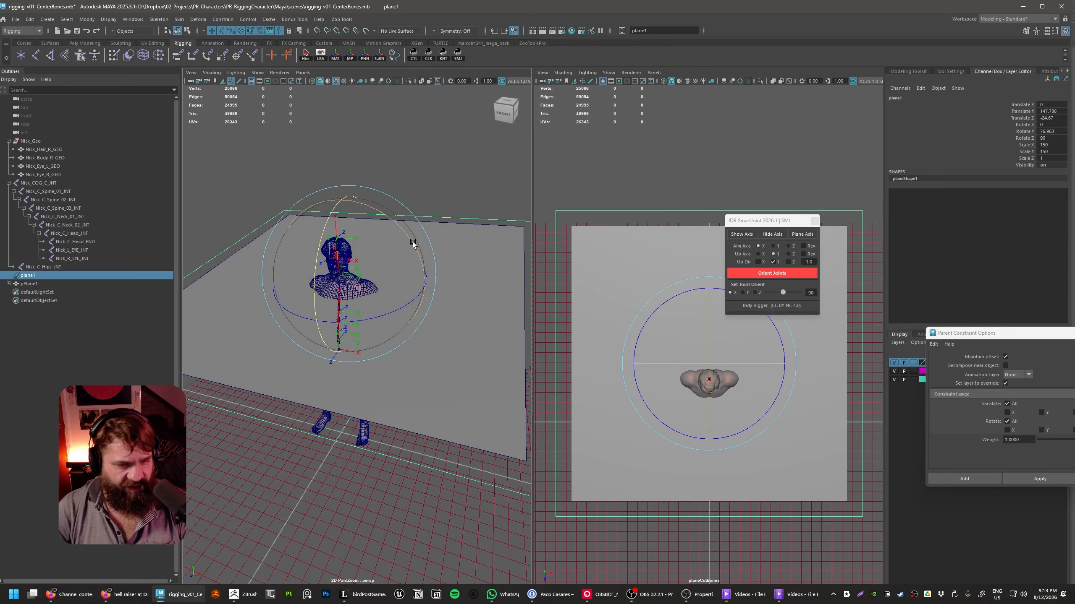
pyautogui.moveTo(412, 241); pyautogui.dragTo(407, 237)
pyautogui.scroll(6, 450, 336)
pyautogui.keyDown('alt'); pyautogui.moveTo(390, 241); pyautogui.dragTo(409, 286, button='middle'); pyautogui.keyUp('alt')
# - Move the construction plane to about X -0.76, Y 152.8, Z -23.5 and level it to about 0.6 degrees in X
pyautogui.press('w')
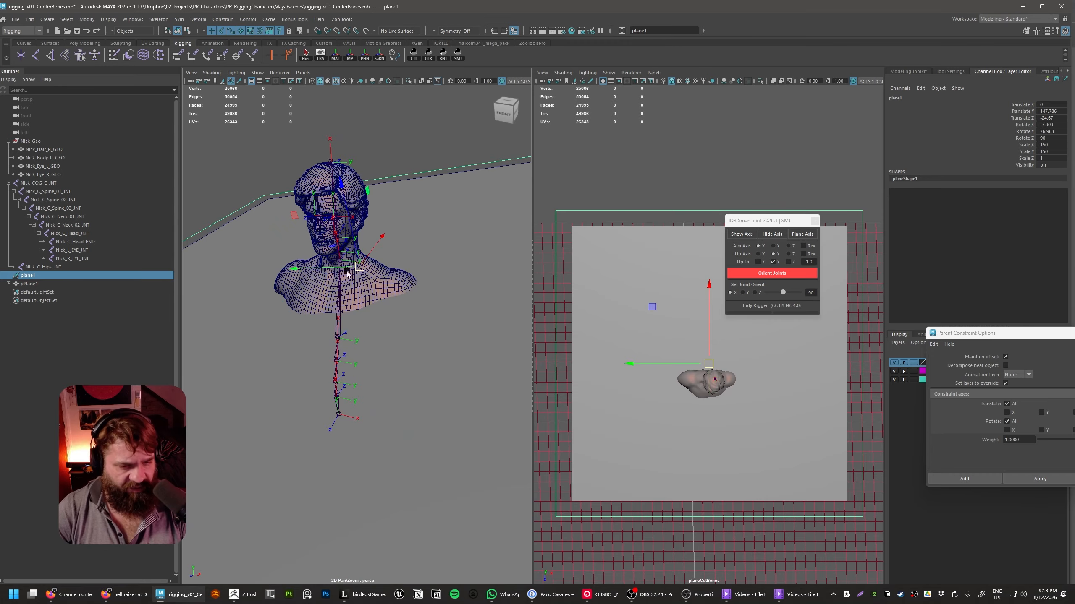
pyautogui.moveTo(359, 251)
pyautogui.mouseDown()
pyautogui.moveTo(367, 223)
pyautogui.moveTo(371, 243)
pyautogui.moveTo(366, 232)
pyautogui.mouseUp()
pyautogui.press('e')
pyautogui.moveTo(381, 188); pyautogui.dragTo(358, 193)
pyautogui.press('w')
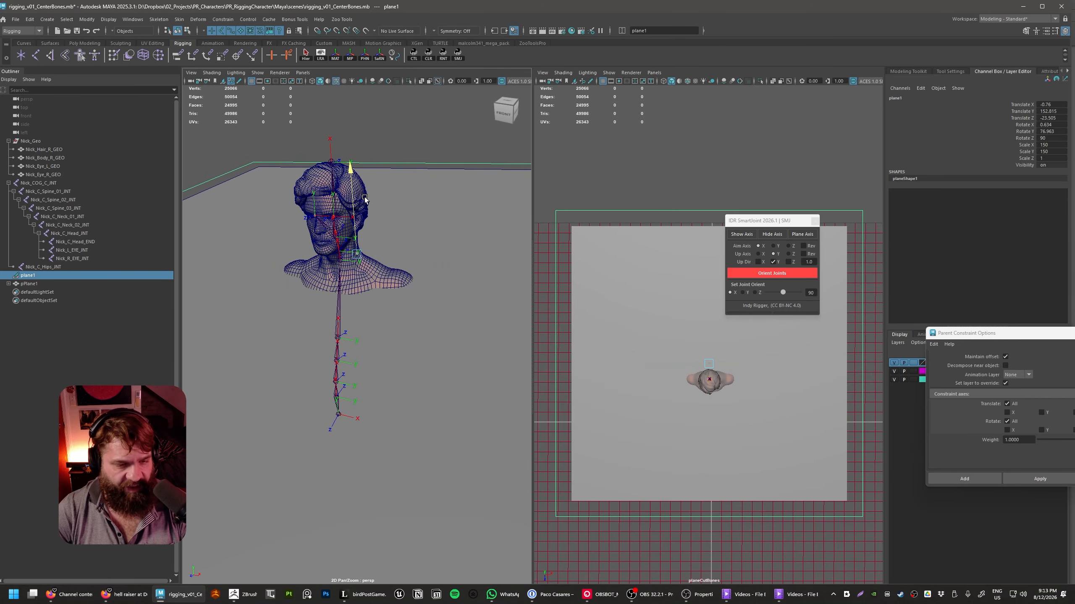
pyautogui.press('e')
# - Make the construction plane plane1 live and frame the head and shoulders in the planeCutBones view
pyautogui.keyDown('alt'); pyautogui.moveTo(423, 165); pyautogui.dragTo(509, 308); pyautogui.keyUp('alt')
pyautogui.rightClick(523, 316)
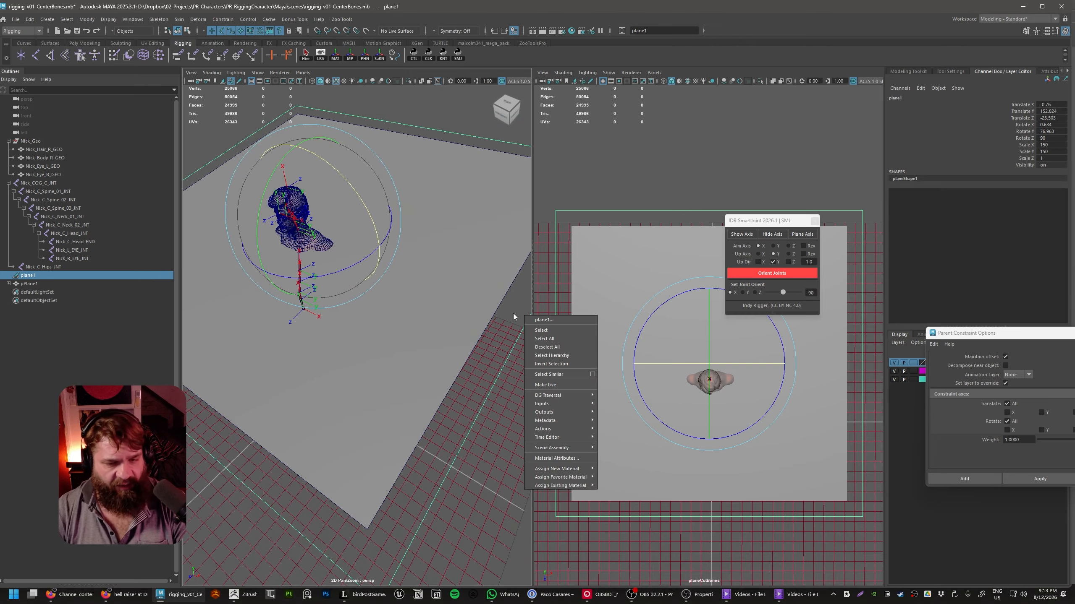
pyautogui.click(545, 385)
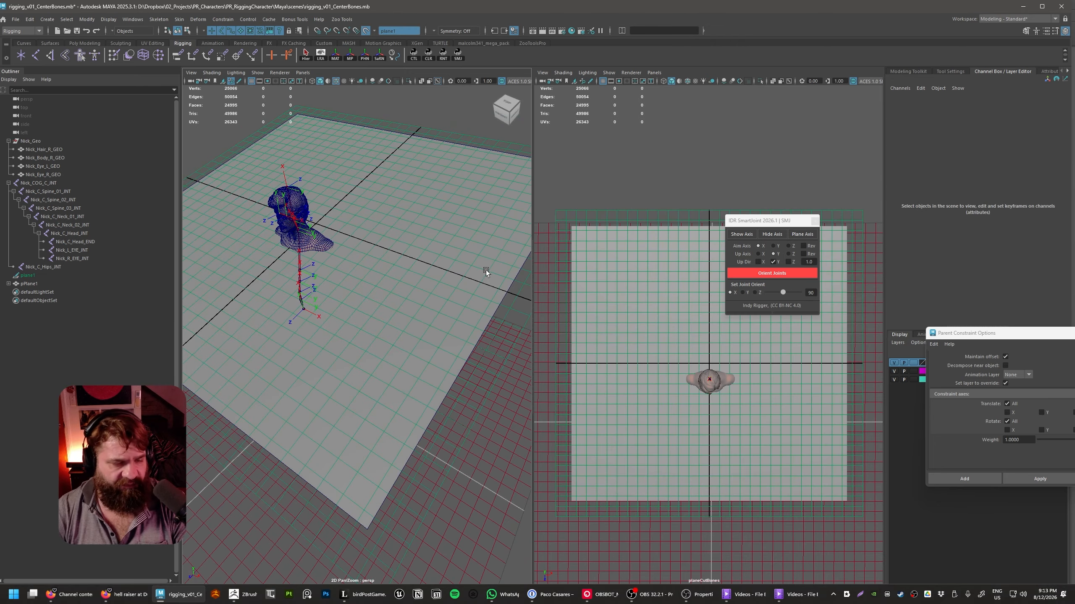
pyautogui.keyDown('alt'); pyautogui.moveTo(485, 270); pyautogui.dragTo(406, 269); pyautogui.keyUp('alt')
pyautogui.keyDown('alt'); pyautogui.moveTo(406, 268); pyautogui.dragTo(427, 372, button='right'); pyautogui.keyUp('alt')
pyautogui.keyDown('alt'); pyautogui.moveTo(427, 372); pyautogui.dragTo(455, 321); pyautogui.keyUp('alt')
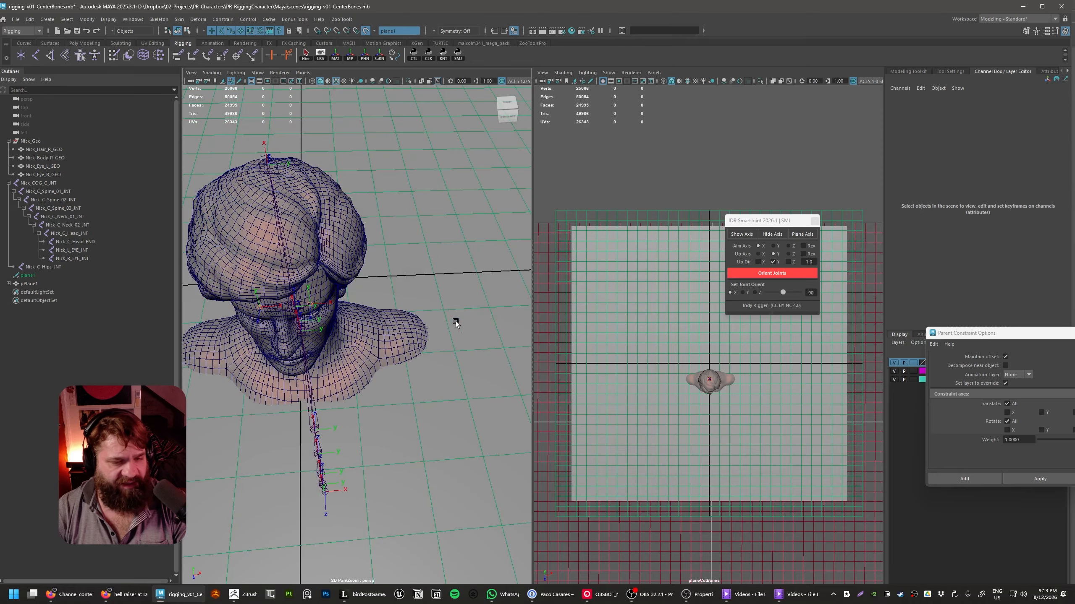
pyautogui.keyDown('alt'); pyautogui.moveTo(689, 367); pyautogui.dragTo(663, 306, button='middle'); pyautogui.keyUp('alt')
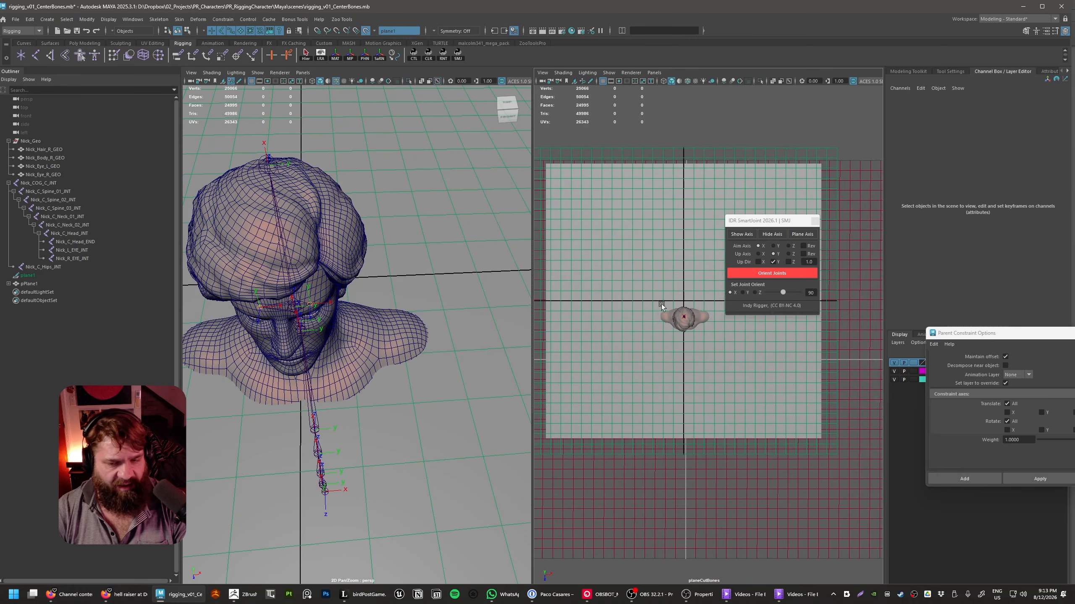
pyautogui.keyDown('alt'); pyautogui.moveTo(663, 306); pyautogui.dragTo(859, 427, button='right'); pyautogui.keyUp('alt')
pyautogui.keyDown('alt'); pyautogui.moveTo(716, 378); pyautogui.dragTo(741, 390, button='middle'); pyautogui.keyUp('alt')
pyautogui.scroll(-5, 503, 350)
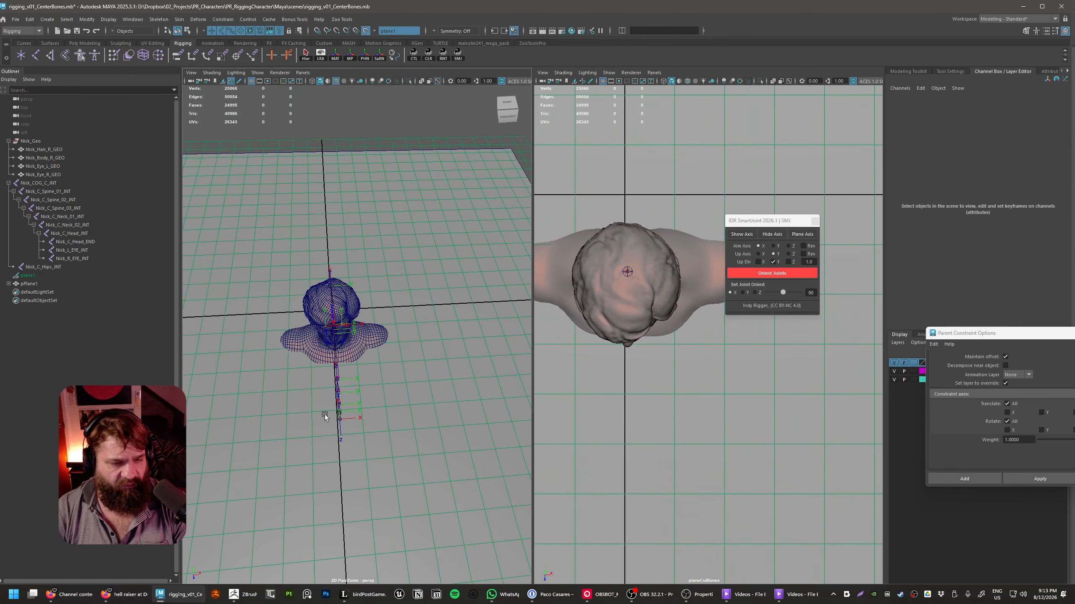
# - Assign a new Lambert material to pPlane1, raise its transparency until the body shows through, and deselect the plane
pyautogui.click(29, 284)
pyautogui.scroll(3, 306, 312)
pyautogui.keyDown('alt'); pyautogui.moveTo(305, 312); pyautogui.dragTo(408, 272); pyautogui.keyUp('alt')
pyautogui.keyDown('shift'); pyautogui.rightClick(408, 272); pyautogui.keyUp('shift')
pyautogui.rightClick(408, 272)
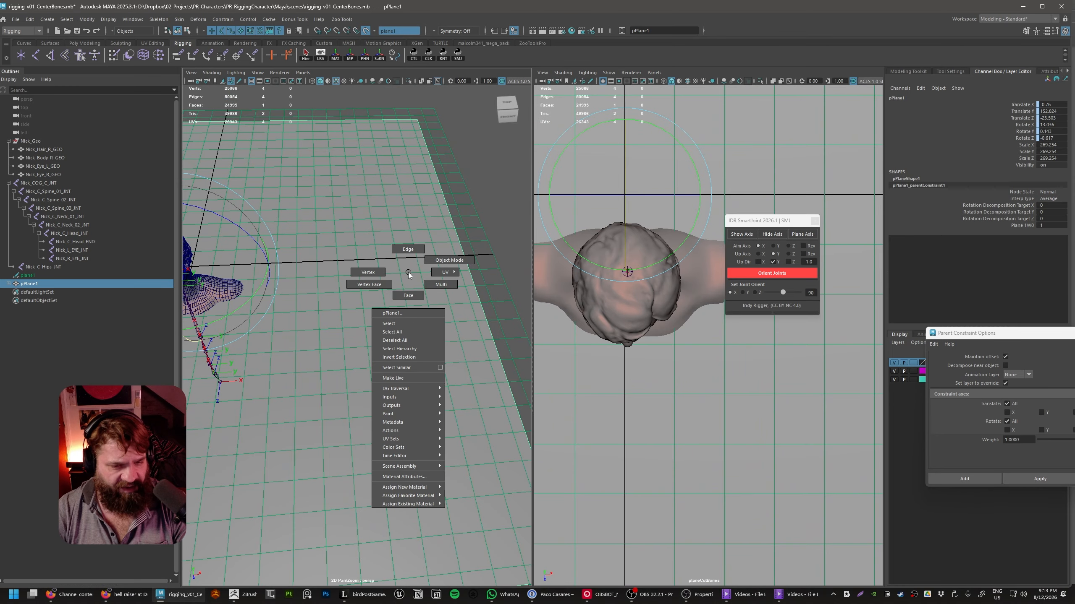
pyautogui.moveTo(406, 497)
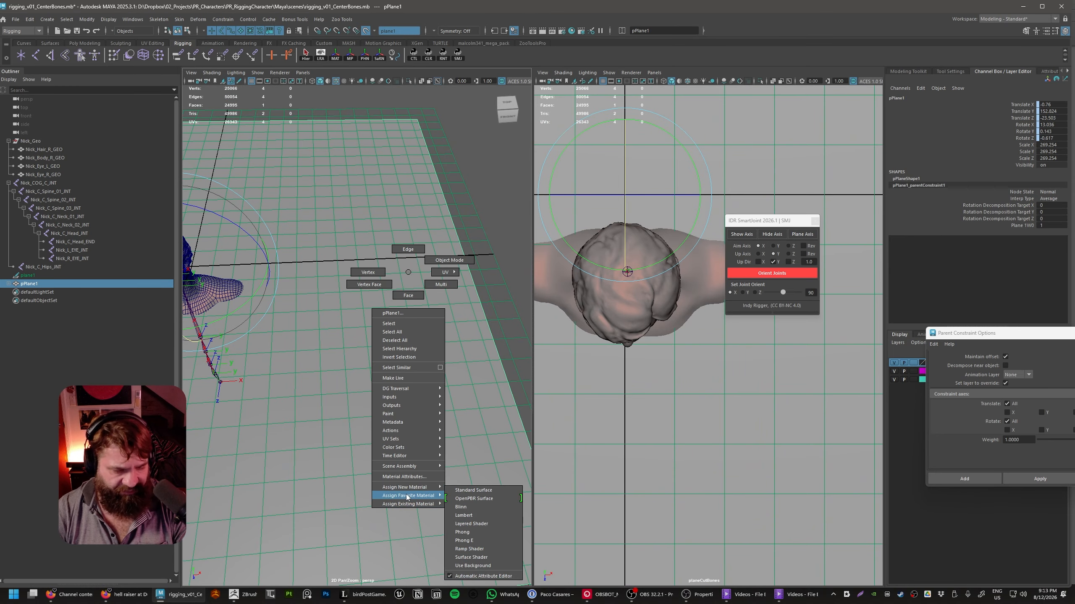
pyautogui.click(468, 515)
pyautogui.moveTo(977, 203); pyautogui.dragTo(1037, 202)
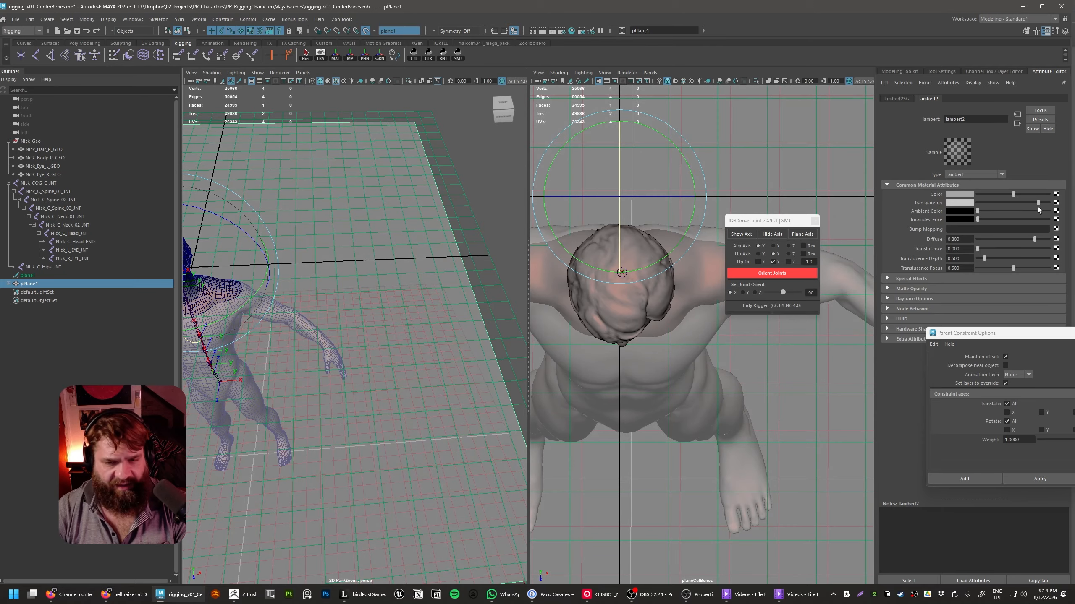
pyautogui.keyDown('alt'); pyautogui.moveTo(367, 274); pyautogui.dragTo(369, 300, button='middle'); pyautogui.keyUp('alt')
pyautogui.click(510, 247)
# - Create a two-joint chain about 15.5 units long on the live plane, from the collarbone beside the neck to the shoulder centre
pyautogui.keyDown('alt'); pyautogui.moveTo(679, 335); pyautogui.dragTo(654, 379, button='middle'); pyautogui.keyUp('alt')
pyautogui.press('space')
pyautogui.click(720, 443)
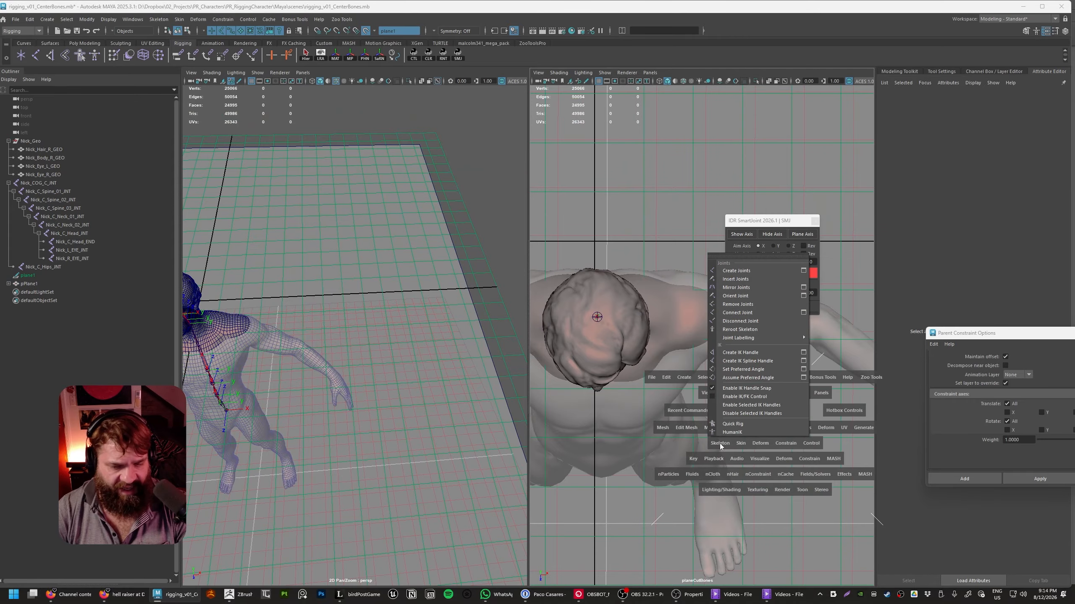
pyautogui.click(764, 273)
pyautogui.scroll(5, 630, 303)
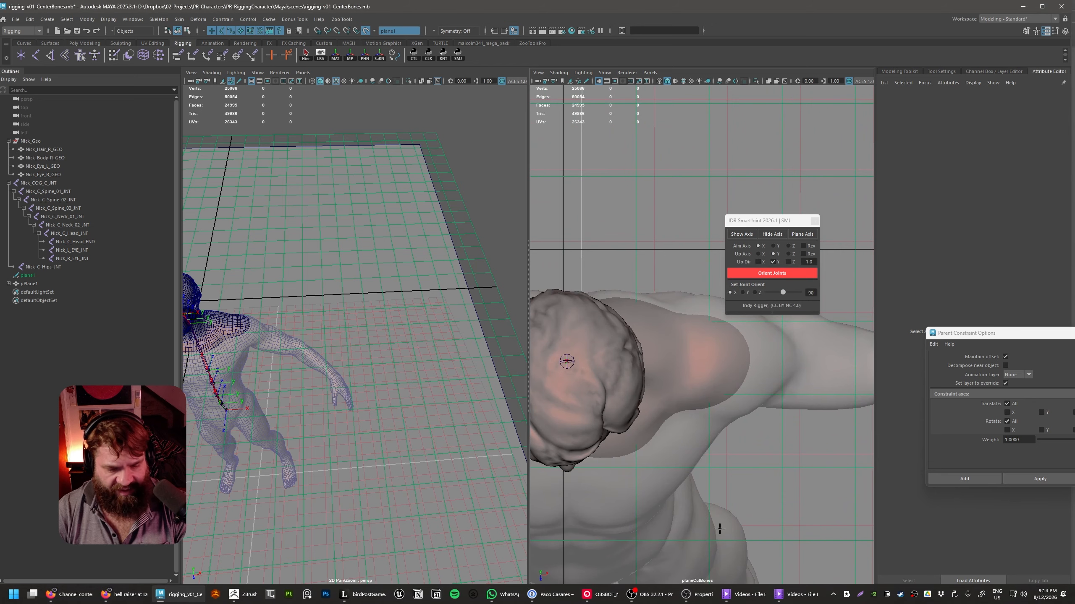
pyautogui.keyDown('alt'); pyautogui.moveTo(733, 469); pyautogui.dragTo(716, 402, button='middle'); pyautogui.keyUp('alt')
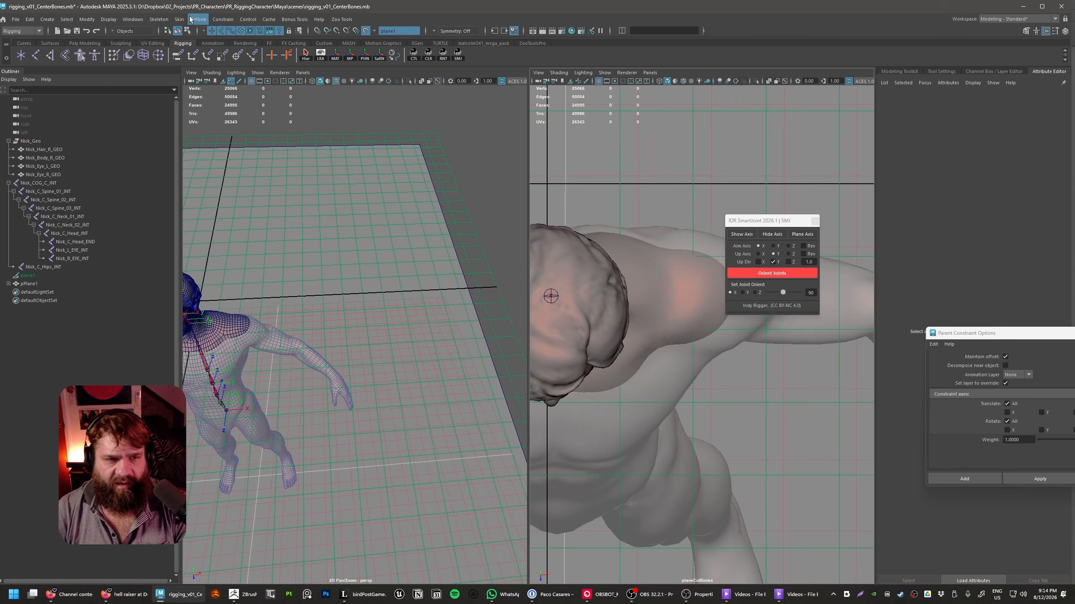
pyautogui.press('space')
pyautogui.click(736, 400)
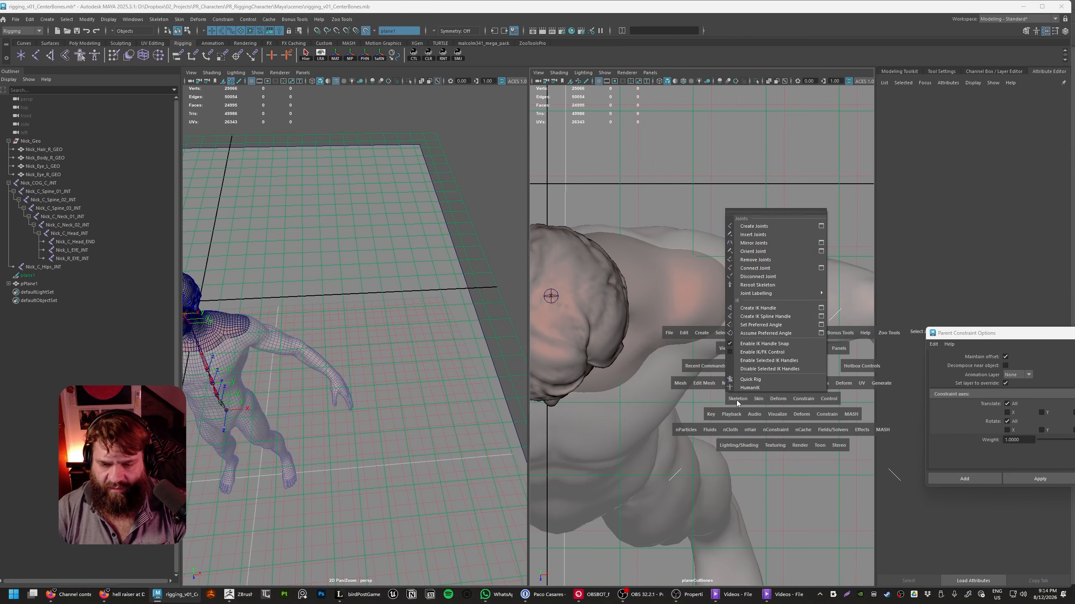
pyautogui.click(754, 226)
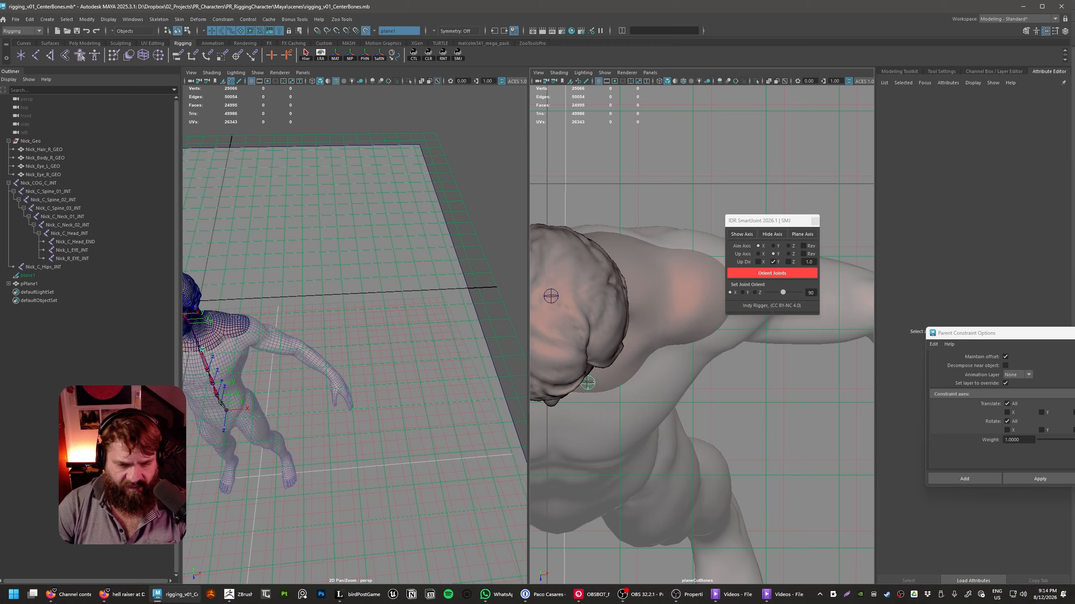
pyautogui.click(593, 359)
pyautogui.moveTo(689, 305)
pyautogui.mouseDown()
pyautogui.moveTo(694, 329)
pyautogui.moveTo(686, 293)
pyautogui.mouseUp()
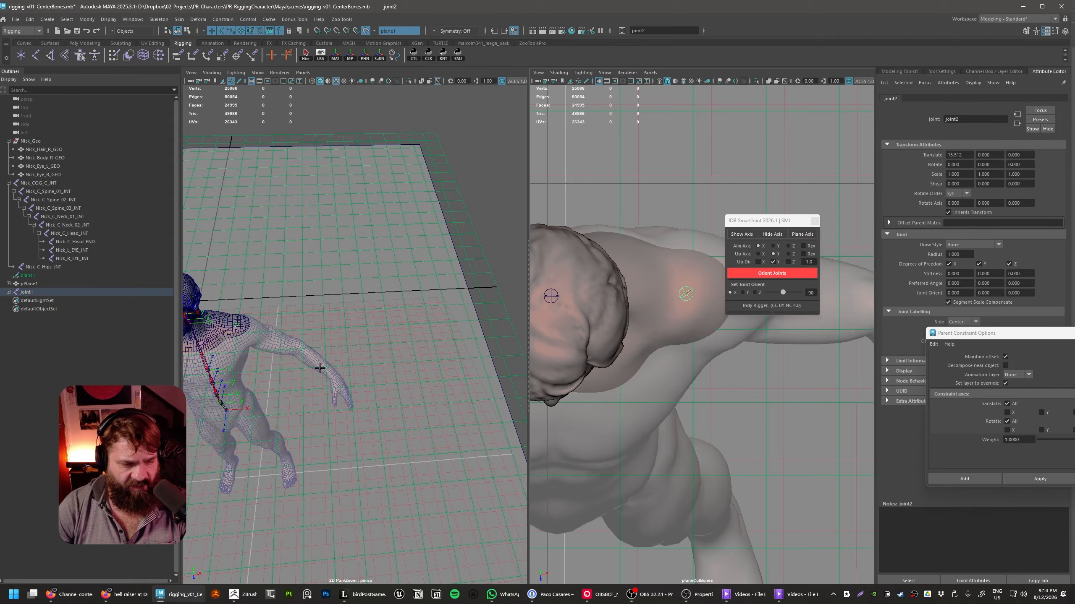
# - Examine the new collarbone and shoulder joints inside the body from several angles in the perspective view, selecting joint1
pyautogui.keyDown('alt'); pyautogui.moveTo(320, 368); pyautogui.dragTo(428, 347, button='middle'); pyautogui.keyUp('alt')
pyautogui.keyDown('alt'); pyautogui.moveTo(427, 347); pyautogui.dragTo(453, 368, button='right'); pyautogui.keyUp('alt')
pyautogui.keyDown('alt'); pyautogui.moveTo(453, 368); pyautogui.dragTo(360, 292); pyautogui.keyUp('alt')
pyautogui.keyDown('alt'); pyautogui.moveTo(360, 293); pyautogui.dragTo(392, 366, button='middle'); pyautogui.keyUp('alt')
pyautogui.keyDown('alt'); pyautogui.moveTo(391, 366); pyautogui.dragTo(400, 382, button='right'); pyautogui.keyUp('alt')
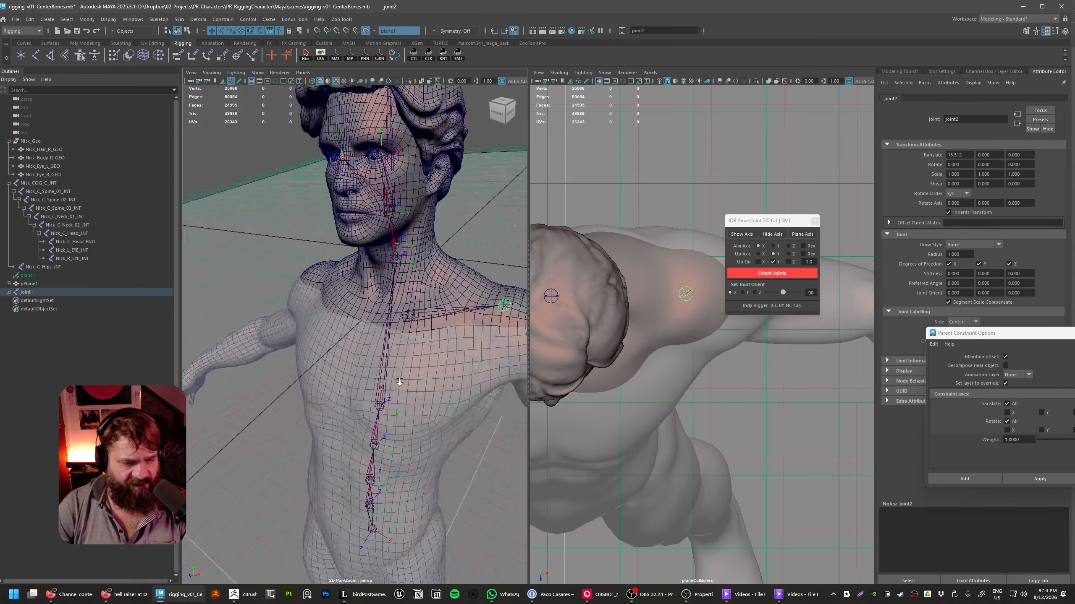
pyautogui.keyDown('alt'); pyautogui.moveTo(399, 383); pyautogui.dragTo(365, 300); pyautogui.keyUp('alt')
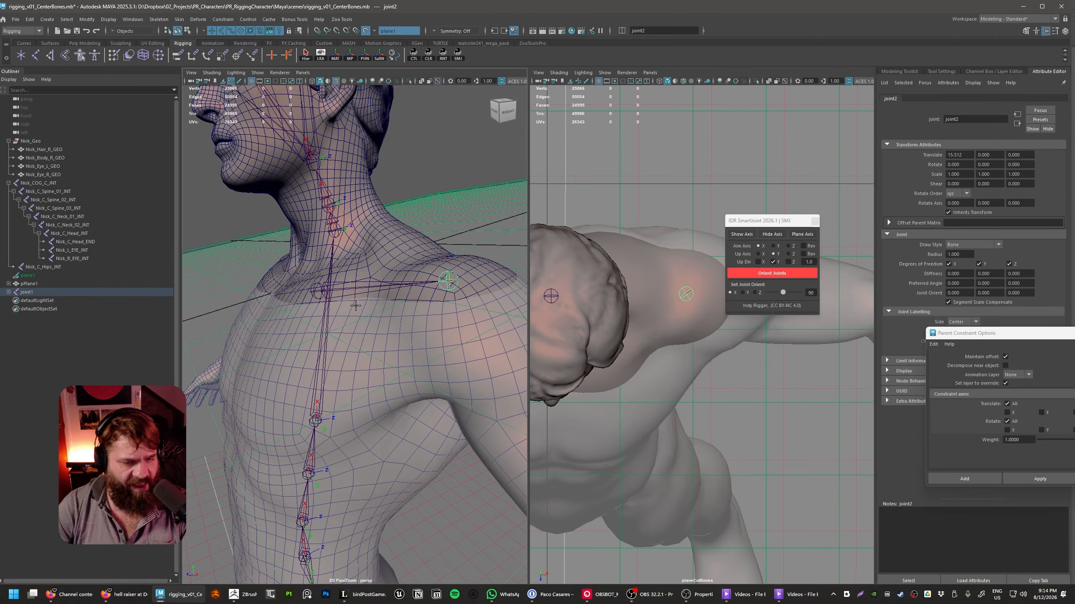
pyautogui.keyDown('alt'); pyautogui.moveTo(363, 348); pyautogui.dragTo(313, 297, button='right'); pyautogui.keyUp('alt')
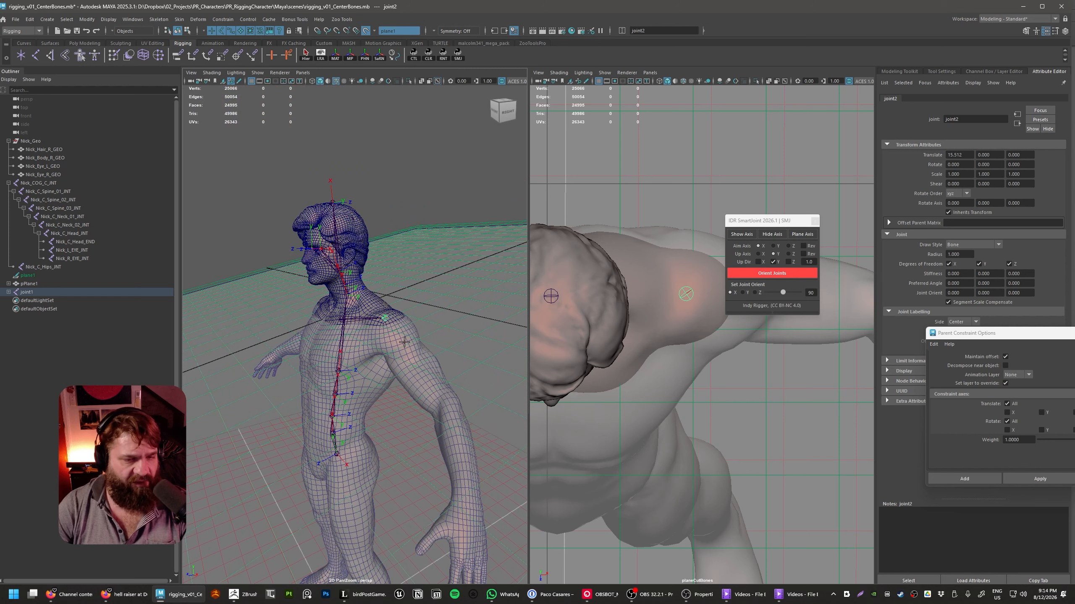
pyautogui.click(356, 315)
pyautogui.keyDown('alt'); pyautogui.moveTo(352, 332); pyautogui.dragTo(390, 357); pyautogui.keyUp('alt')
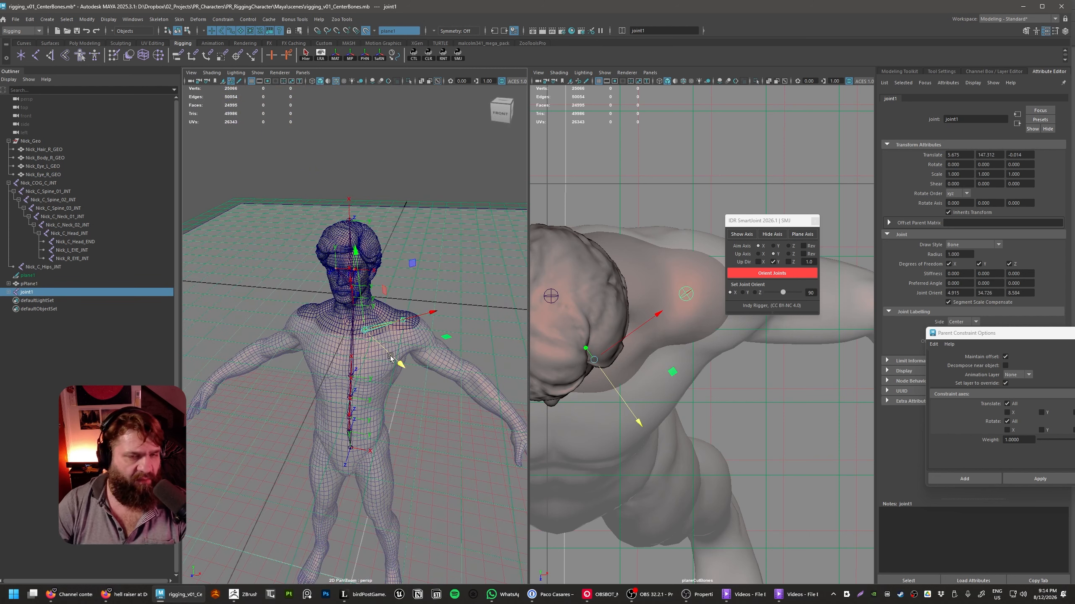
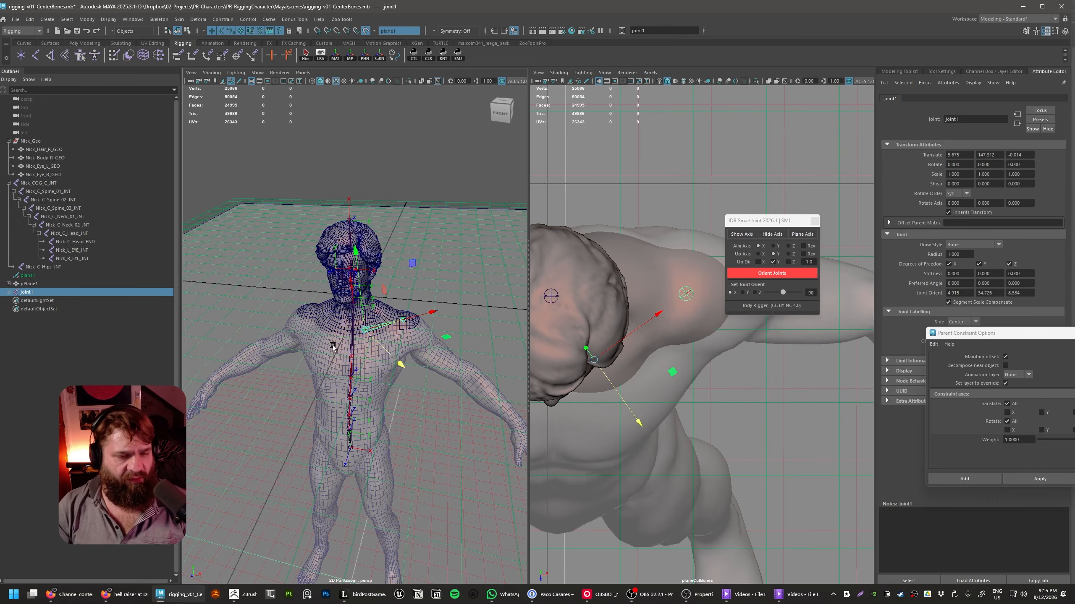
# - Select the collarbone joint joint1 as the child for parenting under Nick_C_Spine_03_JNT
pyautogui.keyDown('alt'); pyautogui.moveTo(359, 321); pyautogui.dragTo(443, 311, button='right'); pyautogui.keyUp('alt')
pyautogui.press('f')
pyautogui.keyDown('alt'); pyautogui.moveTo(477, 339); pyautogui.dragTo(392, 356); pyautogui.keyUp('alt')
pyautogui.click(337, 444)
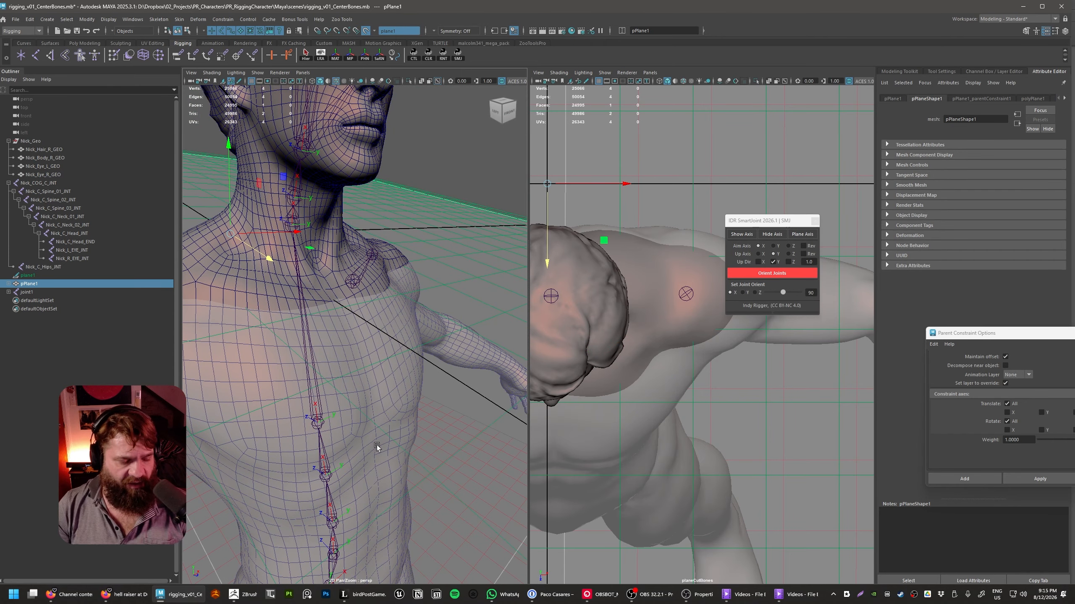
pyautogui.click(306, 402)
pyautogui.keyDown('shift'); pyautogui.click(354, 282); pyautogui.keyUp('shift')
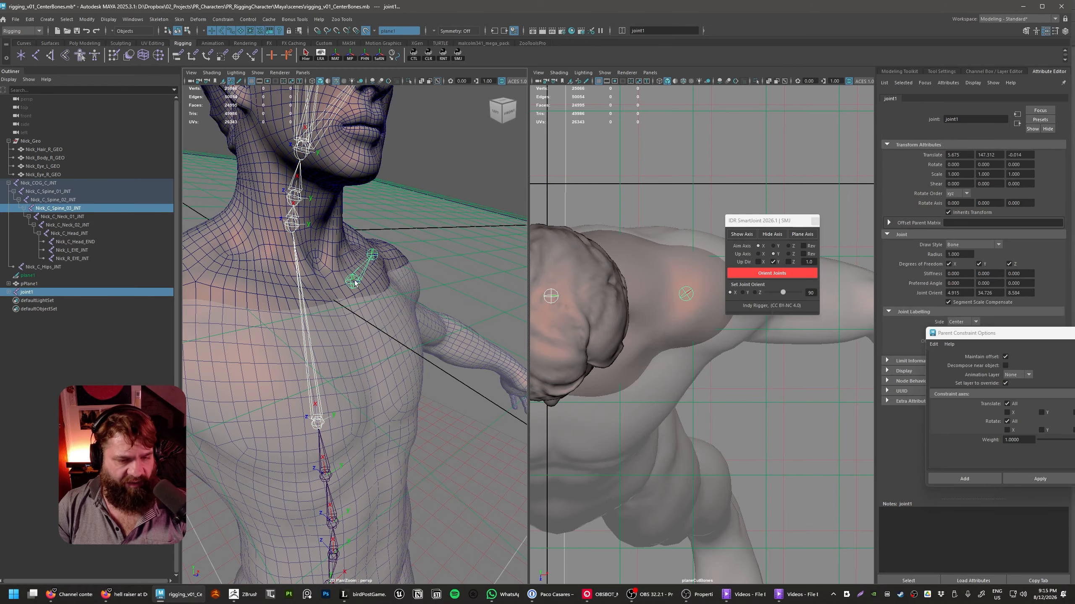
pyautogui.click(446, 163)
pyautogui.click(354, 285)
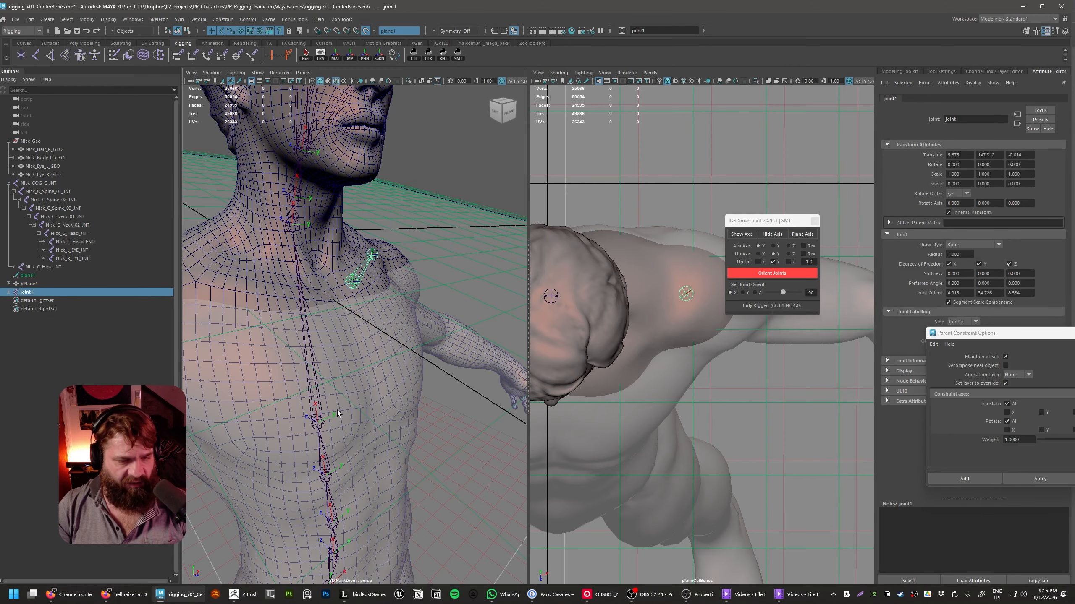
# - Try parenting the joint1 collarbone chain under Nick_C_Spine_03_JNT, and undo the parenting
pyautogui.keyDown('shift'); pyautogui.click(317, 425); pyautogui.keyUp('shift')
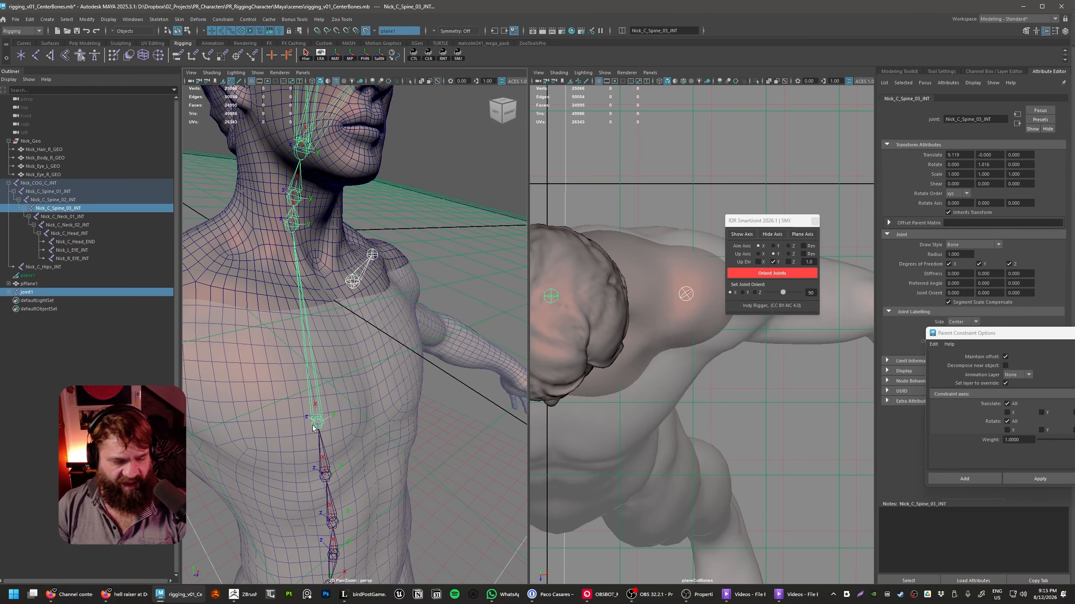
pyautogui.press('p')
pyautogui.keyDown('alt'); pyautogui.moveTo(313, 428); pyautogui.dragTo(350, 282); pyautogui.keyUp('alt')
pyautogui.scroll(-6, 375, 323)
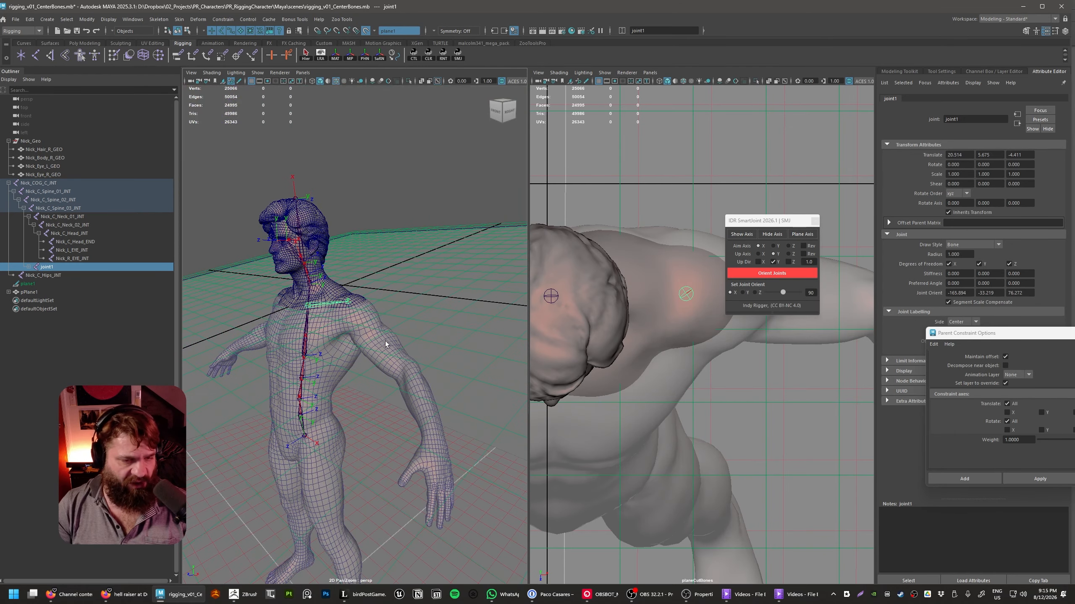
pyautogui.hotkey('ctrl', 'z')
pyautogui.hotkey('ctrl', 'z')
pyautogui.hotkey('ctrl', 'z')
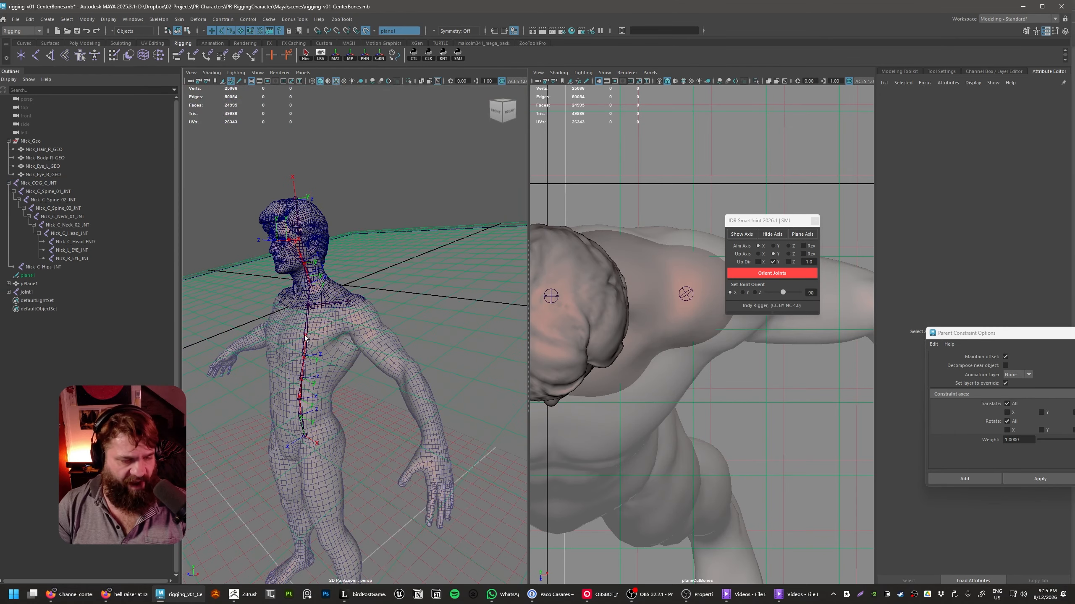
# - Select the plane1 sketch plane and move it sideways toward the character's arm
pyautogui.keyDown('alt'); pyautogui.moveTo(305, 337); pyautogui.dragTo(373, 341); pyautogui.keyUp('alt')
pyautogui.scroll(10, 372, 341)
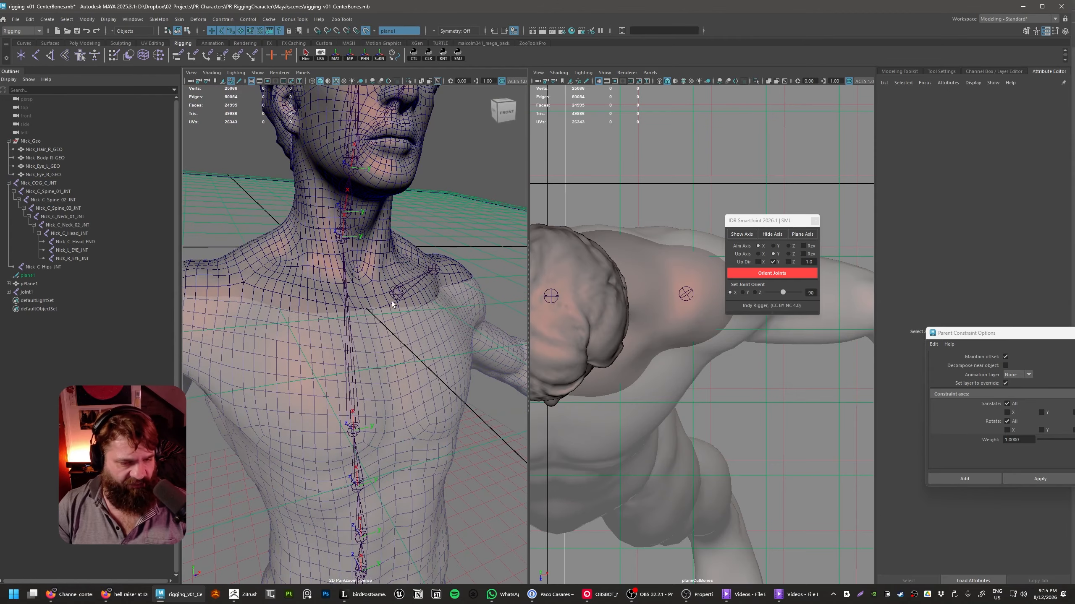
pyautogui.click(396, 297)
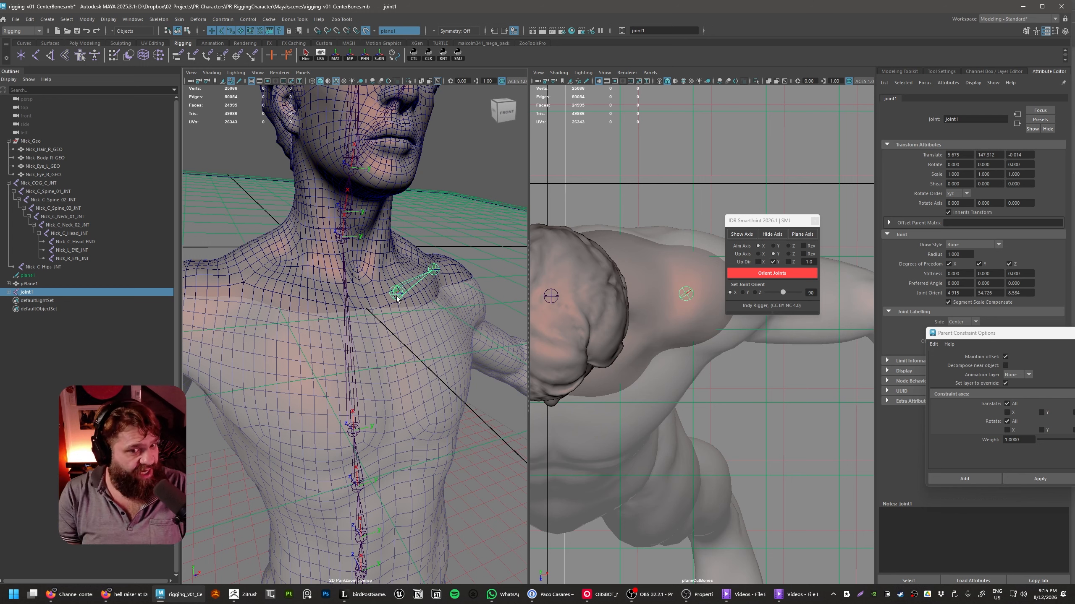
pyautogui.click(28, 275)
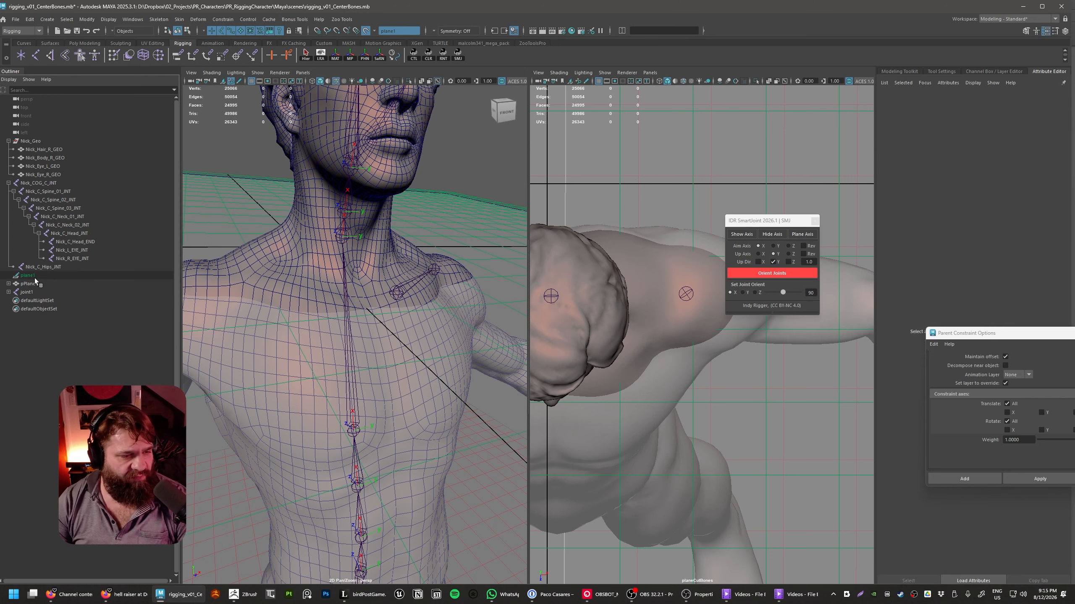
pyautogui.press('f')
pyautogui.keyDown('alt'); pyautogui.moveTo(423, 360); pyautogui.dragTo(355, 355); pyautogui.keyUp('alt')
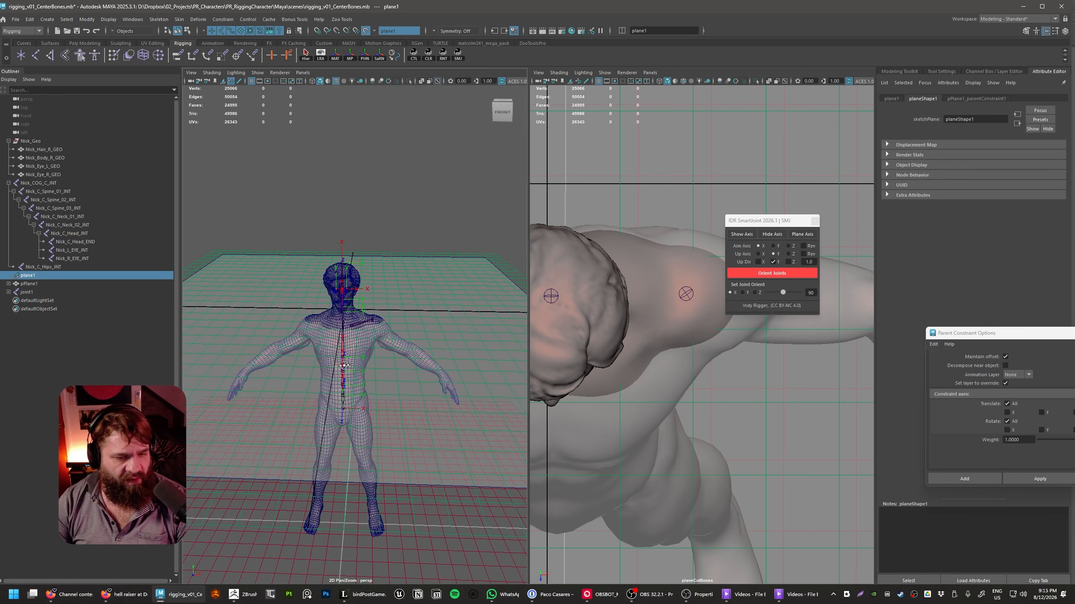
pyautogui.press('w')
pyautogui.keyDown('alt'); pyautogui.moveTo(430, 371); pyautogui.dragTo(353, 340); pyautogui.keyUp('alt')
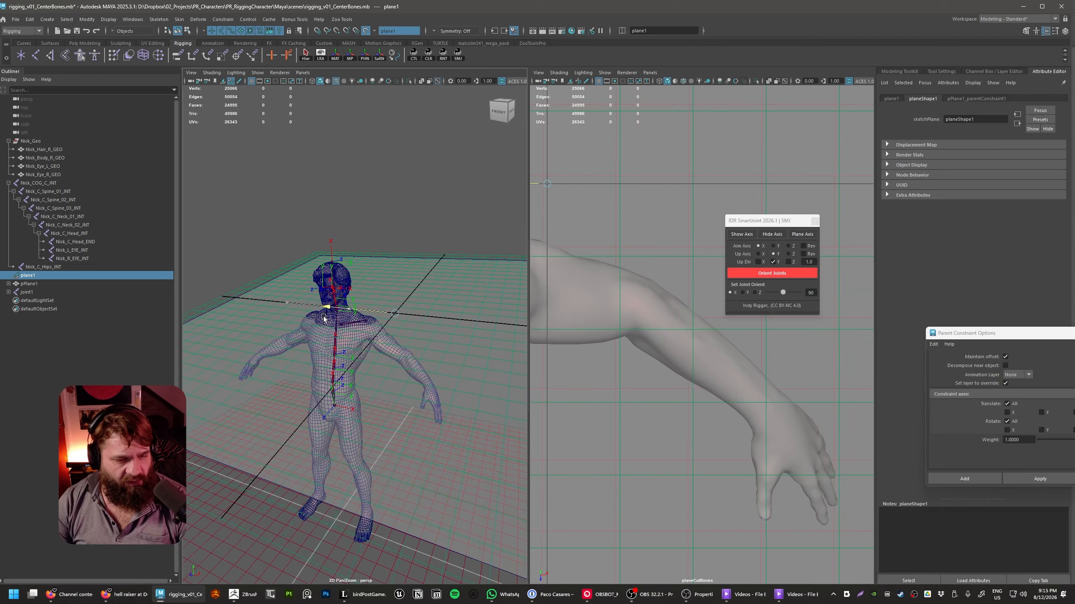
pyautogui.press('e')
# - Make the pPlane1 mesh's Lambert material semi-transparent and change its colour to pink
pyautogui.click(509, 393)
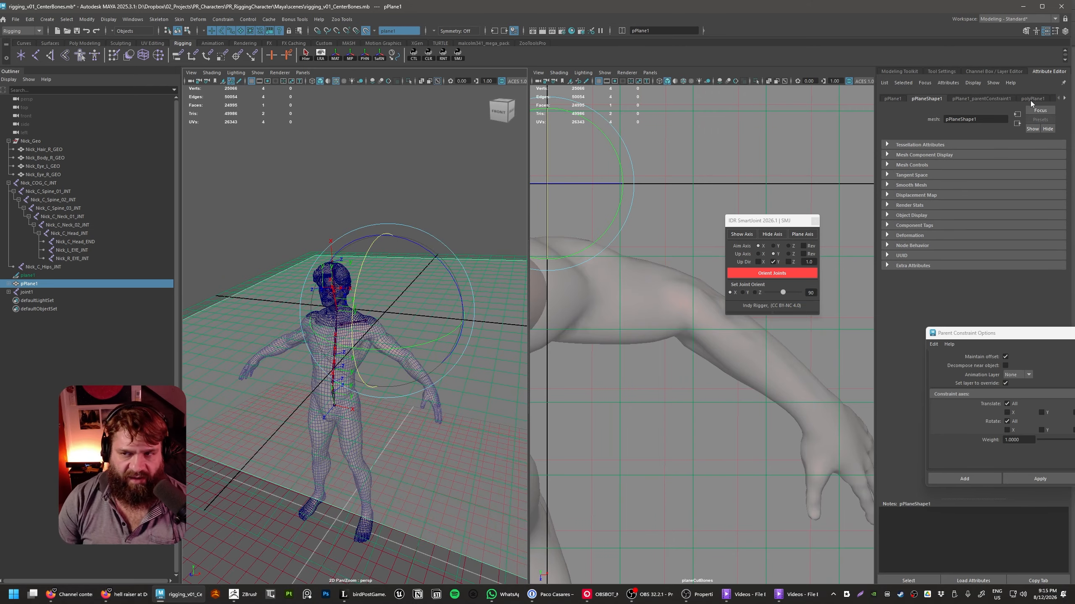
pyautogui.rightClick(498, 381)
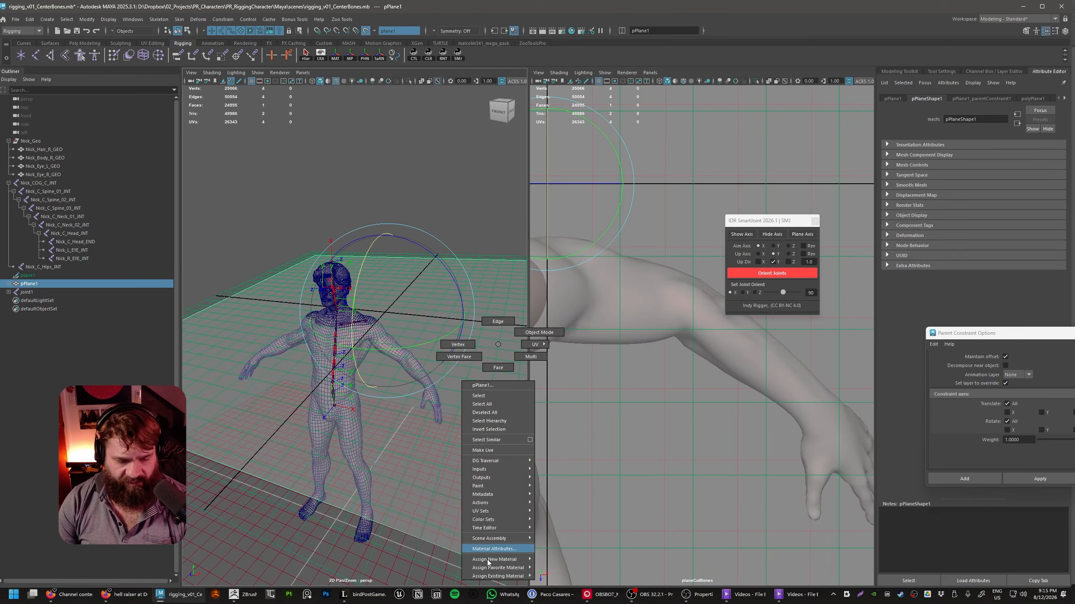
pyautogui.click(499, 549)
pyautogui.click(999, 203)
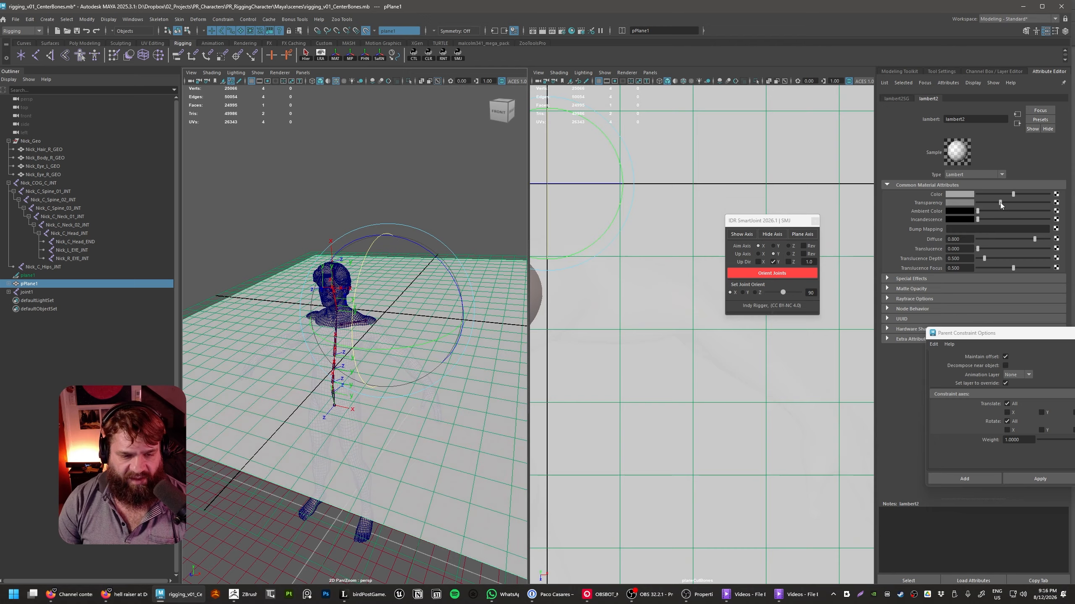
pyautogui.moveTo(1000, 203)
pyautogui.mouseDown()
pyautogui.moveTo(1012, 205)
pyautogui.moveTo(1006, 217)
pyautogui.moveTo(1028, 219)
pyautogui.moveTo(1019, 206)
pyautogui.mouseUp()
pyautogui.click(958, 195)
pyautogui.keyDown('alt'); pyautogui.moveTo(453, 313); pyautogui.dragTo(424, 319); pyautogui.keyUp('alt')
pyautogui.keyDown('alt'); pyautogui.moveTo(423, 319); pyautogui.dragTo(418, 313, button='middle'); pyautogui.keyUp('alt')
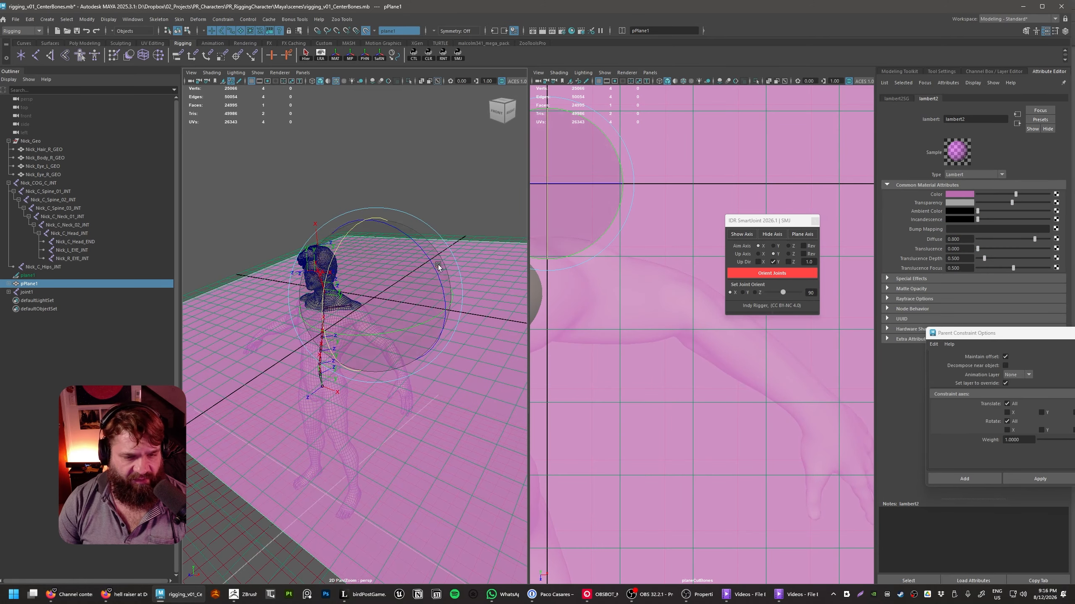
# - Try rotating and moving the pink pPlane1 mesh directly, and undo the changes
pyautogui.moveTo(440, 268); pyautogui.dragTo(447, 322)
pyautogui.press('w')
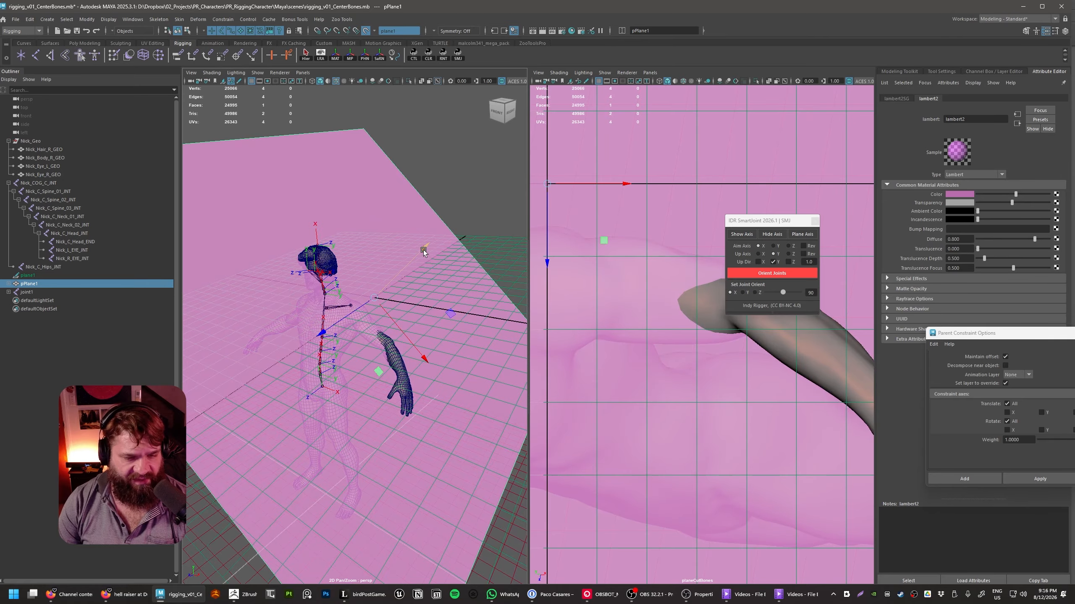
pyautogui.moveTo(422, 250); pyautogui.dragTo(422, 245)
pyautogui.hotkey('ctrl', 'z')
pyautogui.hotkey('ctrl', 'z')
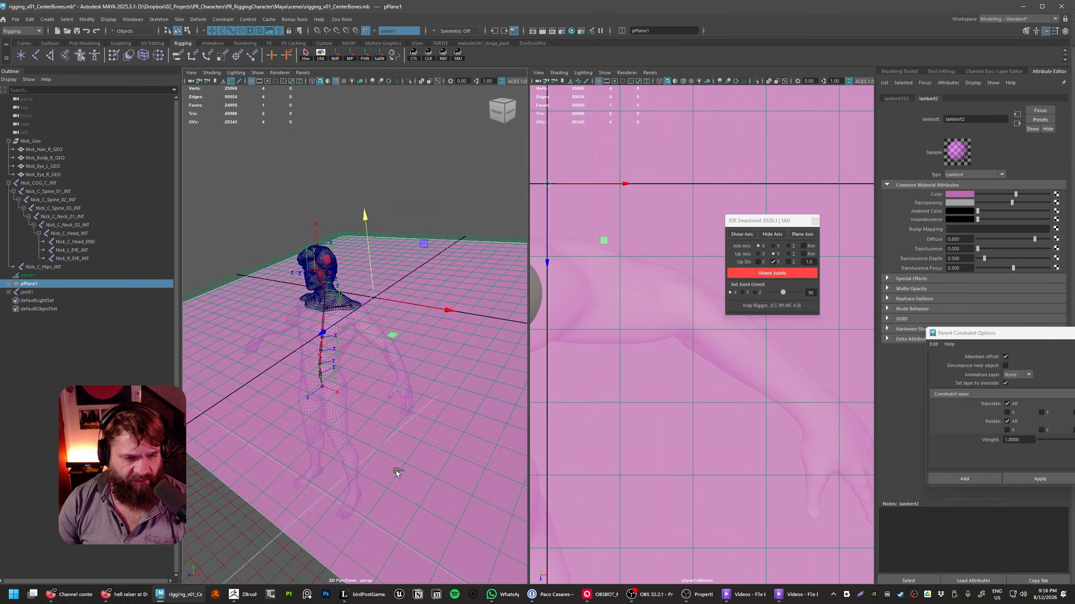
# - Select the plane1 sketch plane and rotate it so it tilts down along the character's arm
pyautogui.click(55, 278)
pyautogui.keyDown('alt'); pyautogui.moveTo(463, 287); pyautogui.dragTo(409, 275, button='right'); pyautogui.keyUp('alt')
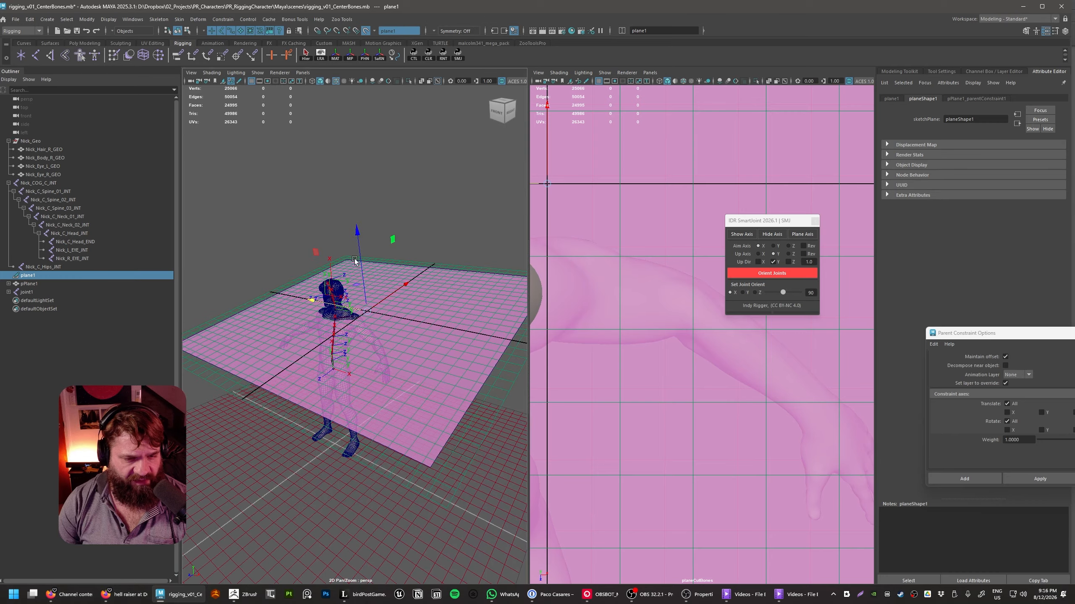
pyautogui.moveTo(386, 259)
pyautogui.mouseDown()
pyautogui.moveTo(395, 293)
pyautogui.moveTo(373, 200)
pyautogui.moveTo(395, 266)
pyautogui.mouseUp()
pyautogui.keyDown('alt'); pyautogui.moveTo(416, 387); pyautogui.dragTo(417, 348); pyautogui.keyUp('alt')
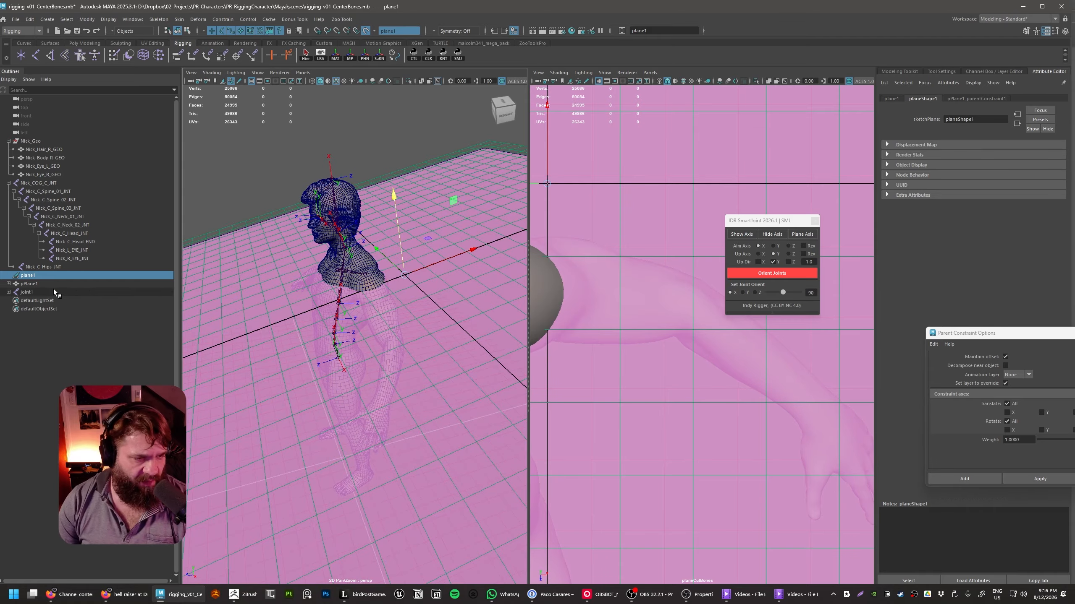
pyautogui.press('e')
pyautogui.moveTo(423, 247); pyautogui.dragTo(342, 307)
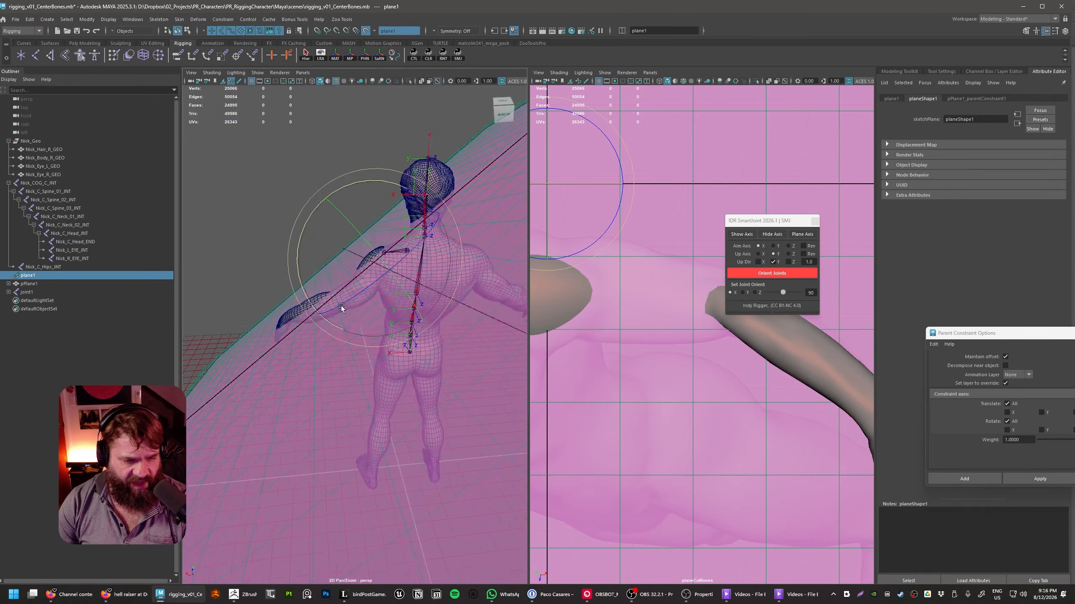
# - Move the tilted sketch plane onto the arm, snapping it to mesh vertices around the elbow
pyautogui.keyDown('alt'); pyautogui.moveTo(342, 308); pyautogui.dragTo(335, 342, button='middle'); pyautogui.keyUp('alt')
pyautogui.keyDown('alt'); pyautogui.moveTo(336, 341); pyautogui.dragTo(392, 359, button='right'); pyautogui.keyUp('alt')
pyautogui.keyDown('alt'); pyautogui.moveTo(391, 360); pyautogui.dragTo(392, 334); pyautogui.keyUp('alt')
pyautogui.press('w')
pyautogui.press('v')
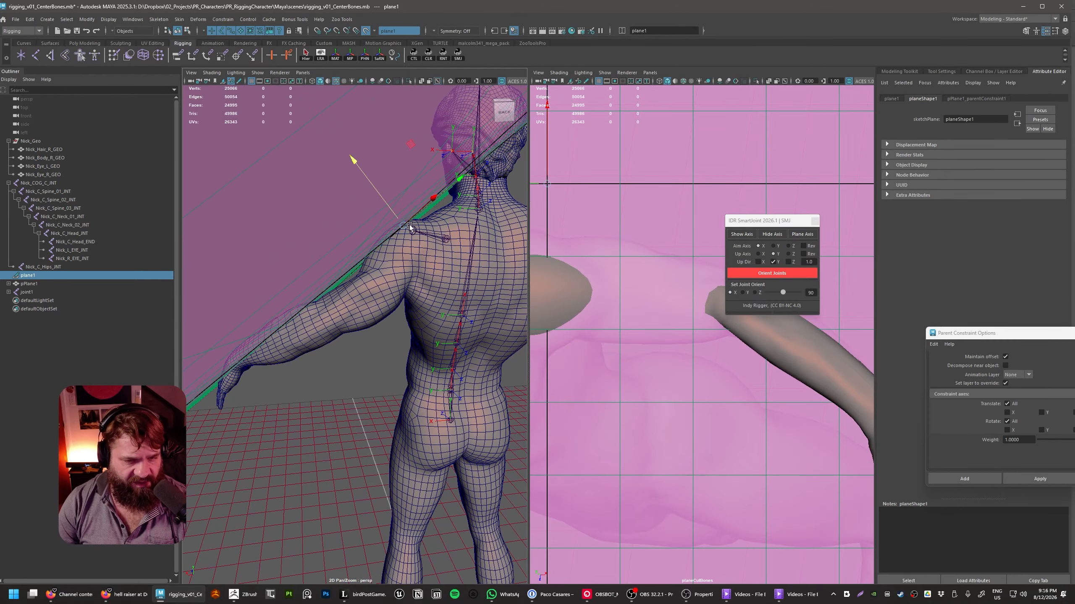
pyautogui.moveTo(404, 227); pyautogui.dragTo(333, 319)
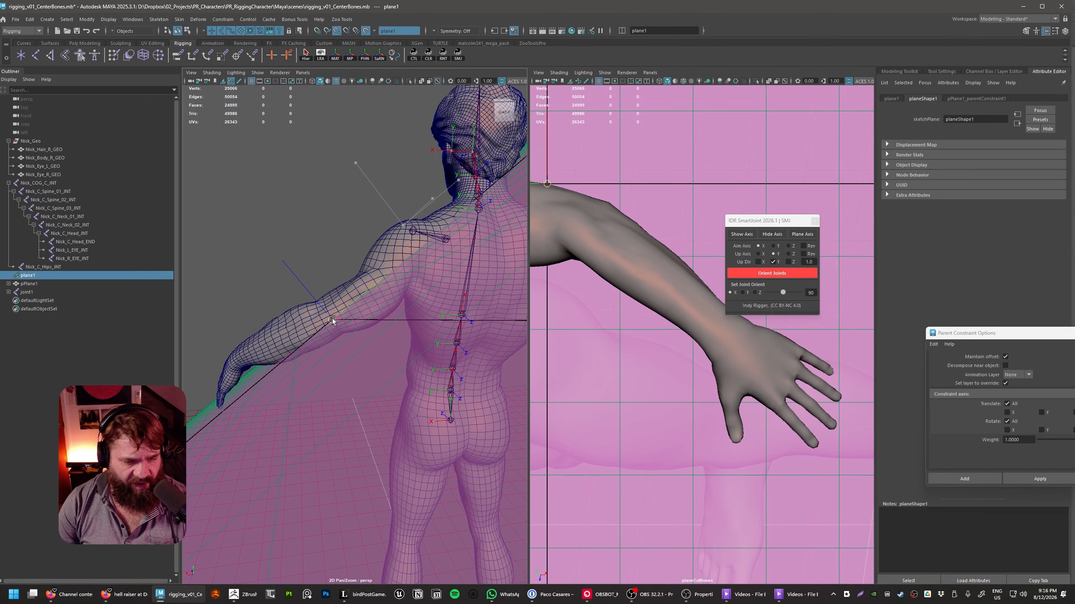
pyautogui.keyDown('alt'); pyautogui.moveTo(469, 351); pyautogui.dragTo(363, 332); pyautogui.keyUp('alt')
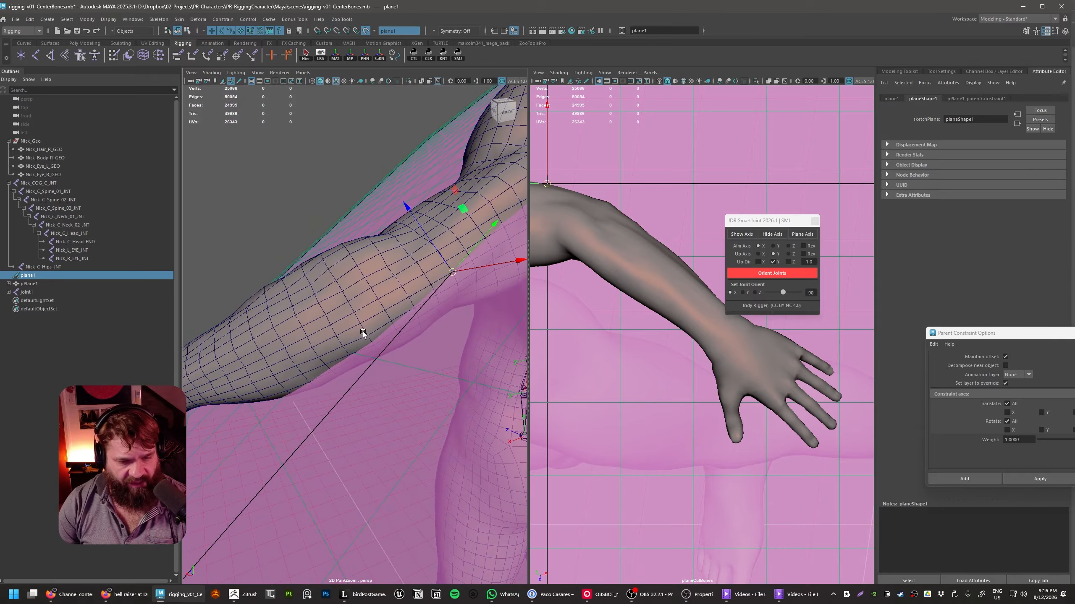
pyautogui.moveTo(453, 274); pyautogui.dragTo(364, 335)
# - Capture a screenshot of the character's shoulder from behind and paste it beside the sketches on the birdPostGame canvas
pyautogui.keyDown('alt'); pyautogui.moveTo(500, 388); pyautogui.dragTo(395, 337); pyautogui.keyUp('alt')
pyautogui.press('e')
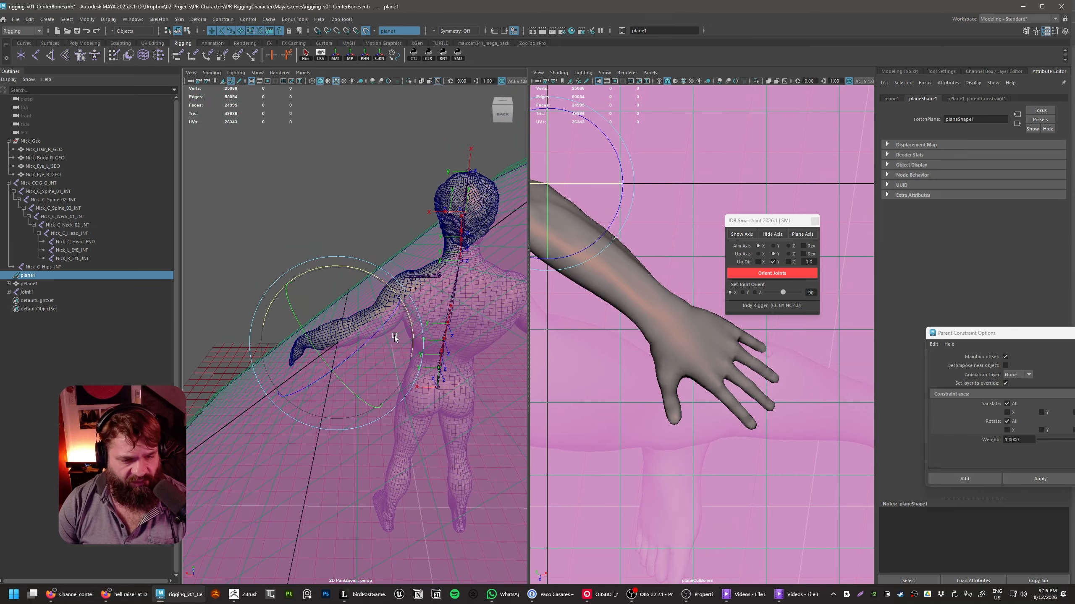
pyautogui.keyDown('alt'); pyautogui.moveTo(422, 302); pyautogui.dragTo(336, 314); pyautogui.keyUp('alt')
pyautogui.keyDown('alt'); pyautogui.moveTo(336, 314); pyautogui.dragTo(402, 351, button='right'); pyautogui.keyUp('alt')
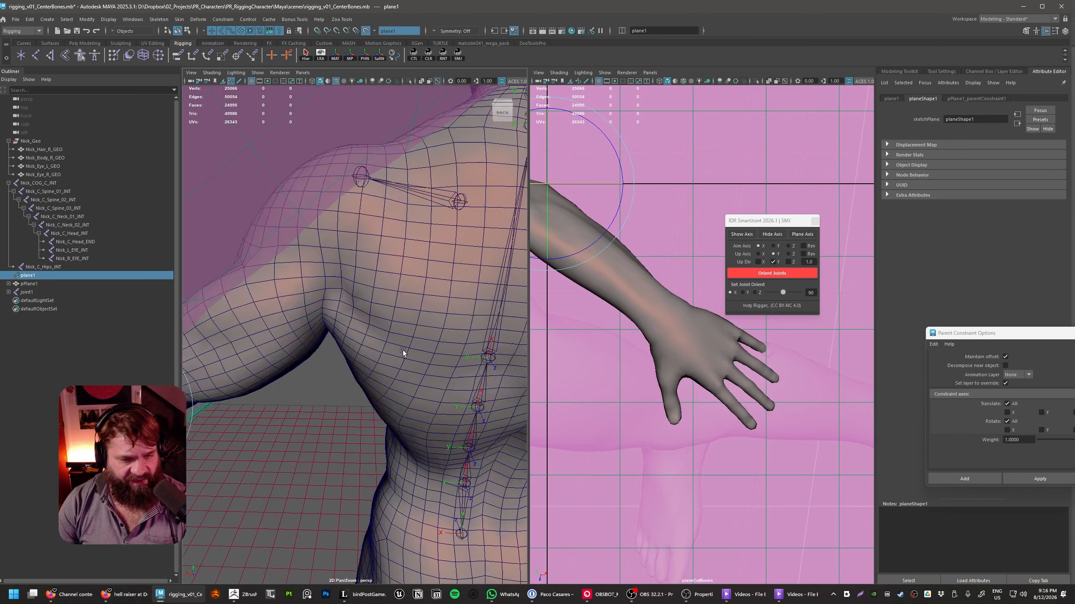
pyautogui.keyDown('alt'); pyautogui.moveTo(402, 351); pyautogui.dragTo(412, 259); pyautogui.keyUp('alt')
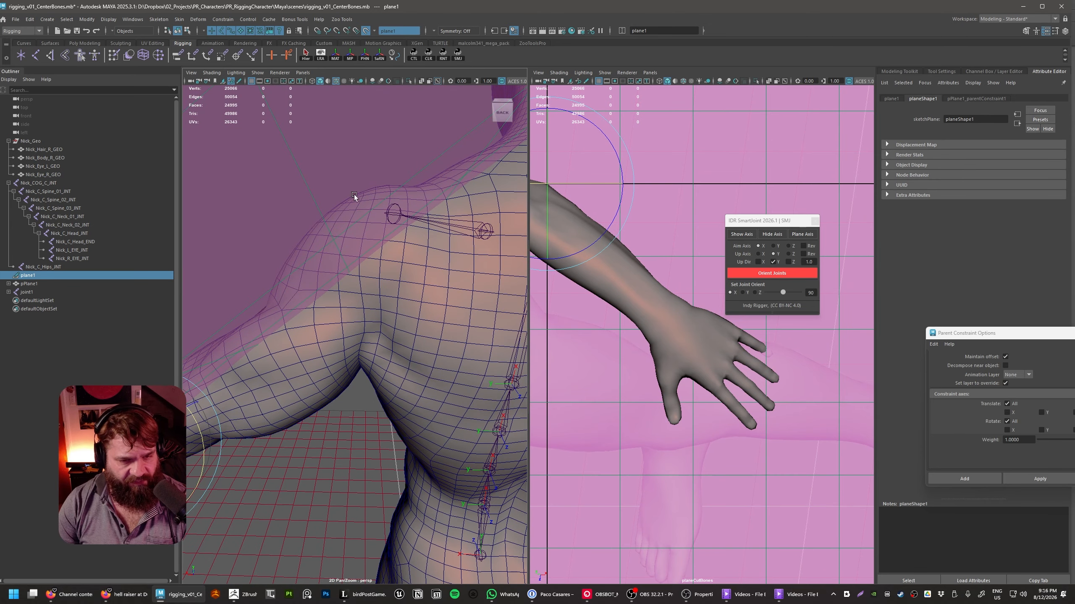
pyautogui.keyDown('alt'); pyautogui.moveTo(408, 400); pyautogui.dragTo(401, 370, button='right'); pyautogui.keyUp('alt')
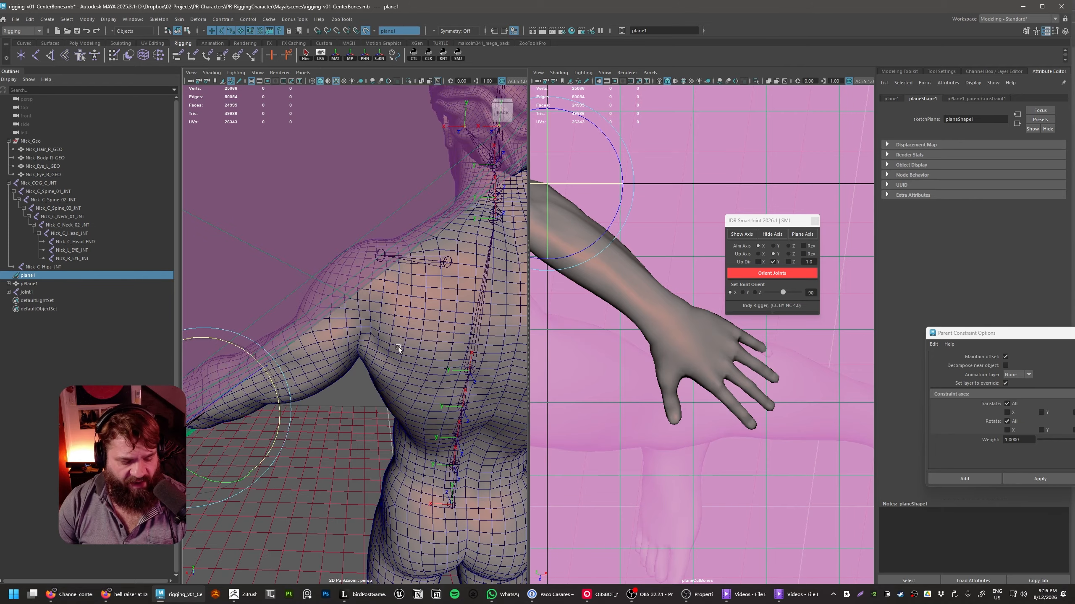
pyautogui.press('super+shift+s')
pyautogui.moveTo(242, 181); pyautogui.dragTo(430, 394)
pyautogui.hotkey('alt', 'Tab')
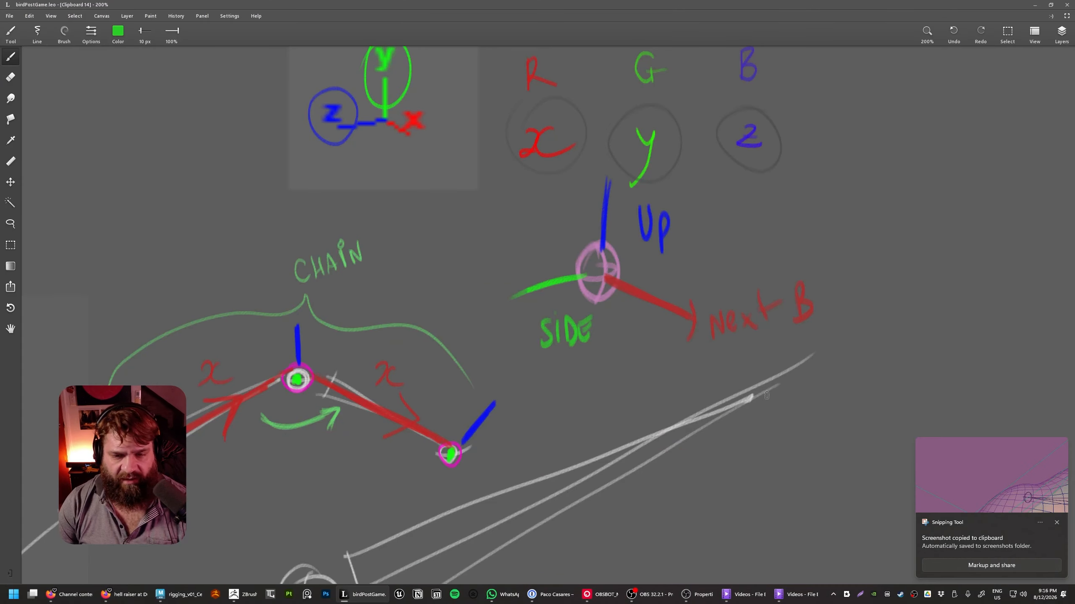
pyautogui.moveTo(836, 306); pyautogui.dragTo(477, 326, button='middle')
pyautogui.hotkey('ctrl', 'v')
pyautogui.moveTo(665, 351); pyautogui.dragTo(567, 352, button='middle')
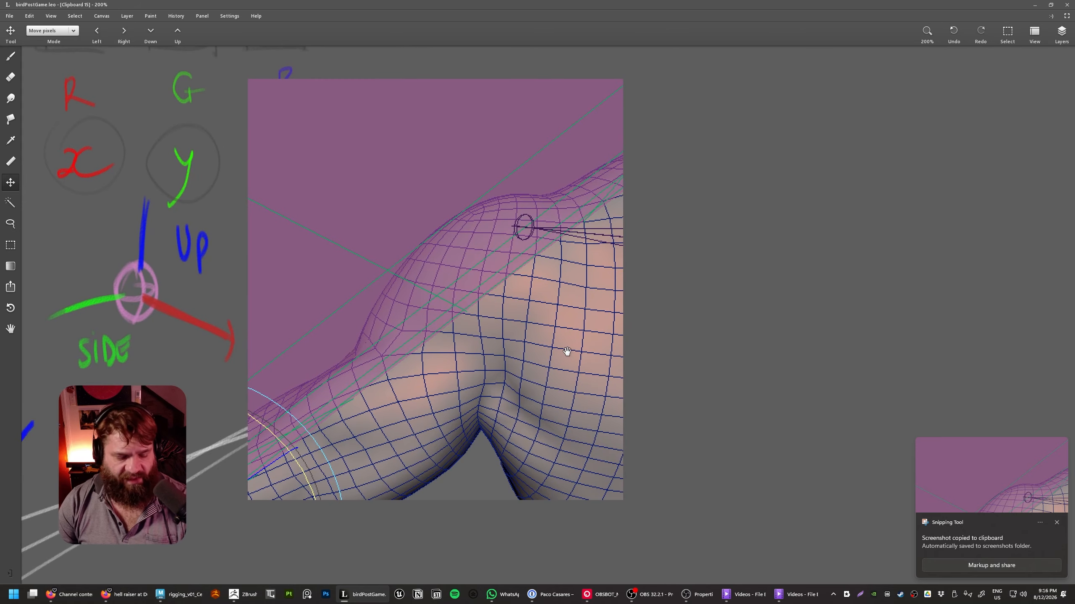
# - Draw a green ellipse around the shoulder in the pasted image, with crossing lines and a filled dot at the centre
pyautogui.press('b')
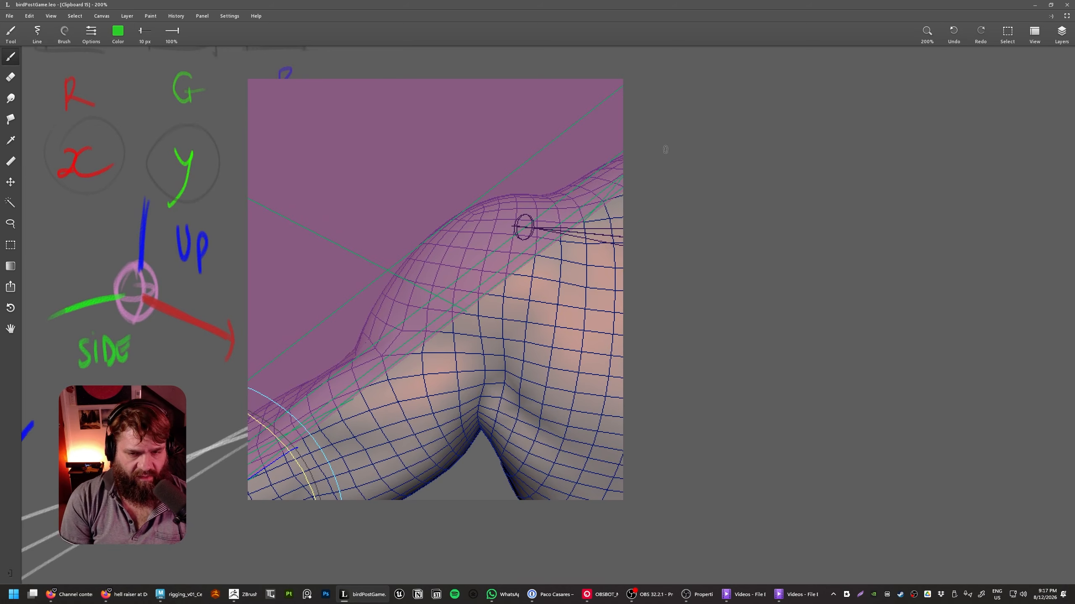
pyautogui.moveTo(533, 196)
pyautogui.mouseDown()
pyautogui.moveTo(436, 231)
pyautogui.moveTo(384, 311)
pyautogui.moveTo(427, 413)
pyautogui.moveTo(542, 381)
pyautogui.moveTo(567, 229)
pyautogui.moveTo(522, 196)
pyautogui.mouseUp()
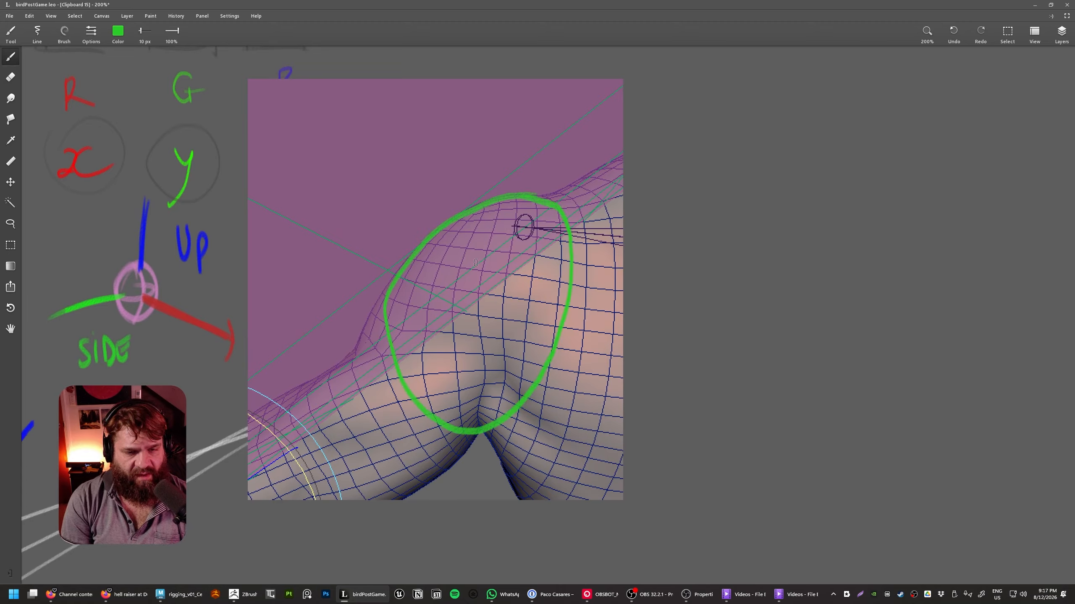
pyautogui.moveTo(387, 309); pyautogui.dragTo(572, 322)
pyautogui.moveTo(485, 324); pyautogui.dragTo(484, 448)
pyautogui.moveTo(481, 311); pyautogui.dragTo(482, 318)
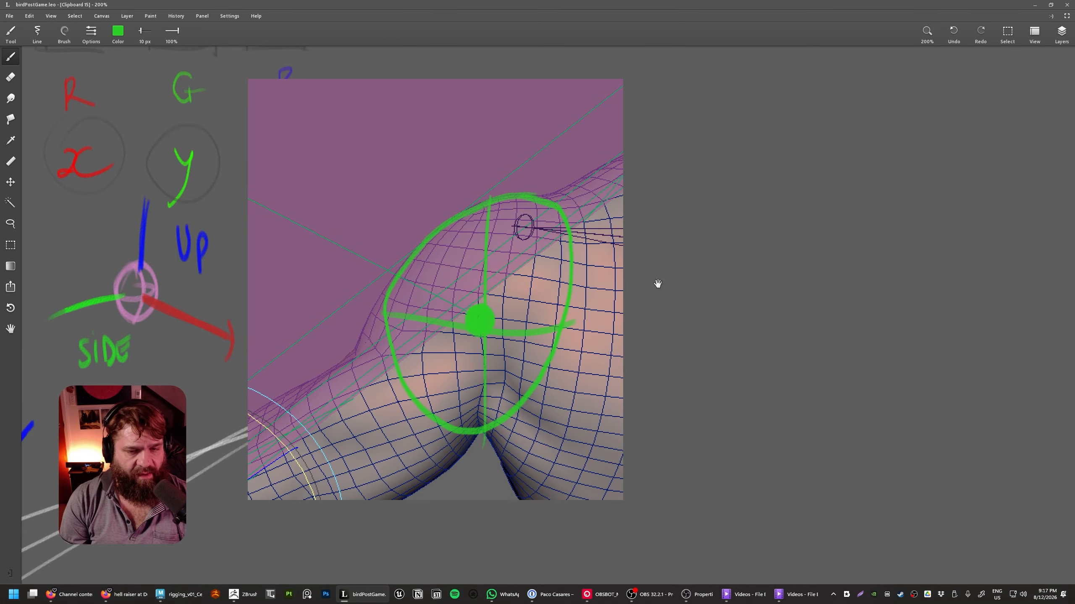
pyautogui.scroll(-3, 657, 284)
# - Switch to the web browser and search for "elbow anatomy"
pyautogui.hotkey('alt', 'Tab')
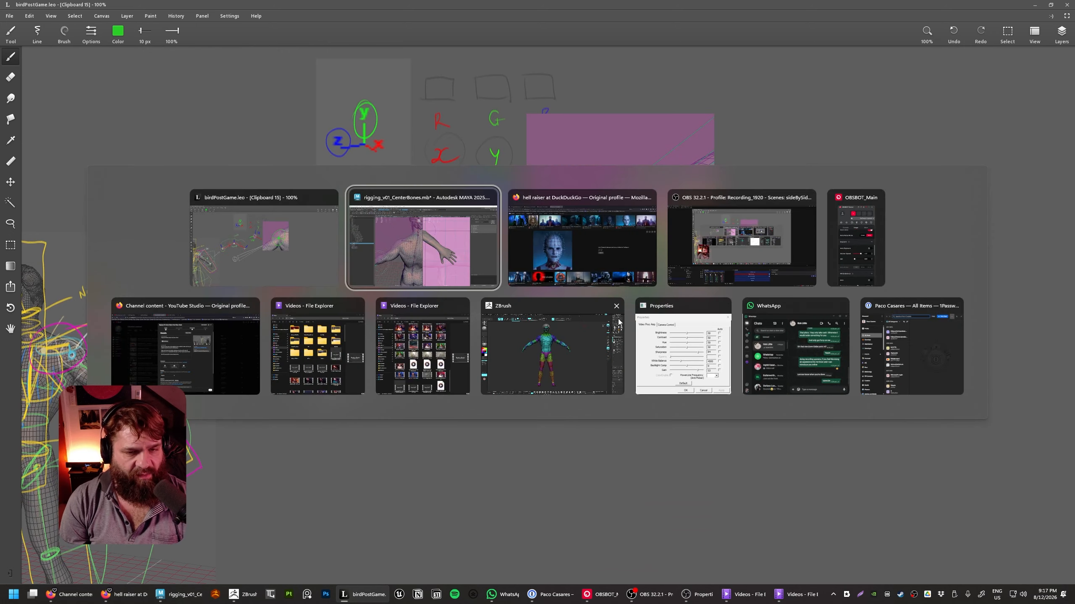
pyautogui.hotkey('alt', 'Tab')
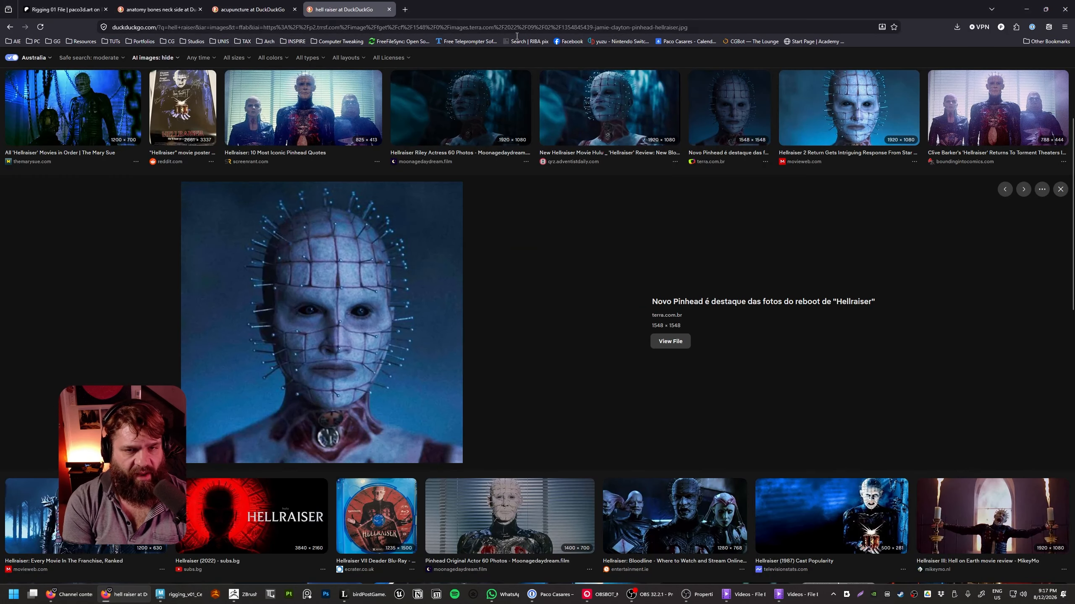
pyautogui.click(517, 34)
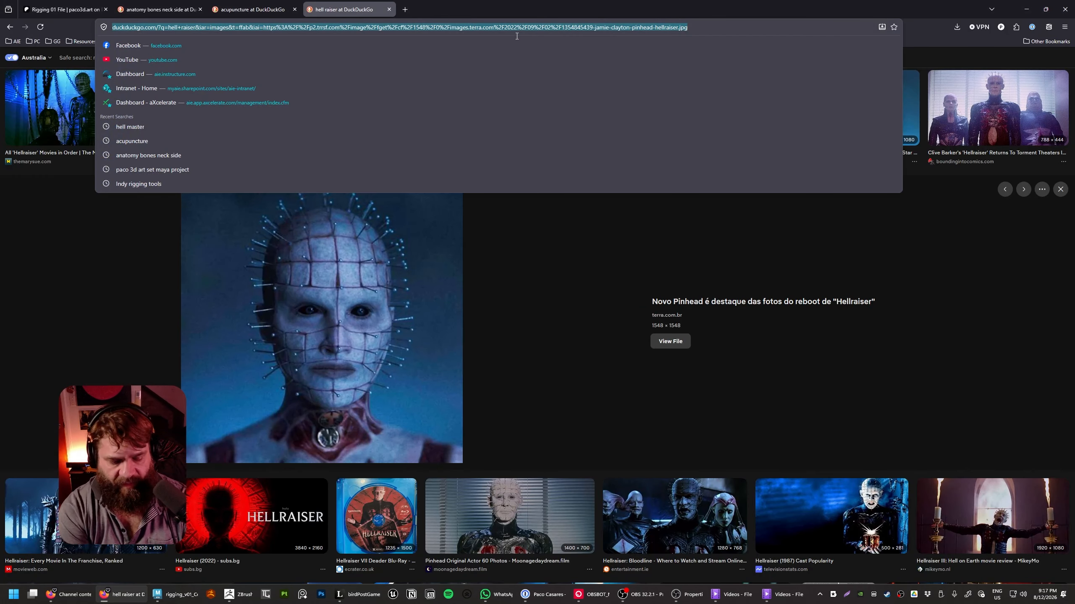
pyautogui.write('enb')
pyautogui.press('BackSpace')
pyautogui.press('BackSpace')
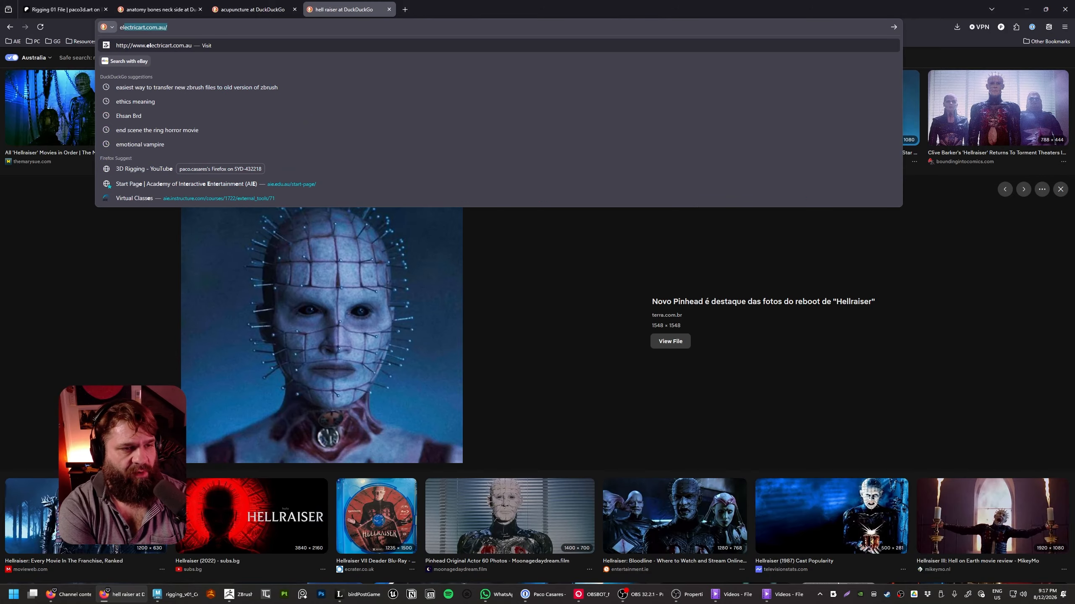
pyautogui.write('lbow anatomy')
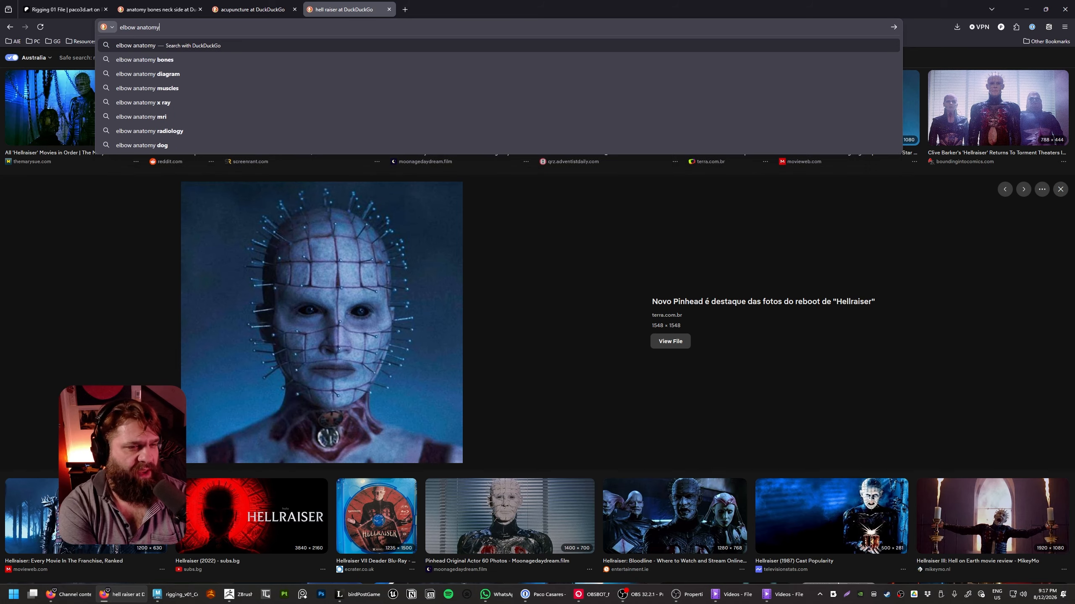
pyautogui.press('Return')
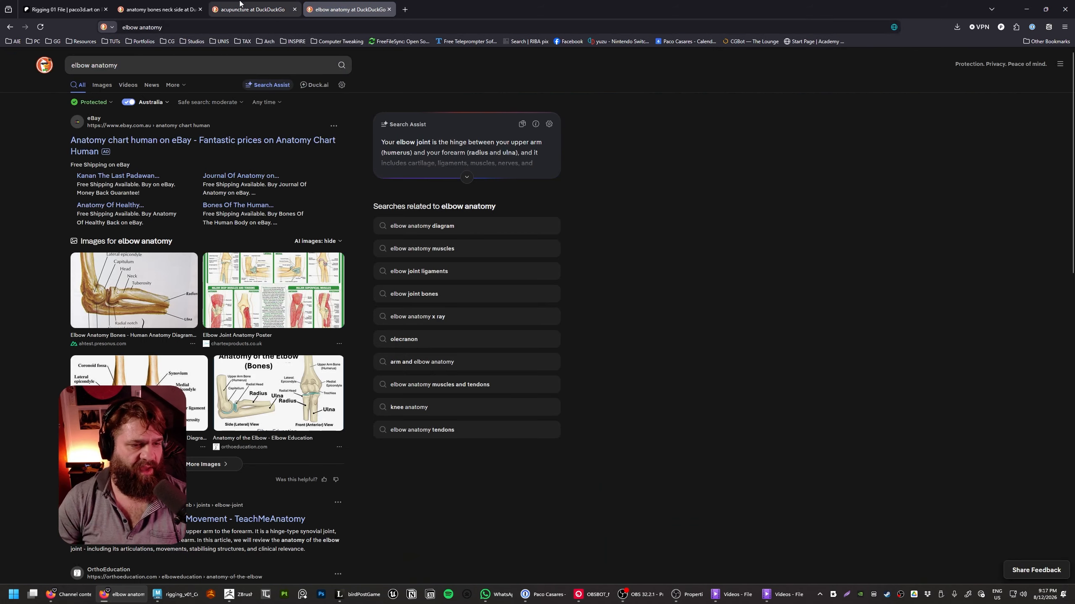
# - Show image results, change the search to "elbow arm" and look through the pictures
pyautogui.click(103, 85)
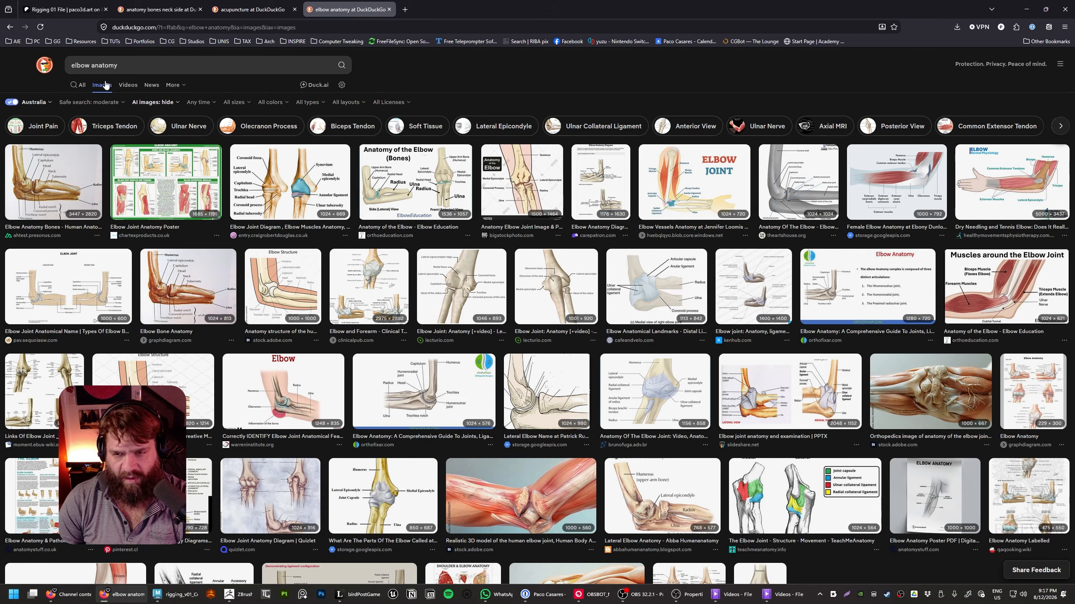
pyautogui.doubleClick(95, 66)
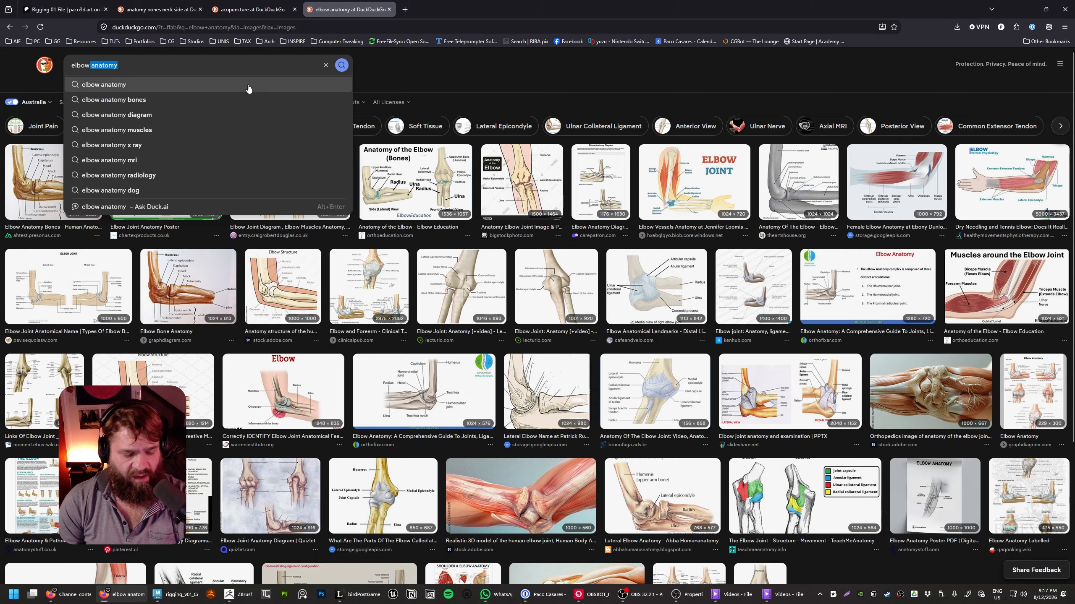
pyautogui.write('arm')
pyautogui.press('Return')
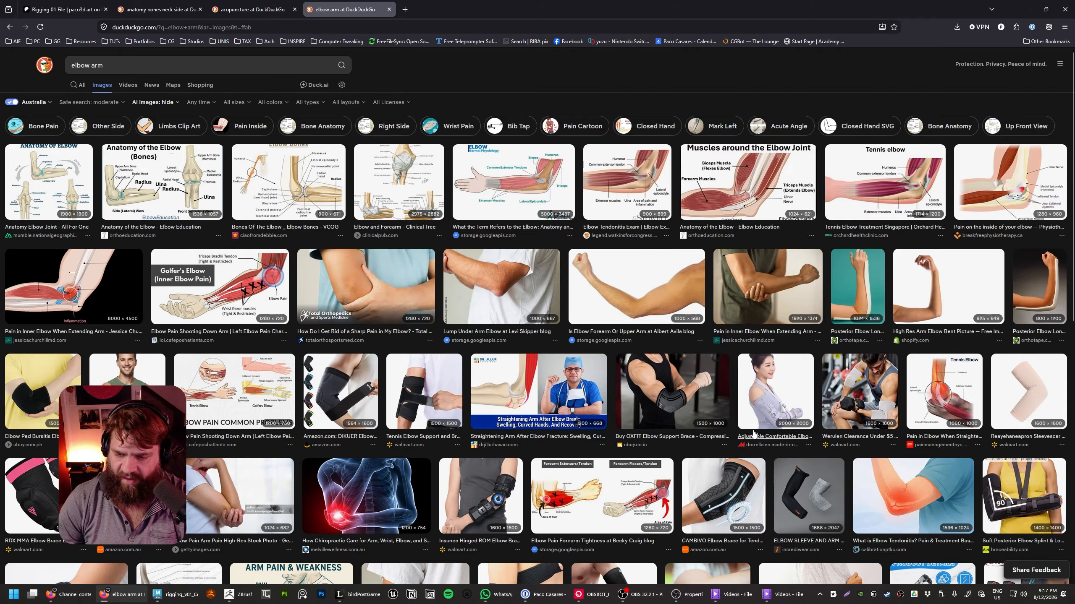
pyautogui.scroll(-8, 601, 431)
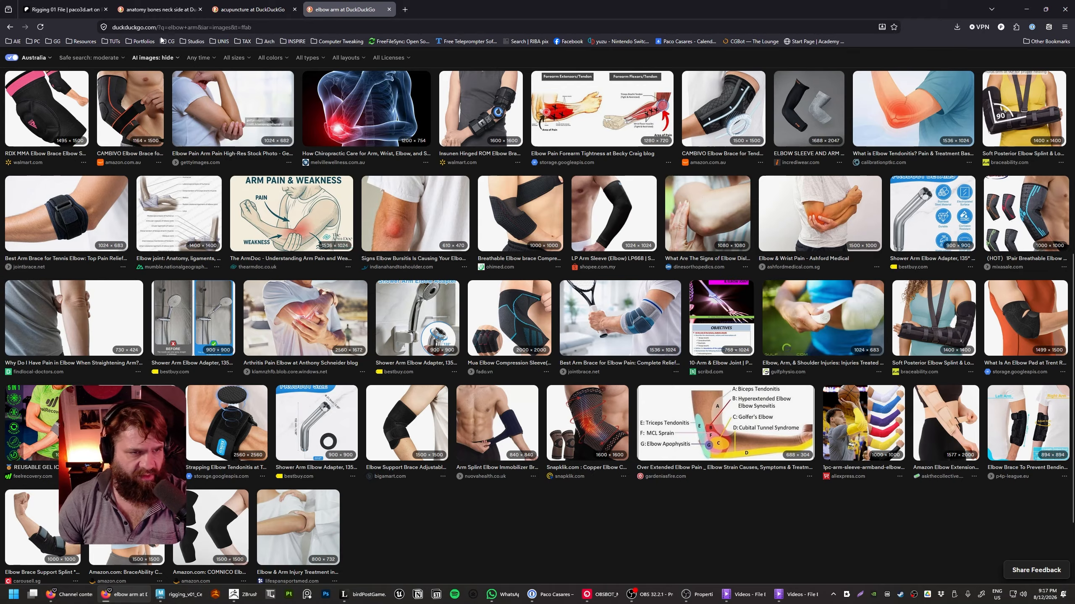
pyautogui.scroll(10, 189, 85)
# - Refine the image search to "elbow arm athletic back" and browse the results for elbow references
pyautogui.click(124, 69)
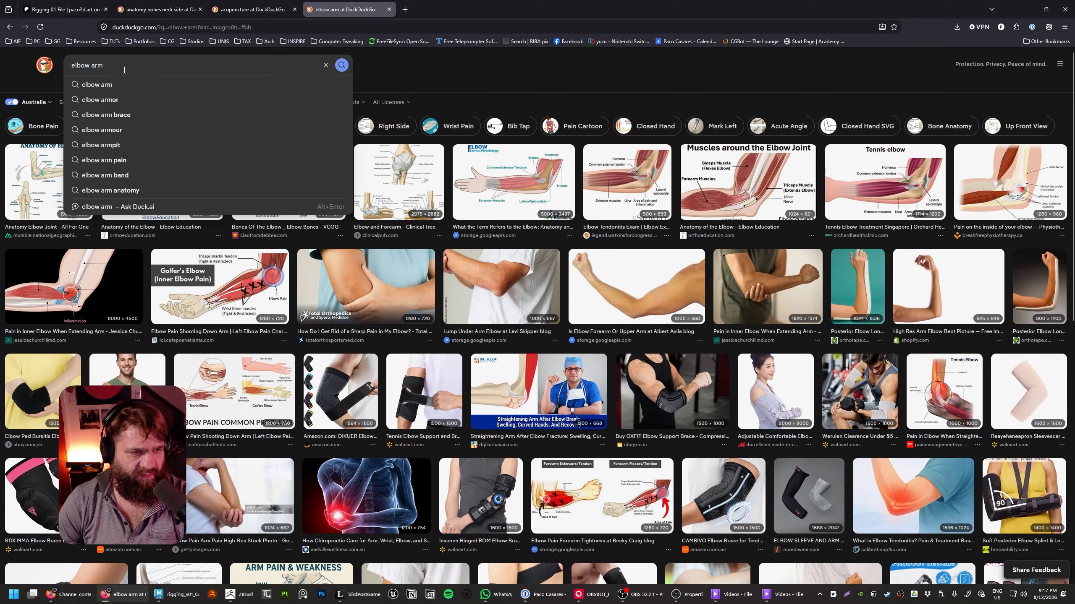
pyautogui.write('ath')
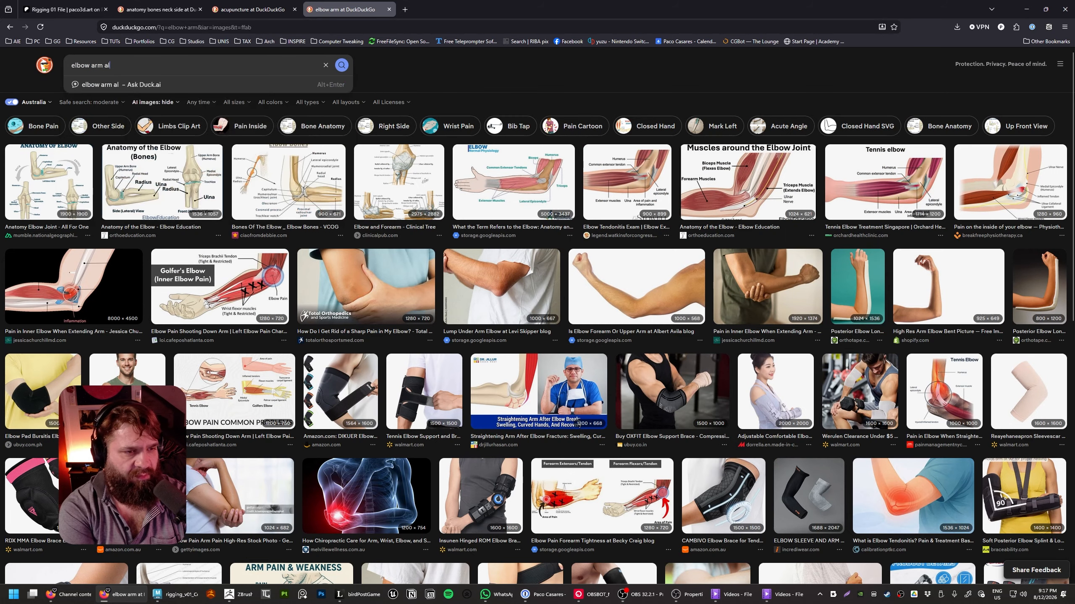
pyautogui.write('letic back')
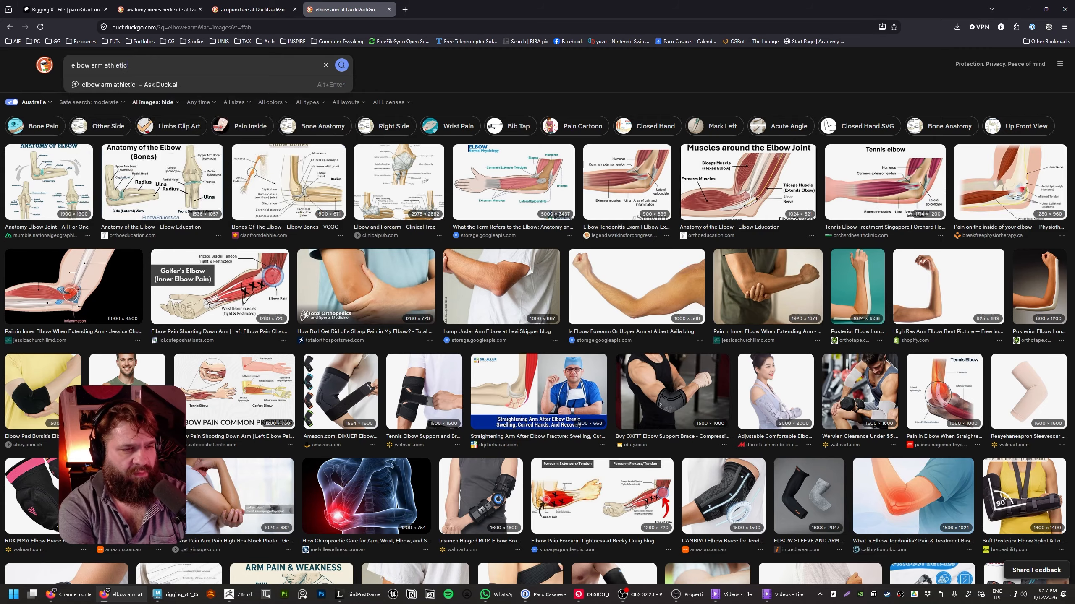
pyautogui.press('Return')
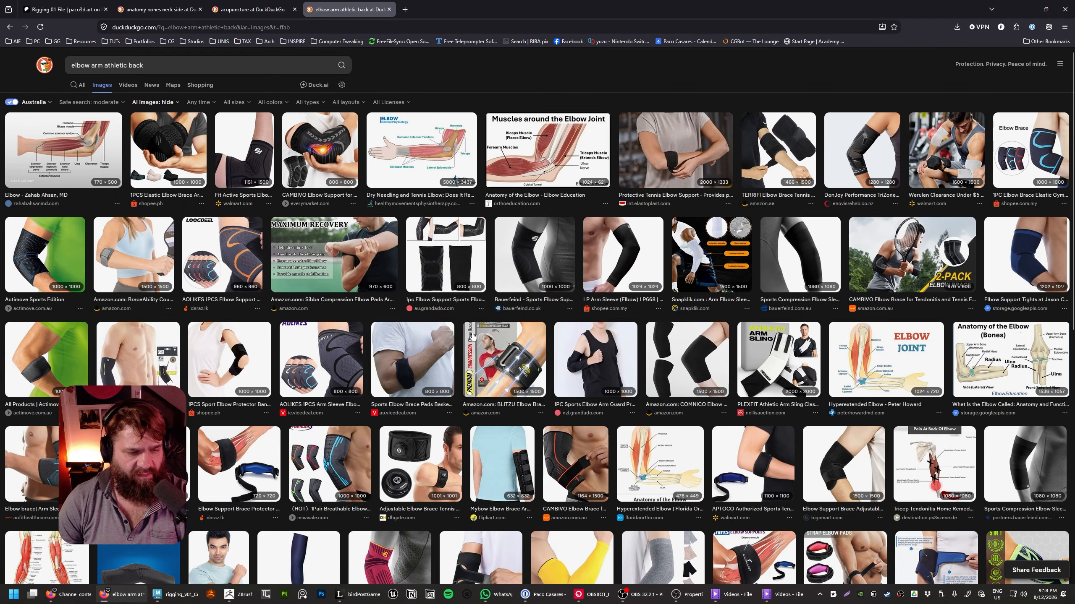
pyautogui.scroll(-5, 355, 340)
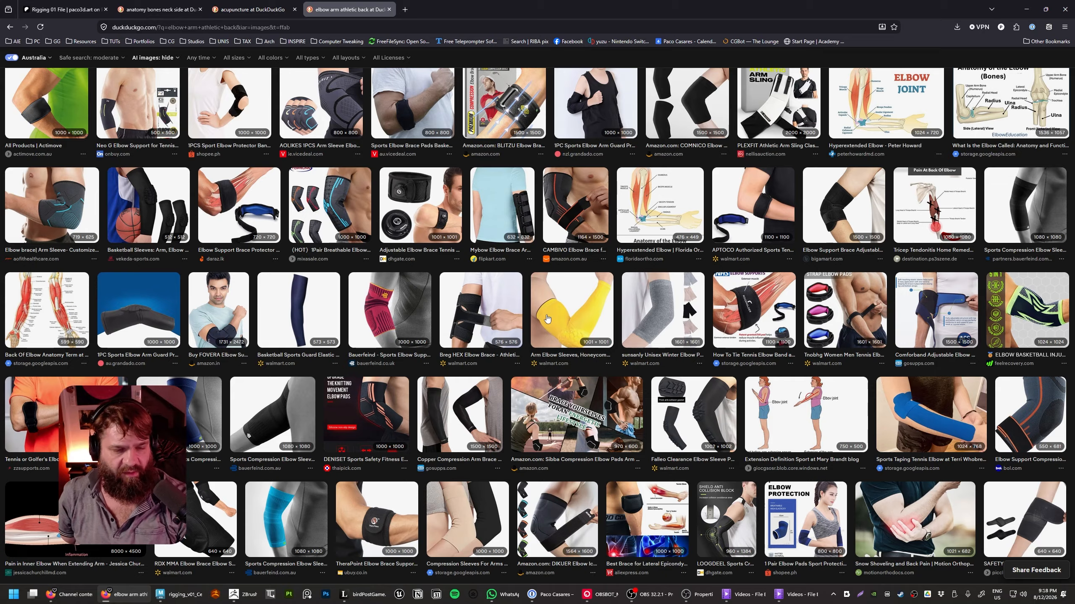
# - Switch to Maya, create a construction plane at the origin and frame it in the perspective view
pyautogui.hotkey('alt', 'Tab')
pyautogui.hotkey('alt', 'Tab')
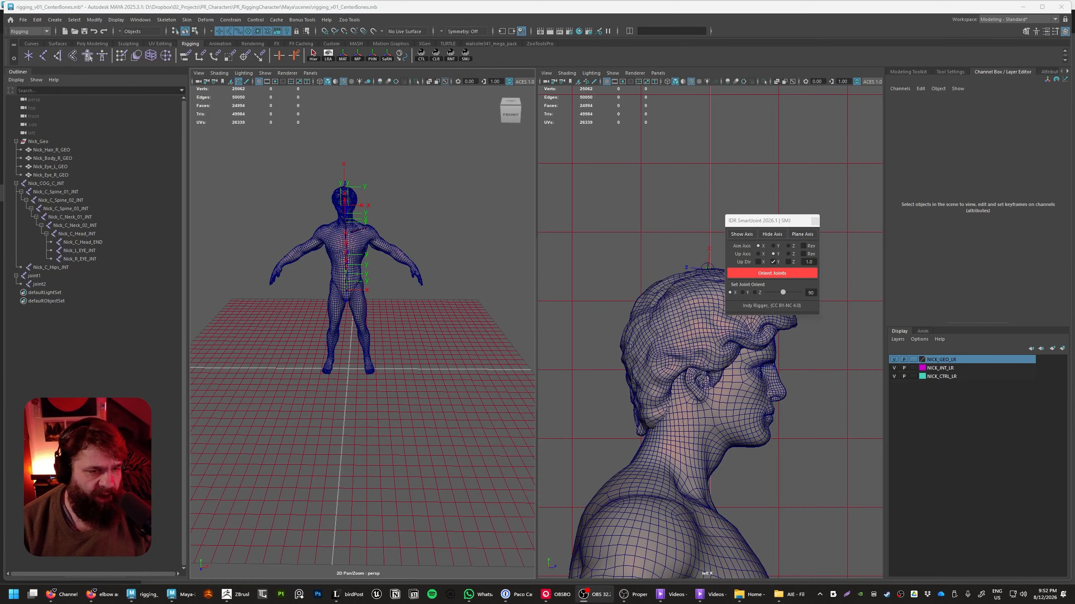
pyautogui.keyDown('alt'); pyautogui.moveTo(472, 420); pyautogui.dragTo(455, 378, button='middle'); pyautogui.keyUp('alt')
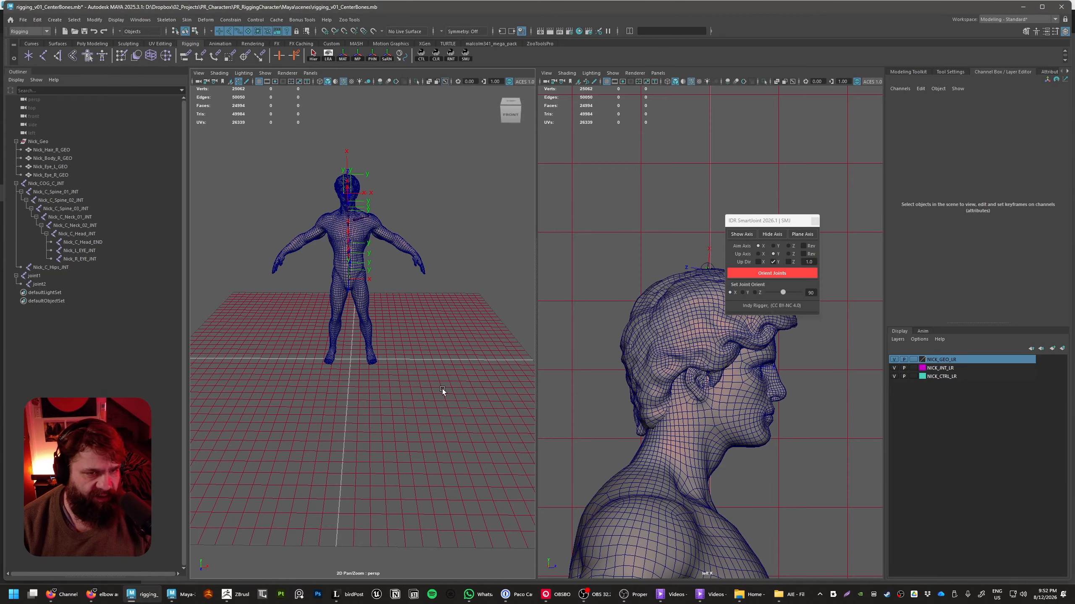
pyautogui.click(56, 44)
pyautogui.click(32, 45)
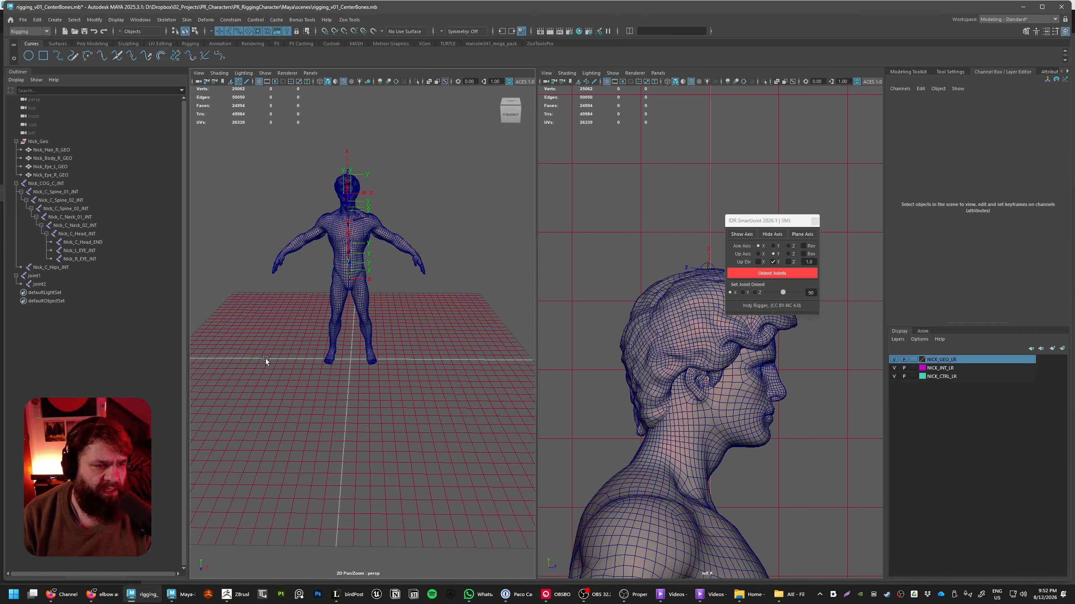
pyautogui.click(56, 21)
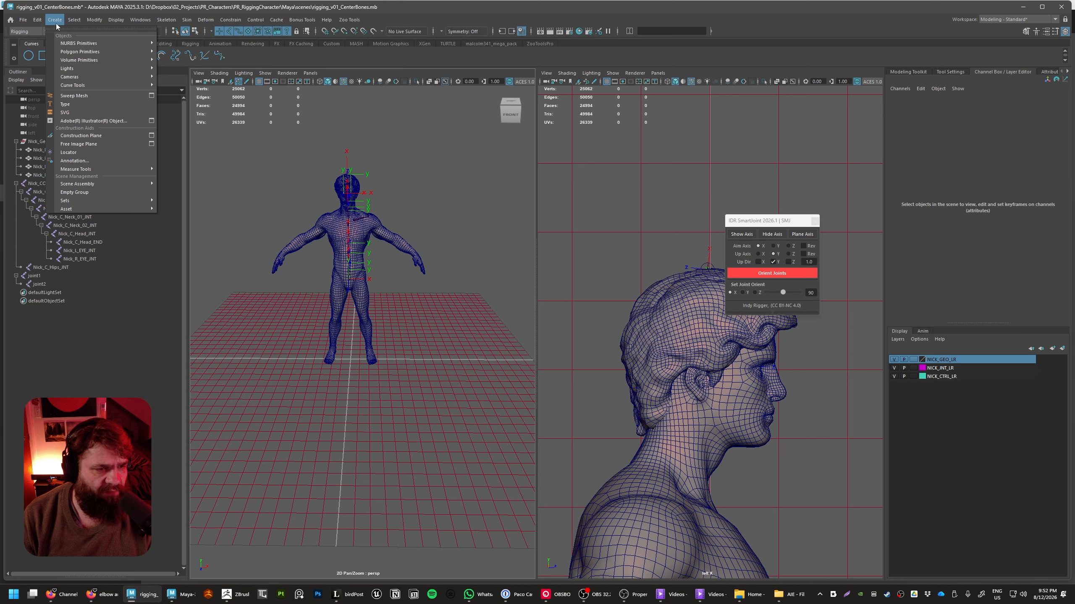
pyautogui.click(81, 136)
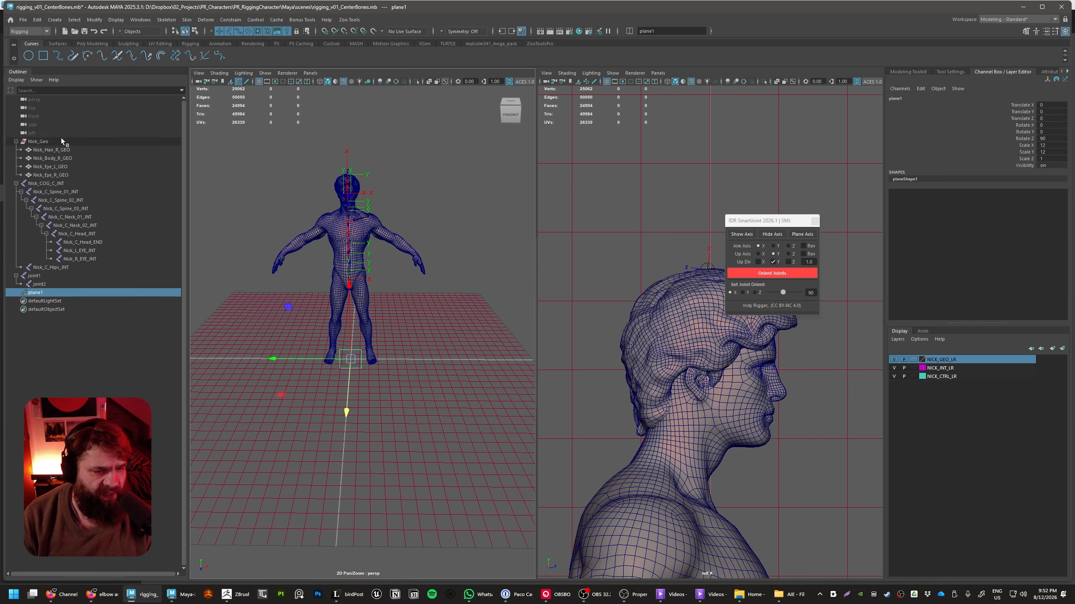
pyautogui.click(400, 452)
pyautogui.click(350, 369)
pyautogui.press('f')
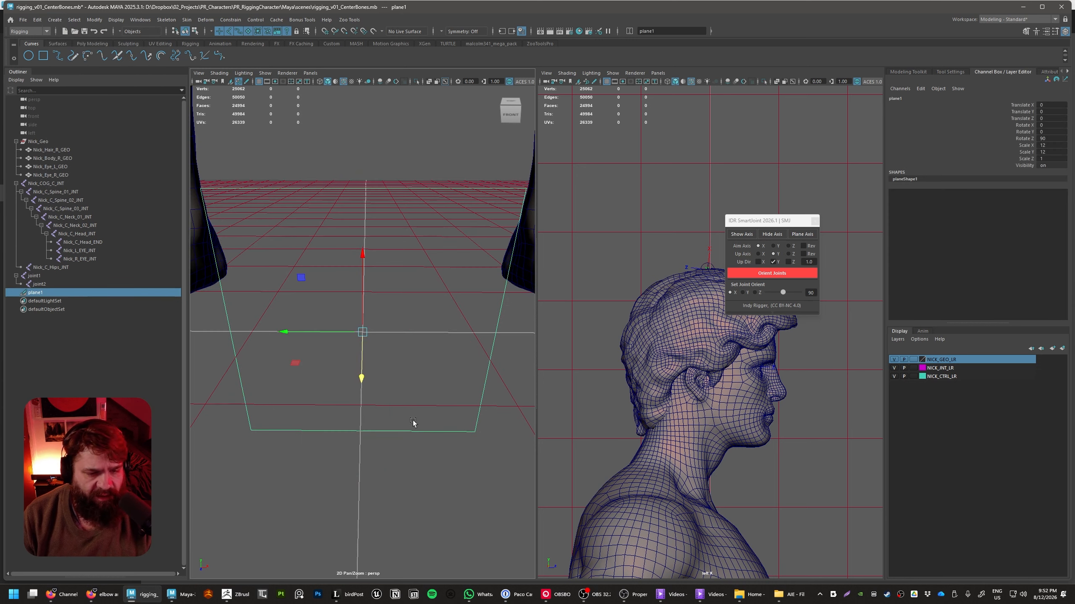
pyautogui.keyDown('alt'); pyautogui.moveTo(413, 419); pyautogui.dragTo(383, 380); pyautogui.keyUp('alt')
pyautogui.keyDown('alt'); pyautogui.moveTo(446, 394); pyautogui.dragTo(370, 425); pyautogui.keyUp('alt')
# - Create a polygon plane at the origin and set its width and height subdivisions to 1
pyautogui.click(370, 376)
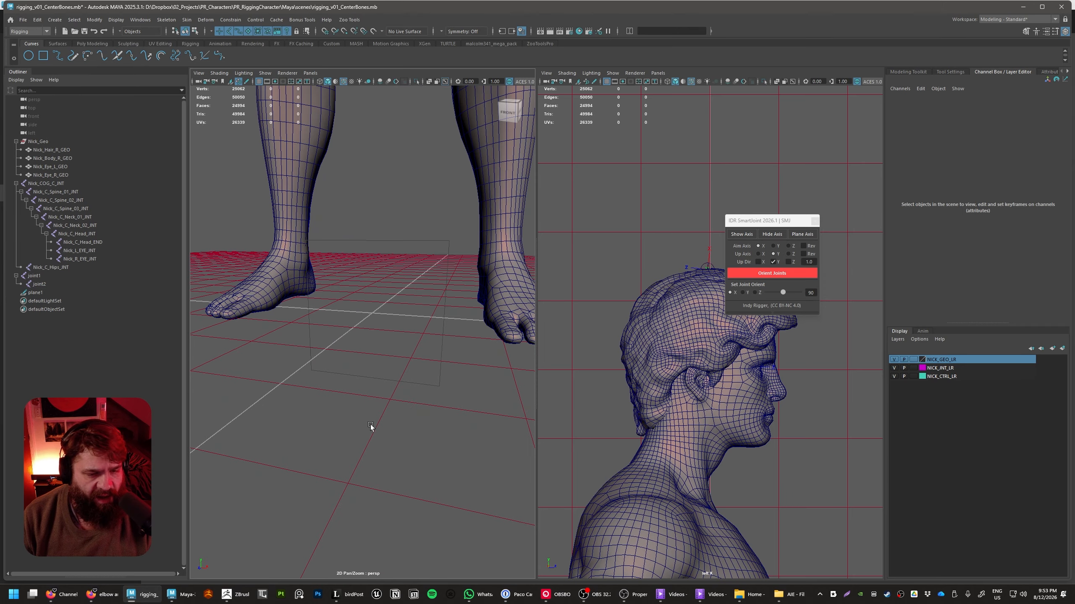
pyautogui.keyDown('shift'); pyautogui.moveTo(371, 403); pyautogui.dragTo(335, 390, button='right'); pyautogui.keyUp('shift')
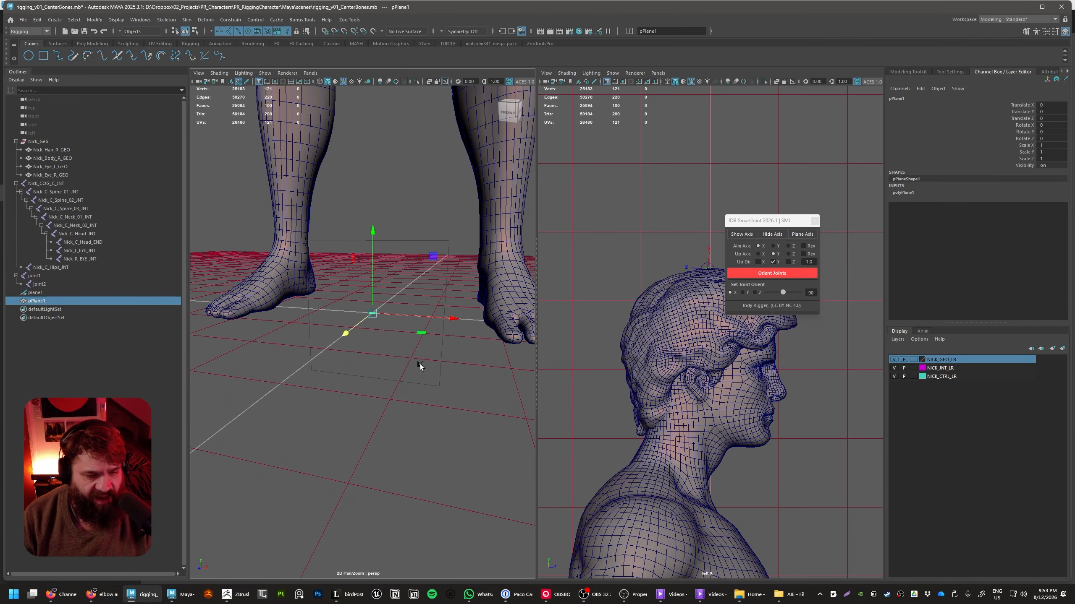
pyautogui.keyDown('alt'); pyautogui.moveTo(420, 365); pyautogui.dragTo(388, 388); pyautogui.keyUp('alt')
pyautogui.keyDown('alt'); pyautogui.moveTo(386, 392); pyautogui.dragTo(404, 385, button='right'); pyautogui.keyUp('alt')
pyautogui.keyDown('alt'); pyautogui.moveTo(405, 385); pyautogui.dragTo(312, 496); pyautogui.keyUp('alt')
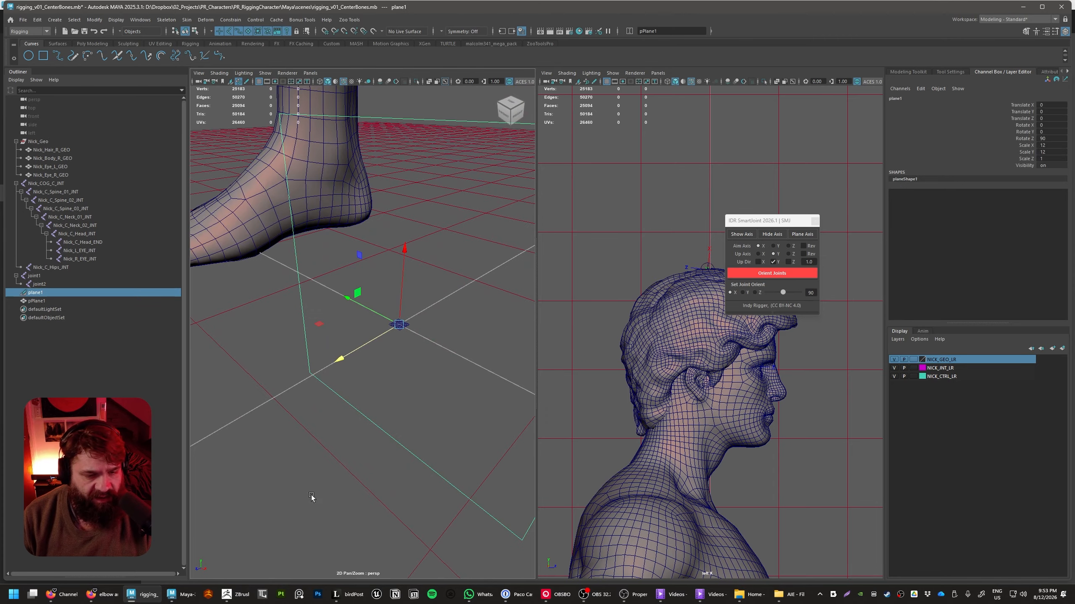
pyautogui.click(365, 455)
pyautogui.click(399, 325)
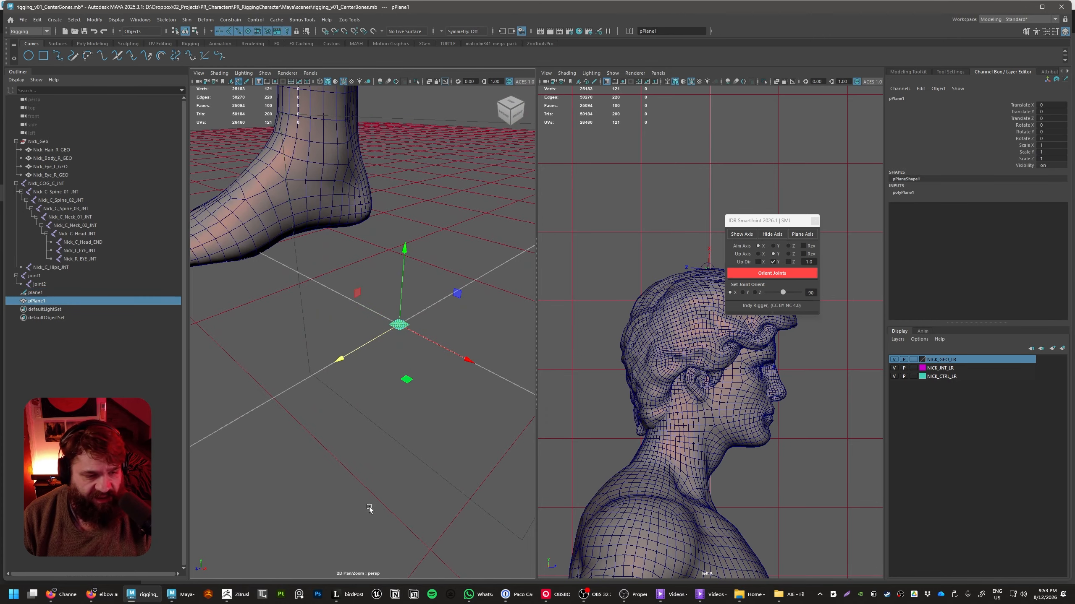
pyautogui.press('e')
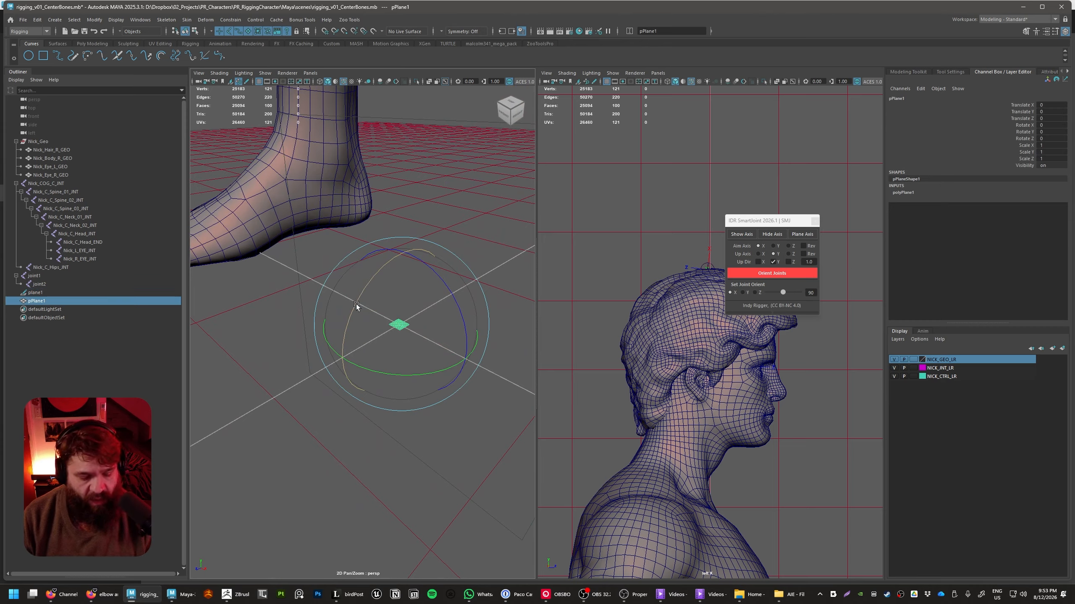
pyautogui.press('t')
pyautogui.moveTo(233, 173); pyautogui.dragTo(186, 183)
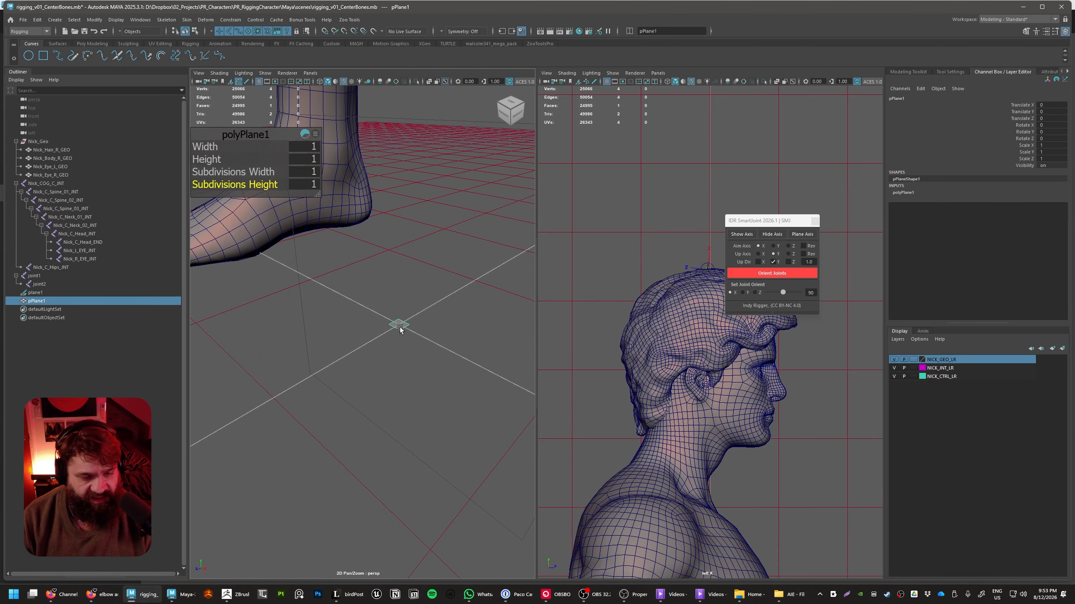
# - Stand the polygon plane upright by rotating it to 90 degrees in X, and set Rotate Z to 0
pyautogui.press('e')
pyautogui.moveTo(356, 306); pyautogui.dragTo(338, 362)
pyautogui.moveTo(417, 379); pyautogui.dragTo(444, 301, button='right')
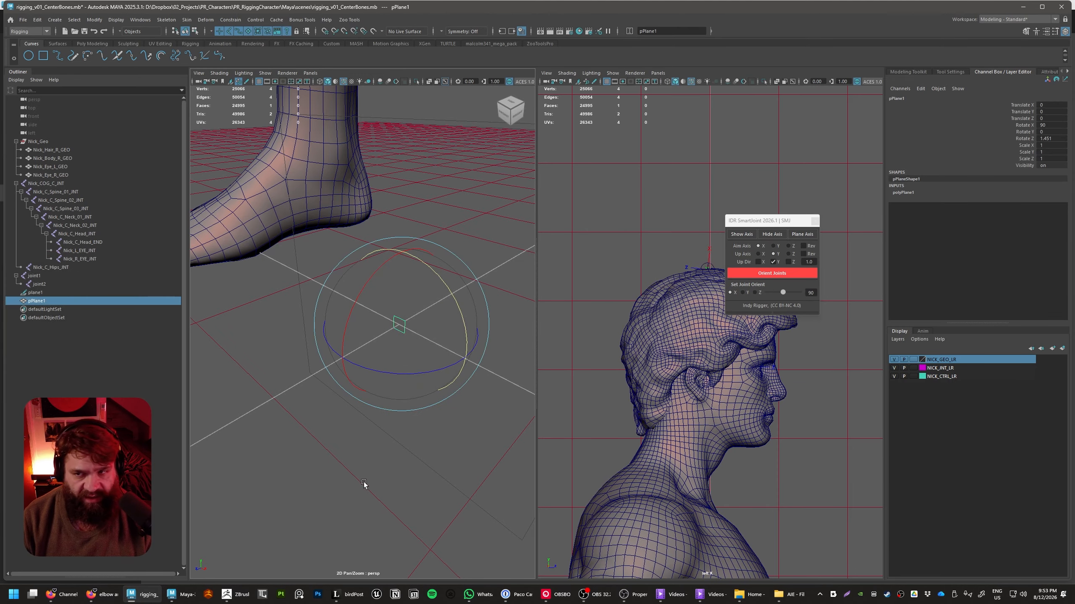
pyautogui.click(1055, 139)
pyautogui.write('0')
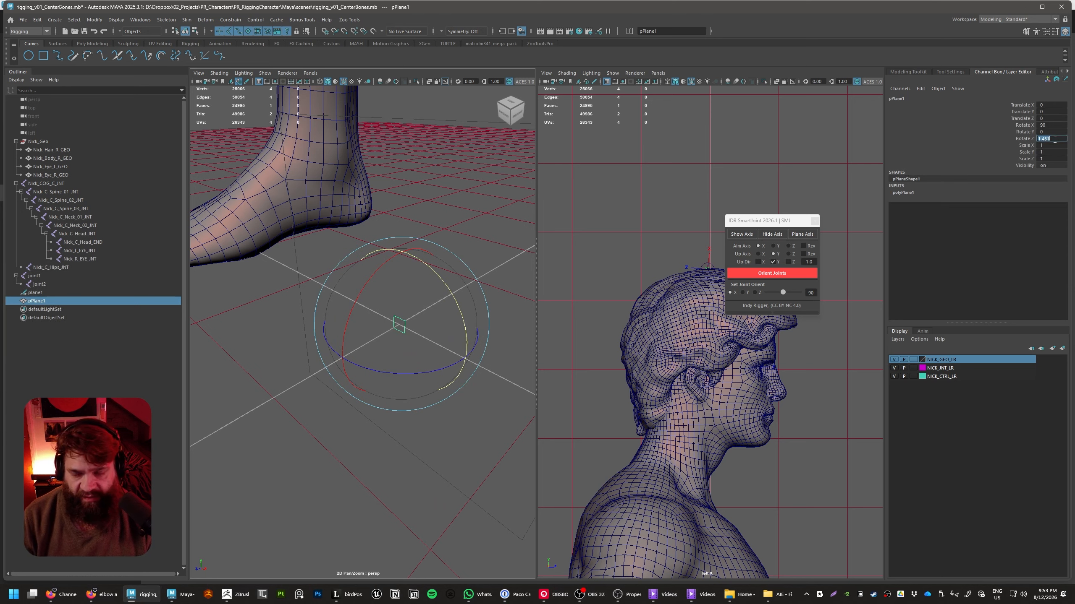
pyautogui.write('wer')
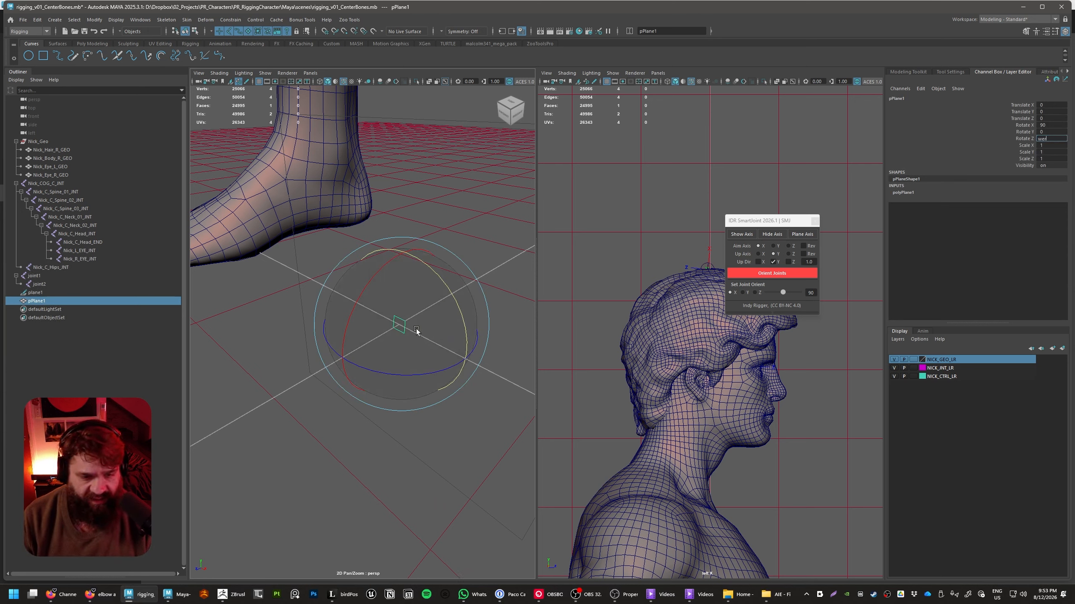
# - Scale the polygon plane uniformly to about 22.25 and deselect it
pyautogui.keyDown('alt'); pyautogui.moveTo(491, 469); pyautogui.dragTo(394, 443, button='right'); pyautogui.keyUp('alt')
pyautogui.press('w')
pyautogui.press('e')
pyautogui.press('r')
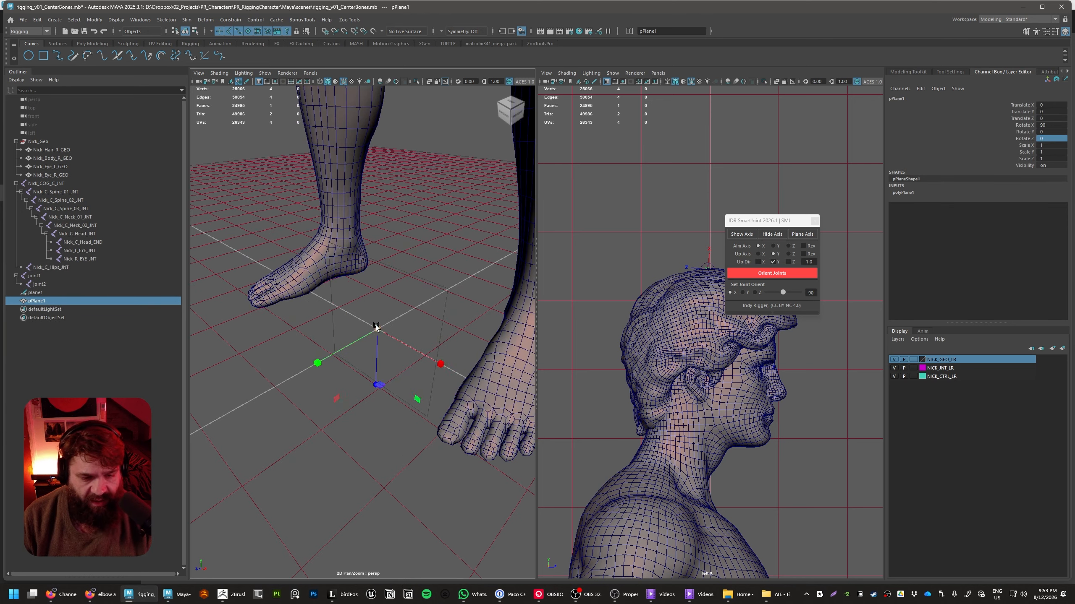
pyautogui.moveTo(377, 329); pyautogui.dragTo(461, 416)
pyautogui.moveTo(334, 311); pyautogui.dragTo(366, 287, button='right')
pyautogui.click(355, 478)
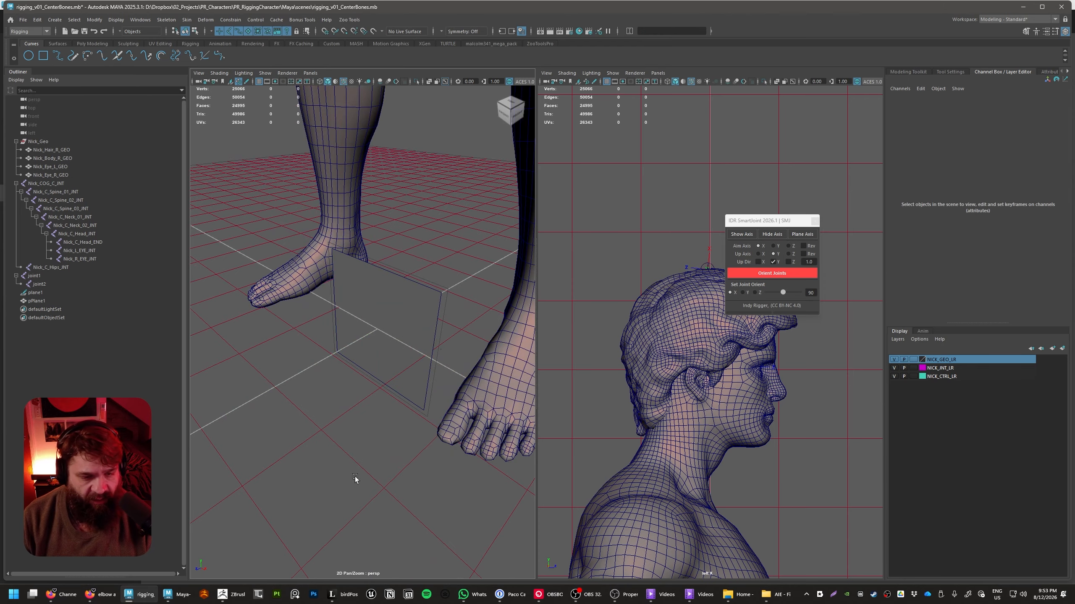
# - Assign the existing lambert2 material to the upright polygon plane
pyautogui.click(407, 329)
pyautogui.click(464, 368)
pyautogui.click(415, 305)
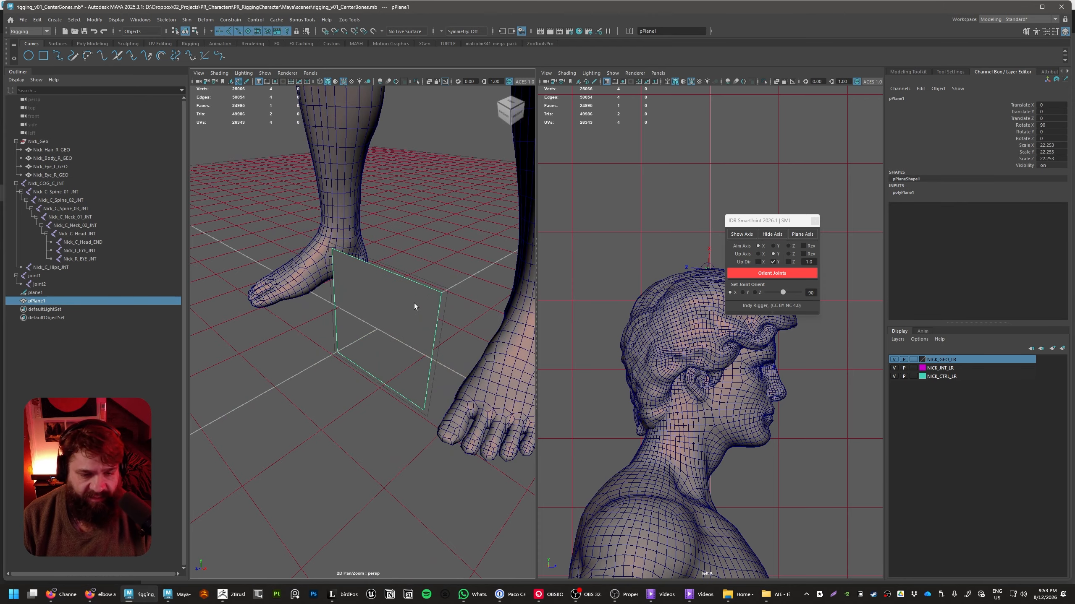
pyautogui.rightClick(417, 298)
pyautogui.moveTo(413, 530)
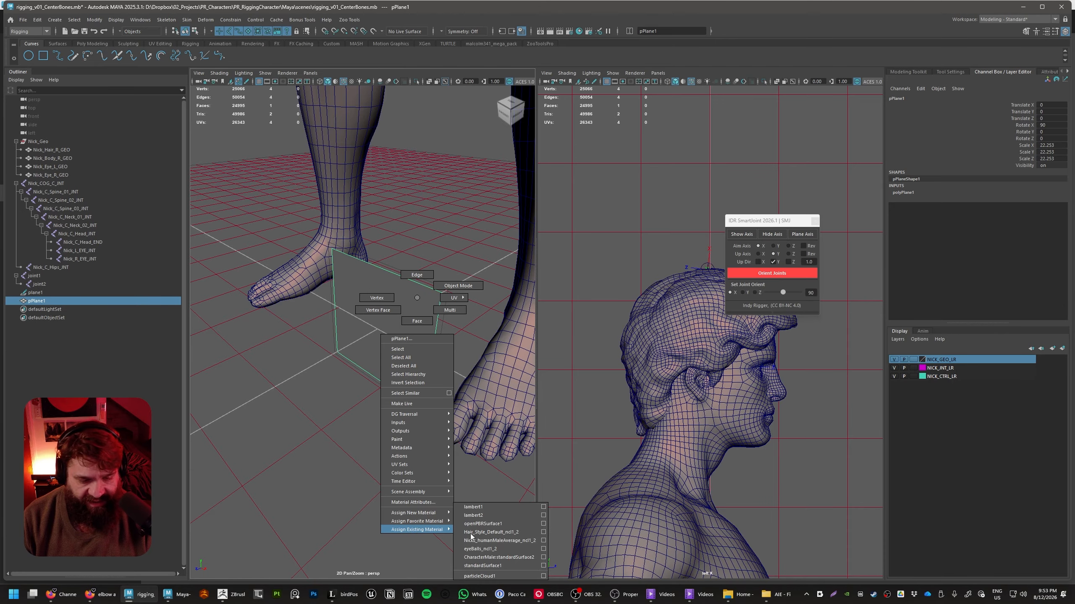
pyautogui.moveTo(470, 534); pyautogui.dragTo(488, 517, button='right')
pyautogui.keyDown('alt'); pyautogui.moveTo(446, 436); pyautogui.dragTo(390, 444); pyautogui.keyUp('alt')
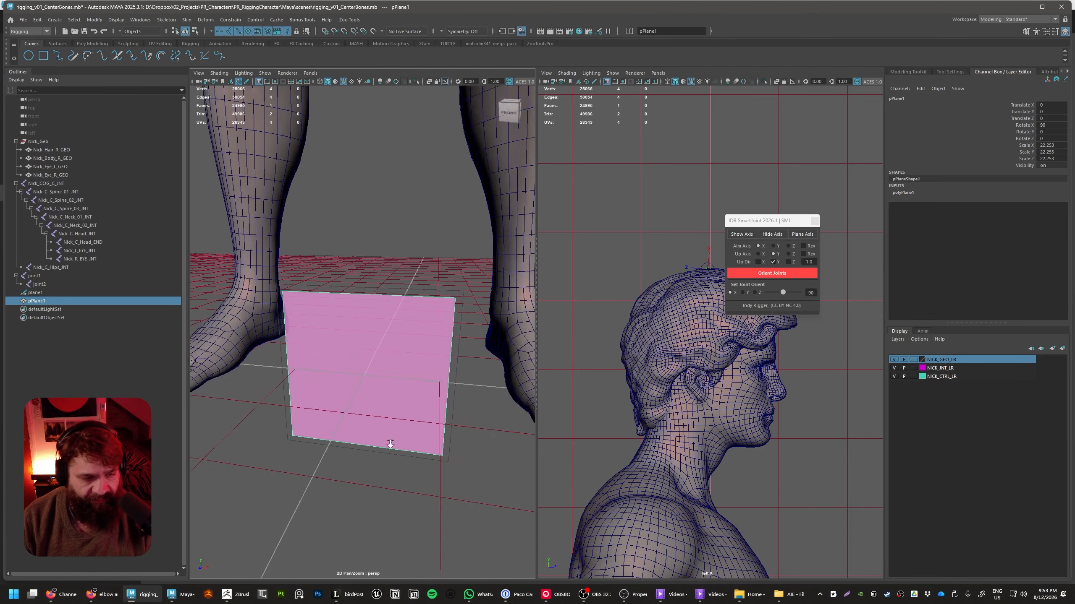
pyautogui.keyDown('alt'); pyautogui.moveTo(390, 443); pyautogui.dragTo(379, 459, button='right'); pyautogui.keyUp('alt')
# - Compare the construction plane and the polygon plane by selecting each one and viewing them between the character's feet
pyautogui.click(76, 387)
pyautogui.click(46, 293)
pyautogui.click(45, 301)
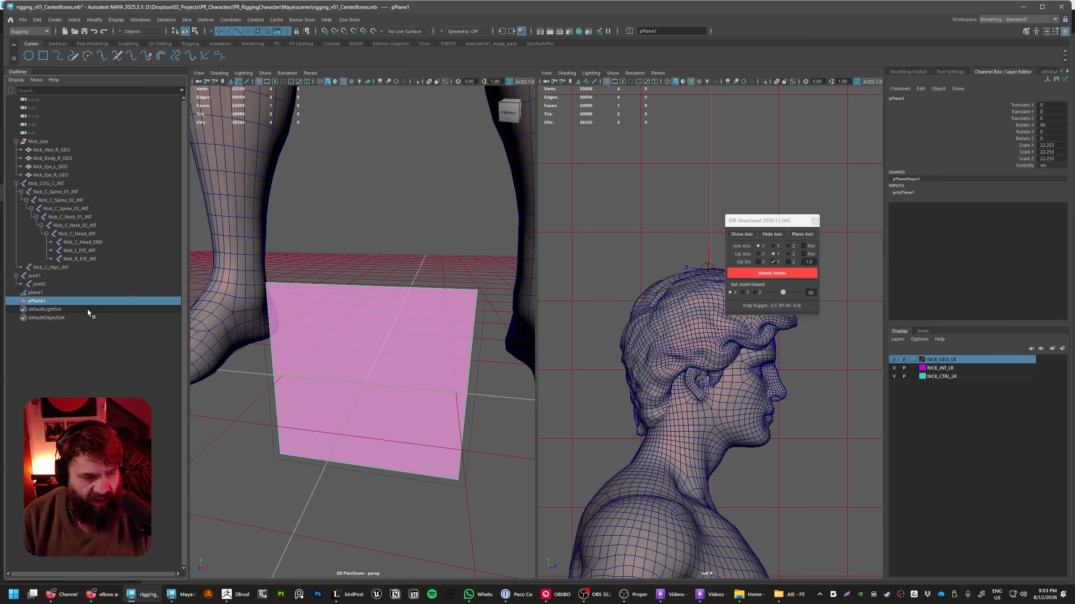
pyautogui.click(287, 546)
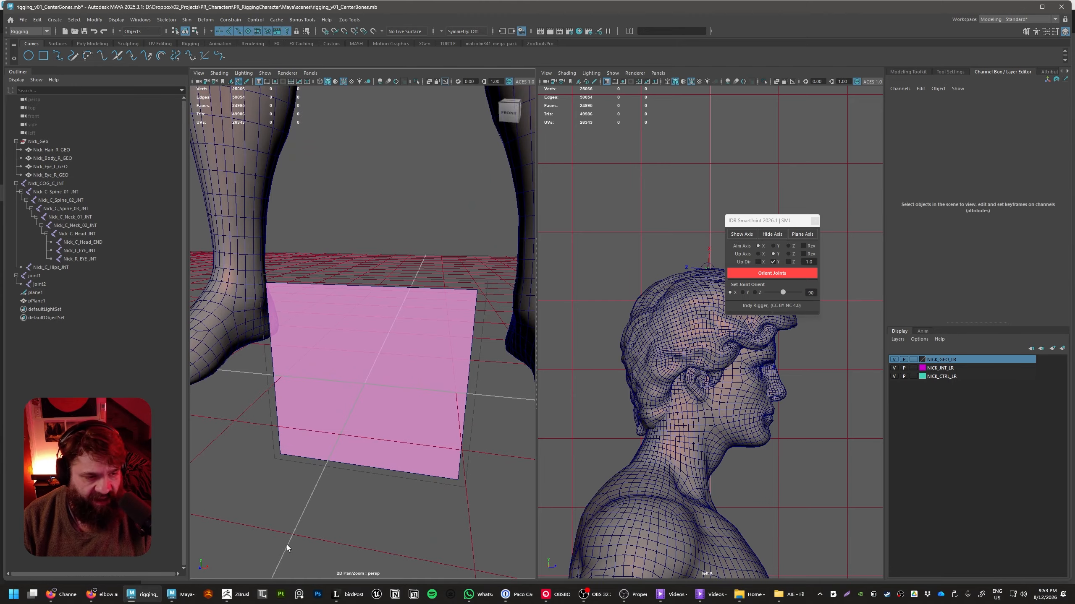
pyautogui.keyDown('alt'); pyautogui.moveTo(287, 545); pyautogui.dragTo(321, 389, button='right'); pyautogui.keyUp('alt')
pyautogui.keyDown('alt'); pyautogui.moveTo(322, 389); pyautogui.dragTo(381, 407); pyautogui.keyUp('alt')
pyautogui.keyDown('alt'); pyautogui.moveTo(380, 408); pyautogui.dragTo(378, 385, button='middle'); pyautogui.keyUp('alt')
# - Create a new front orthographic camera for the perspective viewport and look through it
pyautogui.click(311, 73)
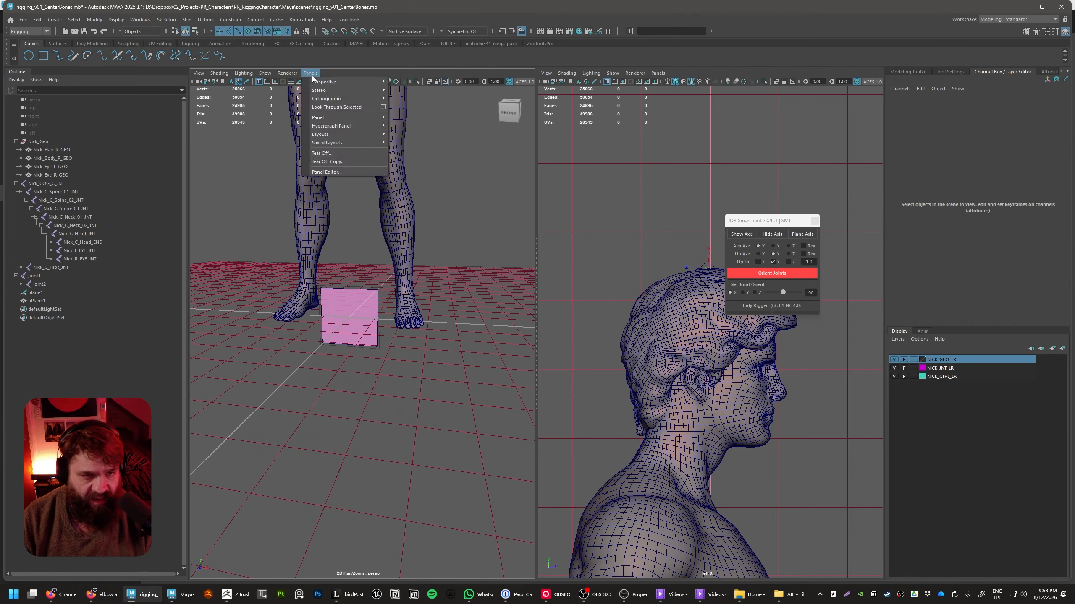
pyautogui.moveTo(323, 100)
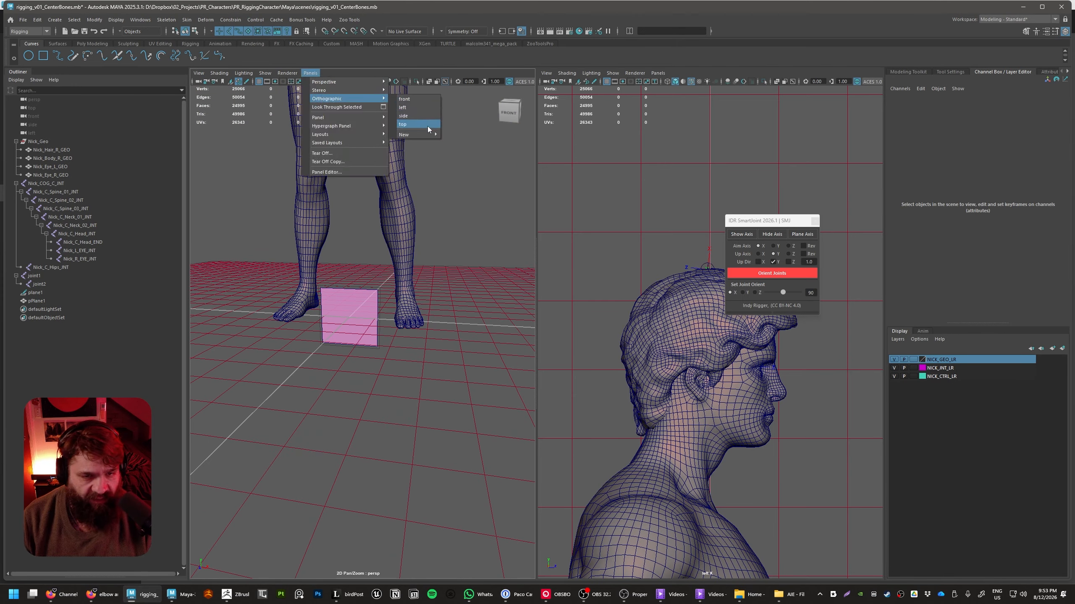
pyautogui.click(426, 94)
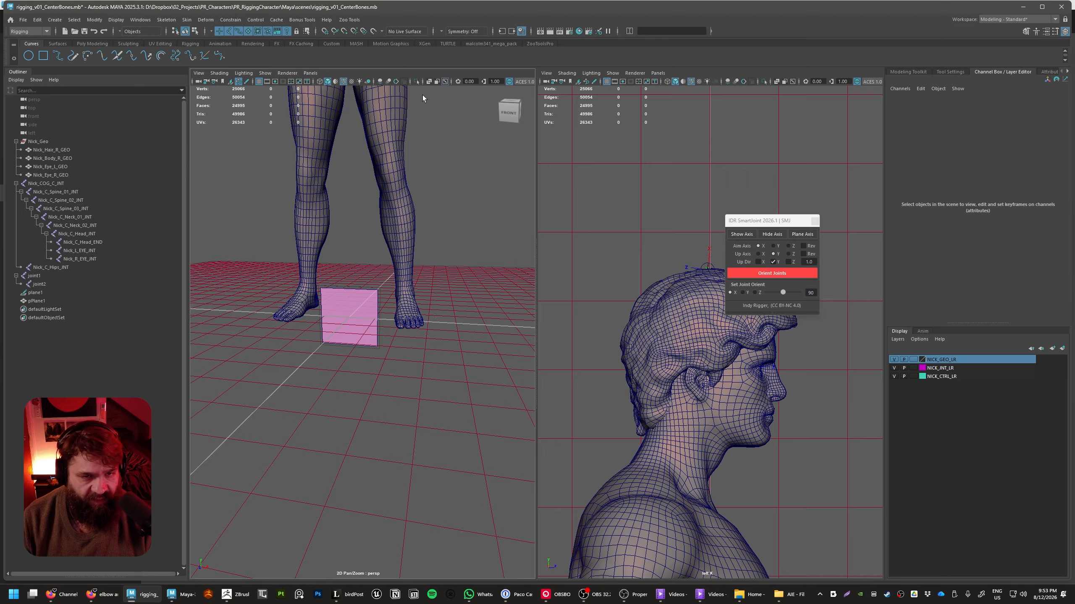
pyautogui.click(314, 74)
pyautogui.moveTo(344, 101)
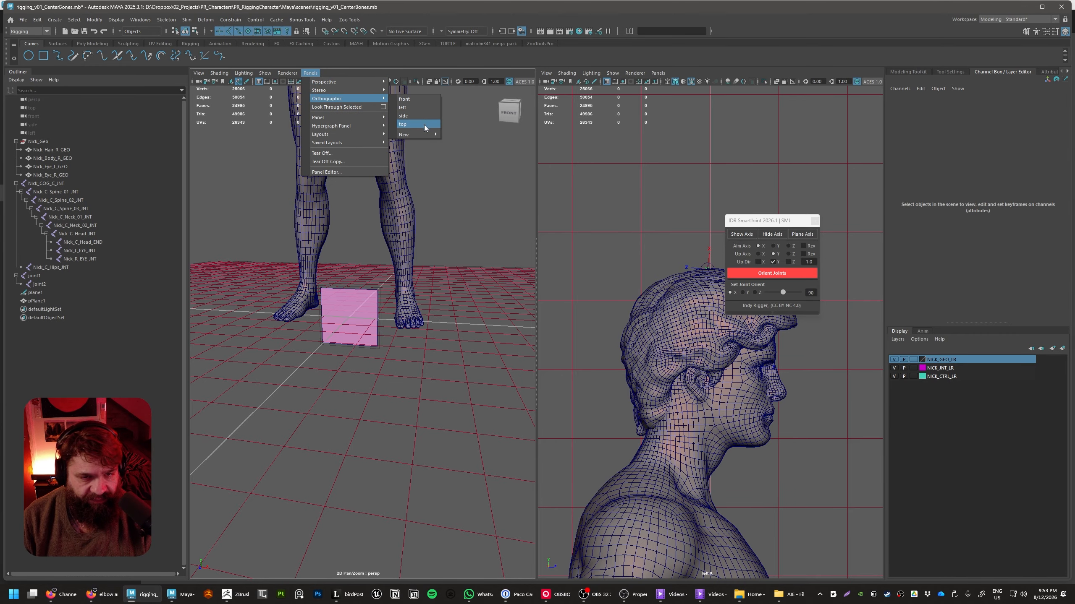
pyautogui.moveTo(429, 136)
pyautogui.click(464, 135)
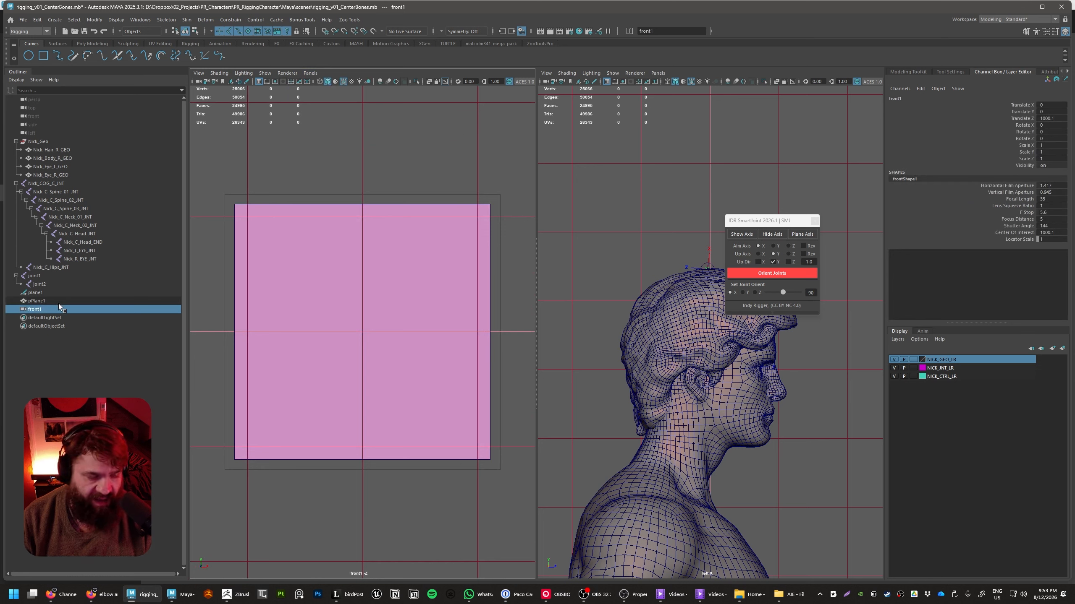
pyautogui.click(52, 294)
pyautogui.moveTo(50, 301); pyautogui.dragTo(49, 308)
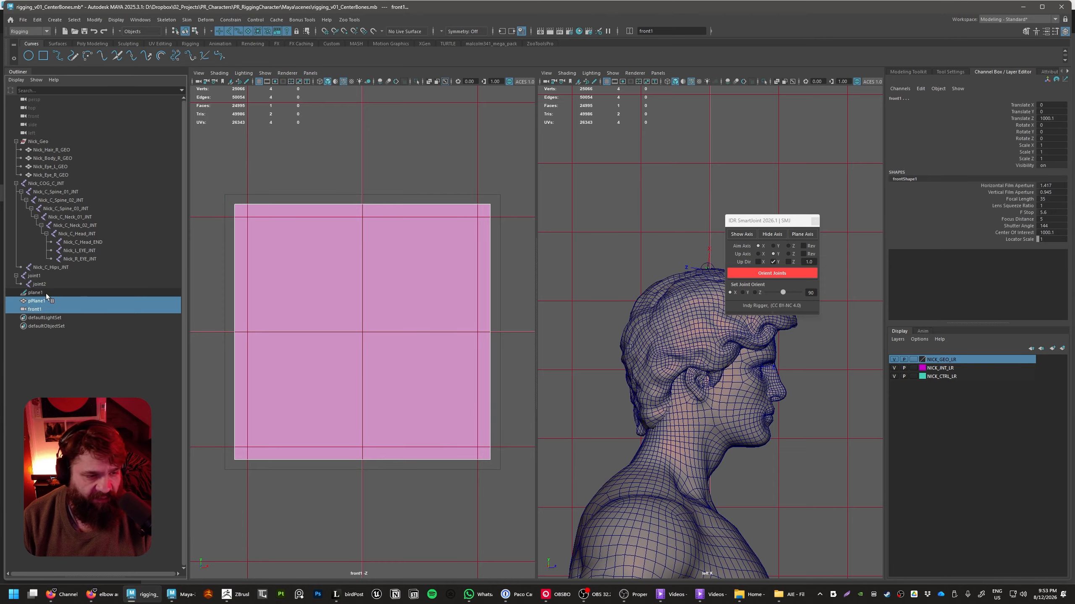
pyautogui.keyDown('ctrl'); pyautogui.click(45, 294); pyautogui.keyUp('ctrl')
pyautogui.click(44, 301)
pyautogui.keyDown('ctrl'); pyautogui.click(40, 309); pyautogui.keyUp('ctrl')
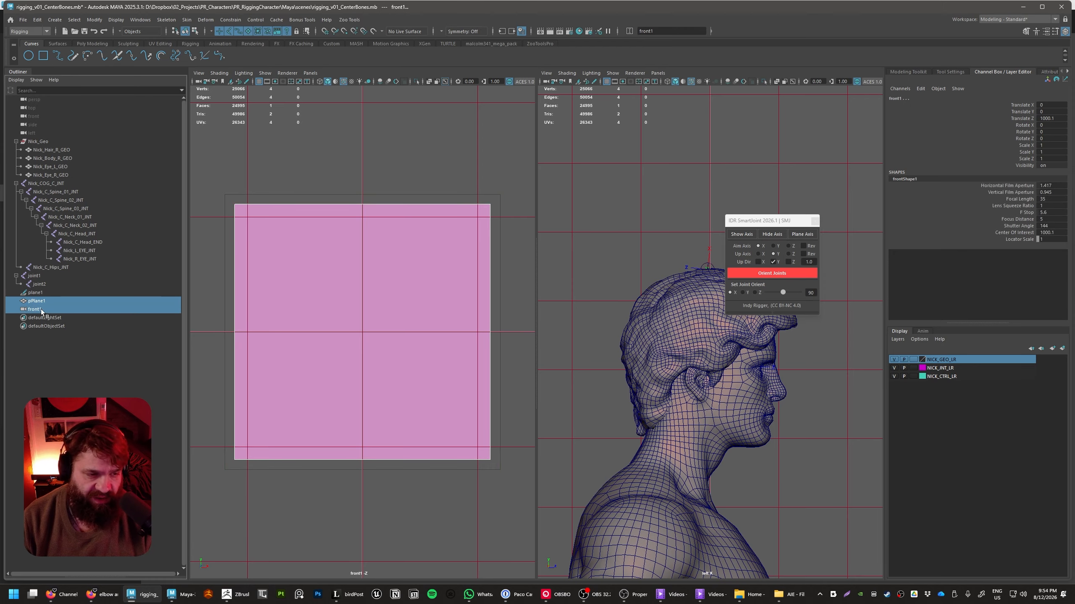
pyautogui.keyDown('ctrl'); pyautogui.click(43, 292); pyautogui.keyUp('ctrl')
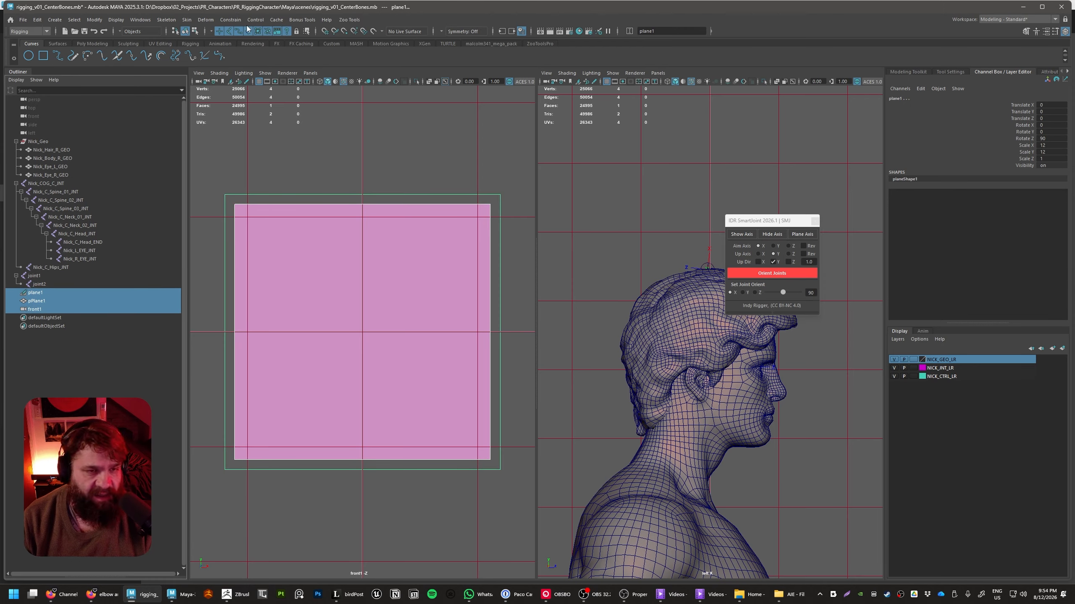
pyautogui.click(255, 20)
pyautogui.click(255, 20)
# - Parent-constrain pPlane1 to both plane1 and the front1 camera, and expand pPlane1 in the scene hierarchy
pyautogui.click(42, 293)
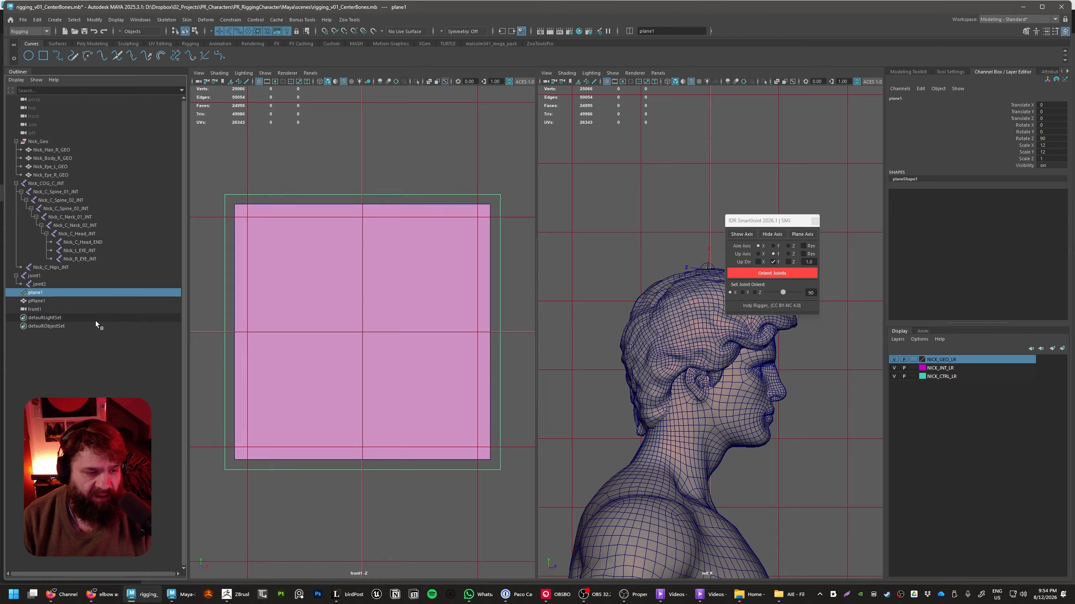
pyautogui.keyDown('ctrl'); pyautogui.click(40, 309); pyautogui.keyUp('ctrl')
pyautogui.keyDown('ctrl'); pyautogui.click(42, 301); pyautogui.keyUp('ctrl')
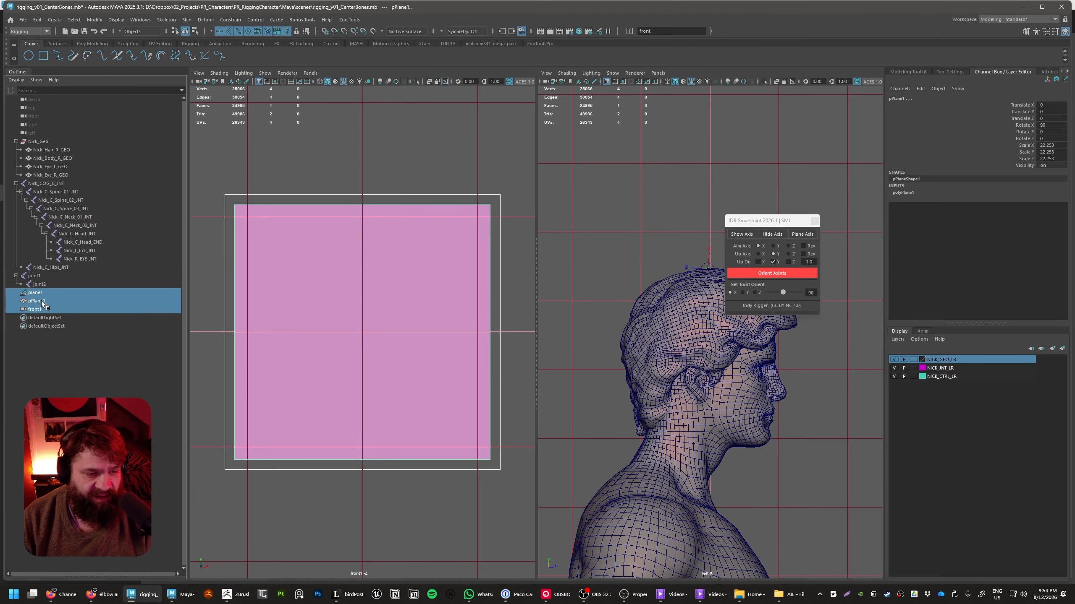
pyautogui.click(230, 19)
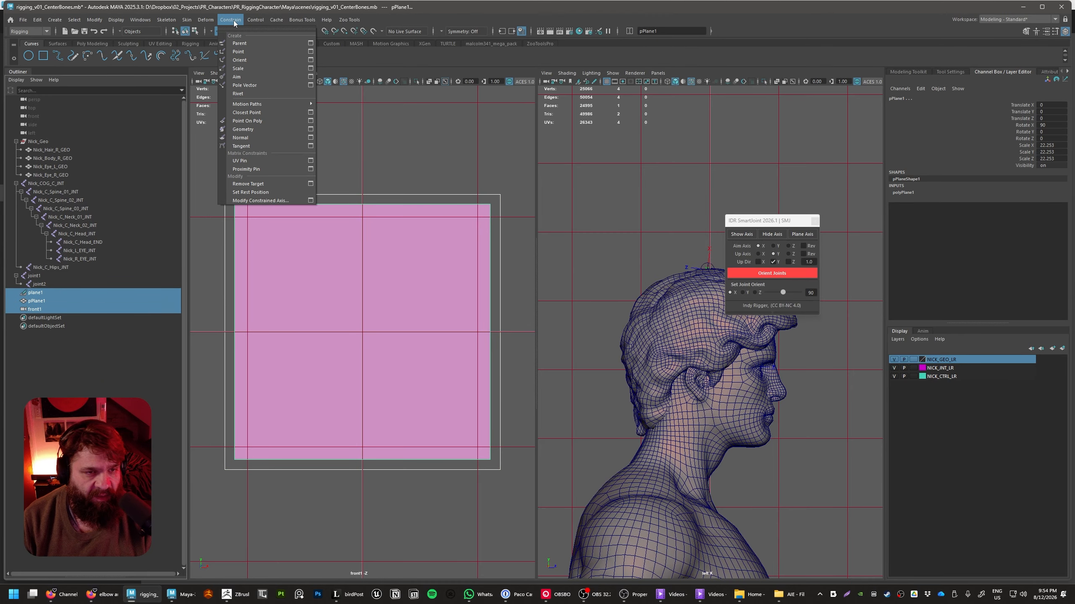
pyautogui.click(244, 44)
pyautogui.click(200, 458)
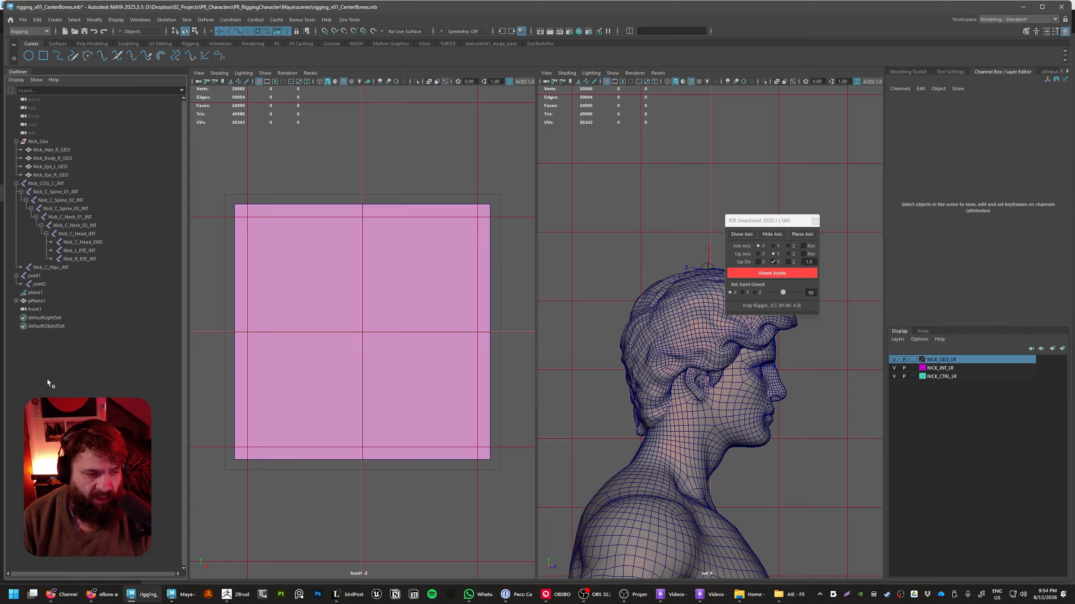
pyautogui.click(16, 300)
# - Parent-constrain the front1 camera to the construction plane plane1 and clear the selection
pyautogui.click(35, 292)
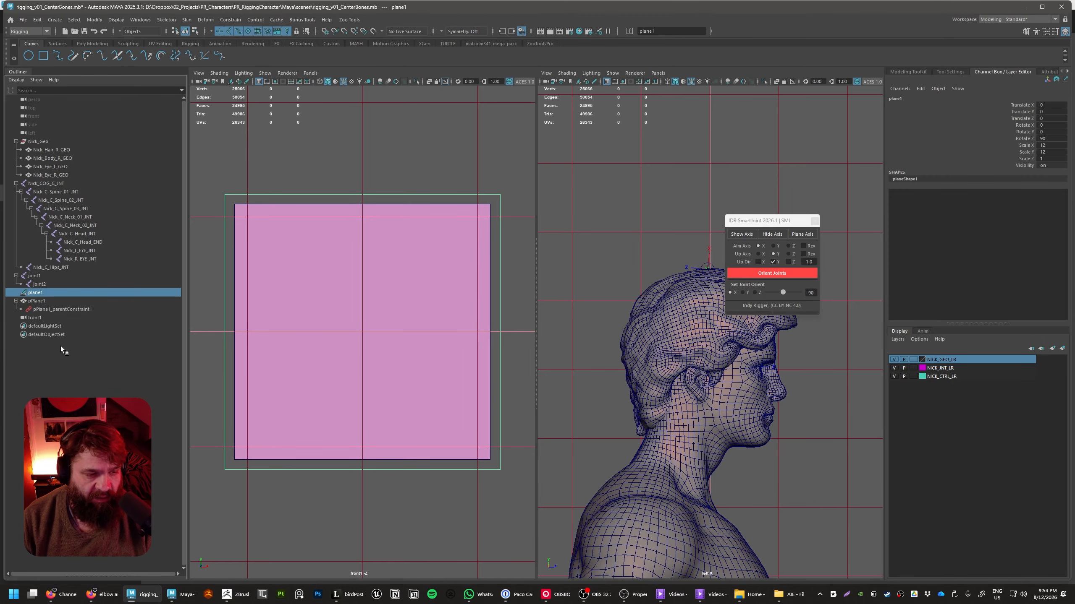
pyautogui.keyDown('ctrl'); pyautogui.click(40, 317); pyautogui.keyUp('ctrl')
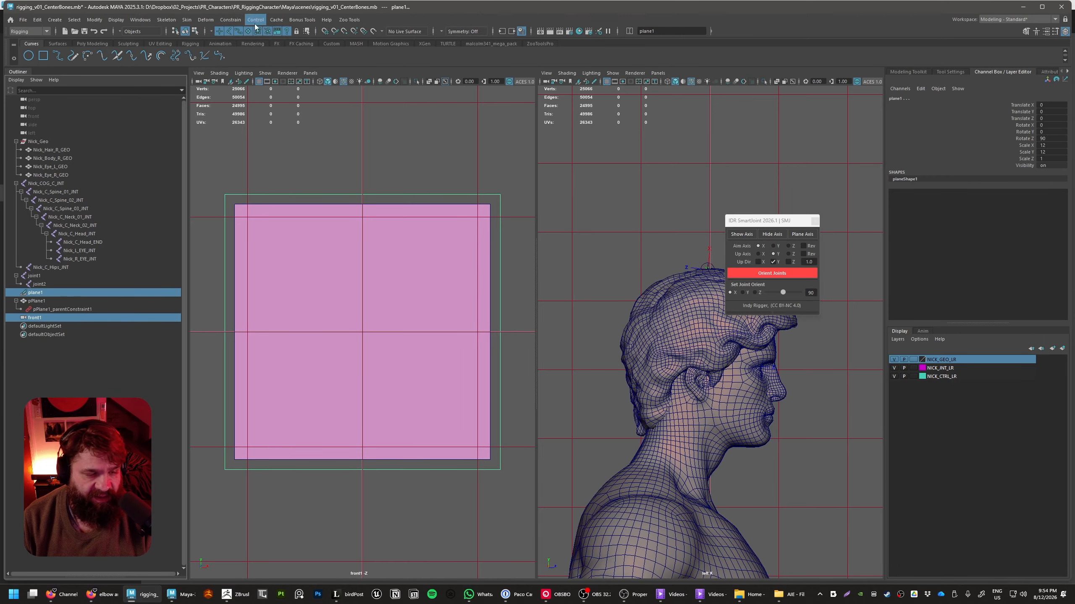
pyautogui.click(72, 359)
pyautogui.click(53, 292)
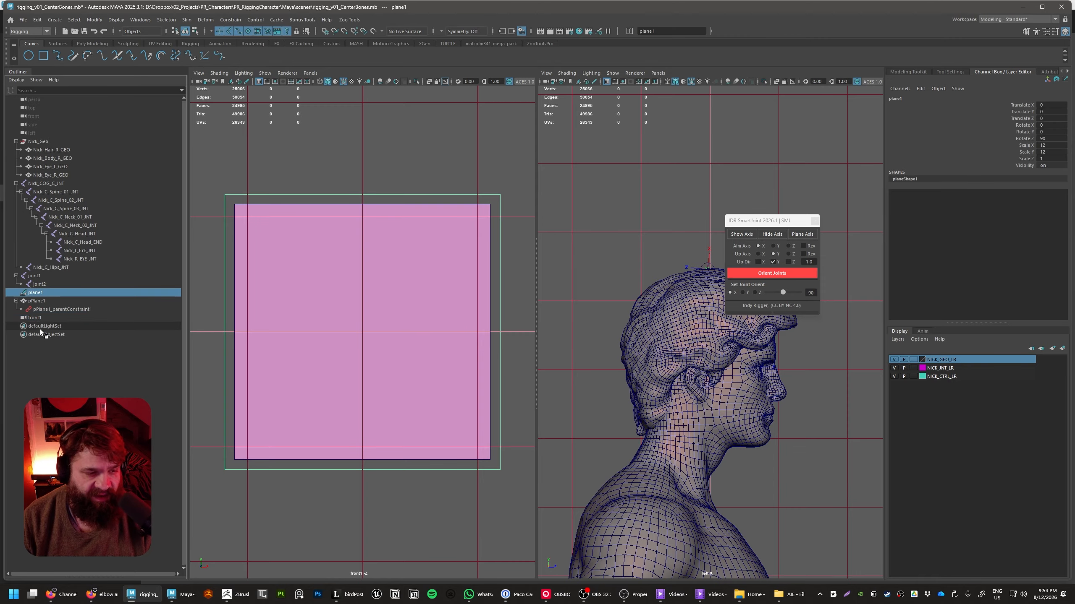
pyautogui.keyDown('ctrl'); pyautogui.click(42, 318); pyautogui.keyUp('ctrl')
pyautogui.click(230, 19)
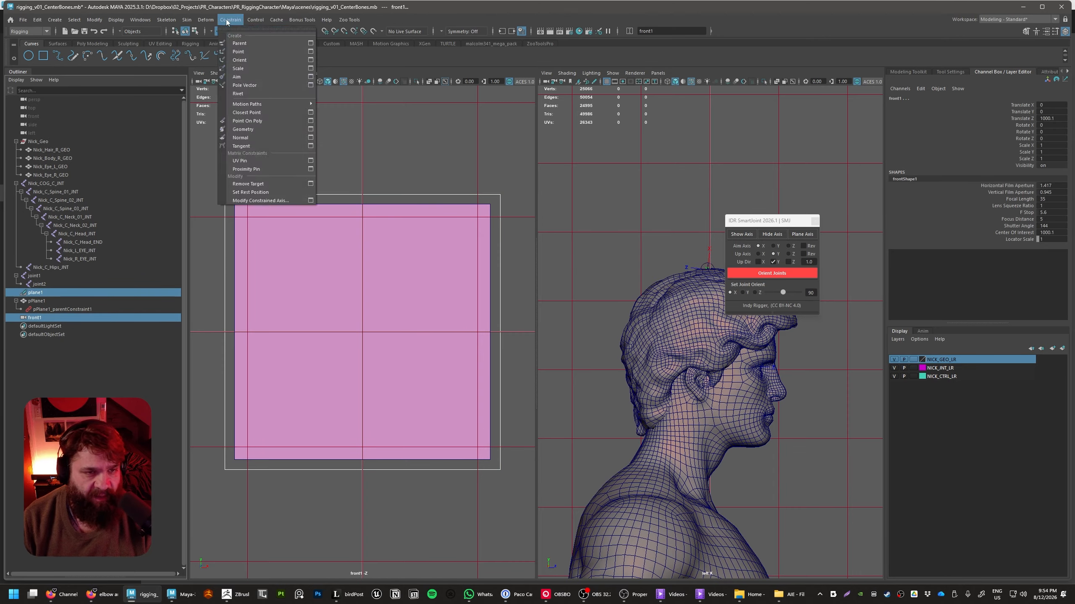
pyautogui.click(237, 44)
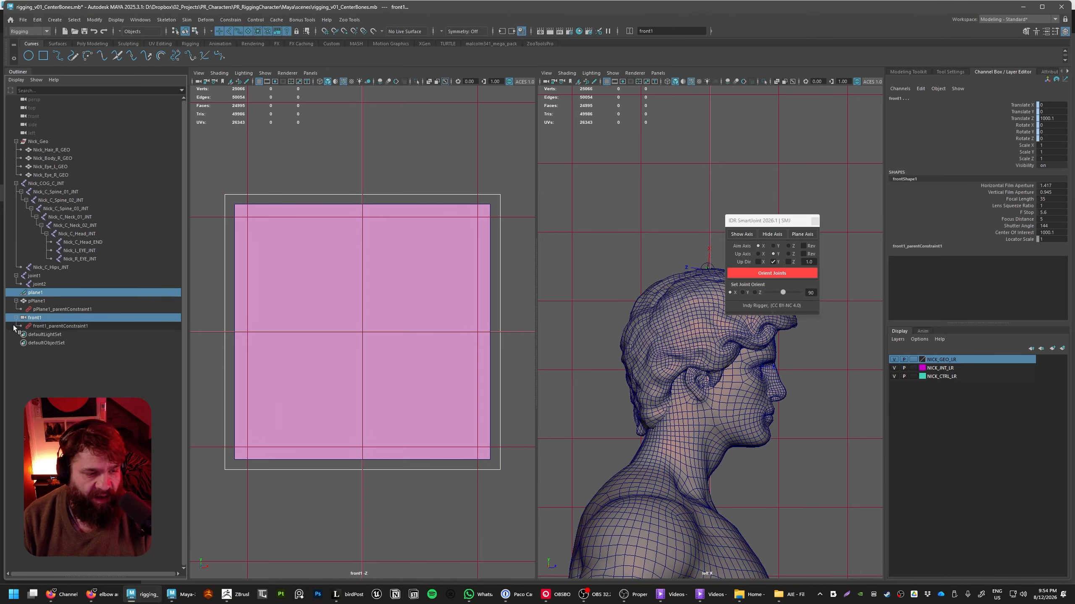
pyautogui.click(102, 380)
pyautogui.click(83, 298)
# - Create a display layer from pPlane1 and the front1 camera, and name it flatCut
pyautogui.click(51, 292)
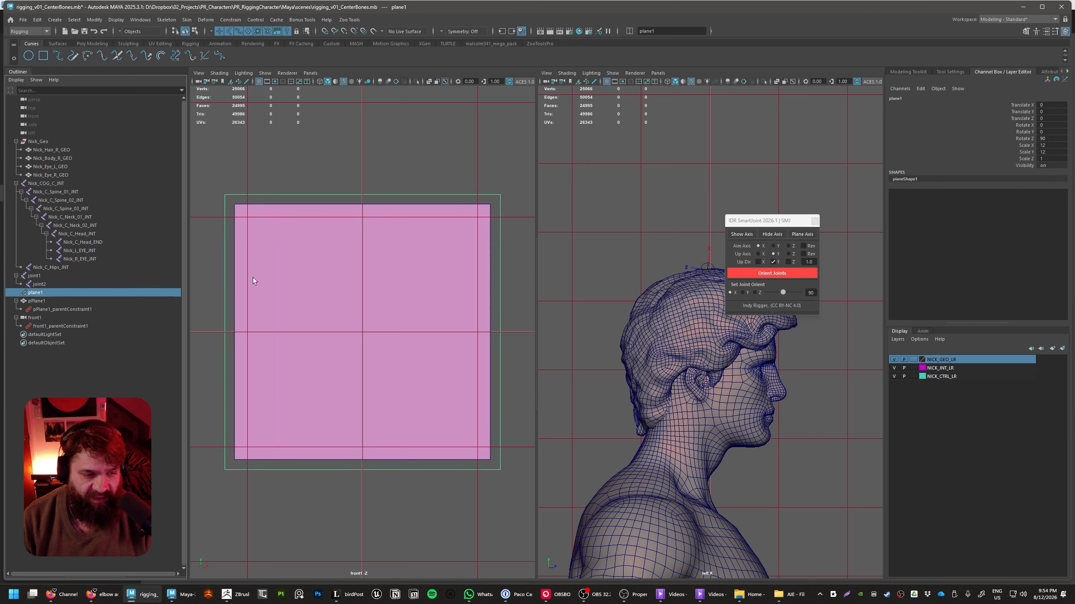
pyautogui.click(102, 300)
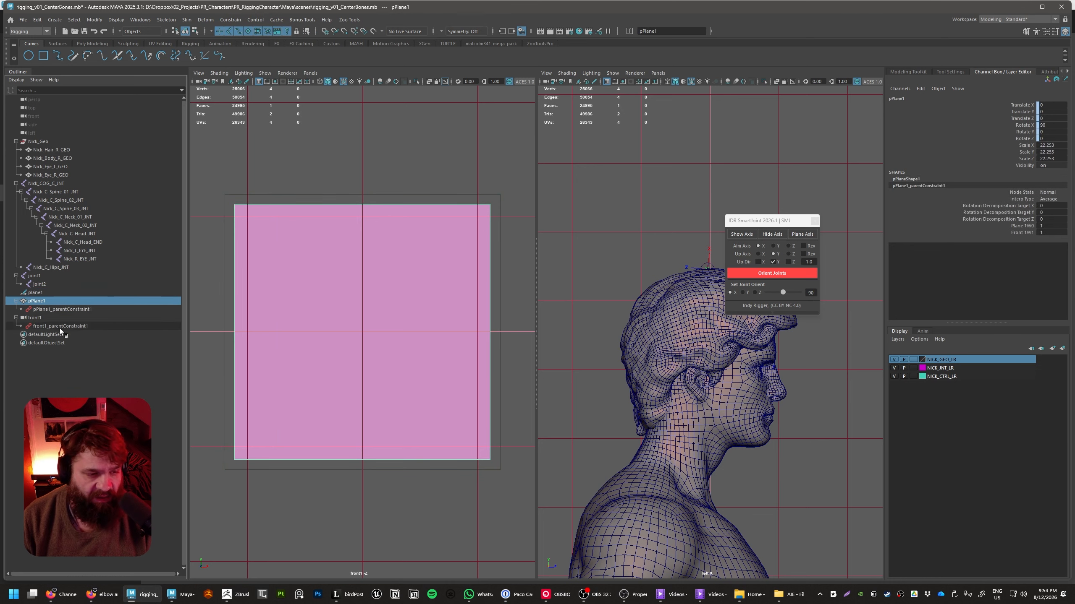
pyautogui.keyDown('ctrl'); pyautogui.click(62, 317); pyautogui.keyUp('ctrl')
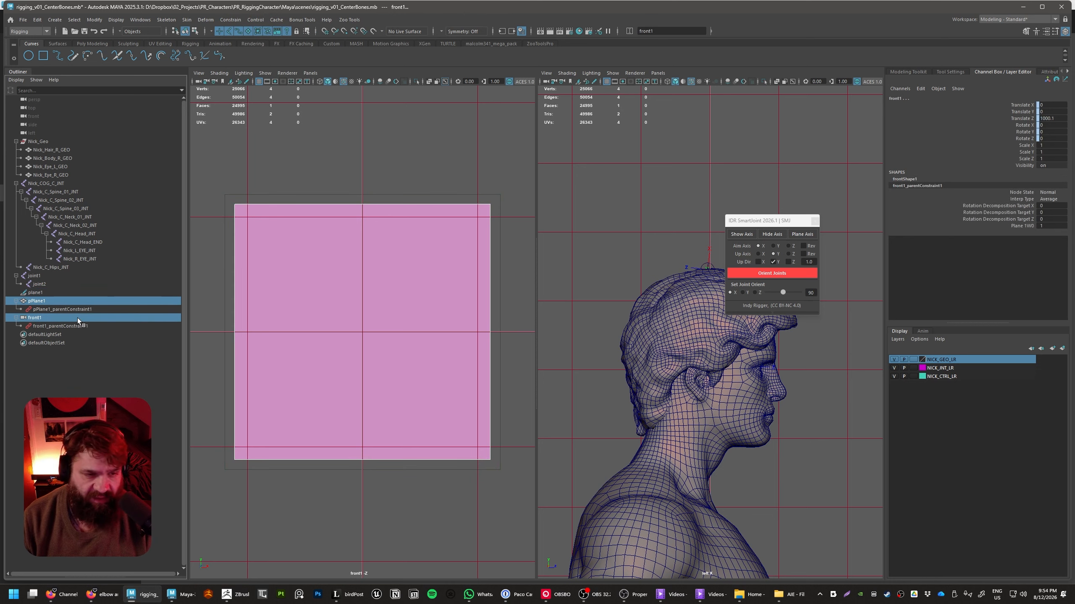
pyautogui.click(1053, 349)
pyautogui.doubleClick(932, 359)
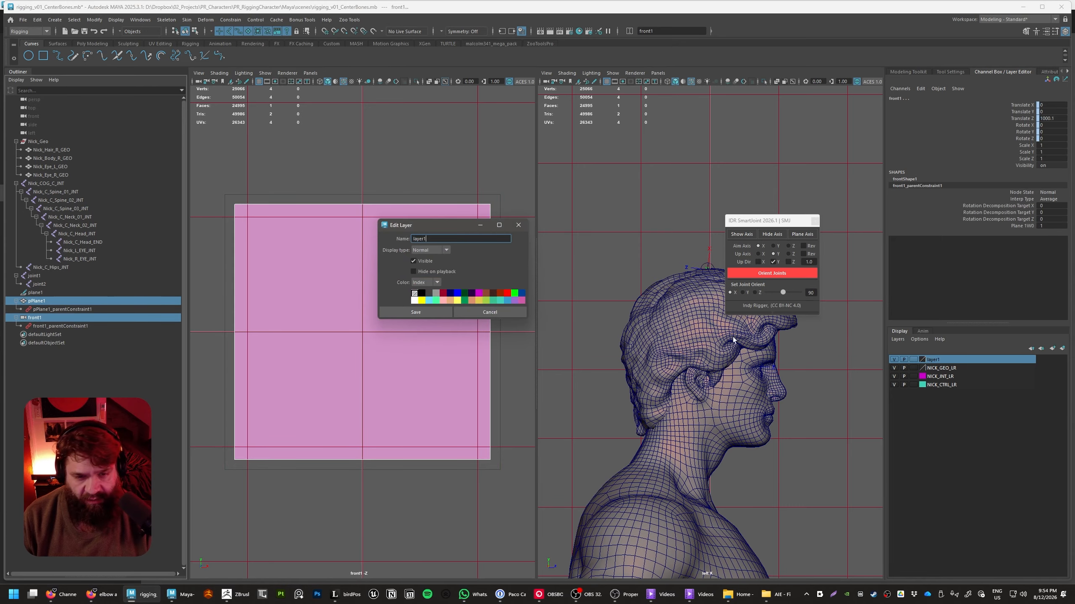
pyautogui.doubleClick(465, 242)
pyautogui.write('flat')
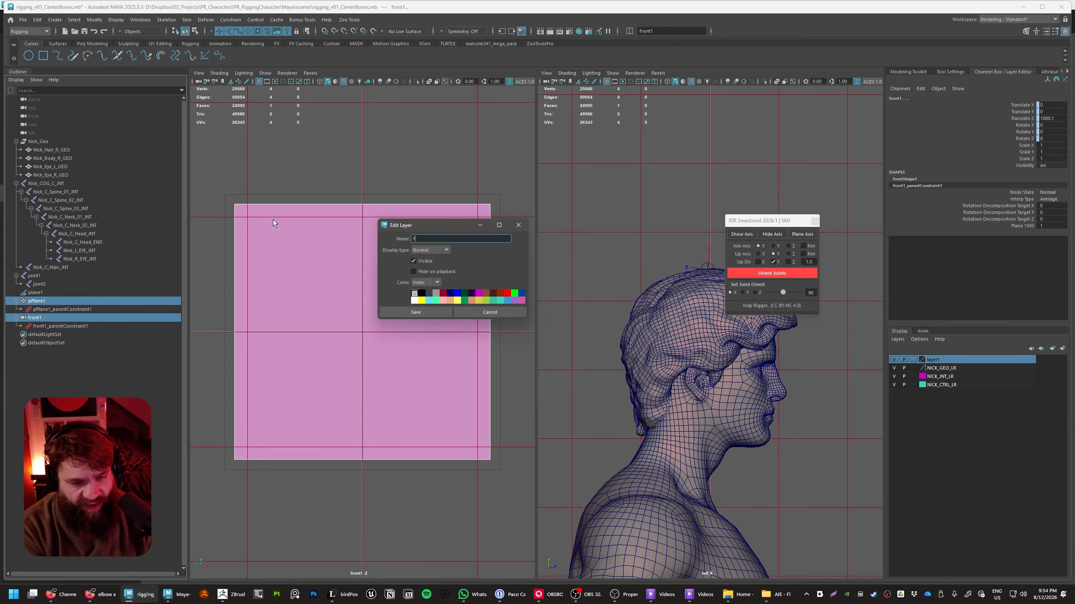
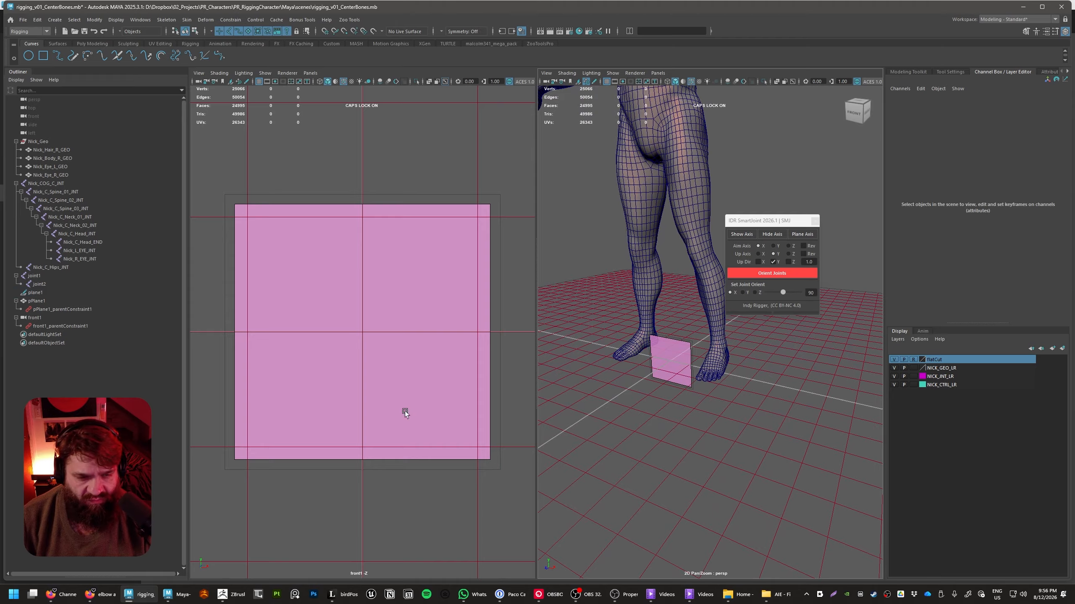
# - Delete the parent constraints under pPlane1 and the front1 camera
pyautogui.click(63, 309)
pyautogui.keyDown('ctrl'); pyautogui.click(72, 327); pyautogui.keyUp('ctrl')
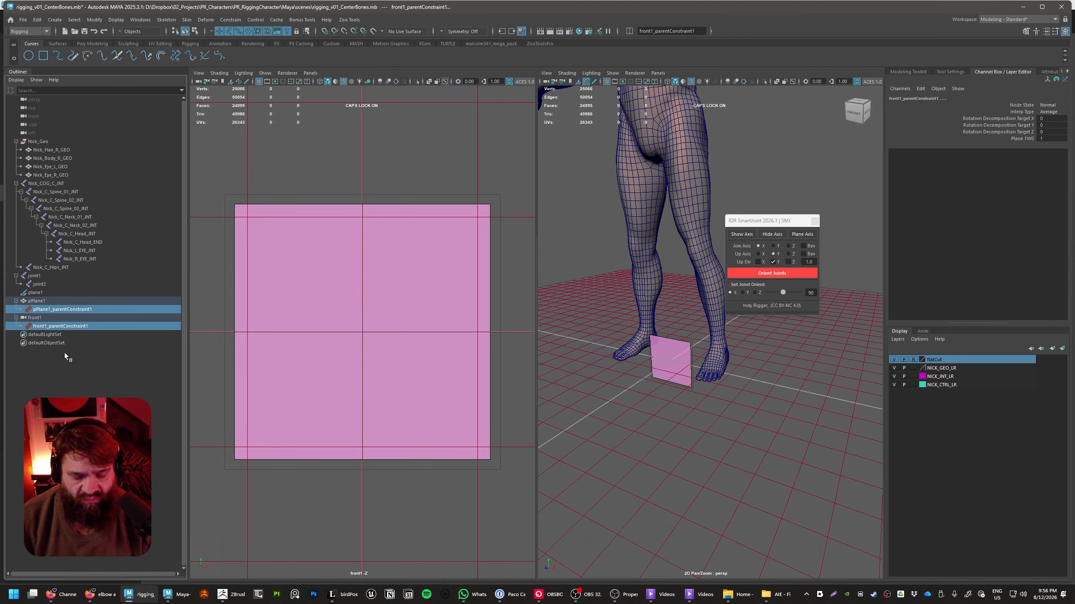
pyautogui.press('Delete')
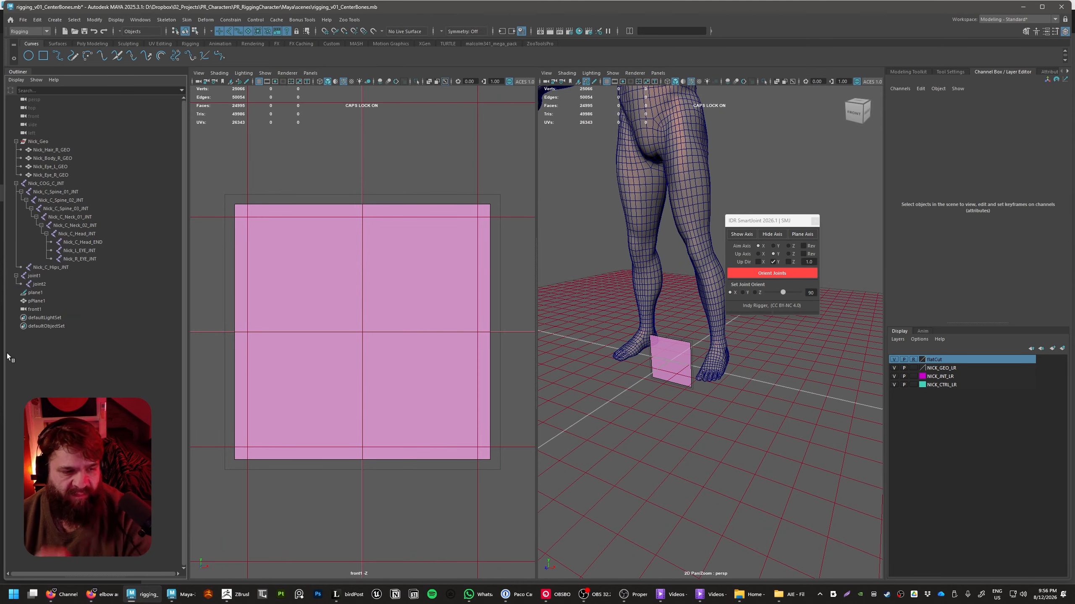
# - Set the scale of the construction plane plane1 to 150 in X, Y and Z, and deselect it
pyautogui.click(36, 293)
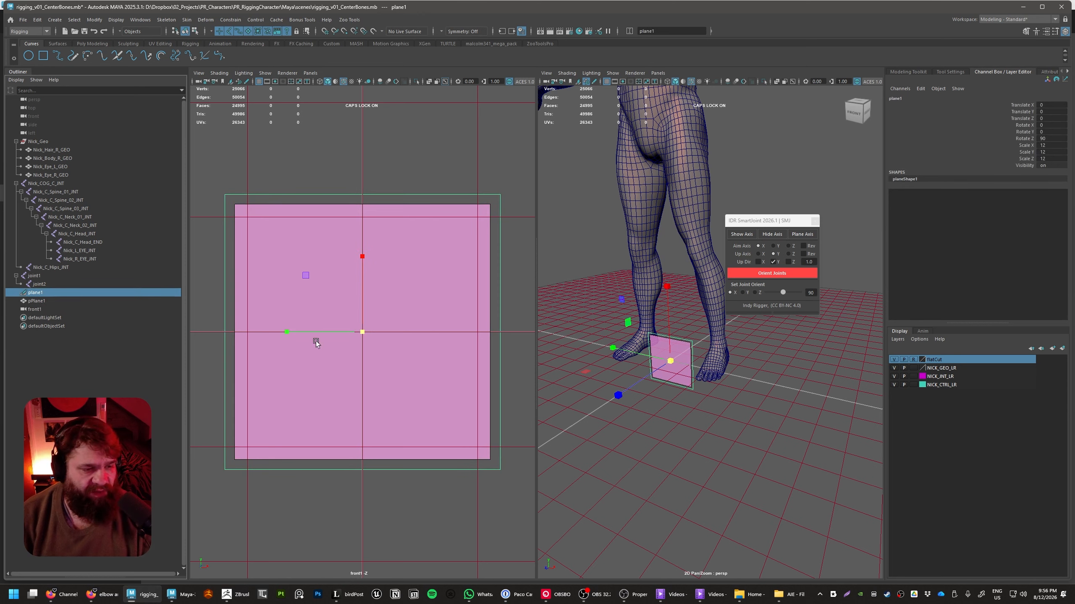
pyautogui.doubleClick(1050, 145)
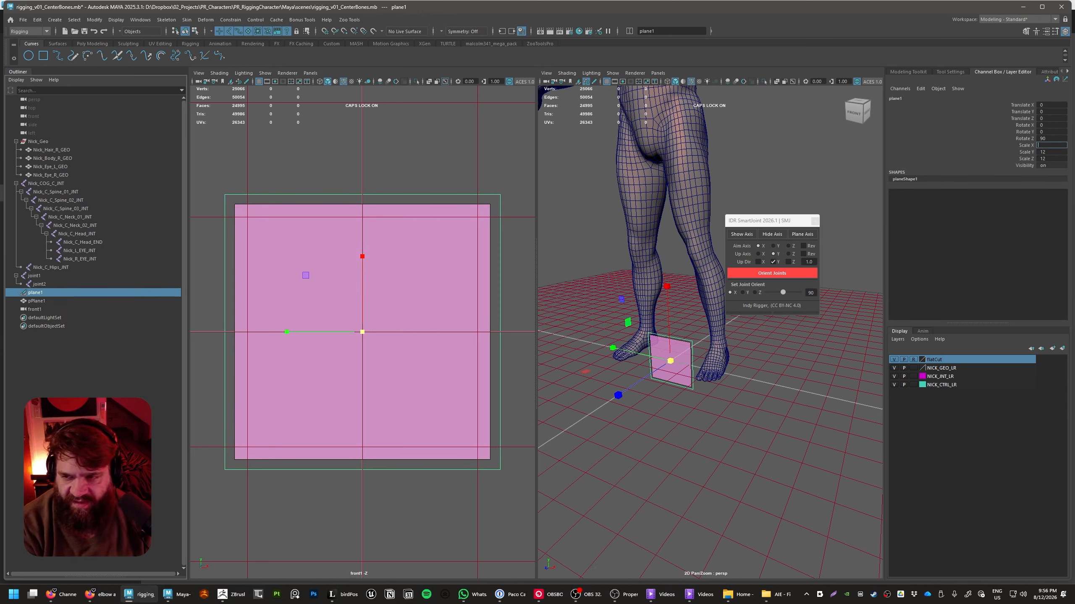
pyautogui.write('150')
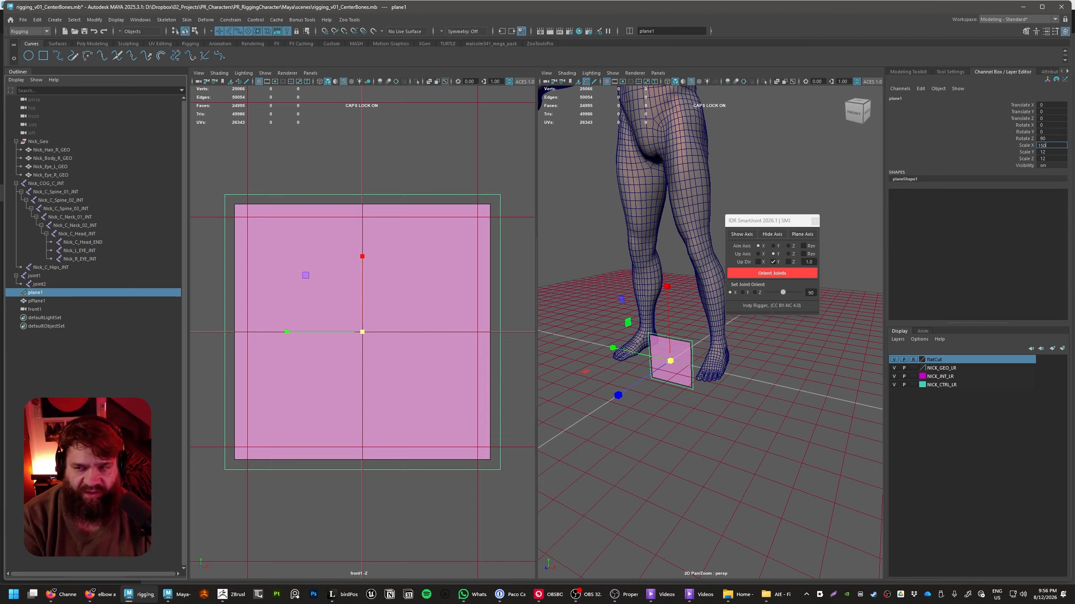
pyautogui.press('Tab')
pyautogui.write('1')
pyautogui.press('Tab')
pyautogui.write('1')
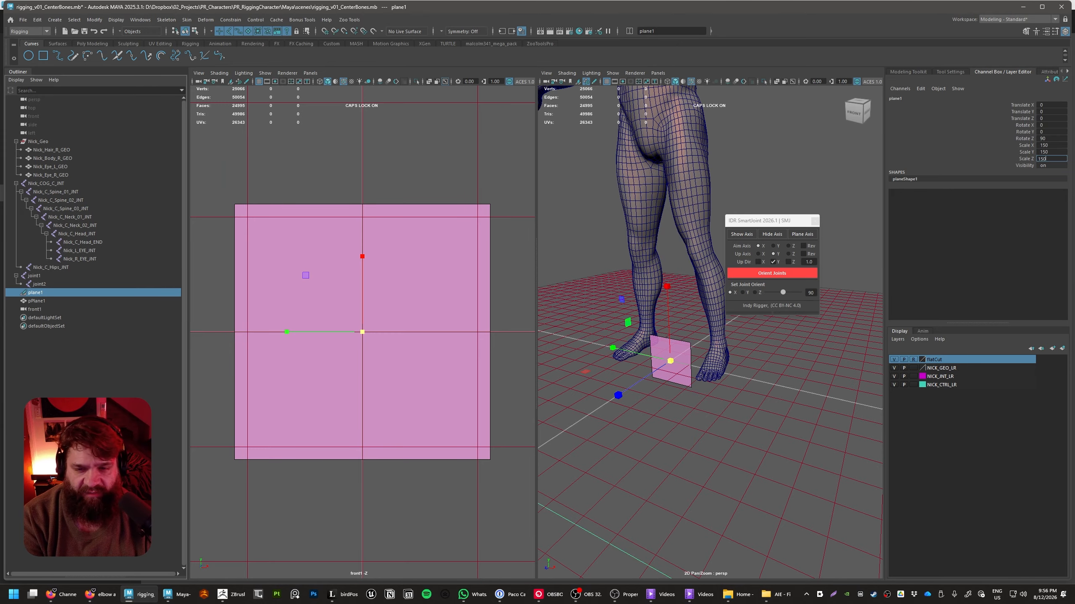
pyautogui.keyDown('alt'); pyautogui.moveTo(835, 391); pyautogui.dragTo(646, 372, button='right'); pyautogui.keyUp('alt')
pyautogui.click(696, 361)
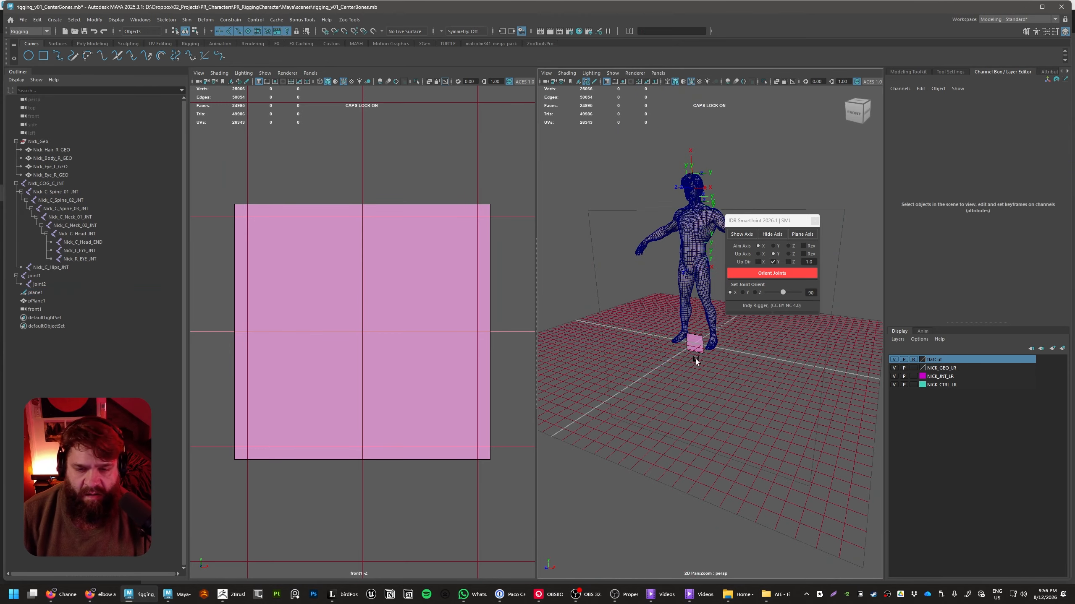
# - Scale pPlane1 uniformly to about 13.07 so it nearly fills the construction plane's outline, and deselect it
pyautogui.click(47, 301)
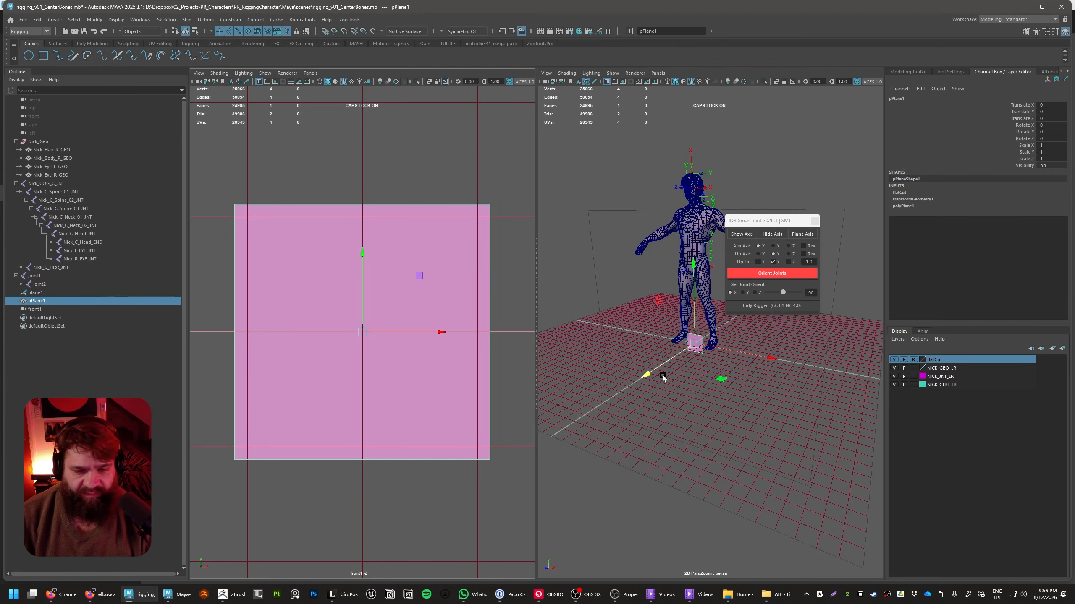
pyautogui.press('r')
pyautogui.moveTo(694, 343); pyautogui.dragTo(855, 400)
pyautogui.keyDown('ctrl'); pyautogui.click(59, 301); pyautogui.keyUp('ctrl')
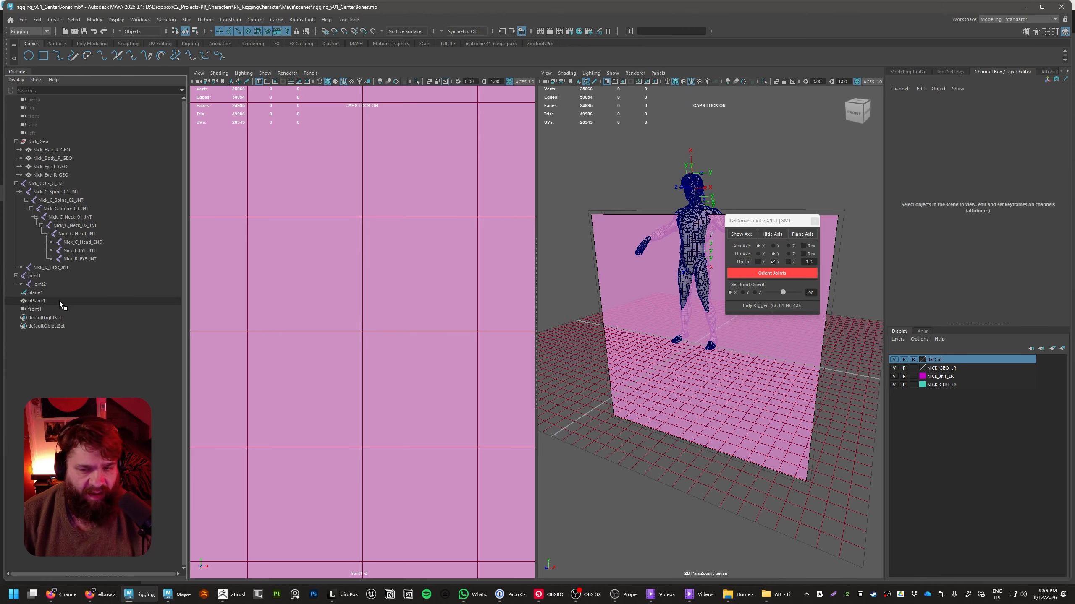
# - Parent-constrain the polygon plane pPlane1 to the construction plane plane1
pyautogui.click(59, 300)
pyautogui.click(38, 295)
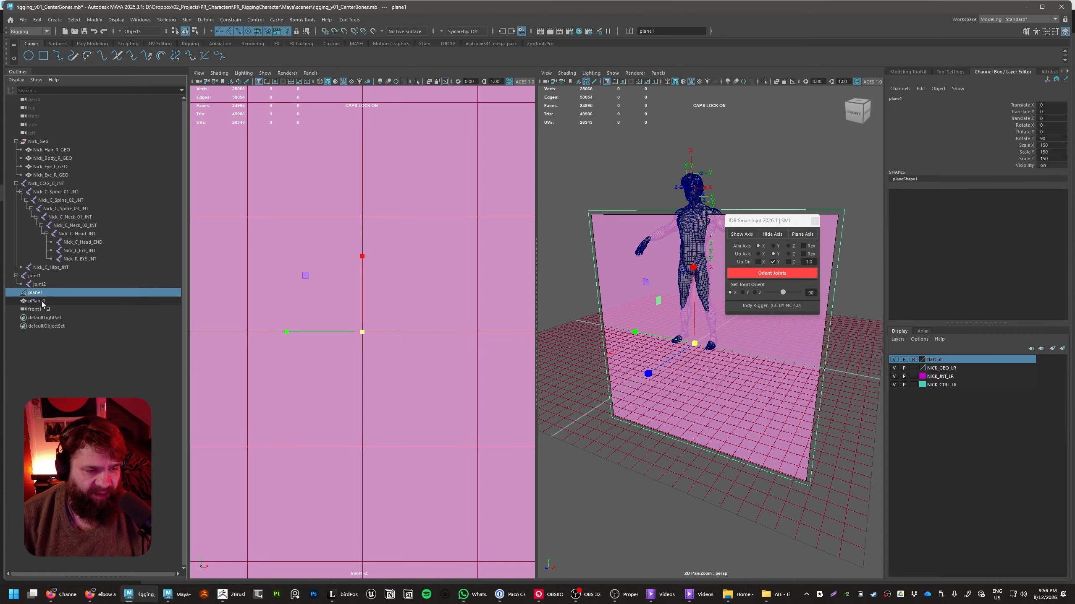
pyautogui.click(36, 301)
pyautogui.click(52, 294)
pyautogui.keyDown('ctrl'); pyautogui.click(52, 301); pyautogui.keyUp('ctrl')
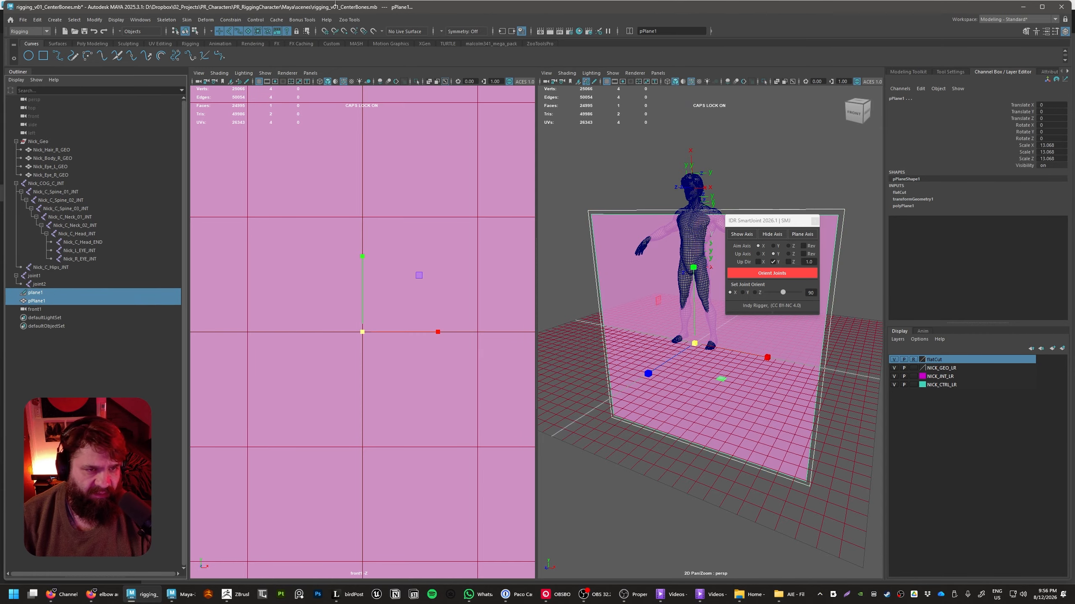
pyautogui.click(255, 19)
pyautogui.moveTo(230, 19)
pyautogui.click(239, 43)
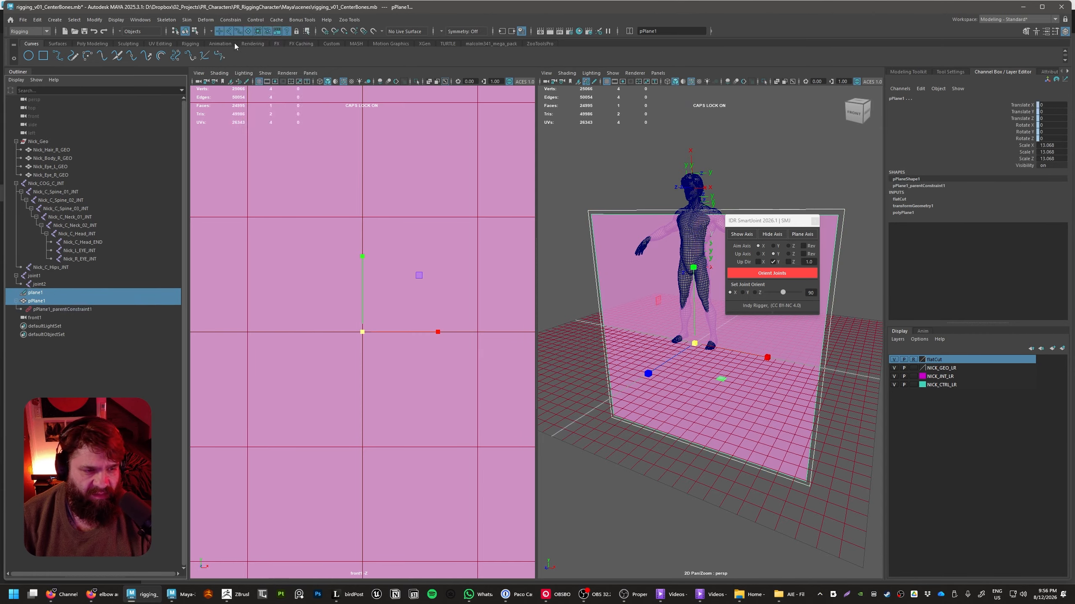
# - Parent-constrain the front1 camera to the construction plane plane1 and deselect both
pyautogui.click(35, 292)
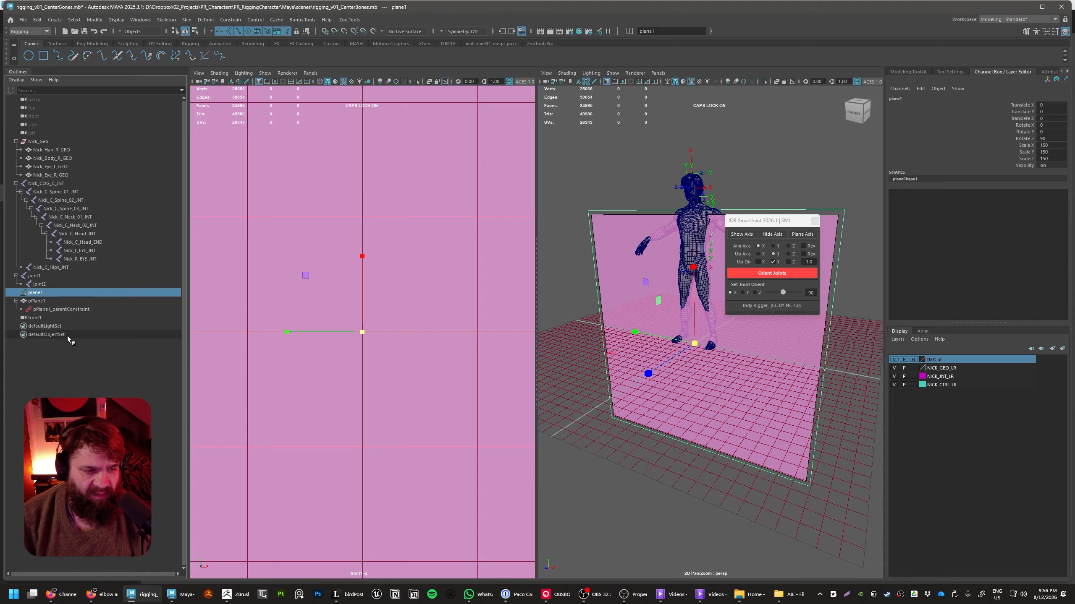
pyautogui.keyDown('ctrl'); pyautogui.click(46, 316); pyautogui.keyUp('ctrl')
pyautogui.click(230, 19)
pyautogui.click(239, 43)
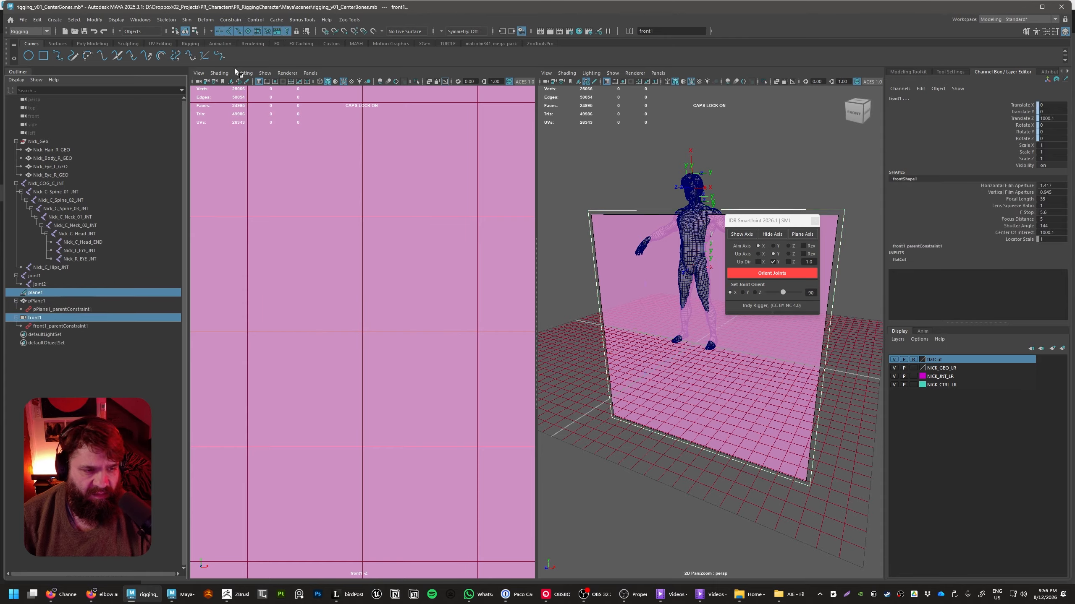
pyautogui.click(89, 355)
# - Try to rotate the construction plane plane1 in the perspective view and undo the rotation
pyautogui.click(48, 293)
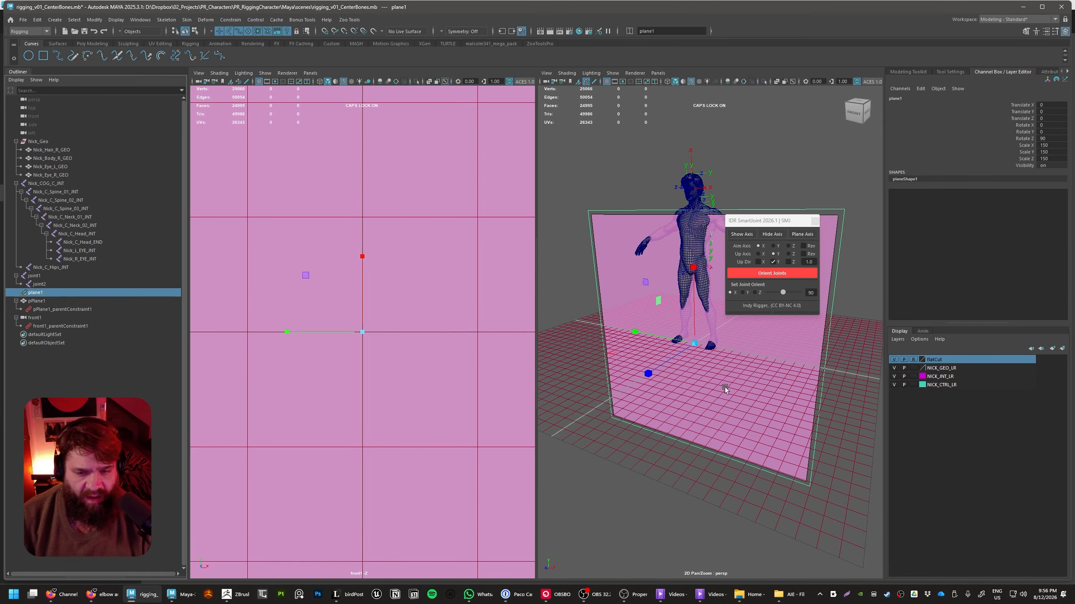
pyautogui.press('e')
pyautogui.moveTo(691, 341); pyautogui.dragTo(687, 380)
pyautogui.hotkey('ctrl', 'z')
# - Turn on joint X-ray display in the perspective view and move the SmartJoint window over to the front1 camera view
pyautogui.scroll(4, 722, 381)
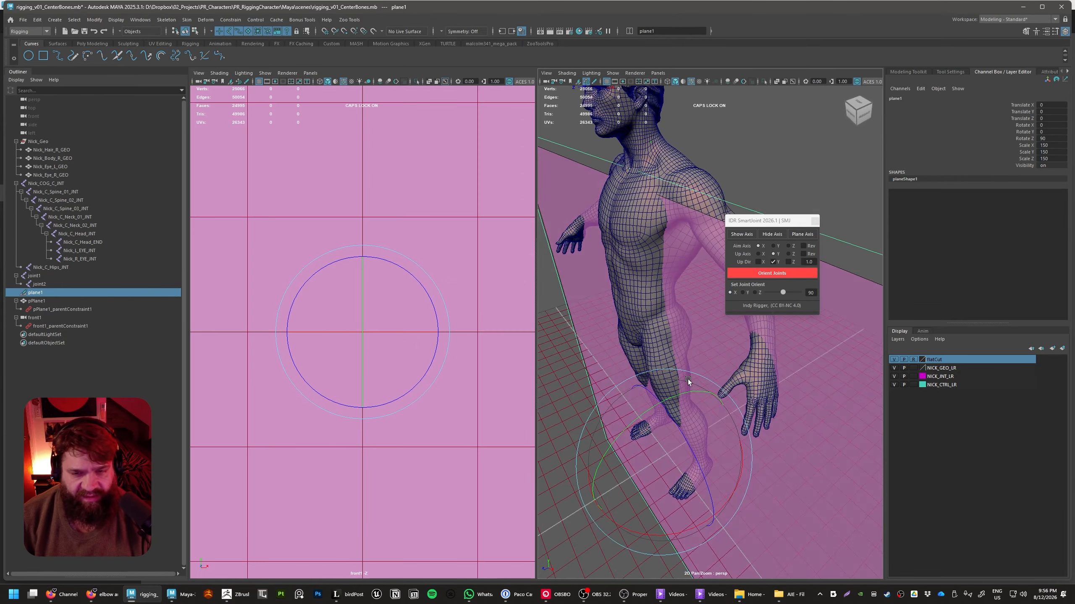
pyautogui.click(792, 82)
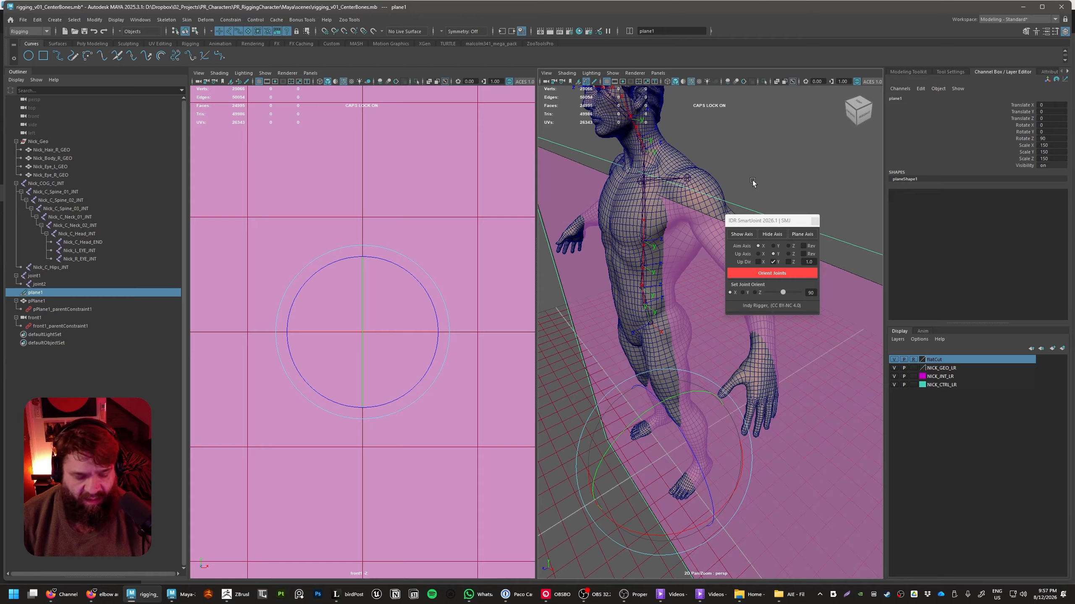
pyautogui.moveTo(750, 220); pyautogui.dragTo(373, 235)
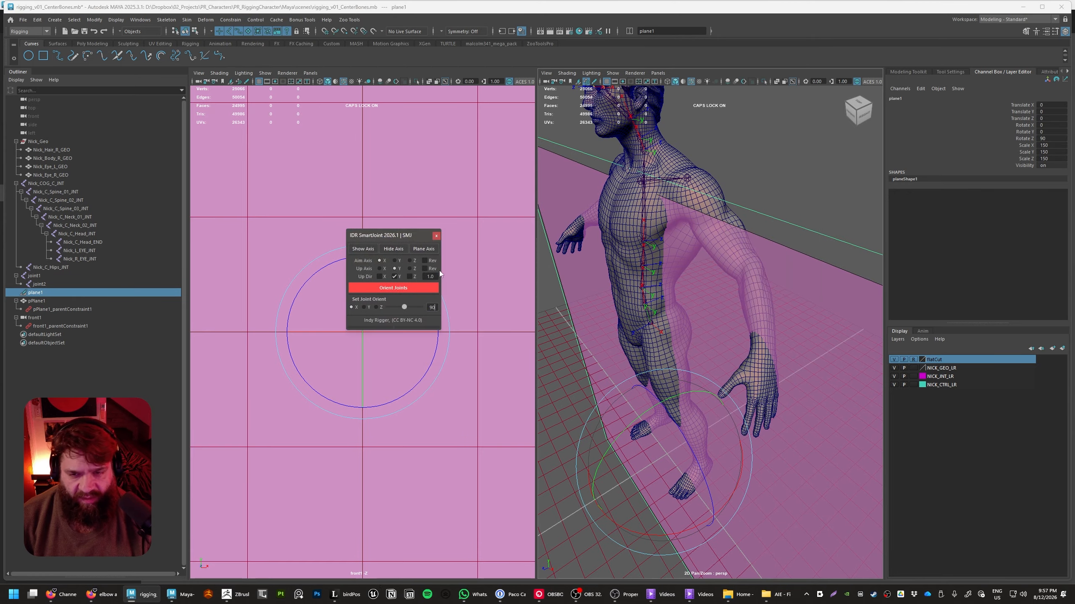
# - Rotate the construction plane plane1 to about 20.7, 73.3 and 85.1 in X, Y and Z, and frame the character in both views
pyautogui.keyDown('alt'); pyautogui.moveTo(698, 373); pyautogui.dragTo(718, 419); pyautogui.keyUp('alt')
pyautogui.press('w')
pyautogui.keyDown('alt'); pyautogui.moveTo(744, 368); pyautogui.dragTo(782, 355); pyautogui.keyUp('alt')
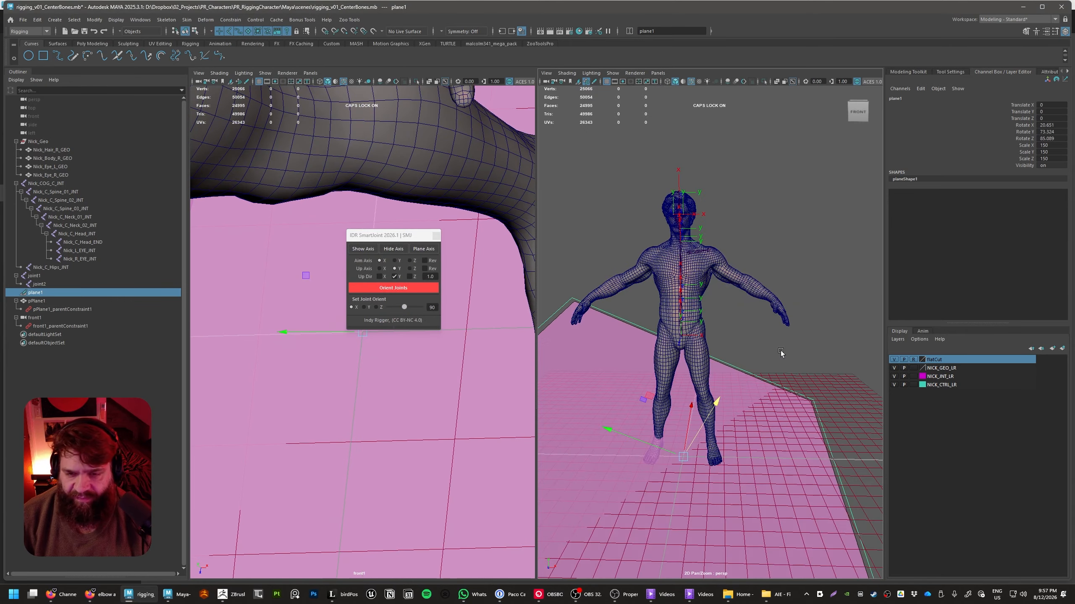
pyautogui.scroll(5, 786, 379)
pyautogui.keyDown('alt'); pyautogui.moveTo(796, 413); pyautogui.dragTo(726, 396, button='right'); pyautogui.keyUp('alt')
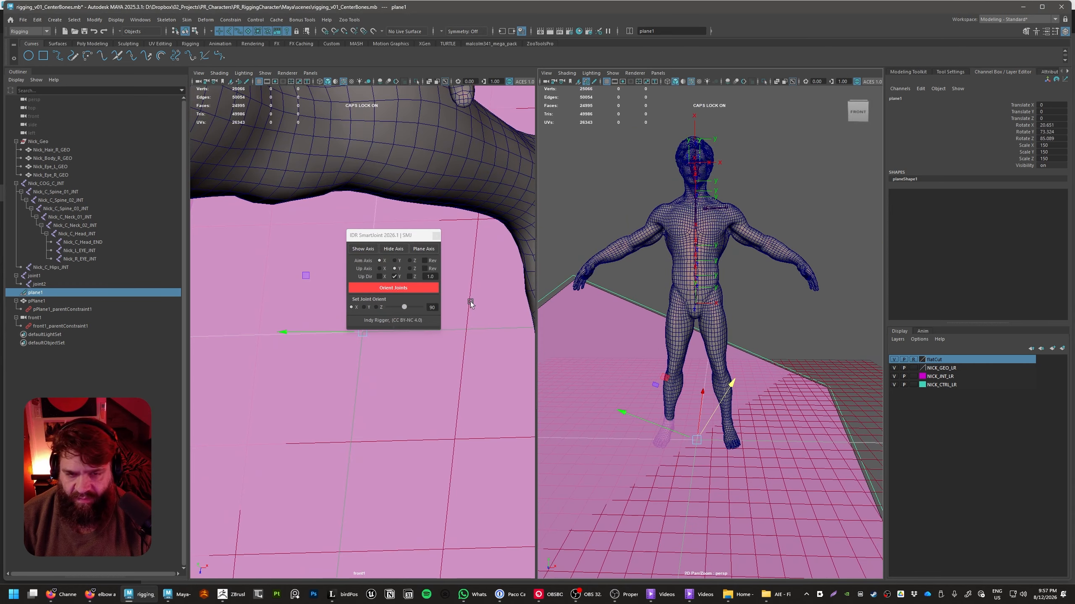
pyautogui.keyDown('alt'); pyautogui.moveTo(471, 388); pyautogui.dragTo(307, 384, button='right'); pyautogui.keyUp('alt')
pyautogui.keyDown('alt'); pyautogui.moveTo(667, 371); pyautogui.dragTo(739, 368, button='right'); pyautogui.keyUp('alt')
# - In the front view, rotate plane1 to about 84.2 in Y and 148.4 in Z so it slopes like the character's left arm
pyautogui.press('space')
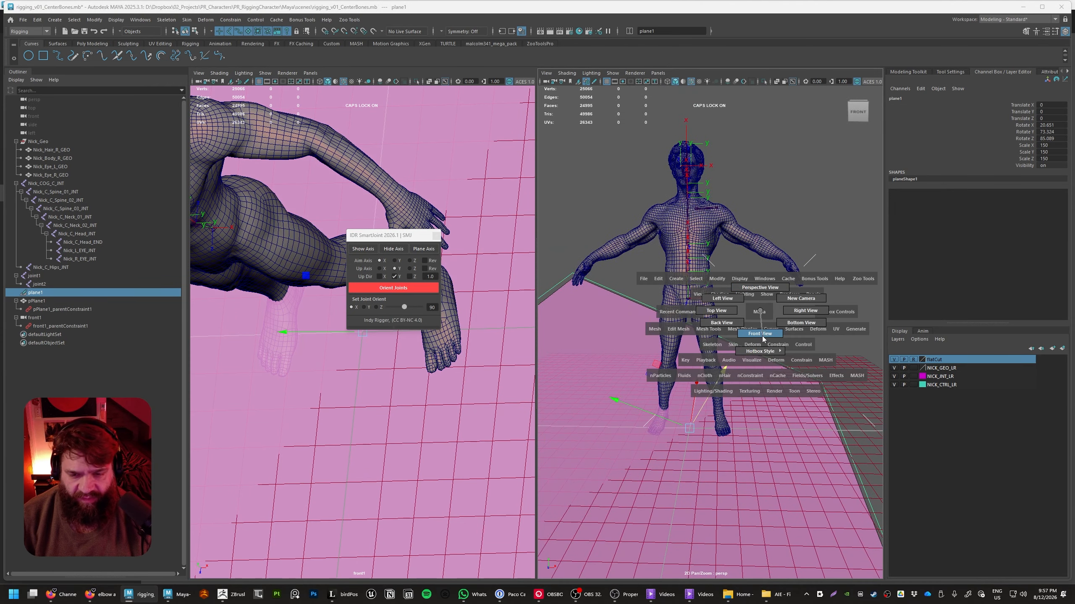
pyautogui.click(760, 334)
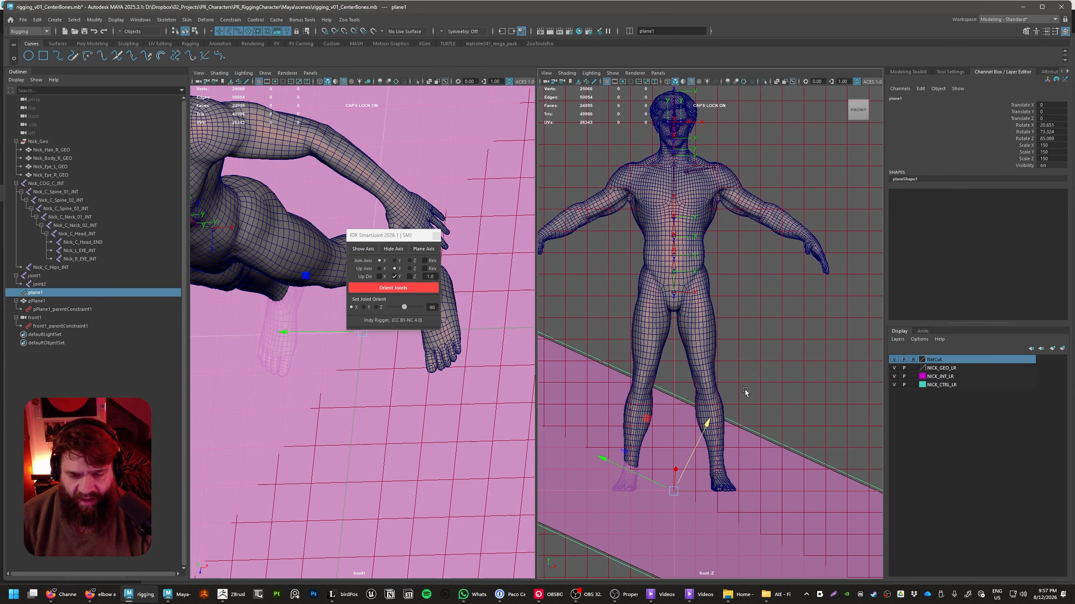
pyautogui.press('e')
pyautogui.moveTo(681, 459); pyautogui.dragTo(766, 524)
pyautogui.press('w')
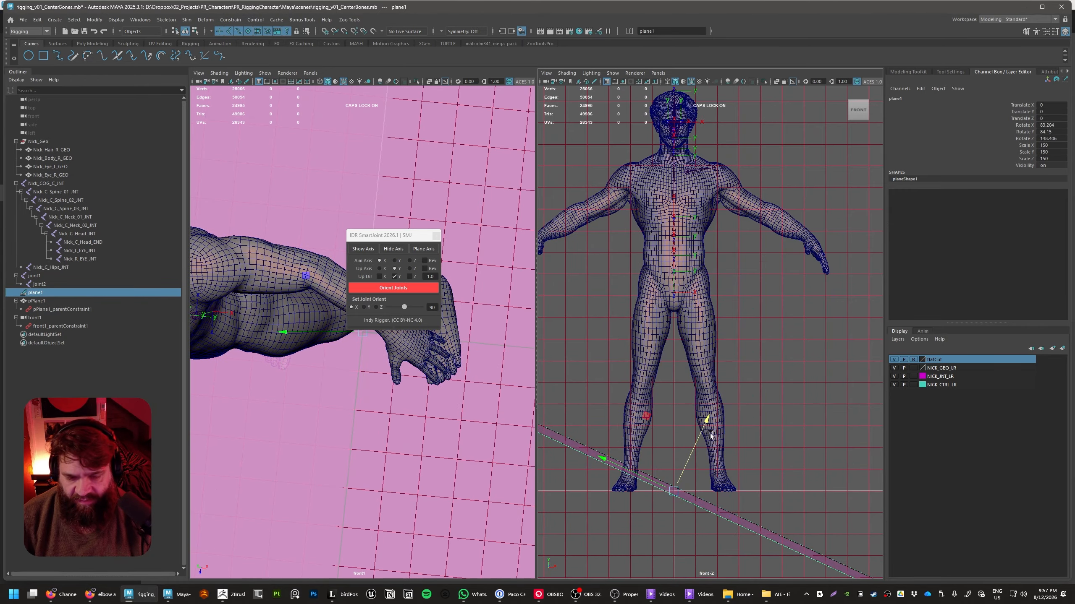
# - Move plane1 up to the left wrist, at about X 62.6, Y 120.9 and Z 1.0
pyautogui.moveTo(647, 416); pyautogui.dragTo(783, 154)
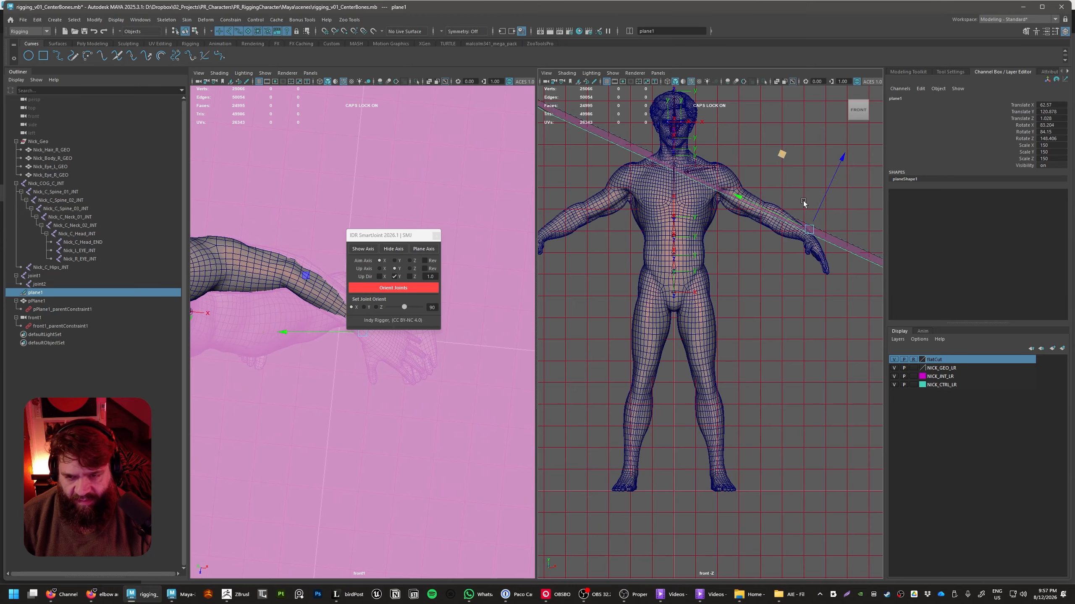
pyautogui.keyDown('alt'); pyautogui.moveTo(803, 201); pyautogui.dragTo(714, 260, button='middle'); pyautogui.keyUp('alt')
pyautogui.keyDown('alt'); pyautogui.moveTo(714, 260); pyautogui.dragTo(806, 362, button='right'); pyautogui.keyUp('alt')
pyautogui.keyDown('alt'); pyautogui.moveTo(777, 299); pyautogui.dragTo(839, 373, button='middle'); pyautogui.keyUp('alt')
pyautogui.moveTo(827, 307)
pyautogui.keyDown('alt'); pyautogui.mouseDown(button='middle')
pyautogui.moveTo(867, 326)
pyautogui.moveTo(827, 287)
pyautogui.mouseUp(button='middle'); pyautogui.keyUp('alt')
# - Rotate plane1 to about 88.8 in X and shift it to about X 60.7, Y 117.7 at the wrist
pyautogui.press('e')
pyautogui.moveTo(795, 267); pyautogui.dragTo(794, 265)
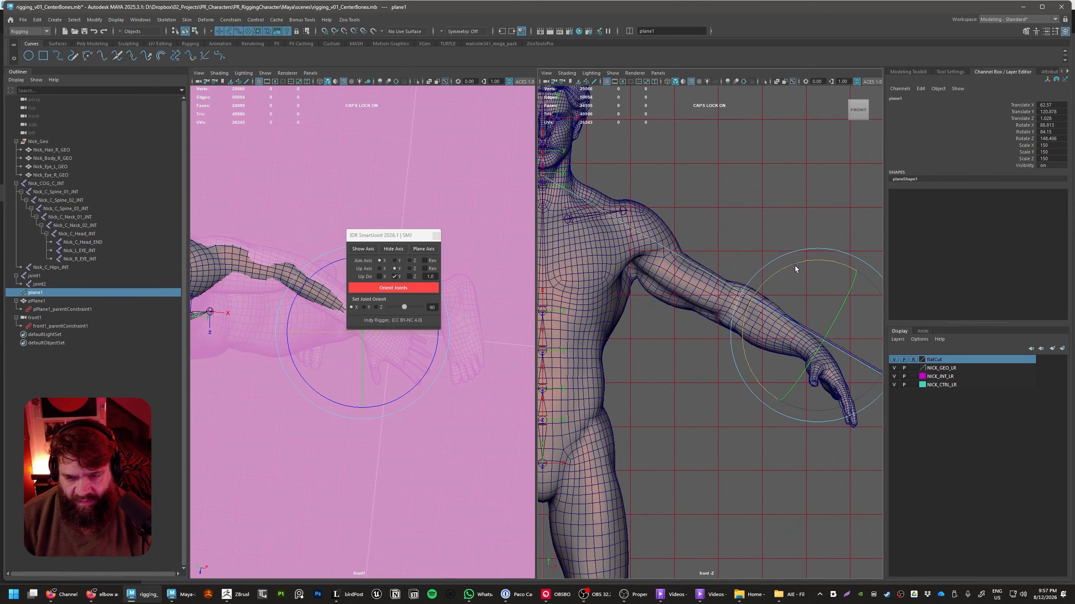
pyautogui.press('w')
pyautogui.moveTo(844, 299); pyautogui.dragTo(827, 313)
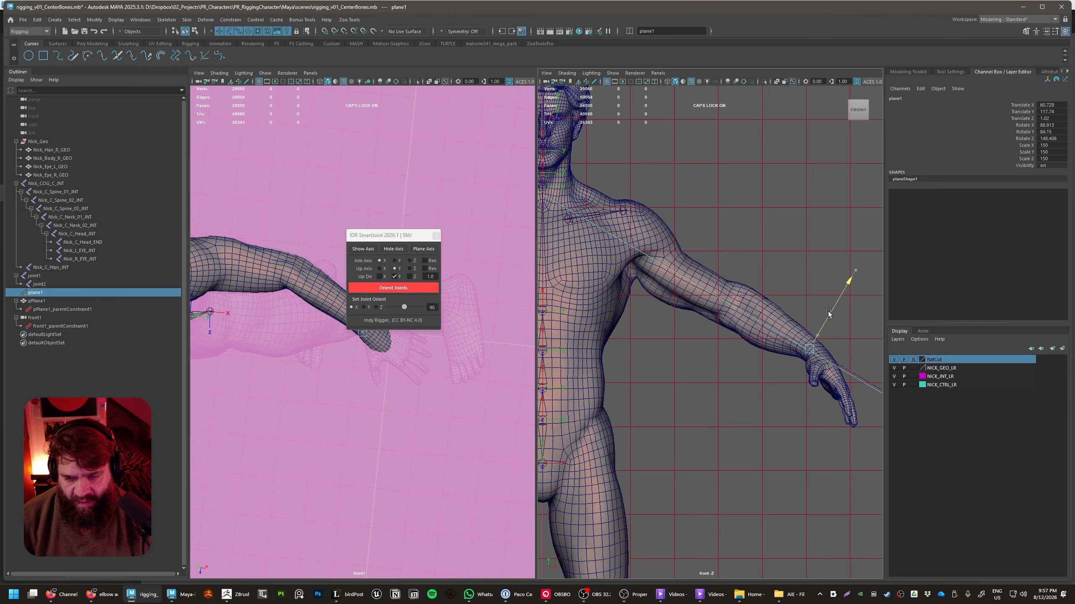
# - Rotate plane1 to about 88.4, 90.8 and 146.6 along the forearm and place it at about X 60.9, Y 117.6
pyautogui.scroll(6, 828, 313)
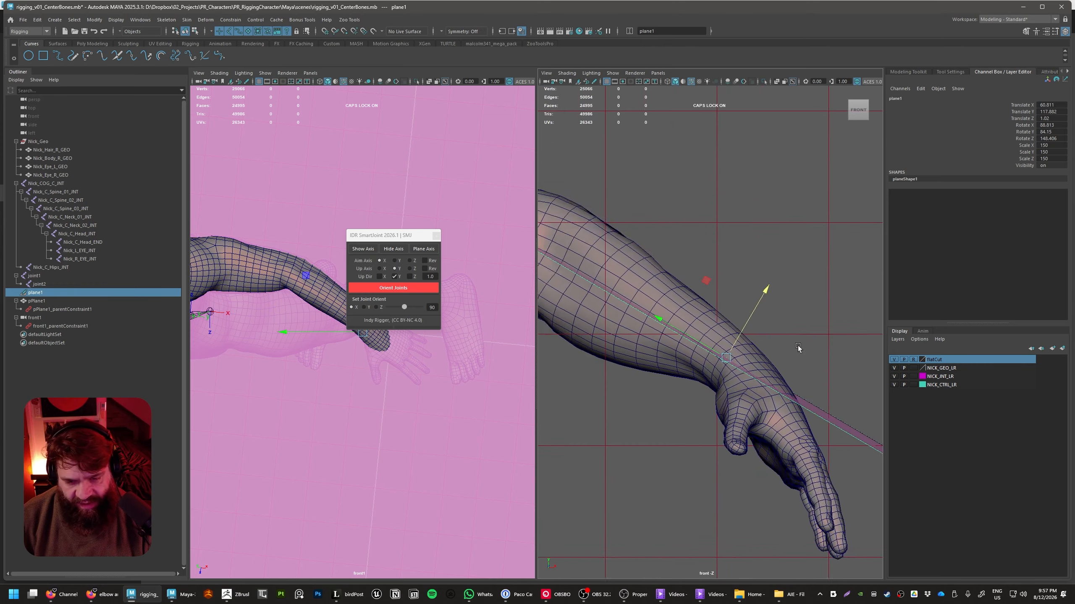
pyautogui.scroll(2, 798, 346)
pyautogui.moveTo(753, 325); pyautogui.dragTo(697, 346)
pyautogui.press('e')
pyautogui.press('w')
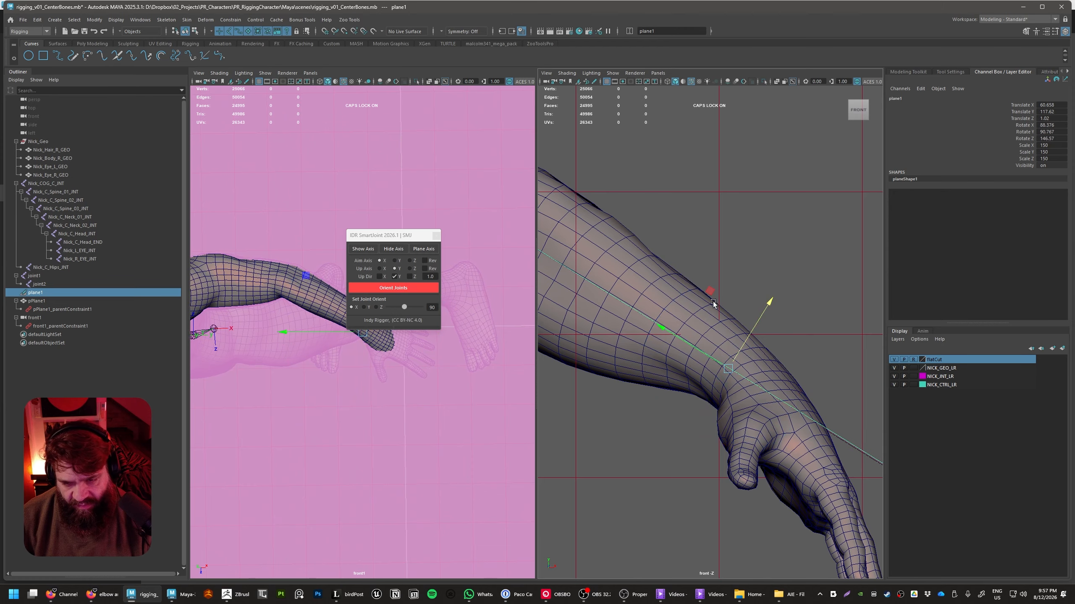
pyautogui.moveTo(710, 292)
pyautogui.mouseDown()
pyautogui.moveTo(711, 301)
pyautogui.moveTo(713, 291)
pyautogui.mouseUp()
# - Rotate plane1 to about 148.9 in Z to match the whole arm and move it to about X 61.1, Y 118.0
pyautogui.scroll(-6, 707, 417)
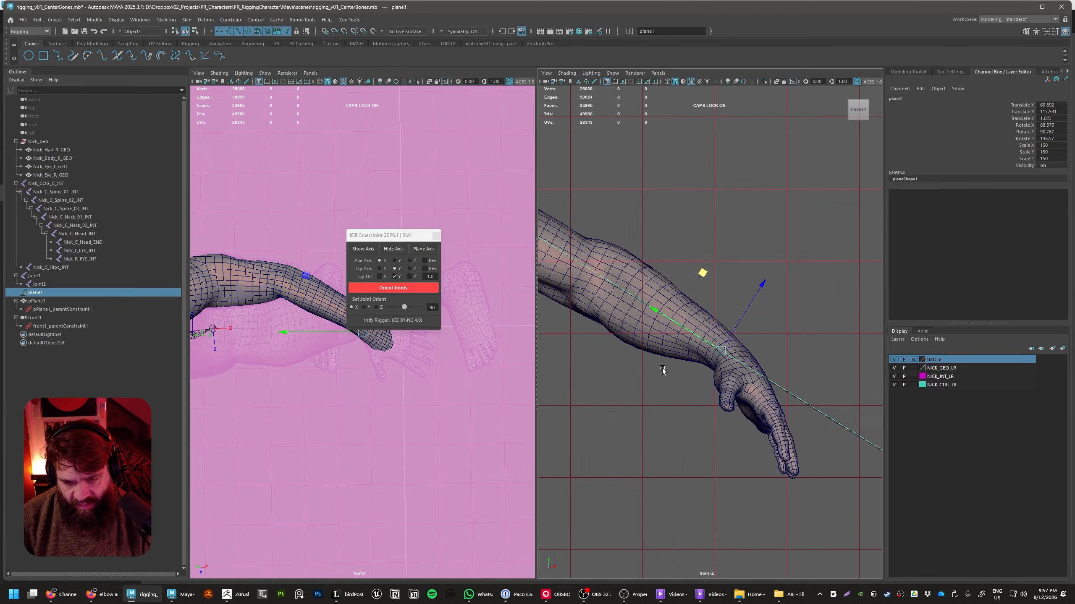
pyautogui.scroll(3, 642, 261)
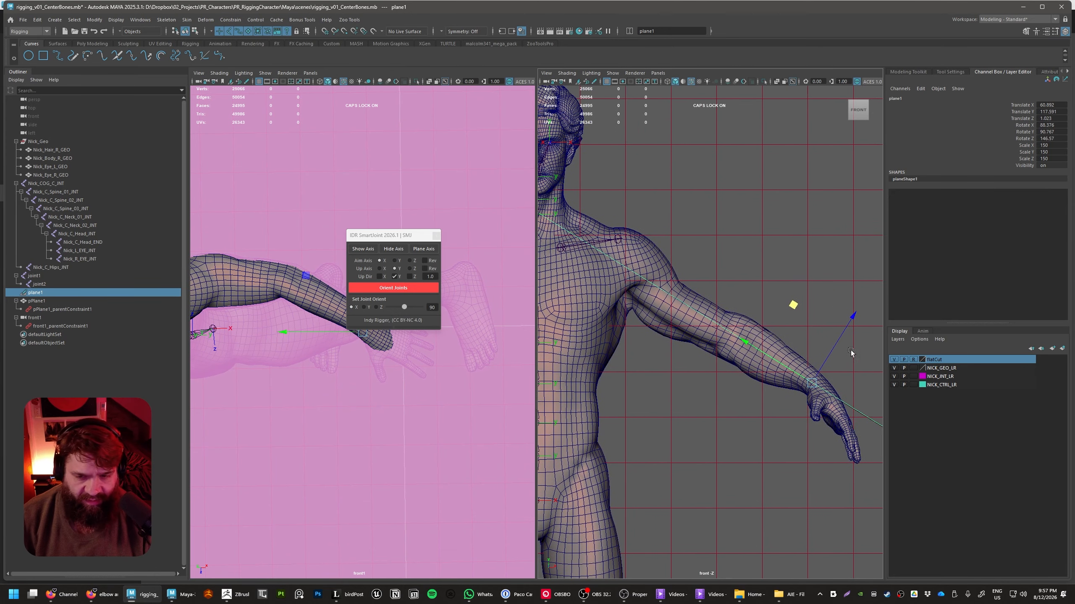
pyautogui.press('e')
pyautogui.moveTo(820, 296); pyautogui.dragTo(815, 295)
pyautogui.press('w')
pyautogui.moveTo(835, 329); pyautogui.dragTo(839, 330)
# - Fine-tune plane1 along the arm to about 148.6 in Rotate Z, positioned at about X 61.4, Y 118.5
pyautogui.press('e')
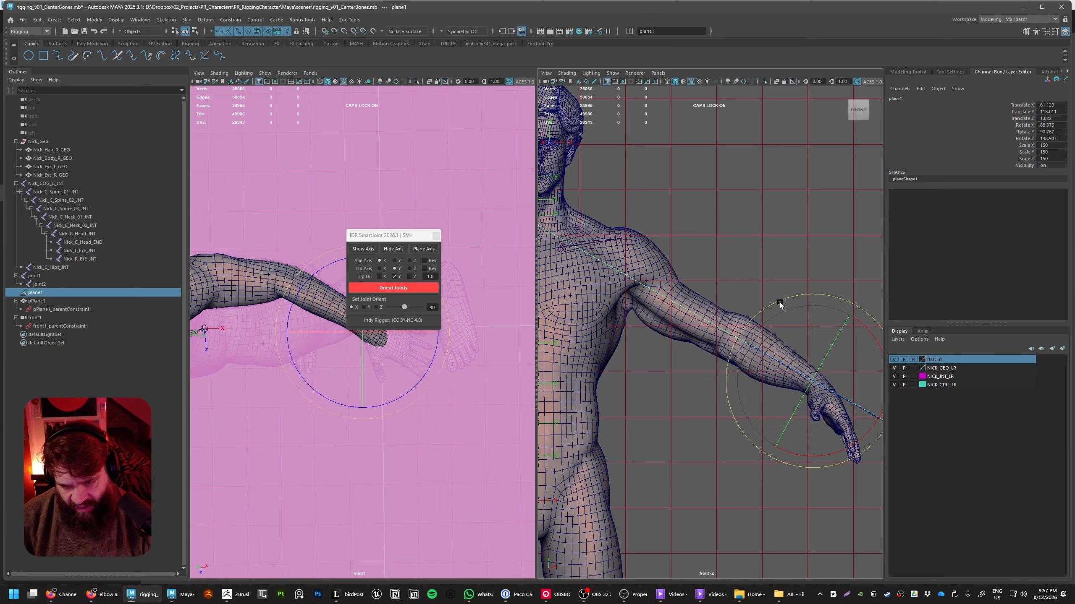
pyautogui.moveTo(779, 303); pyautogui.dragTo(780, 301)
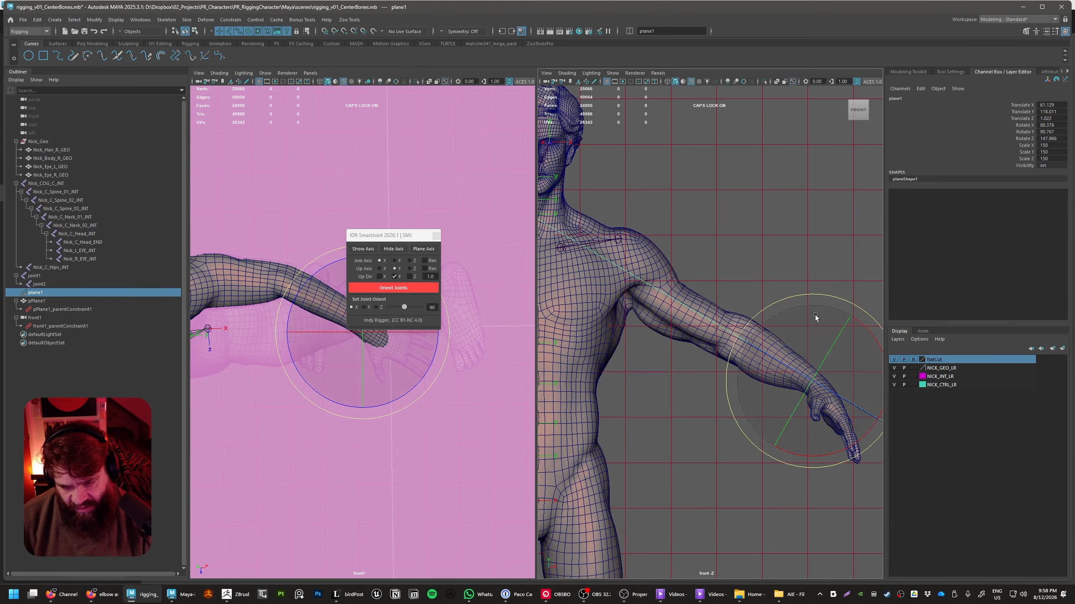
pyautogui.press('w')
pyautogui.moveTo(837, 328); pyautogui.dragTo(833, 335)
pyautogui.press('e')
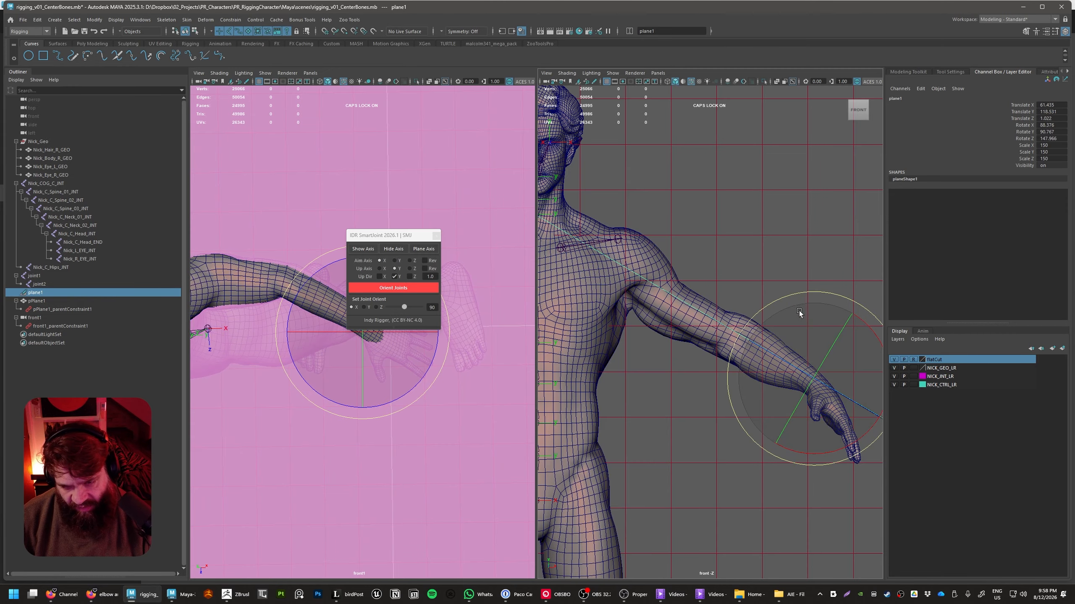
pyautogui.moveTo(784, 297); pyautogui.dragTo(781, 296)
# - Show the arm in the back view and move plane1 to about X 61.0, Y 117.8 at the wrist
pyautogui.press('space')
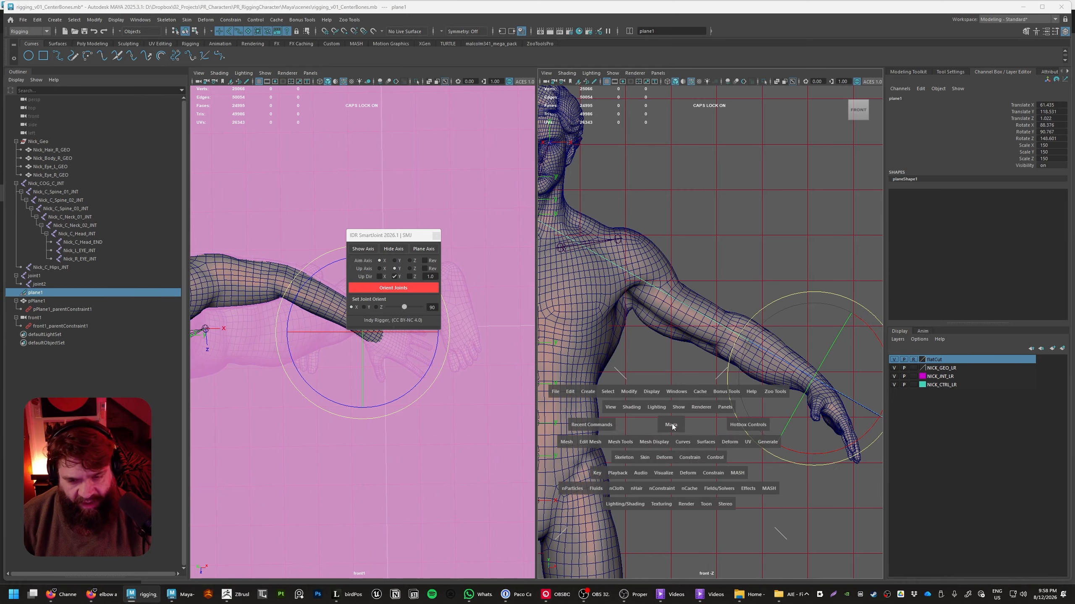
pyautogui.moveTo(671, 424); pyautogui.dragTo(716, 441)
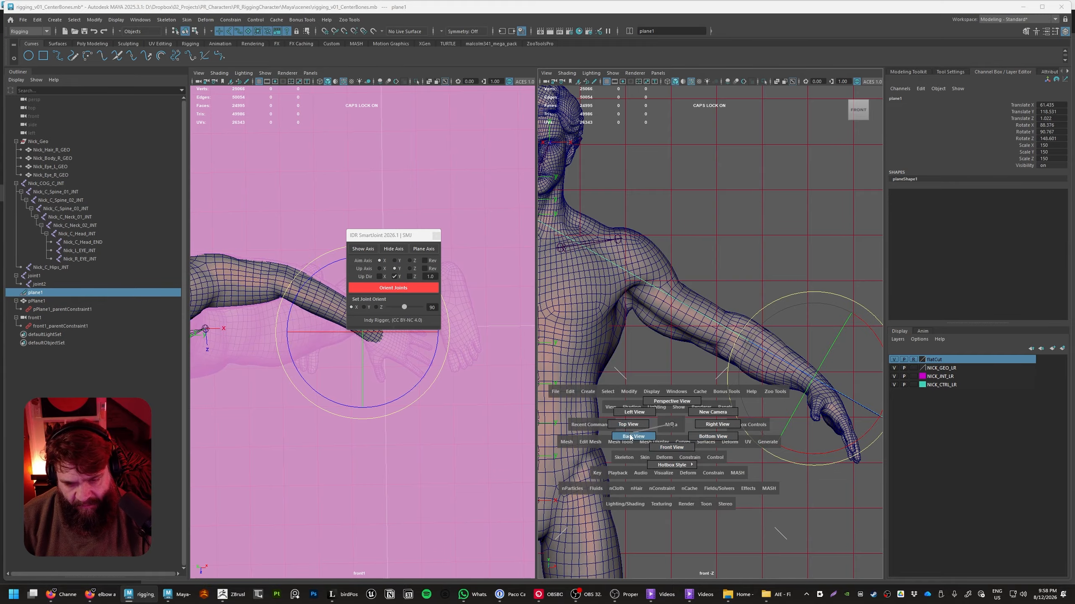
pyautogui.moveTo(630, 438); pyautogui.dragTo(632, 436)
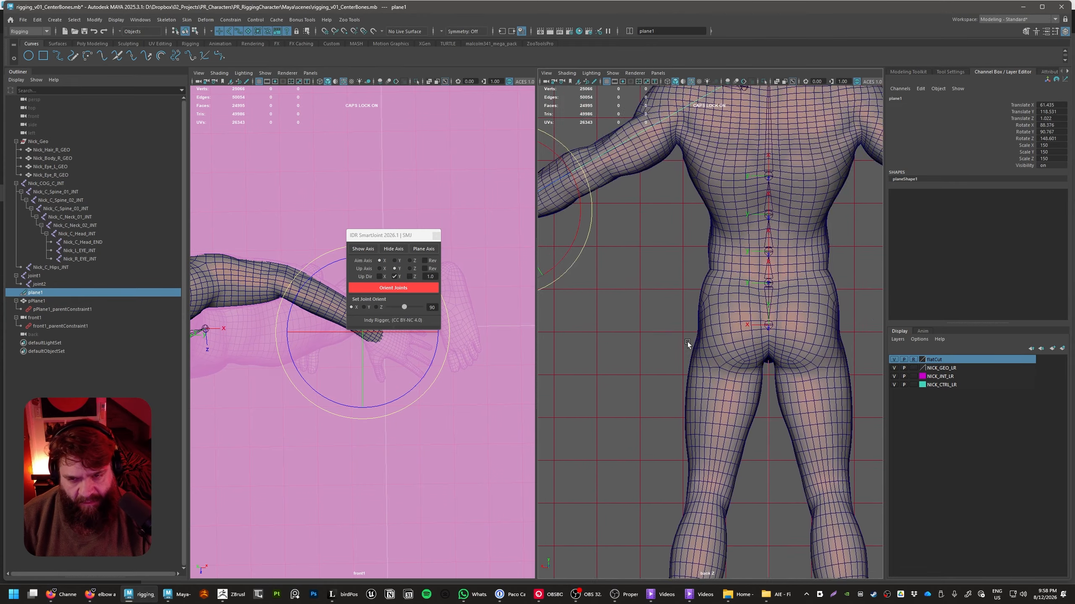
pyautogui.keyDown('alt'); pyautogui.moveTo(577, 289); pyautogui.dragTo(694, 411, button='middle'); pyautogui.keyUp('alt')
pyautogui.keyDown('alt'); pyautogui.moveTo(694, 411); pyautogui.dragTo(719, 436, button='right'); pyautogui.keyUp('alt')
pyautogui.keyDown('alt'); pyautogui.moveTo(719, 436); pyautogui.dragTo(766, 402, button='middle'); pyautogui.keyUp('alt')
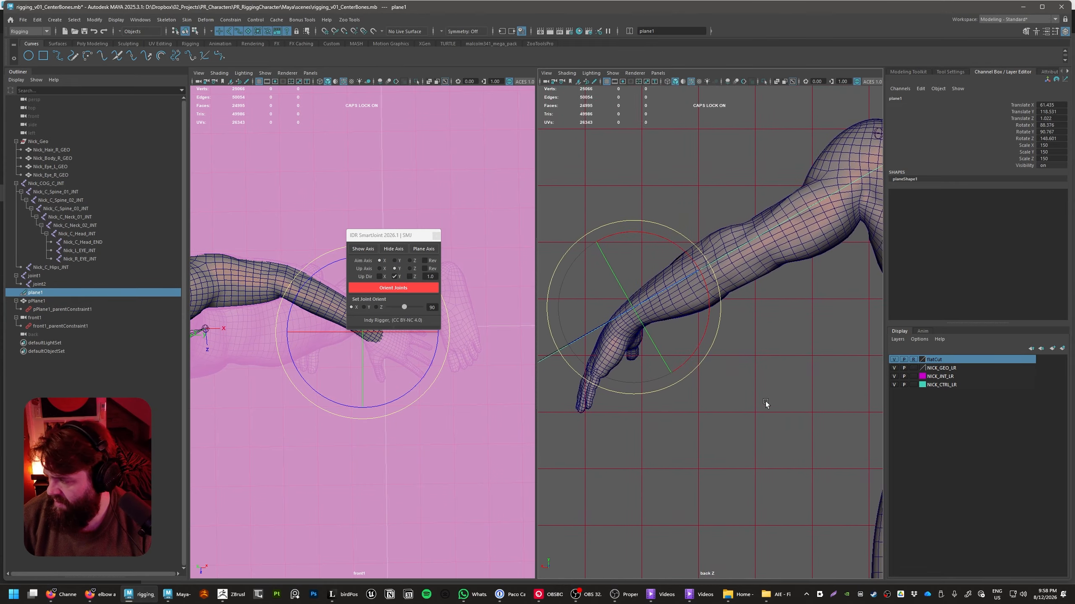
pyautogui.keyDown('alt'); pyautogui.moveTo(765, 401); pyautogui.dragTo(742, 415, button='right'); pyautogui.keyUp('alt')
pyautogui.keyDown('alt'); pyautogui.moveTo(743, 414); pyautogui.dragTo(719, 402, button='middle'); pyautogui.keyUp('alt')
pyautogui.press('w')
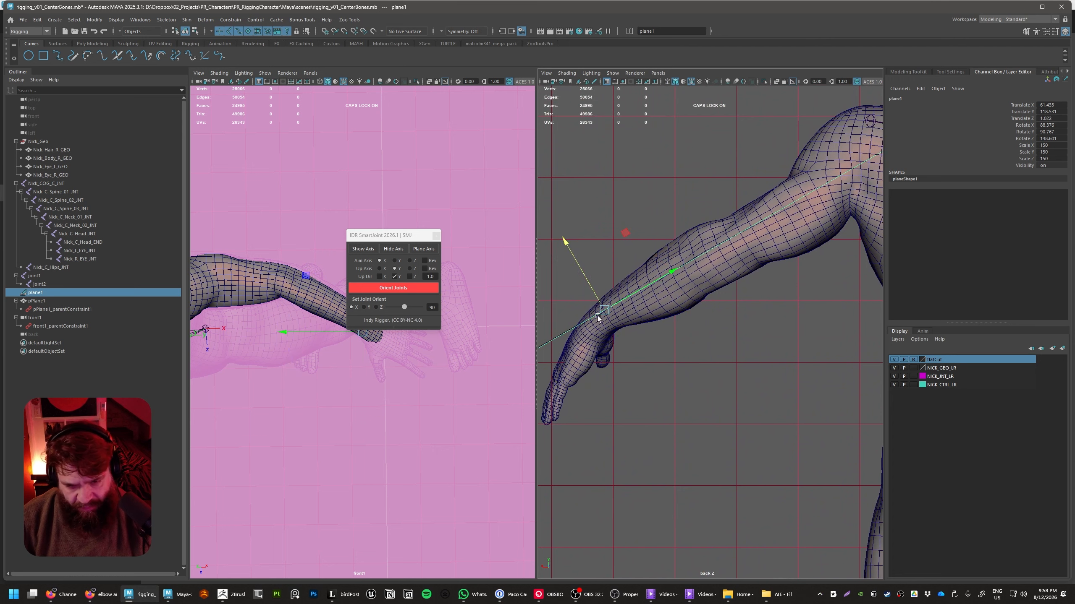
pyautogui.moveTo(588, 284); pyautogui.dragTo(593, 287)
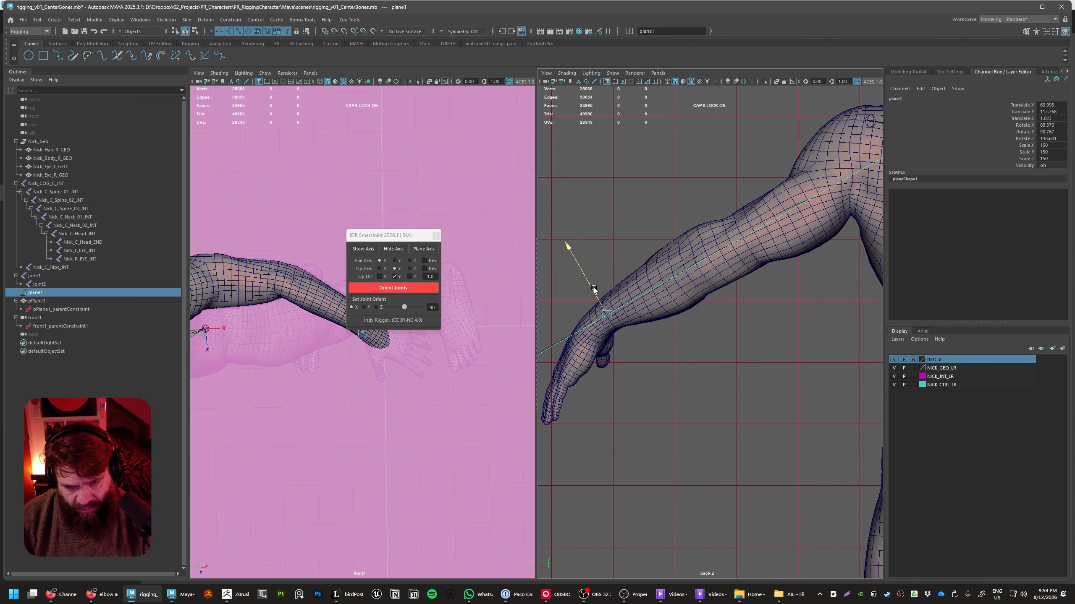
# - In the back view, rotate plane1 to about 92.7 in X and 152.9 in Z, and move it to about X 60.6, Y 117.1
pyautogui.keyDown('alt'); pyautogui.moveTo(762, 306); pyautogui.dragTo(731, 354, button='middle'); pyautogui.keyUp('alt')
pyautogui.keyDown('alt'); pyautogui.moveTo(731, 354); pyautogui.dragTo(700, 332, button='right'); pyautogui.keyUp('alt')
pyautogui.keyDown('alt'); pyautogui.moveTo(700, 332); pyautogui.dragTo(672, 340, button='middle'); pyautogui.keyUp('alt')
pyautogui.press('e')
pyautogui.keyDown('alt'); pyautogui.moveTo(659, 356); pyautogui.dragTo(620, 383, button='right'); pyautogui.keyUp('alt')
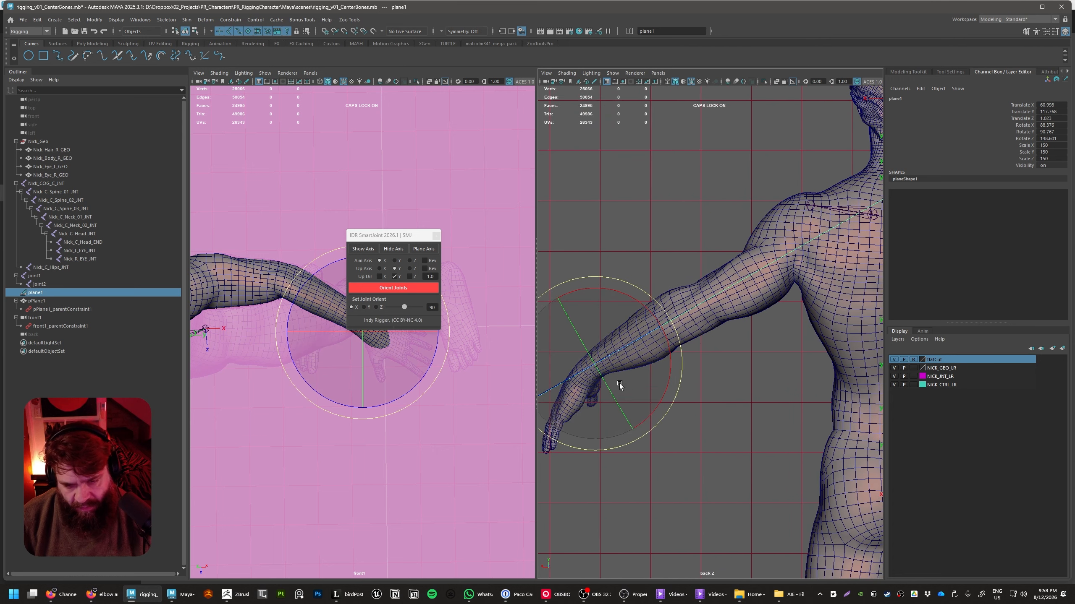
pyautogui.moveTo(619, 383); pyautogui.dragTo(607, 387)
pyautogui.press('w')
pyautogui.moveTo(576, 325); pyautogui.dragTo(578, 327)
# - Adjust plane1's slope along the arm and turn it to about 39.5, 91.2 and 98.2 in Rotate X, Y and Z
pyautogui.keyDown('alt'); pyautogui.moveTo(697, 325); pyautogui.dragTo(690, 355, button='middle'); pyautogui.keyUp('alt')
pyautogui.keyDown('alt'); pyautogui.moveTo(690, 355); pyautogui.dragTo(671, 356, button='right'); pyautogui.keyUp('alt')
pyautogui.press('e')
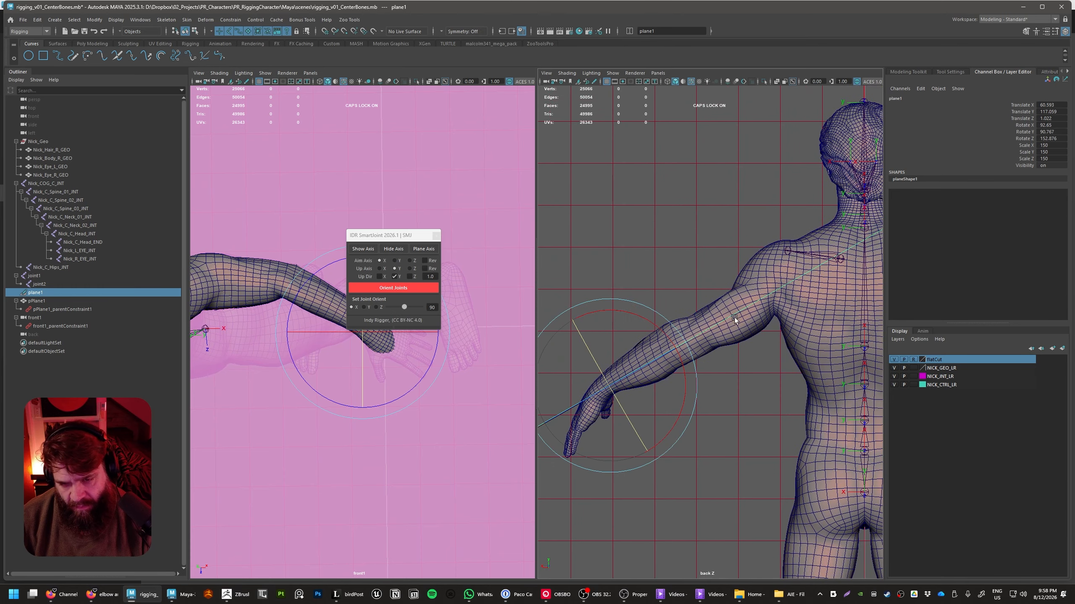
pyautogui.moveTo(692, 349); pyautogui.dragTo(705, 341)
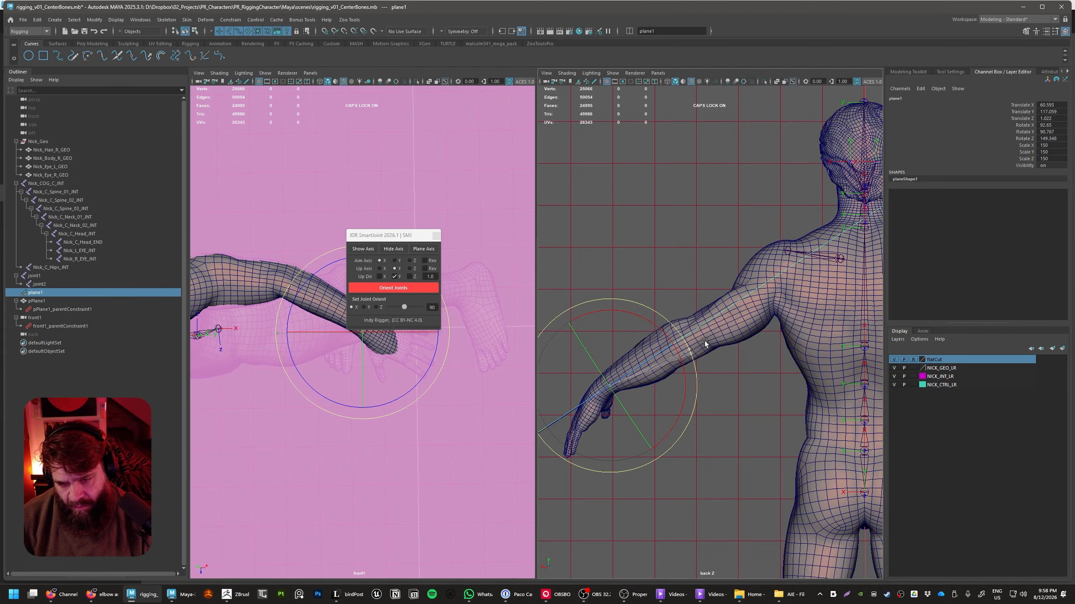
pyautogui.moveTo(628, 412); pyautogui.dragTo(628, 413)
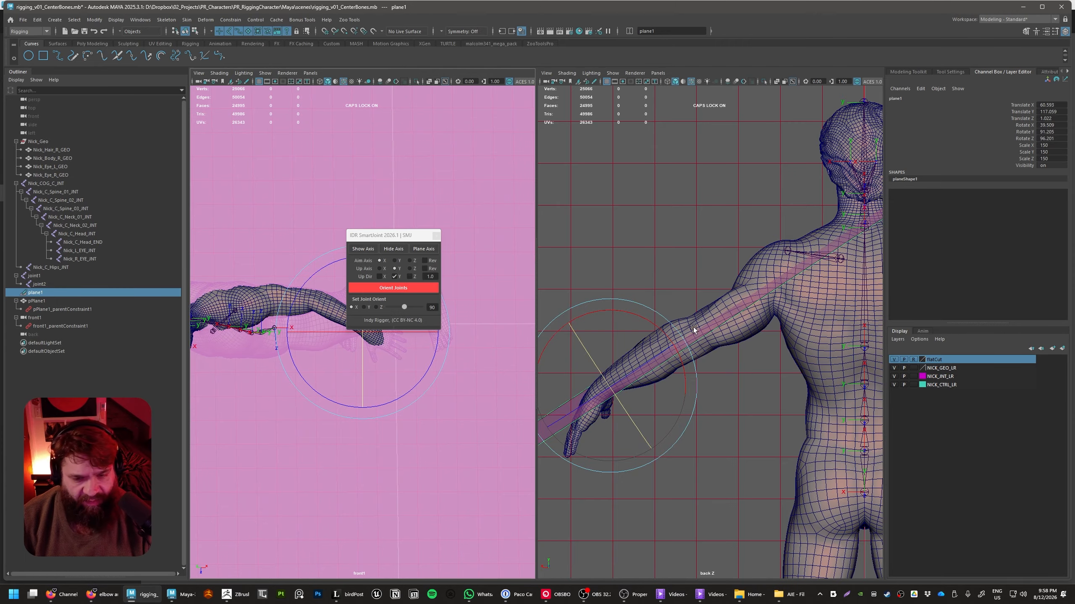
# - In the perspective view, rotate plane1 to about 105.3, 90.8 and 162.5 so it cuts lengthwise through the arm
pyautogui.press('space')
pyautogui.moveTo(703, 239); pyautogui.dragTo(705, 198)
pyautogui.keyDown('alt'); pyautogui.moveTo(700, 288); pyautogui.dragTo(620, 354); pyautogui.keyUp('alt')
pyautogui.keyDown('alt'); pyautogui.moveTo(621, 354); pyautogui.dragTo(663, 388, button='right'); pyautogui.keyUp('alt')
pyautogui.keyDown('alt'); pyautogui.moveTo(663, 389); pyautogui.dragTo(660, 363); pyautogui.keyUp('alt')
pyautogui.moveTo(616, 297); pyautogui.dragTo(616, 296)
pyautogui.moveTo(602, 380); pyautogui.dragTo(598, 379)
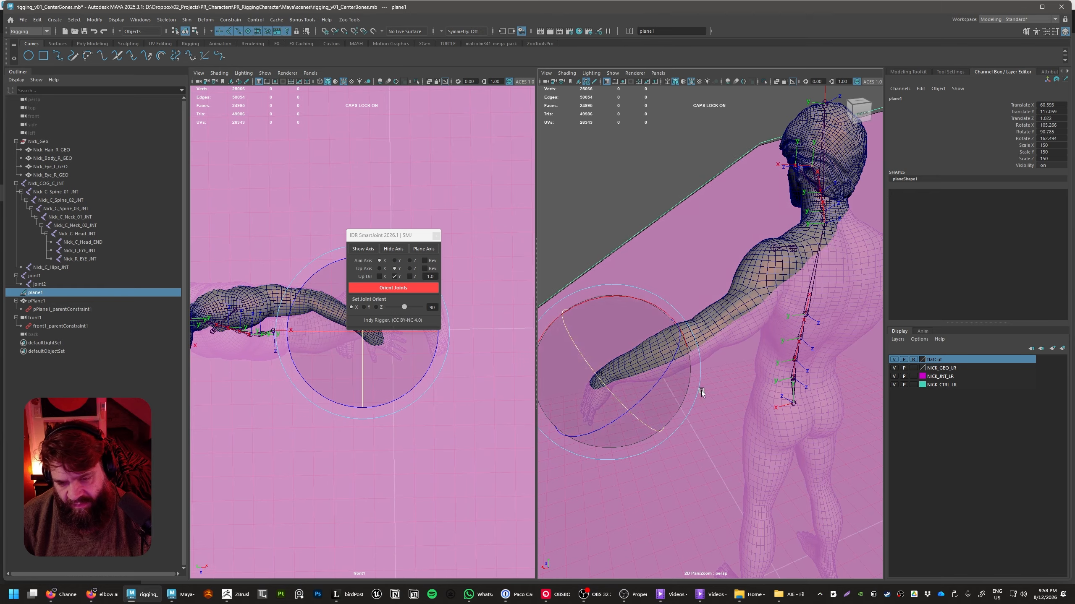
# - Fine-tune plane1 along the arm by moving it to about 60.8, 117.4, 1.02 and setting Rotate X to about 104.8
pyautogui.keyDown('alt'); pyautogui.moveTo(700, 391); pyautogui.dragTo(817, 379); pyautogui.keyUp('alt')
pyautogui.keyDown('alt'); pyautogui.moveTo(817, 379); pyautogui.dragTo(701, 440, button='middle'); pyautogui.keyUp('alt')
pyautogui.keyDown('alt'); pyautogui.moveTo(700, 440); pyautogui.dragTo(744, 455, button='right'); pyautogui.keyUp('alt')
pyautogui.keyDown('alt'); pyautogui.moveTo(743, 455); pyautogui.dragTo(644, 395); pyautogui.keyUp('alt')
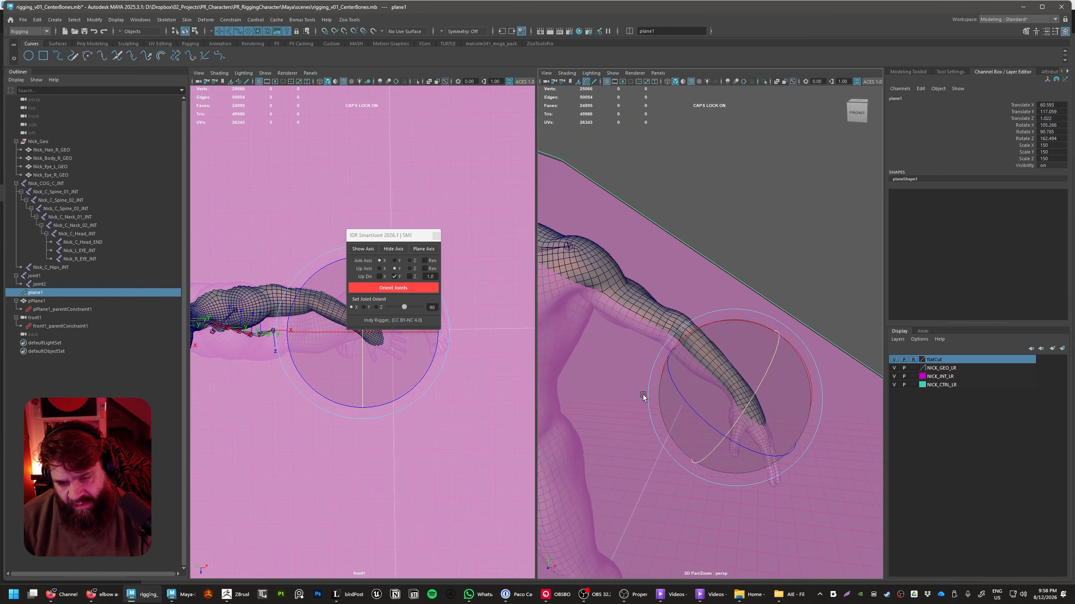
pyautogui.keyDown('alt'); pyautogui.moveTo(644, 395); pyautogui.dragTo(816, 396, button='right'); pyautogui.keyUp('alt')
pyautogui.press('w')
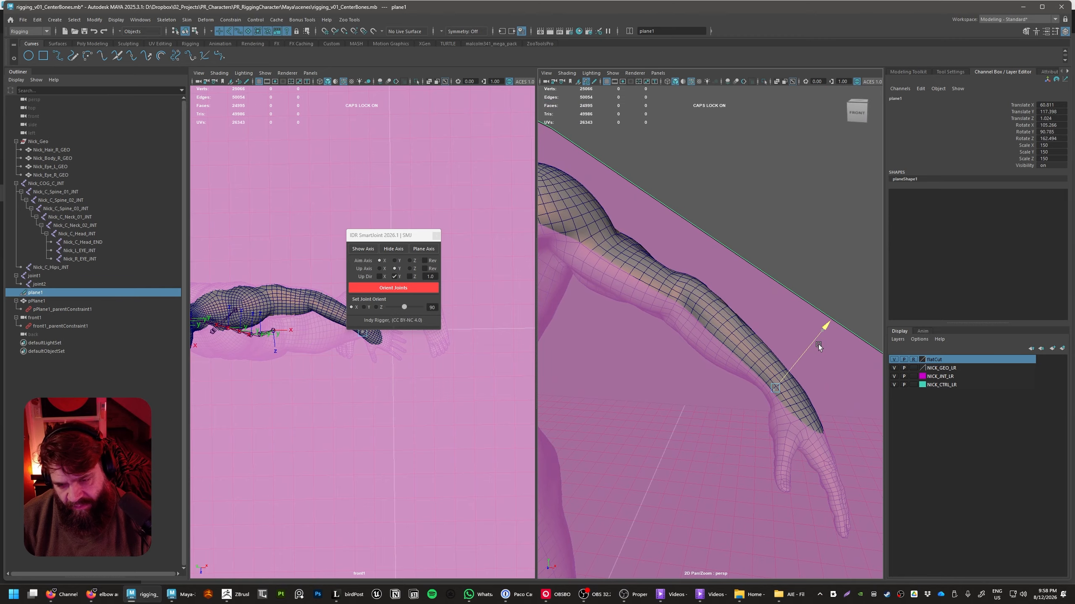
pyautogui.keyDown('alt'); pyautogui.moveTo(819, 346); pyautogui.dragTo(803, 378); pyautogui.keyUp('alt')
pyautogui.press('e')
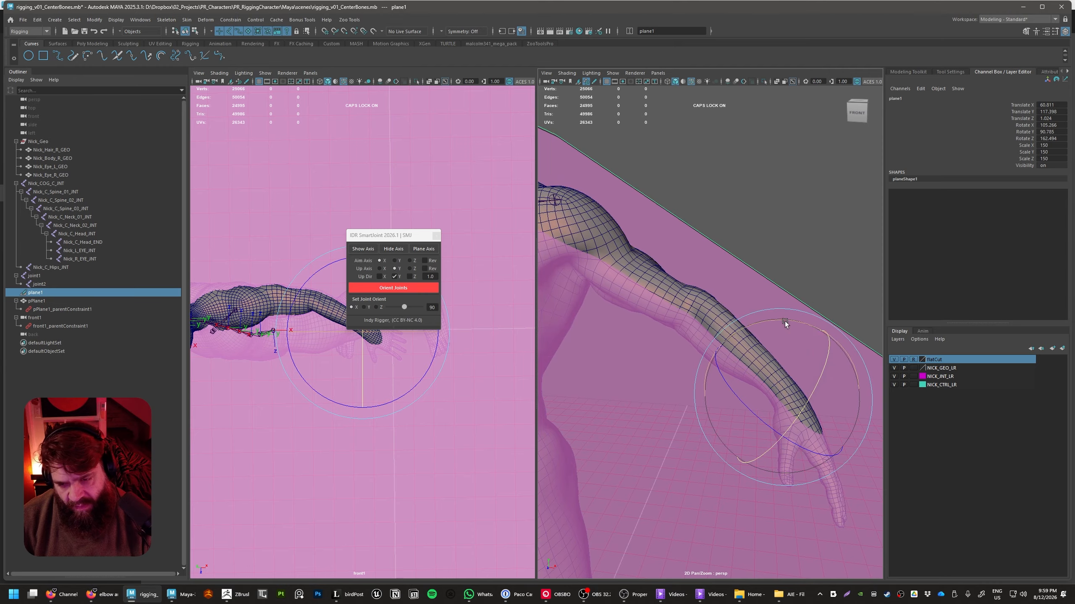
pyautogui.moveTo(780, 322); pyautogui.dragTo(779, 322)
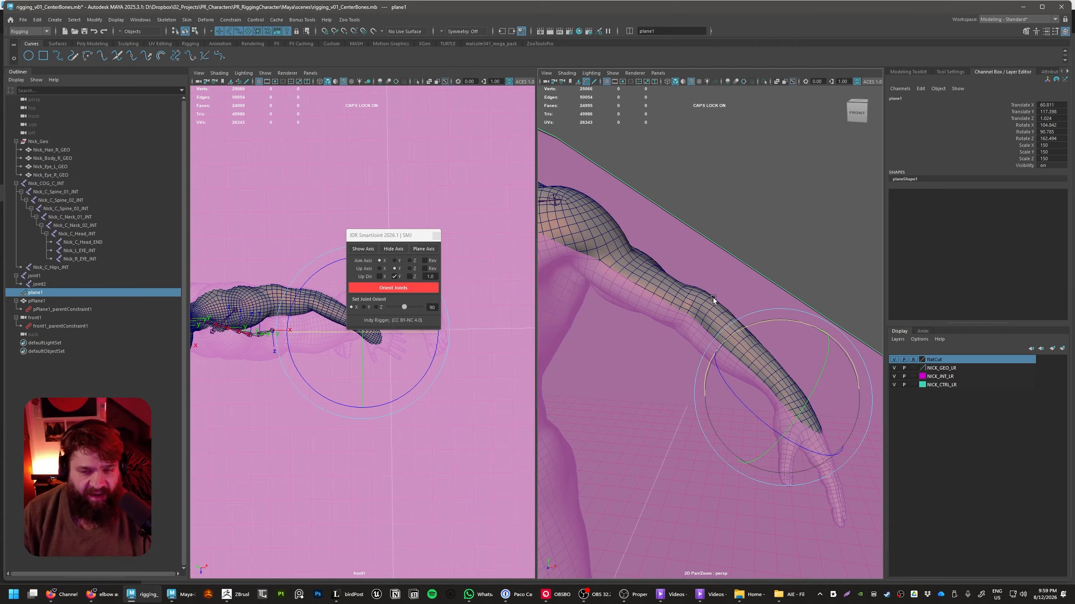
pyautogui.moveTo(721, 226); pyautogui.dragTo(693, 259)
pyautogui.moveTo(772, 202); pyautogui.dragTo(695, 264)
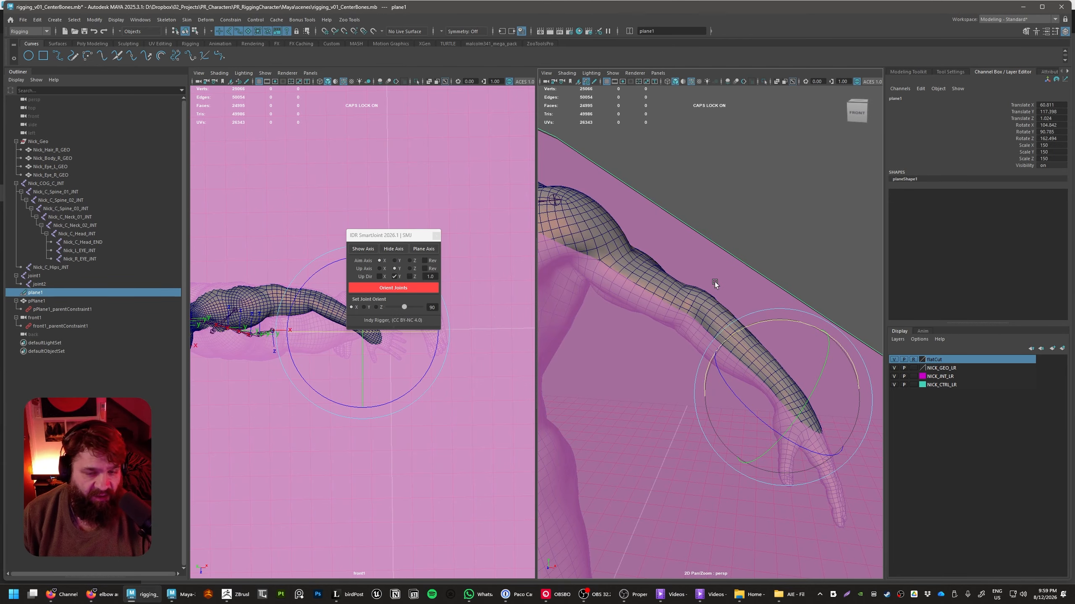
# - Make plane1 the live surface for joint placement and move the SmartJoint window off the arm's front view
pyautogui.keyDown('alt'); pyautogui.moveTo(724, 271); pyautogui.dragTo(780, 240, button='middle'); pyautogui.keyUp('alt')
pyautogui.keyDown('alt'); pyautogui.moveTo(779, 240); pyautogui.dragTo(744, 263, button='right'); pyautogui.keyUp('alt')
pyautogui.rightClick(738, 263)
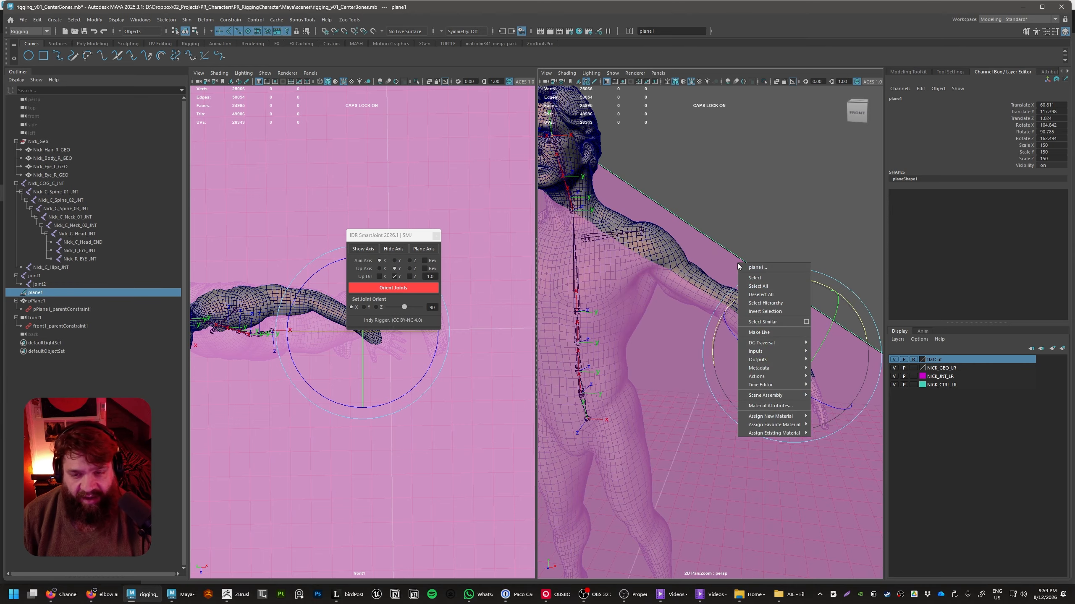
pyautogui.click(760, 294)
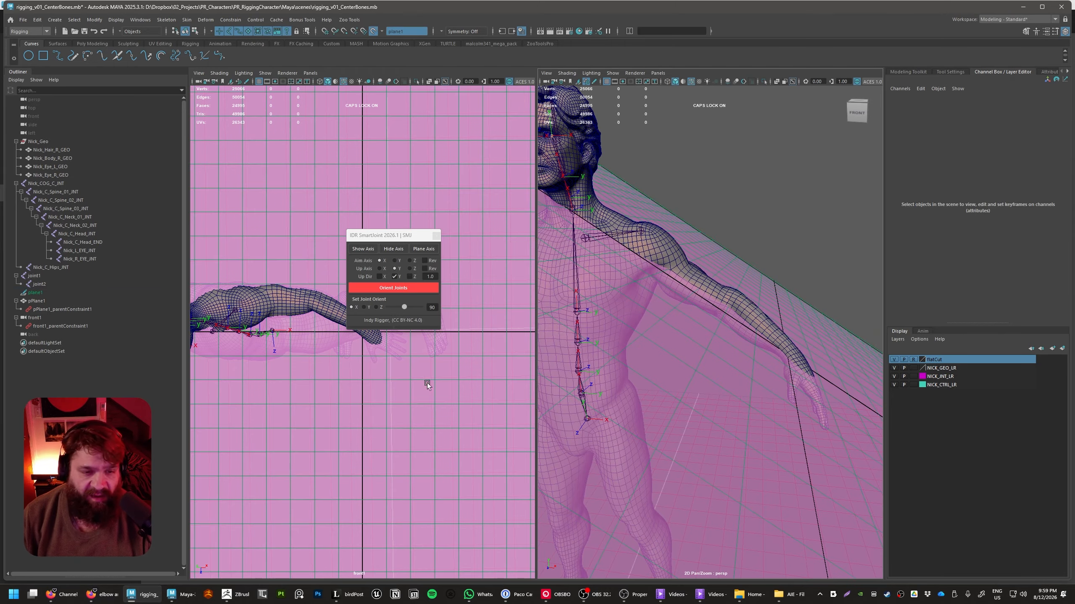
pyautogui.moveTo(390, 242); pyautogui.dragTo(832, 156)
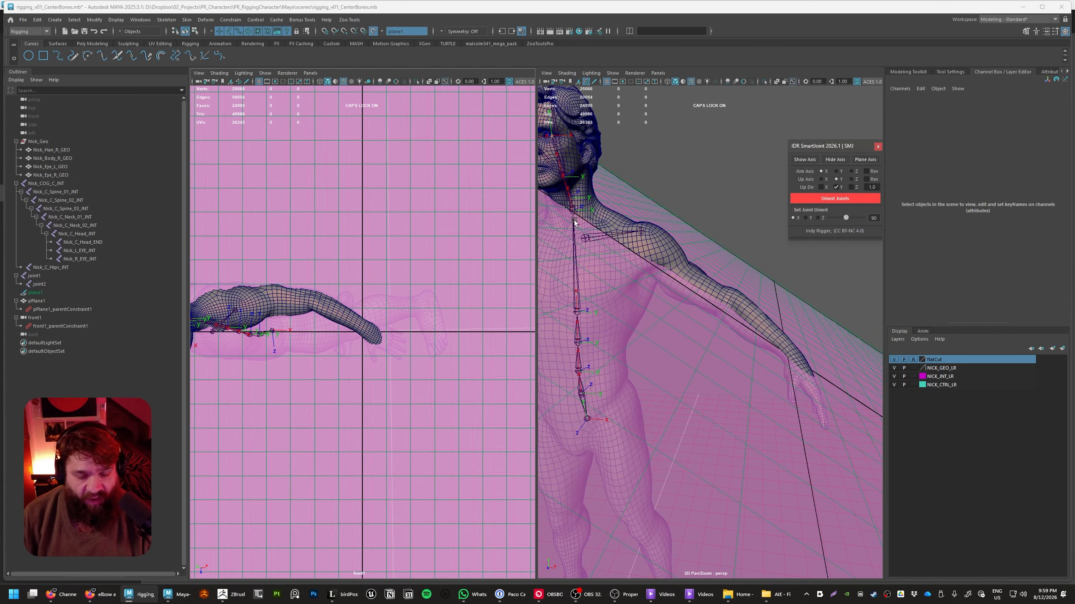
pyautogui.click(466, 257)
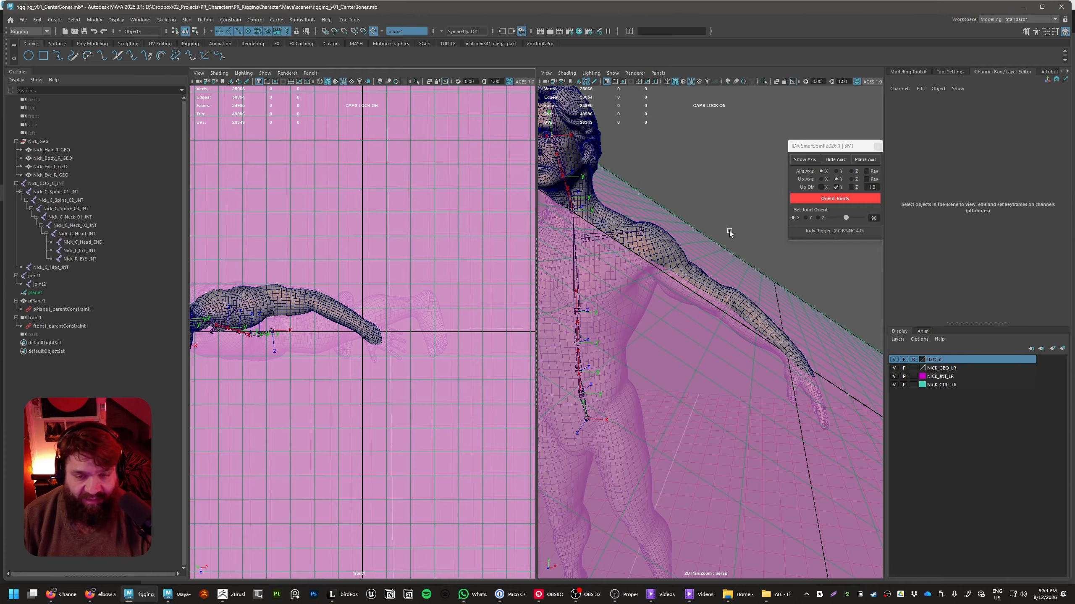
pyautogui.scroll(5, 464, 396)
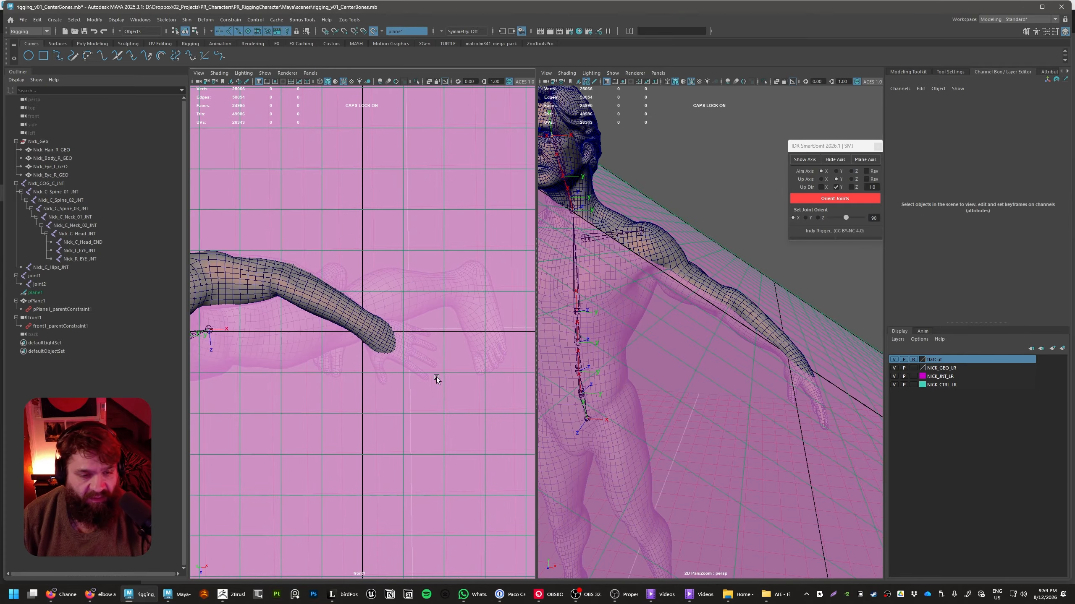
pyautogui.keyDown('alt'); pyautogui.moveTo(280, 328); pyautogui.dragTo(329, 373, button='right'); pyautogui.keyUp('alt')
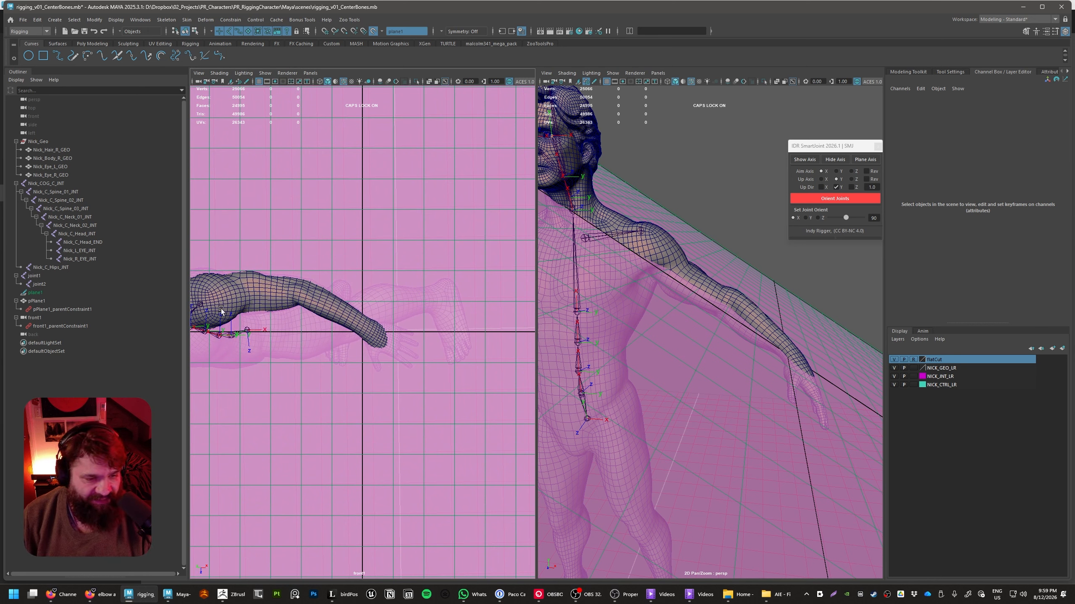
pyautogui.click(53, 301)
pyautogui.press('e')
pyautogui.press('w')
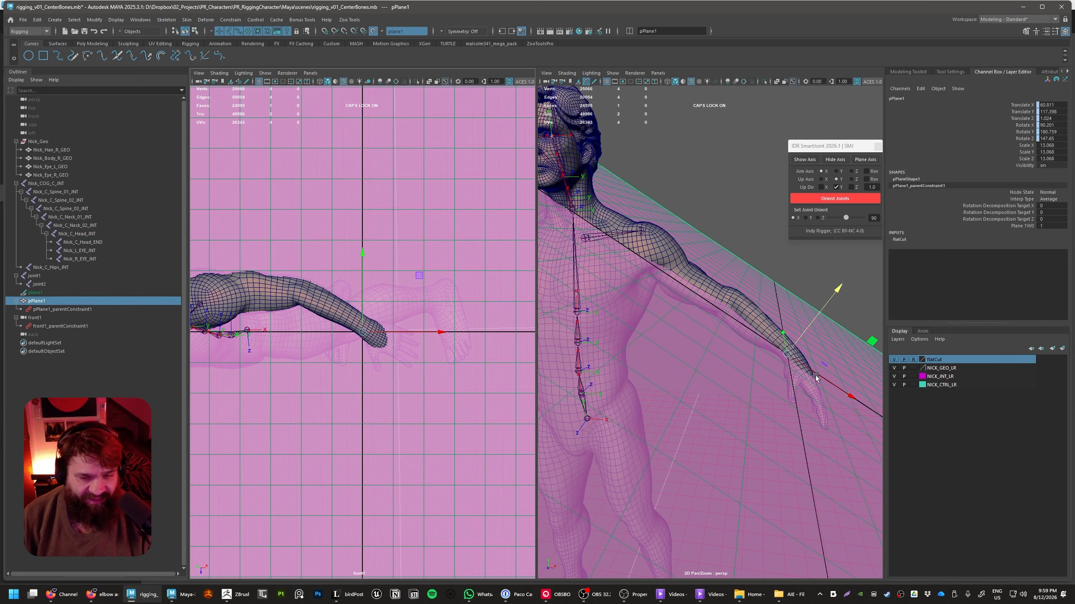
pyautogui.moveTo(851, 398); pyautogui.dragTo(843, 400)
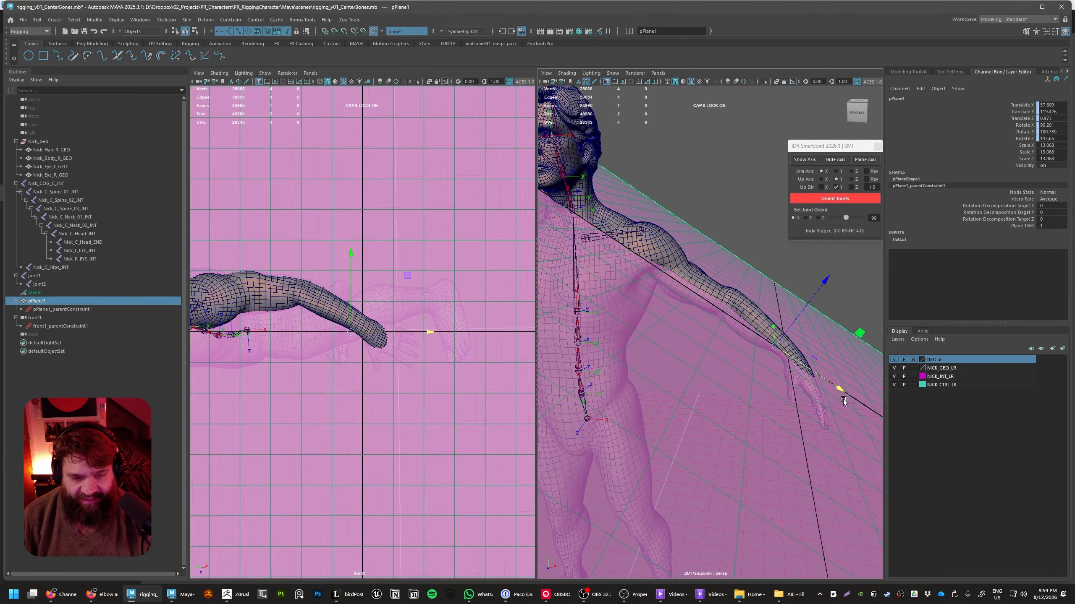
pyautogui.keyDown('alt'); pyautogui.moveTo(829, 417); pyautogui.dragTo(773, 402, button='middle'); pyautogui.keyUp('alt')
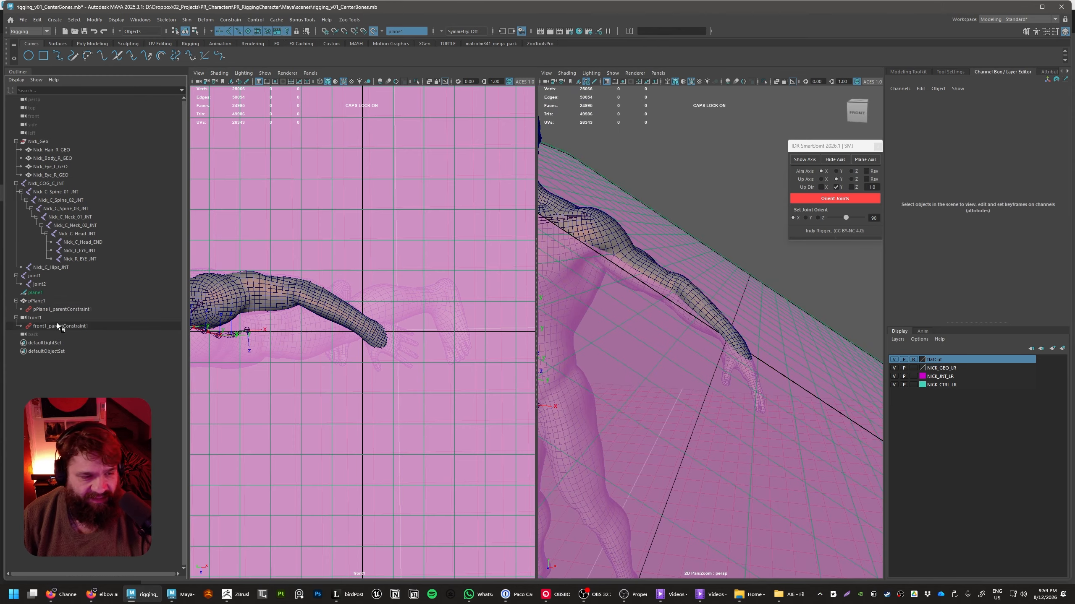
# - Slide plane1 within its own plane from the wrist toward the upper arm, and deselect it
pyautogui.click(680, 321)
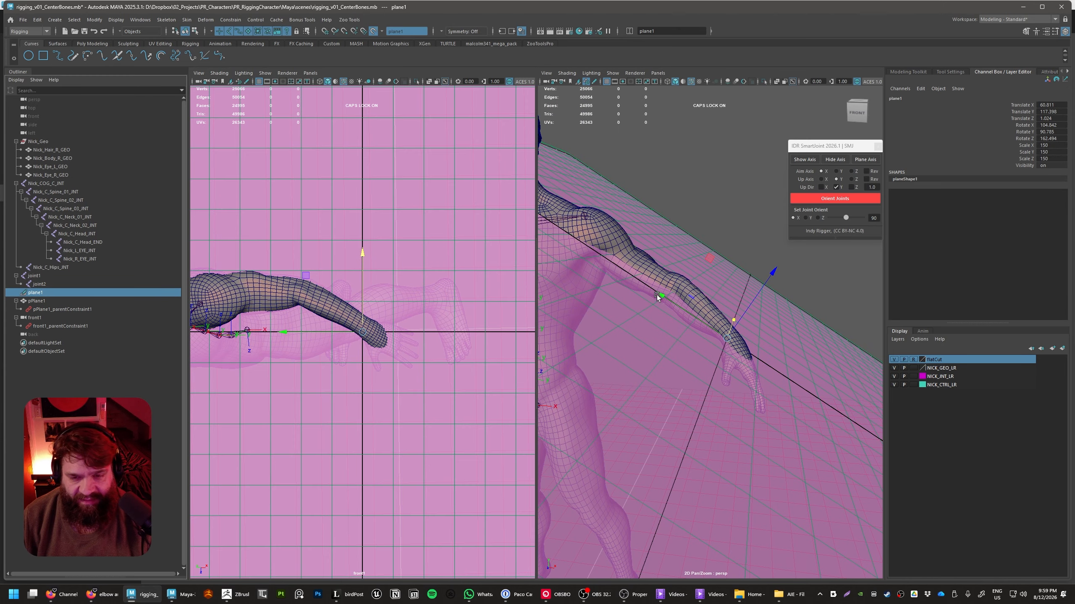
pyautogui.moveTo(656, 295); pyautogui.dragTo(542, 172)
pyautogui.moveTo(573, 191)
pyautogui.mouseDown()
pyautogui.moveTo(562, 188)
pyautogui.moveTo(572, 191)
pyautogui.mouseUp()
pyautogui.click(519, 217)
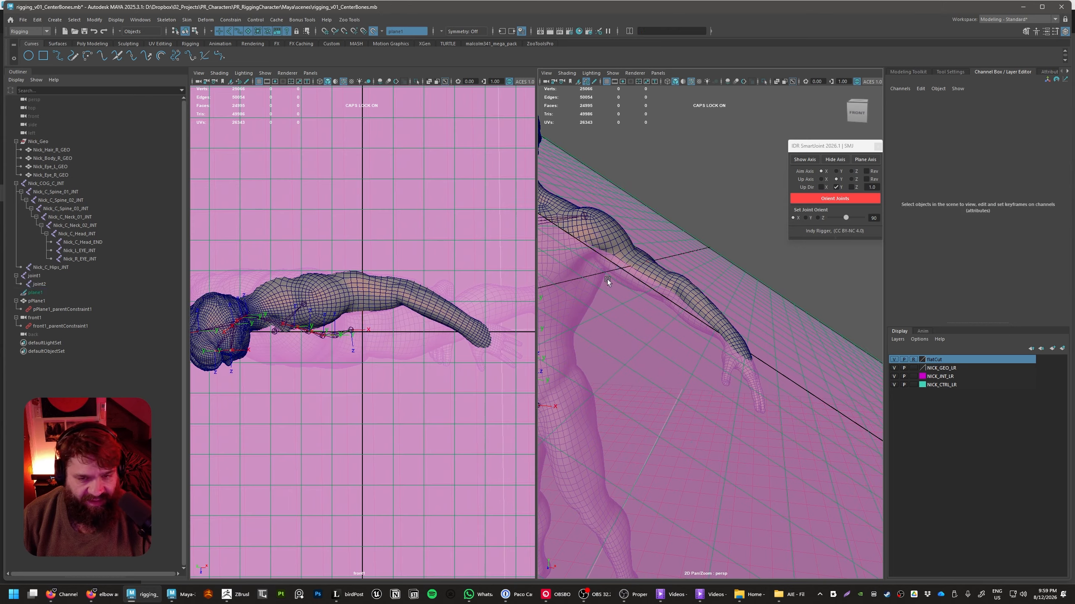
pyautogui.rightClick(410, 192)
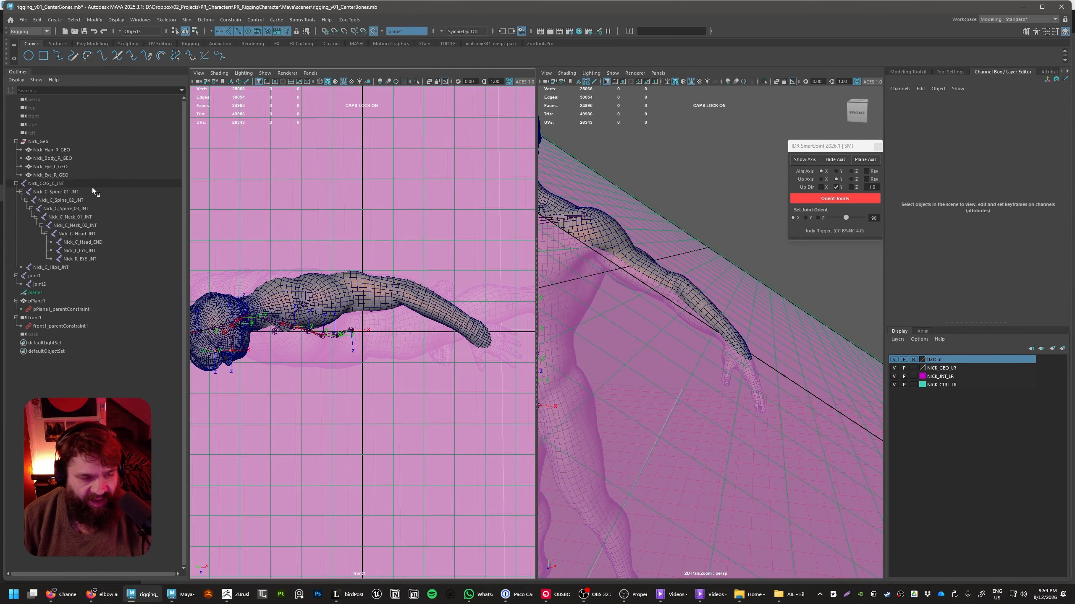
# - Create a shoulder joint on the live plane with the Joint tool, at about X 20.0, Y 143.3, Z -9.8
pyautogui.press('space')
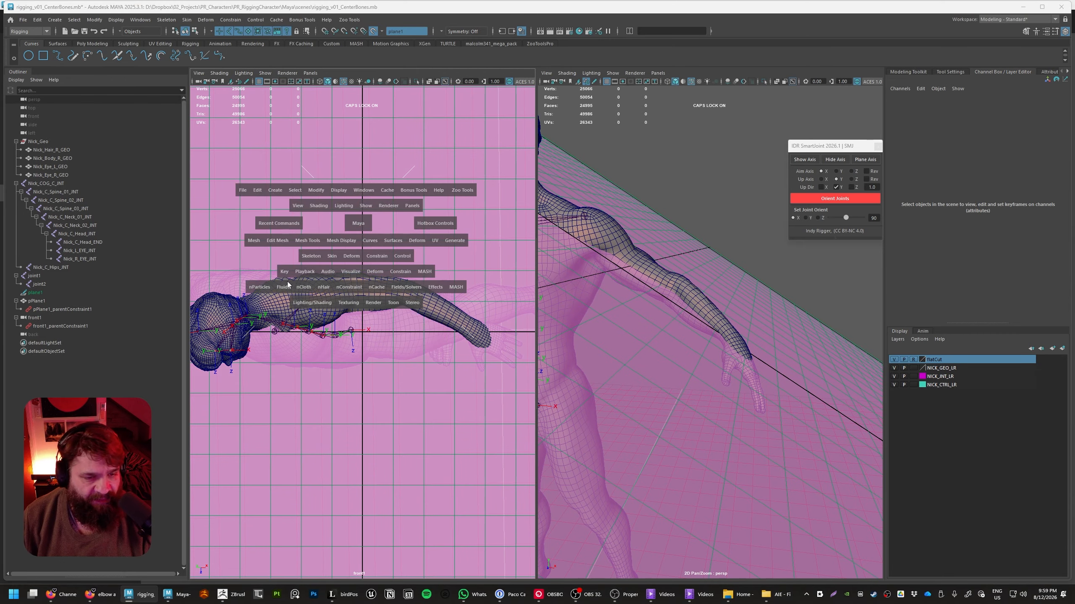
pyautogui.click(313, 255)
pyautogui.click(313, 256)
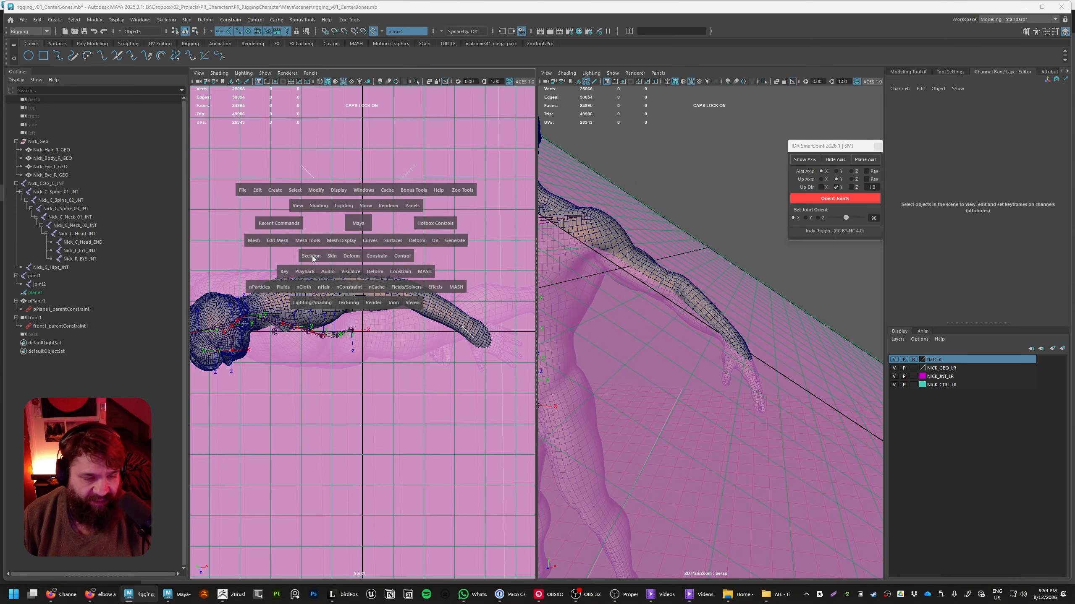
pyautogui.click(313, 255)
pyautogui.click(330, 281)
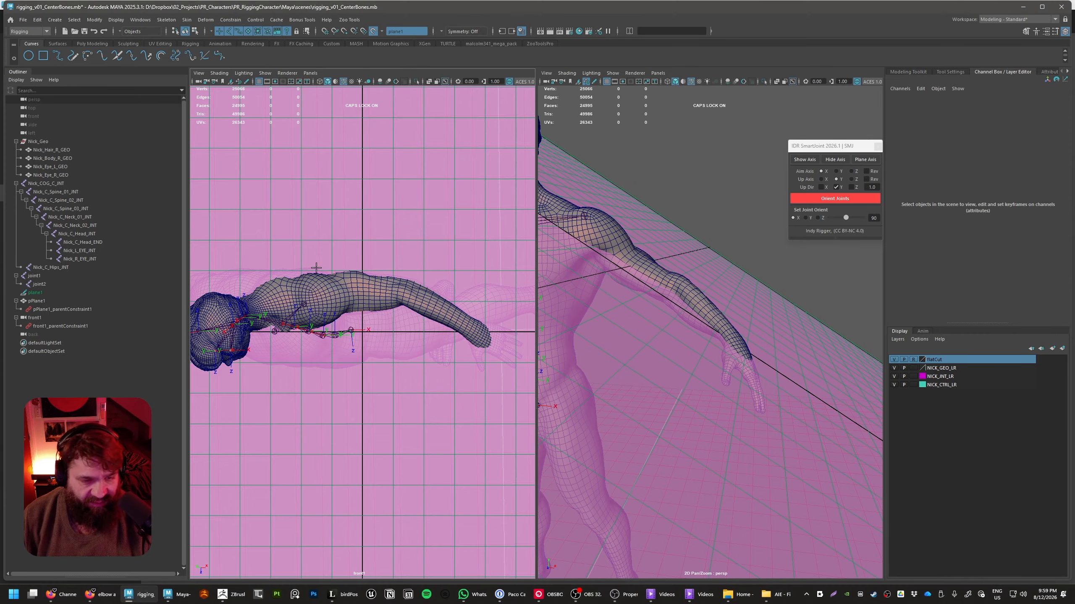
pyautogui.click(306, 248)
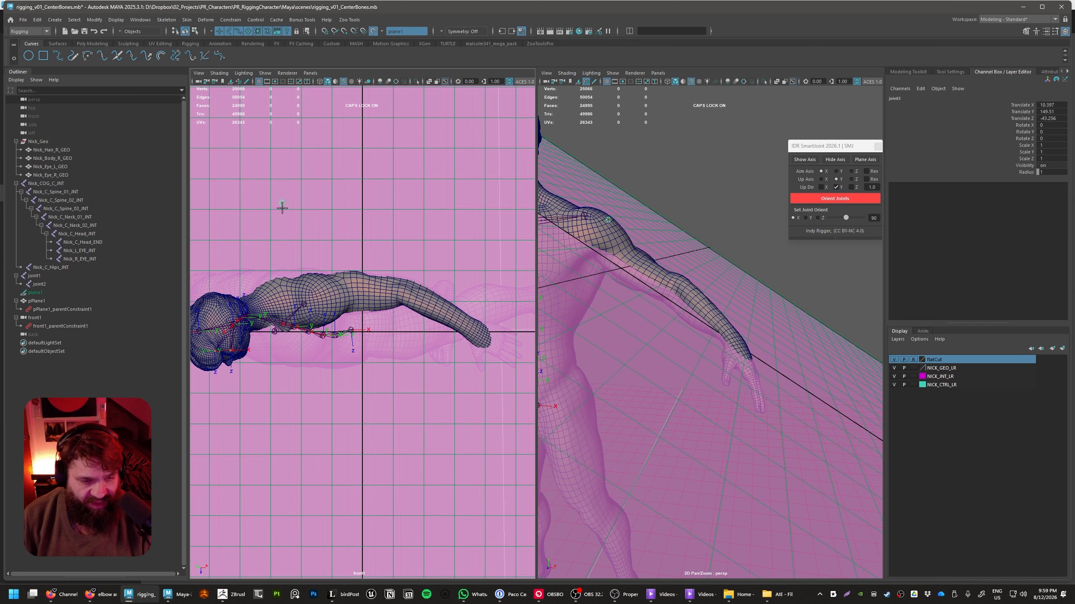
pyautogui.moveTo(282, 207); pyautogui.dragTo(312, 280)
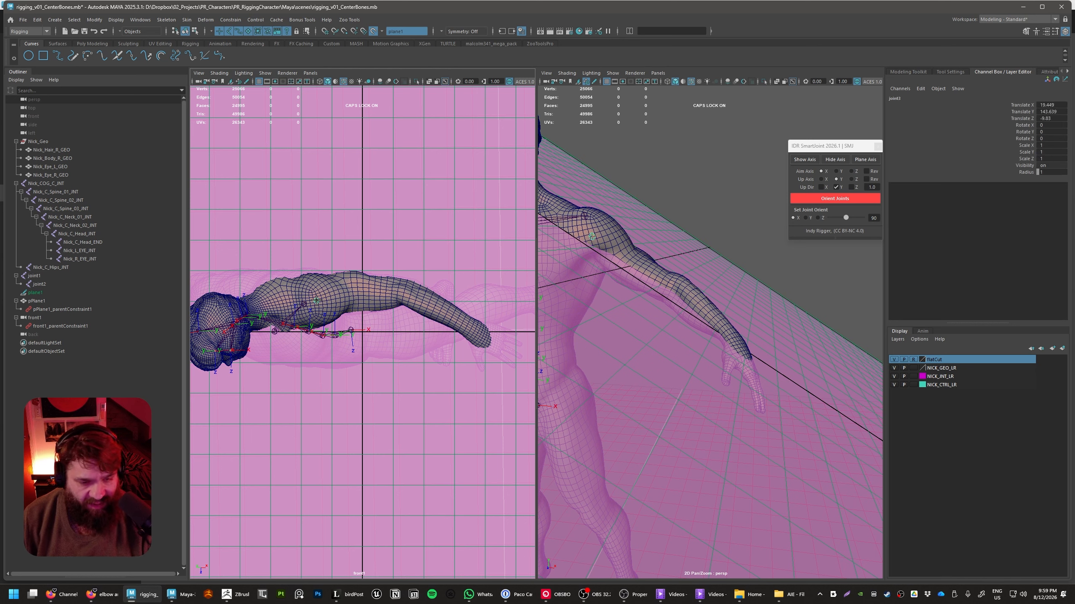
pyautogui.press('Return')
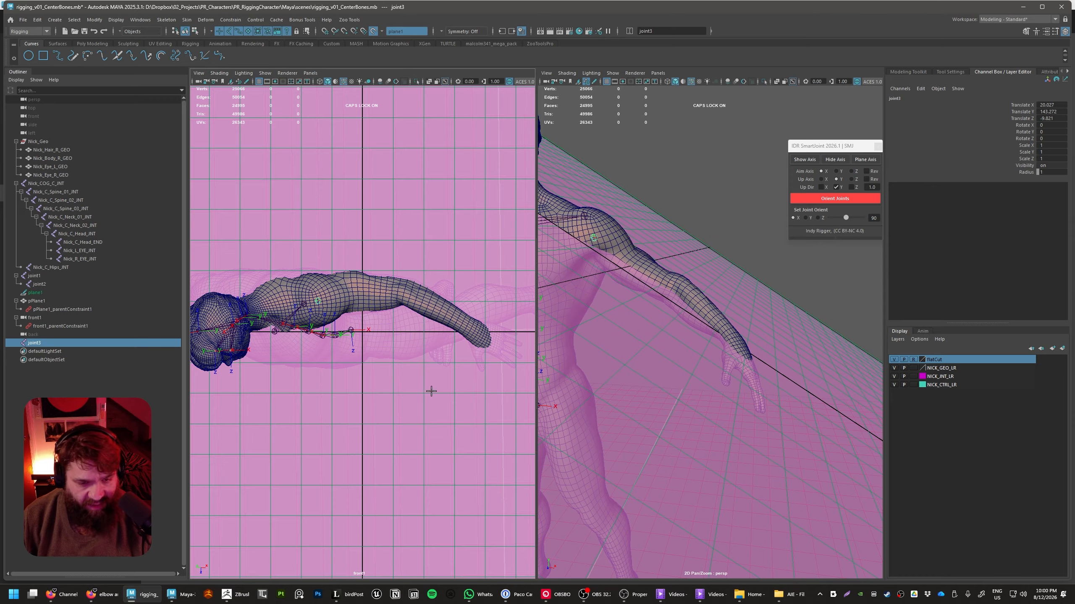
# - Create a chained elbow joint and wrist joint on the live plane, with Translate X about 28.4 and 23.4, and finish the chain
pyautogui.moveTo(466, 414); pyautogui.dragTo(404, 295)
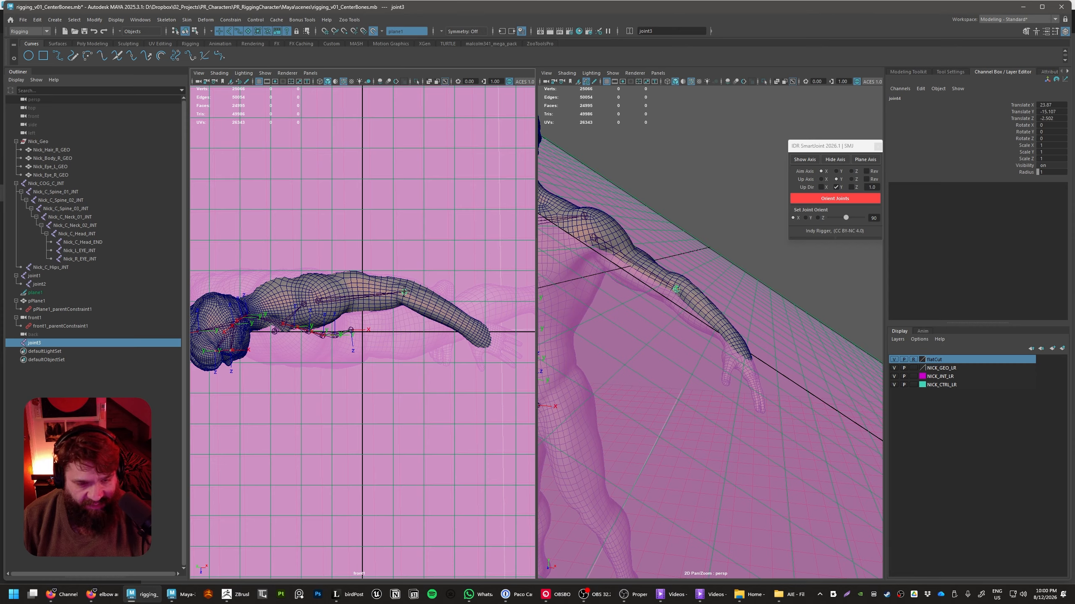
pyautogui.moveTo(404, 292); pyautogui.dragTo(404, 293)
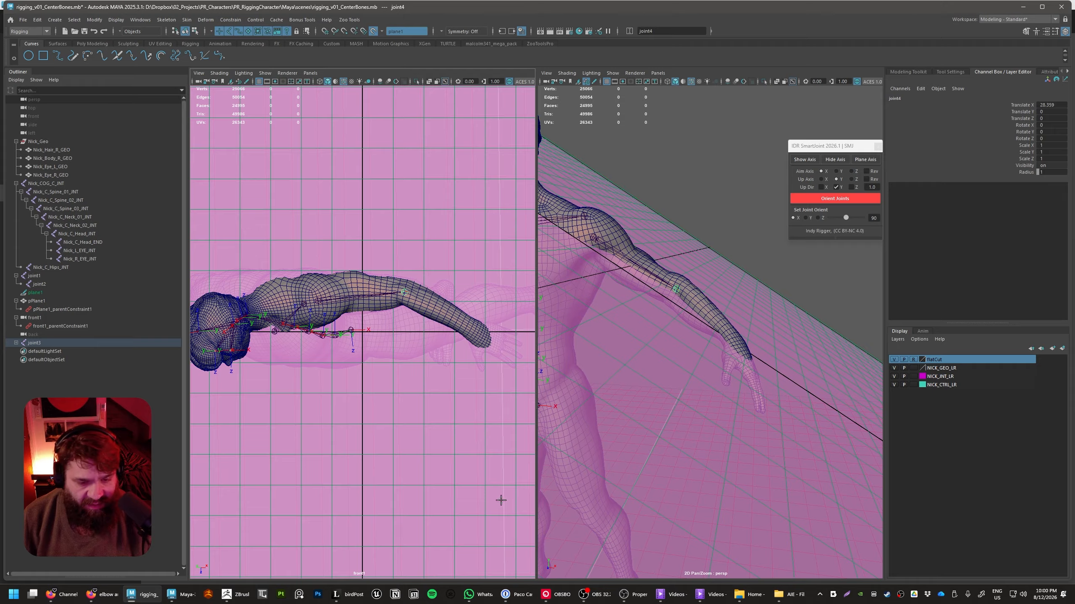
pyautogui.moveTo(491, 326)
pyautogui.mouseDown()
pyautogui.moveTo(438, 240)
pyautogui.moveTo(439, 427)
pyautogui.moveTo(448, 371)
pyautogui.moveTo(483, 339)
pyautogui.moveTo(473, 330)
pyautogui.mouseUp()
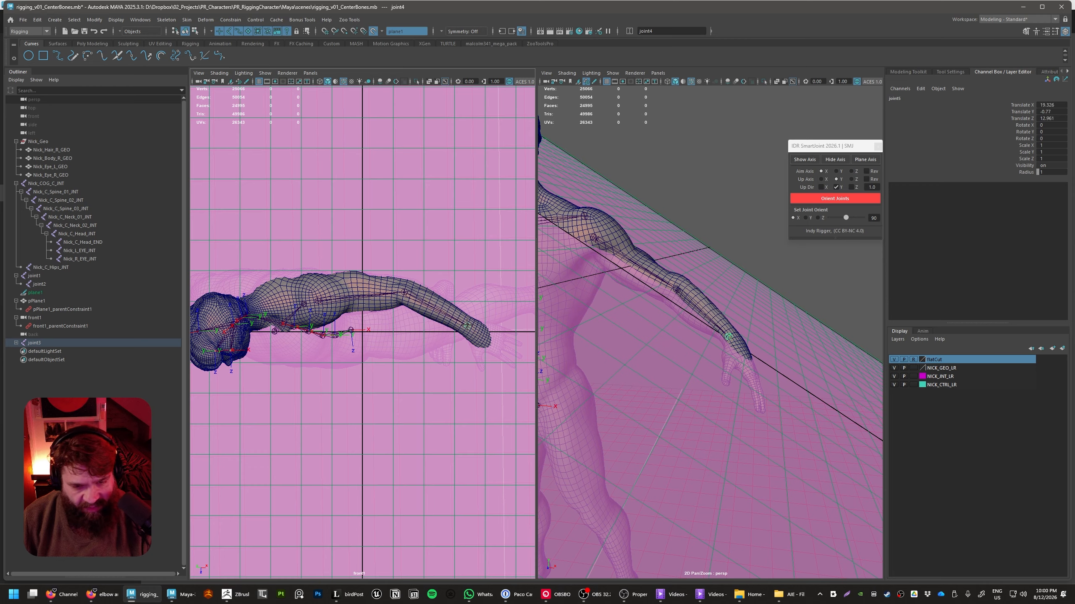
pyautogui.keyDown('alt'); pyautogui.moveTo(693, 371); pyautogui.dragTo(684, 417); pyautogui.keyUp('alt')
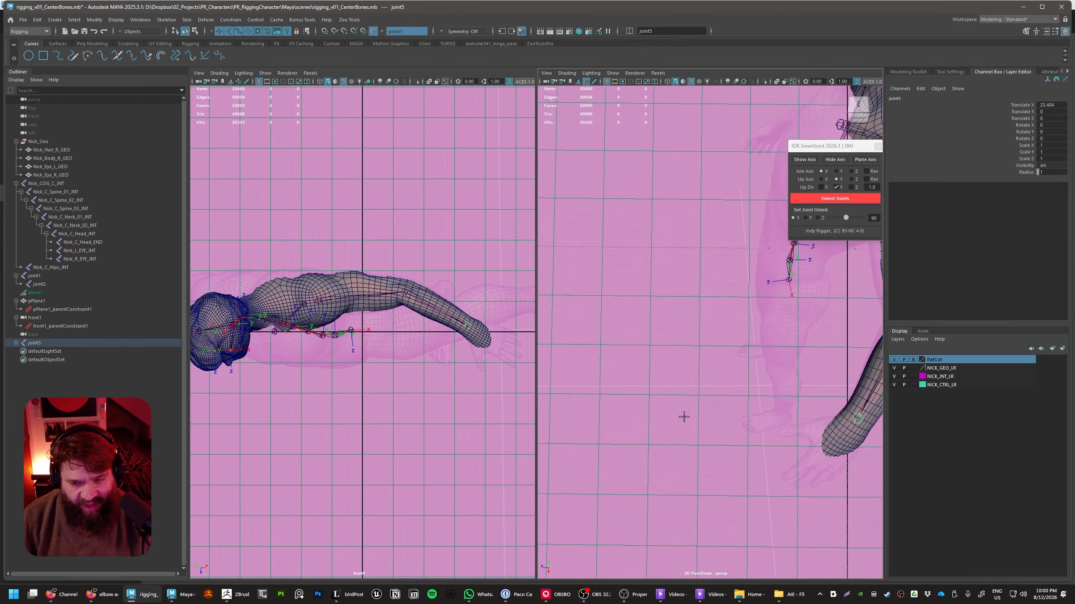
pyautogui.keyDown('alt'); pyautogui.moveTo(684, 417); pyautogui.dragTo(509, 407, button='middle'); pyautogui.keyUp('alt')
pyautogui.keyDown('alt'); pyautogui.moveTo(508, 406); pyautogui.dragTo(669, 451, button='right'); pyautogui.keyUp('alt')
pyautogui.keyDown('alt'); pyautogui.moveTo(668, 451); pyautogui.dragTo(721, 427); pyautogui.keyUp('alt')
pyautogui.keyDown('alt'); pyautogui.moveTo(721, 427); pyautogui.dragTo(694, 412, button='right'); pyautogui.keyUp('alt')
pyautogui.press('w')
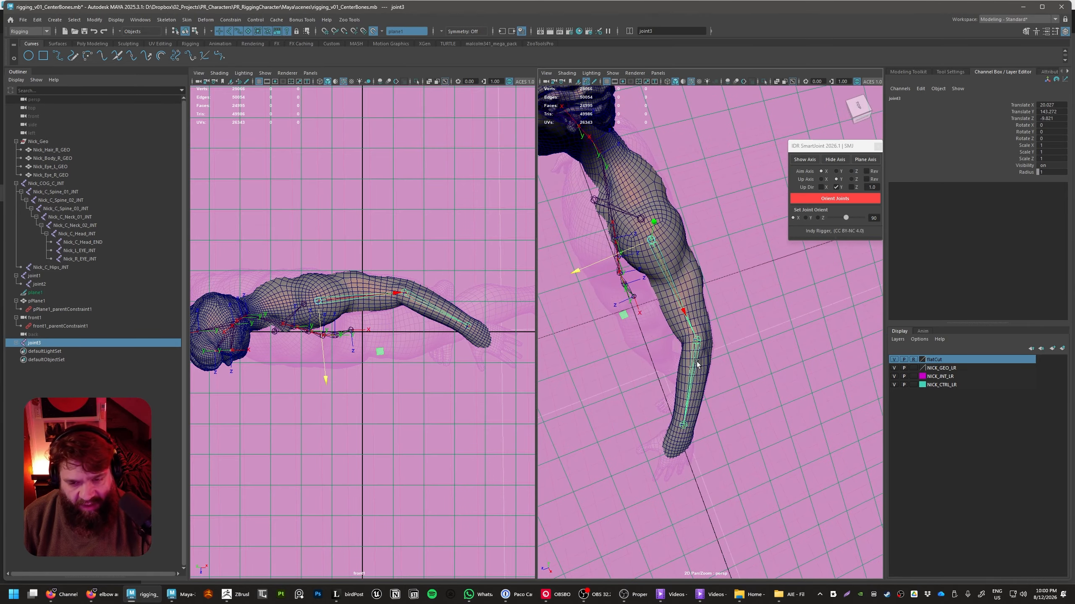
# - Test-rotate the elbow joint to check how the forearm bends, and undo each rotation
pyautogui.click(692, 359)
pyautogui.keyDown('alt'); pyautogui.moveTo(736, 416); pyautogui.dragTo(744, 381); pyautogui.keyUp('alt')
pyautogui.press('e')
pyautogui.hotkey('ctrl', 'z')
pyautogui.keyDown('alt'); pyautogui.moveTo(756, 469); pyautogui.dragTo(670, 449); pyautogui.keyUp('alt')
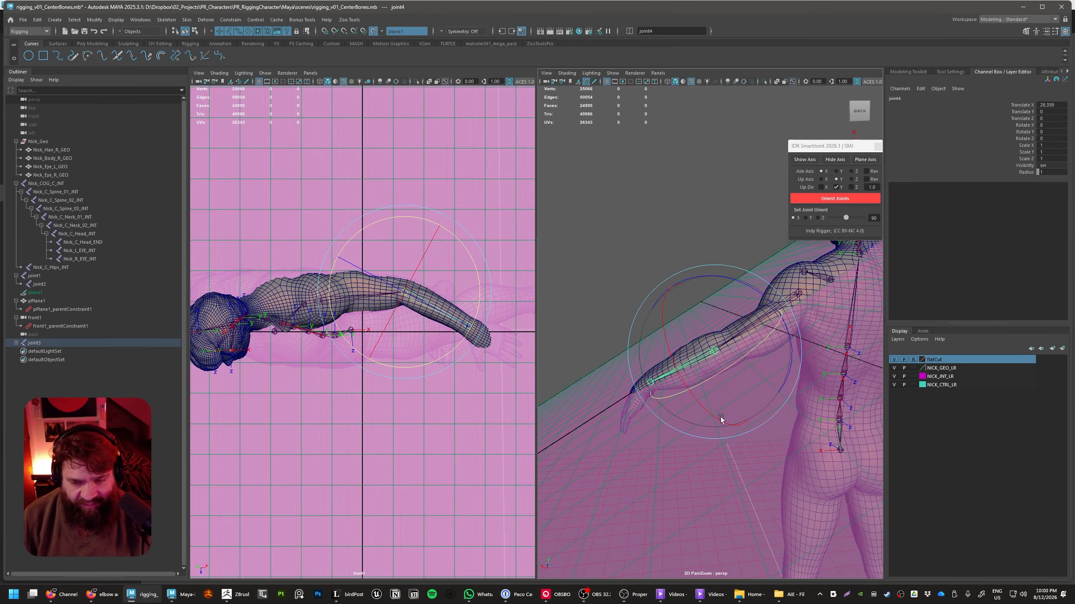
pyautogui.moveTo(733, 360); pyautogui.dragTo(606, 421)
pyautogui.hotkey('ctrl', 'z')
pyautogui.keyDown('alt'); pyautogui.moveTo(679, 364); pyautogui.dragTo(777, 376); pyautogui.keyUp('alt')
pyautogui.keyDown('alt'); pyautogui.moveTo(778, 376); pyautogui.dragTo(739, 396, button='middle'); pyautogui.keyUp('alt')
pyautogui.moveTo(736, 340); pyautogui.dragTo(552, 302)
pyautogui.keyDown('alt'); pyautogui.moveTo(669, 393); pyautogui.dragTo(723, 431, button='right'); pyautogui.keyUp('alt')
pyautogui.keyDown('alt'); pyautogui.moveTo(723, 430); pyautogui.dragTo(788, 445); pyautogui.keyUp('alt')
pyautogui.keyDown('alt'); pyautogui.moveTo(804, 453); pyautogui.dragTo(723, 471, button='right'); pyautogui.keyUp('alt')
pyautogui.hotkey('ctrl', 'z')
# - Move the wrist joint further toward the hand by setting its Translate X to about 25.6
pyautogui.keyDown('alt'); pyautogui.moveTo(723, 471); pyautogui.dragTo(775, 382); pyautogui.keyUp('alt')
pyautogui.keyDown('alt'); pyautogui.moveTo(774, 382); pyautogui.dragTo(727, 390, button='middle'); pyautogui.keyUp('alt')
pyautogui.keyDown('alt'); pyautogui.moveTo(727, 390); pyautogui.dragTo(732, 359); pyautogui.keyUp('alt')
pyautogui.keyDown('alt'); pyautogui.moveTo(732, 360); pyautogui.dragTo(738, 371, button='right'); pyautogui.keyUp('alt')
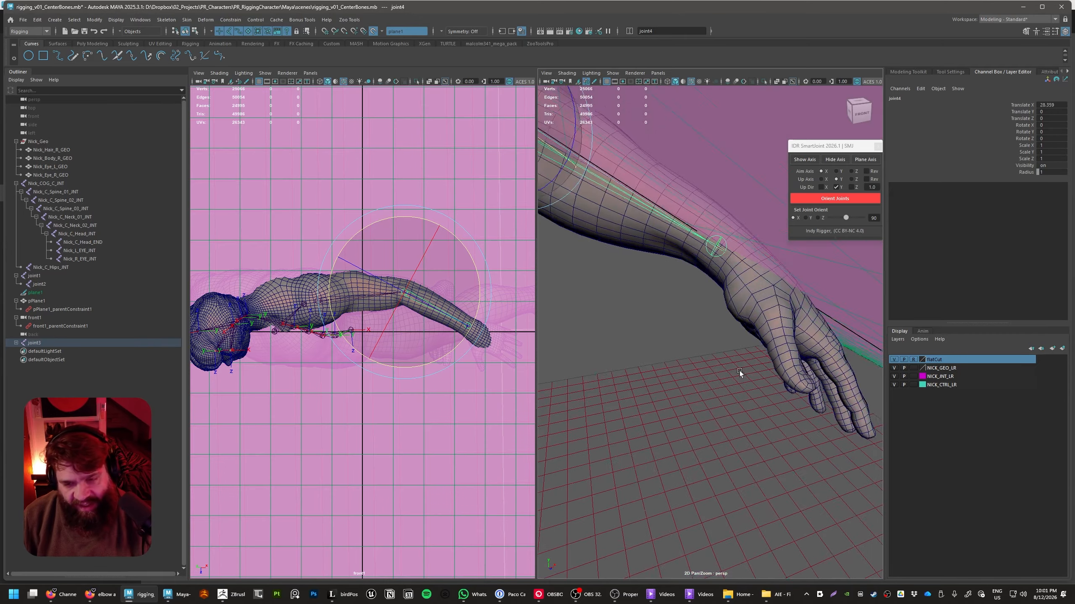
pyautogui.keyDown('alt'); pyautogui.moveTo(739, 371); pyautogui.dragTo(710, 420, button='middle'); pyautogui.keyUp('alt')
pyautogui.keyDown('alt'); pyautogui.moveTo(710, 419); pyautogui.dragTo(734, 338); pyautogui.keyUp('alt')
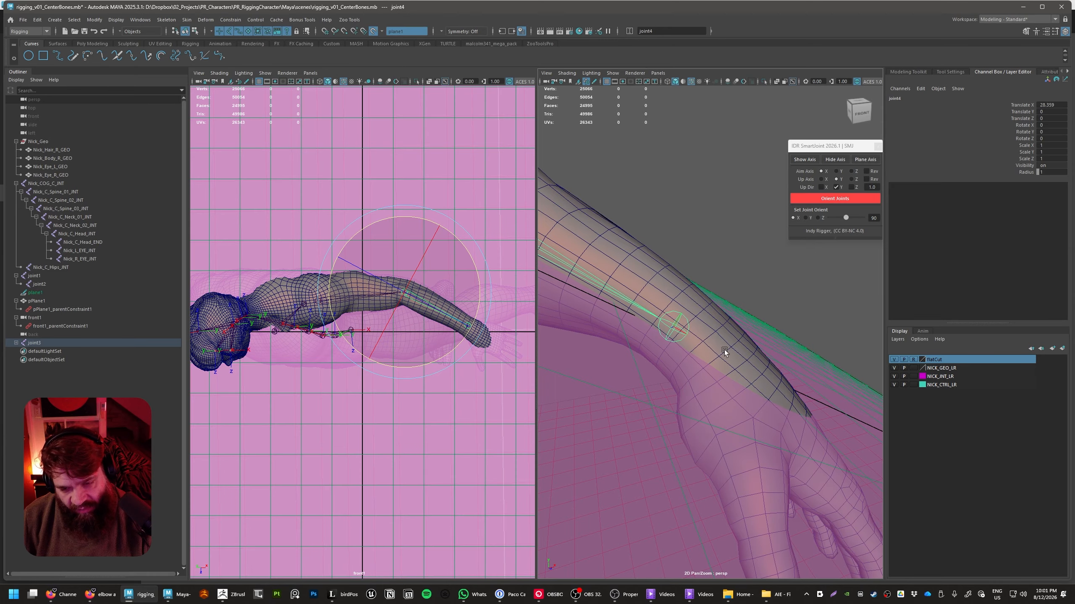
pyautogui.click(682, 333)
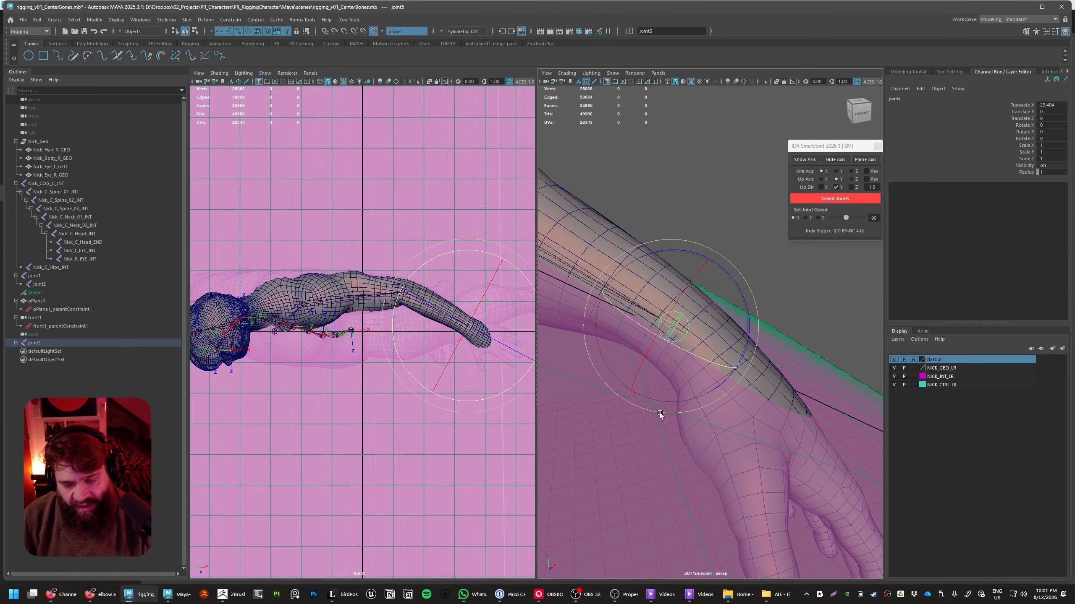
pyautogui.press('w')
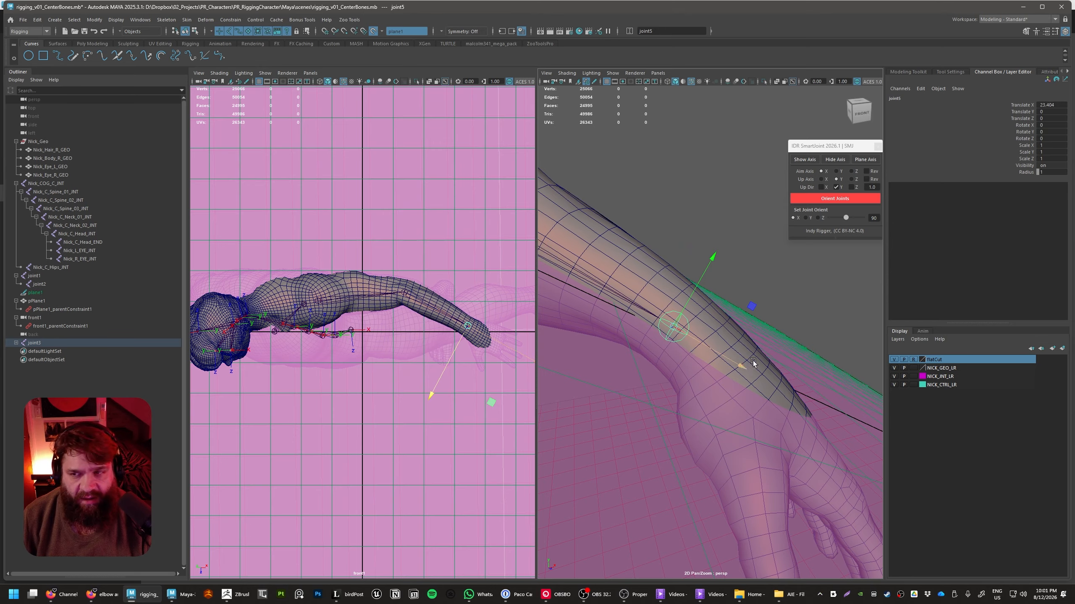
pyautogui.click(1022, 105)
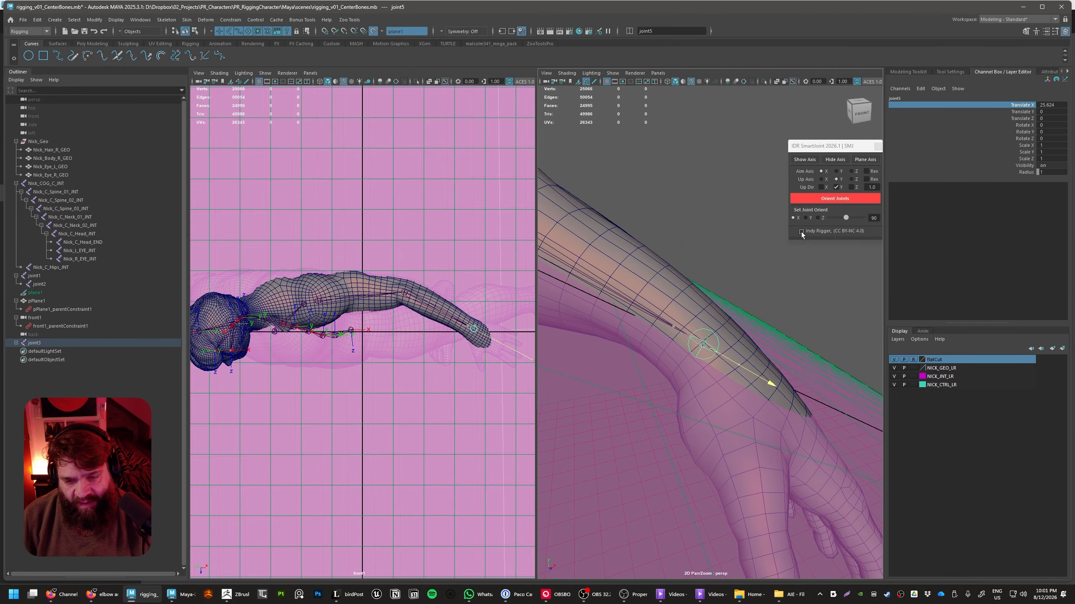
pyautogui.moveTo(799, 231)
pyautogui.mouseDown(button='middle')
pyautogui.moveTo(826, 244)
pyautogui.moveTo(793, 236)
pyautogui.mouseUp(button='middle')
# - Shift the elbow joint back along the arm toward the shoulder by setting its Translate X to about 26.9
pyautogui.moveTo(706, 387)
pyautogui.keyDown('alt'); pyautogui.mouseDown()
pyautogui.moveTo(679, 439)
pyautogui.moveTo(688, 412)
pyautogui.moveTo(748, 399)
pyautogui.moveTo(678, 372)
pyautogui.moveTo(675, 359)
pyautogui.moveTo(715, 330)
pyautogui.moveTo(679, 355)
pyautogui.moveTo(648, 359)
pyautogui.moveTo(710, 408)
pyautogui.moveTo(695, 385)
pyautogui.moveTo(721, 375)
pyautogui.moveTo(712, 375)
pyautogui.moveTo(713, 400)
pyautogui.mouseUp(); pyautogui.keyUp('alt')
pyautogui.click(665, 388)
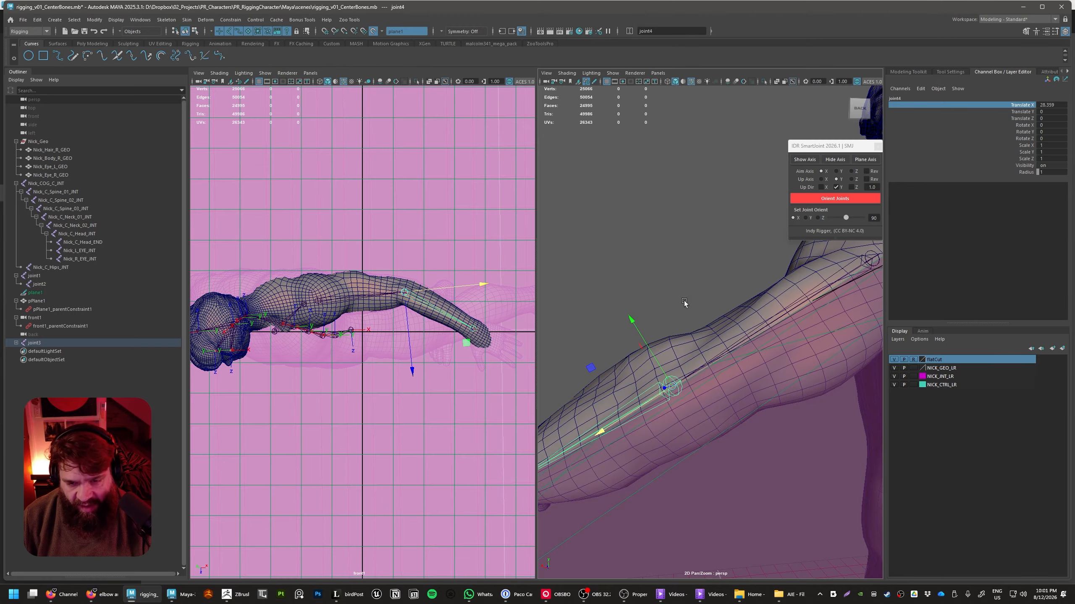
pyautogui.moveTo(685, 303); pyautogui.dragTo(715, 312, button='middle')
pyautogui.keyDown('alt'); pyautogui.moveTo(698, 311); pyautogui.dragTo(808, 369); pyautogui.keyUp('alt')
pyautogui.keyDown('alt'); pyautogui.moveTo(808, 369); pyautogui.dragTo(706, 372, button='right'); pyautogui.keyUp('alt')
pyautogui.keyDown('alt'); pyautogui.moveTo(706, 372); pyautogui.dragTo(710, 326); pyautogui.keyUp('alt')
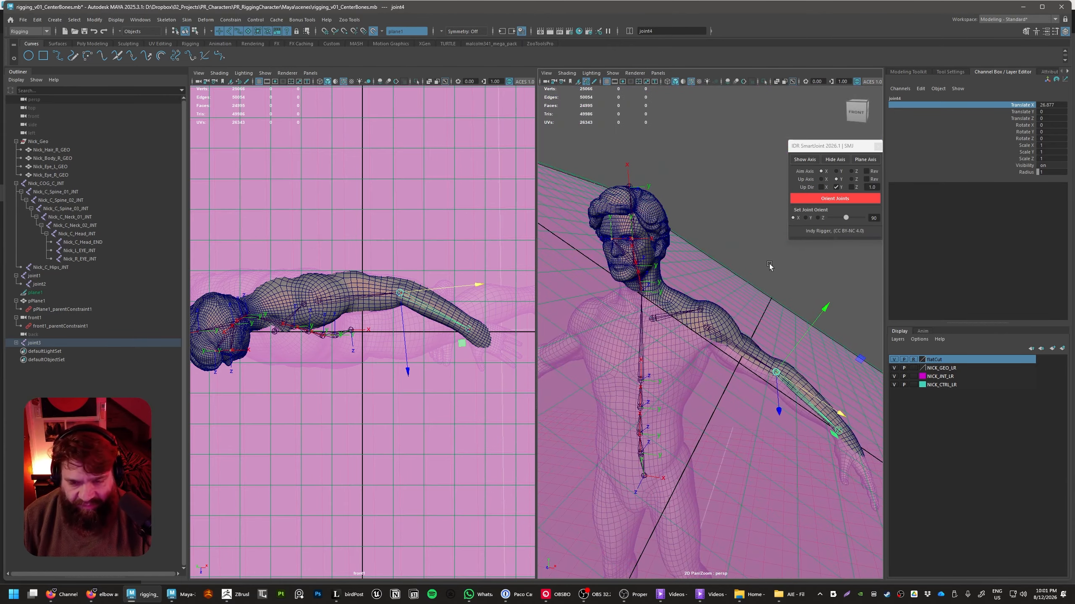
# - Parent the shoulder joint of the arm chain under the clavicle's end joint and clear the selection
pyautogui.click(706, 327)
pyautogui.press('q')
pyautogui.keyDown('shift'); pyautogui.click(700, 310); pyautogui.keyUp('shift')
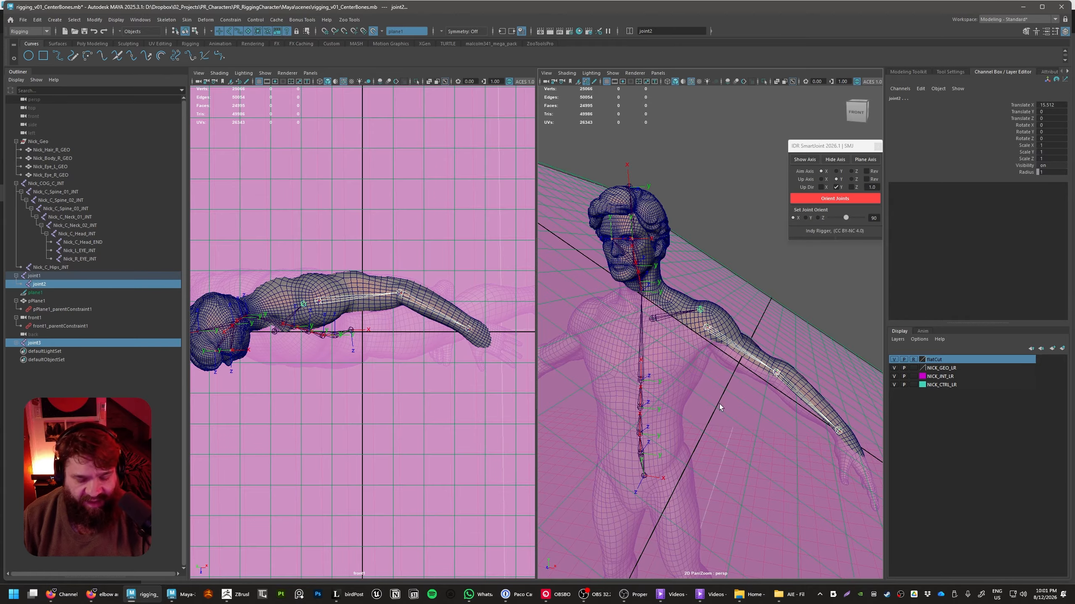
pyautogui.press('p')
pyautogui.click(806, 359)
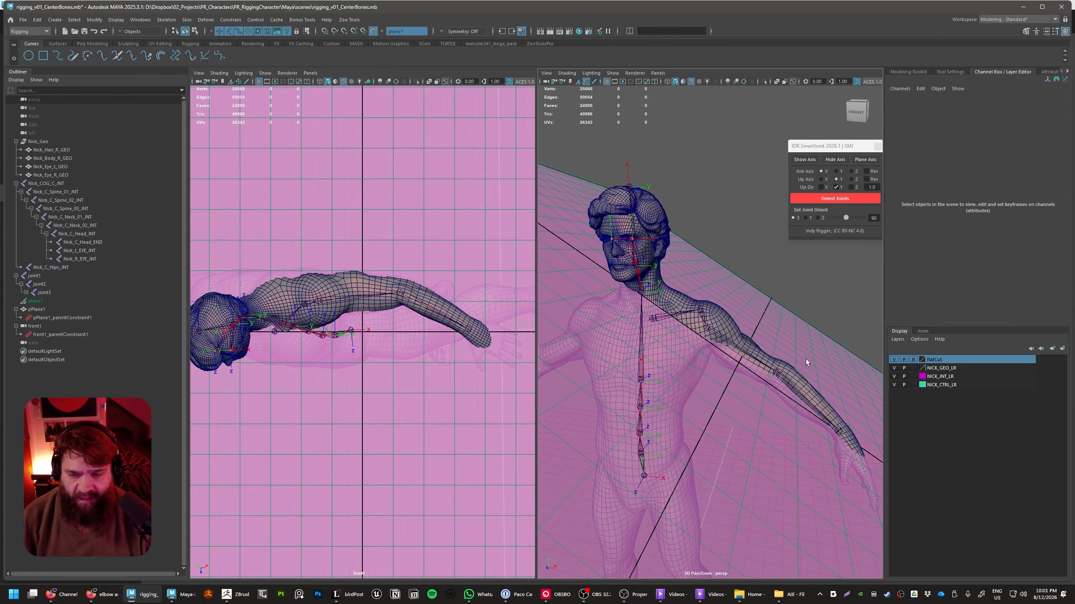
# - Inspect the combined clavicle and arm chain from several angles and examine its joint hierarchy
pyautogui.keyDown('alt'); pyautogui.moveTo(806, 359); pyautogui.dragTo(744, 360); pyautogui.keyUp('alt')
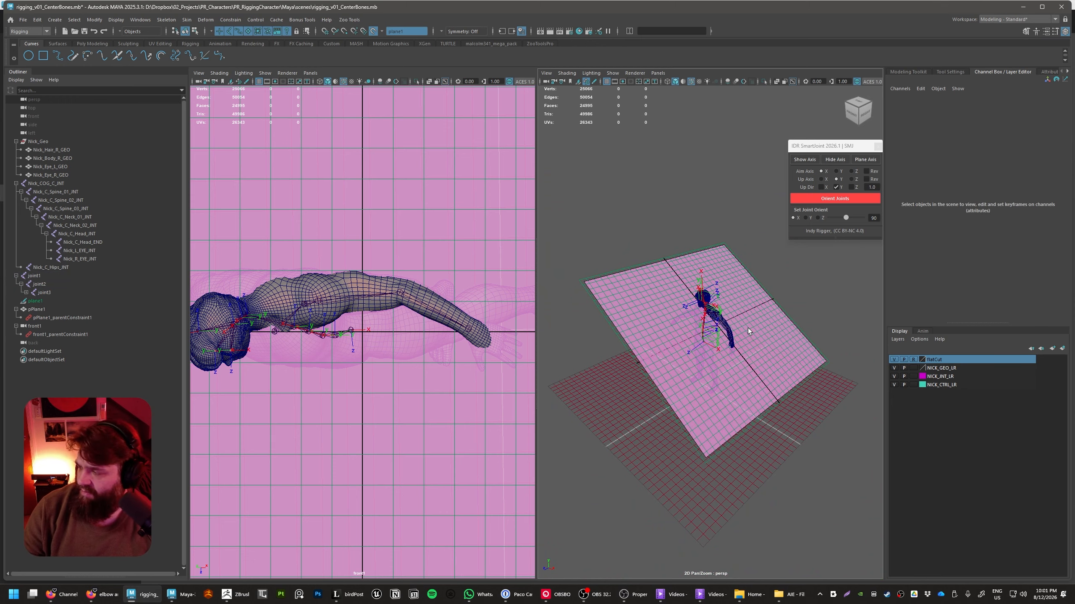
pyautogui.keyDown('alt'); pyautogui.moveTo(717, 397); pyautogui.dragTo(895, 413, button='right'); pyautogui.keyUp('alt')
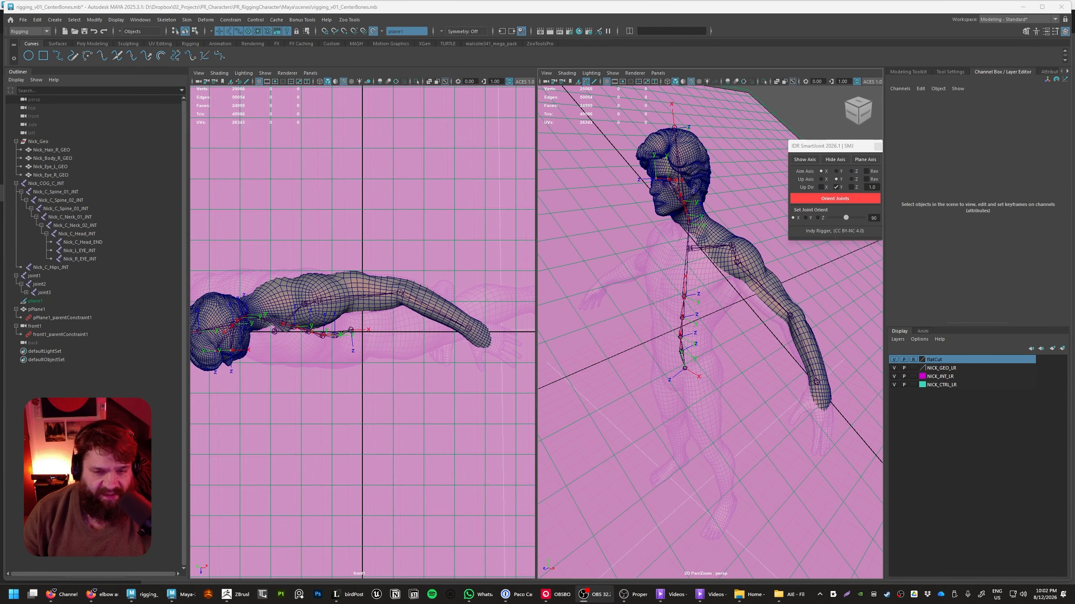
pyautogui.keyDown('alt'); pyautogui.moveTo(700, 351); pyautogui.dragTo(723, 359); pyautogui.keyUp('alt')
pyautogui.click(632, 265)
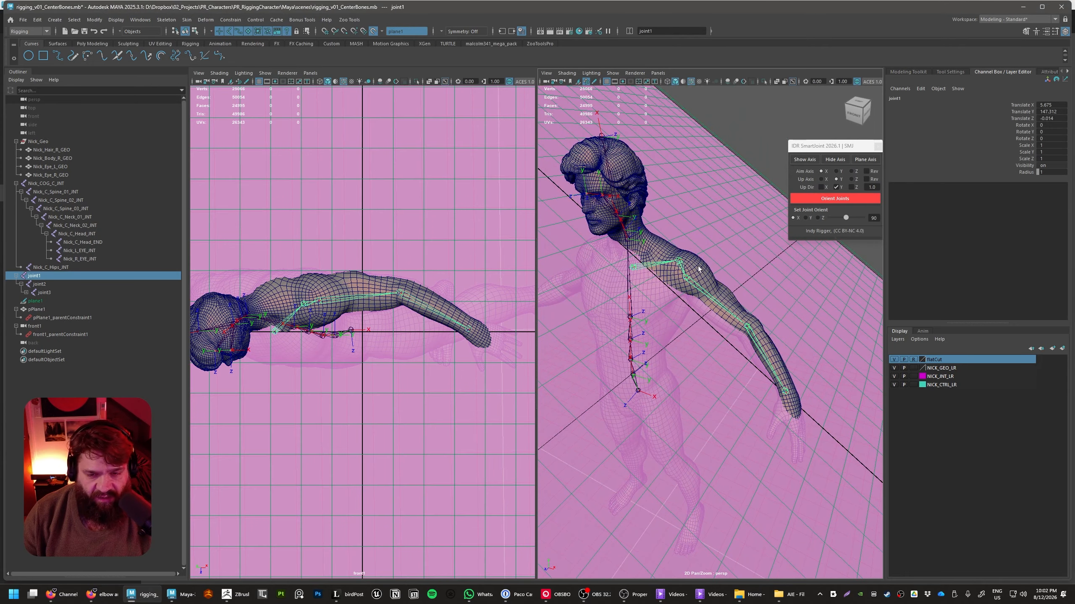
pyautogui.scroll(10, 727, 299)
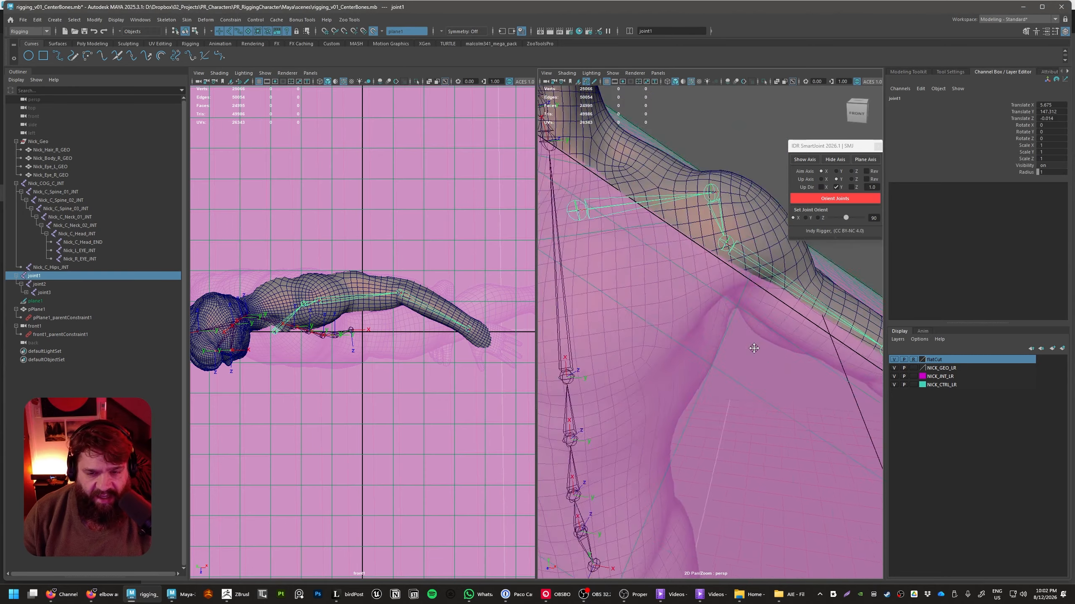
pyautogui.click(760, 308)
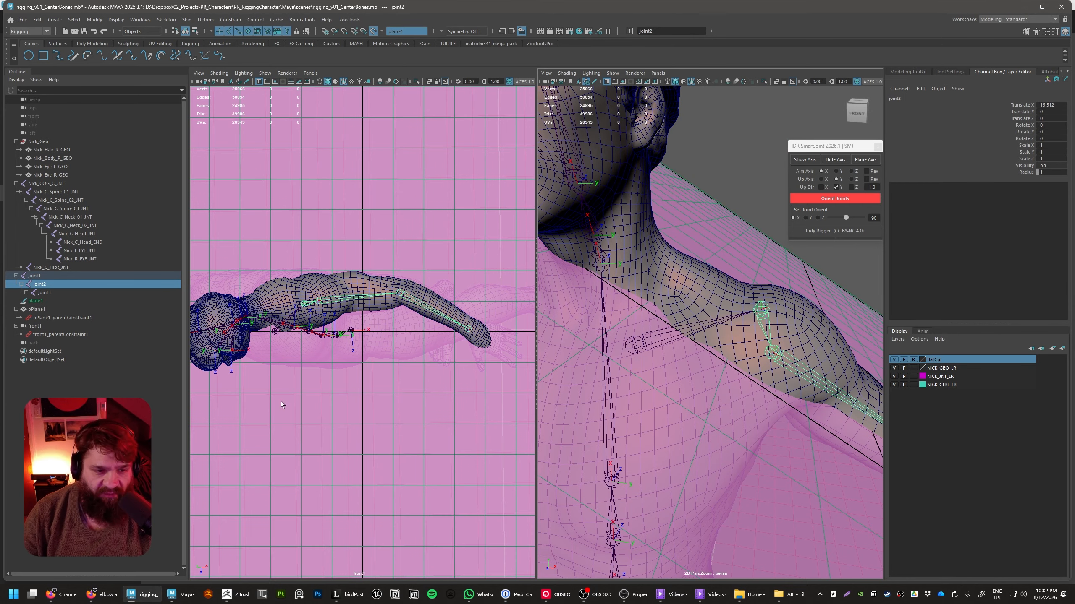
pyautogui.click(26, 292)
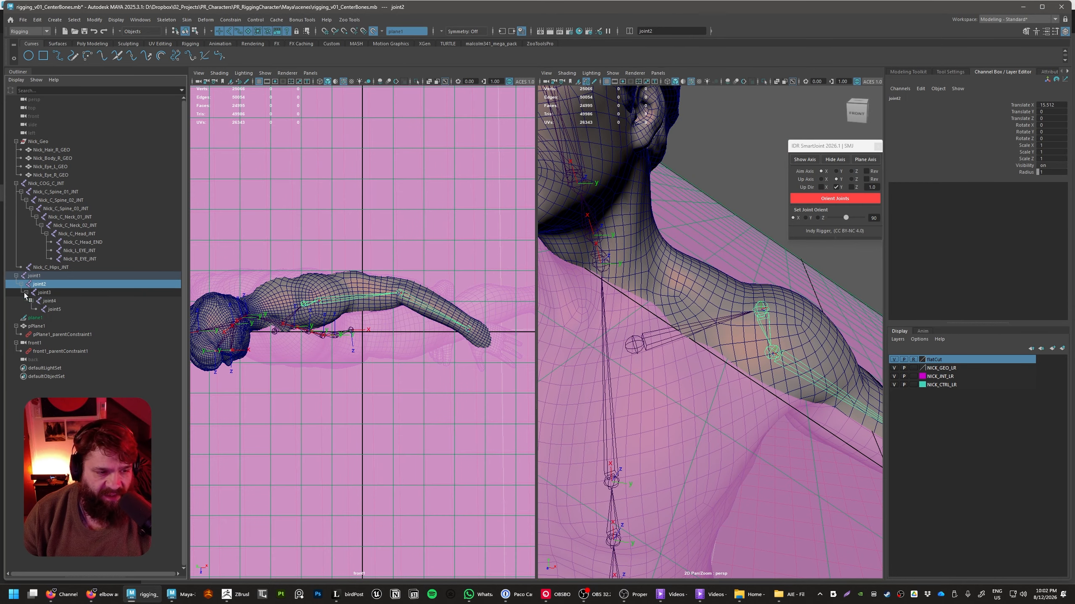
pyautogui.click(37, 276)
pyautogui.keyDown('alt'); pyautogui.moveTo(604, 373); pyautogui.dragTo(644, 314); pyautogui.keyUp('alt')
pyautogui.keyDown('alt'); pyautogui.moveTo(739, 355); pyautogui.dragTo(681, 321, button='right'); pyautogui.keyUp('alt')
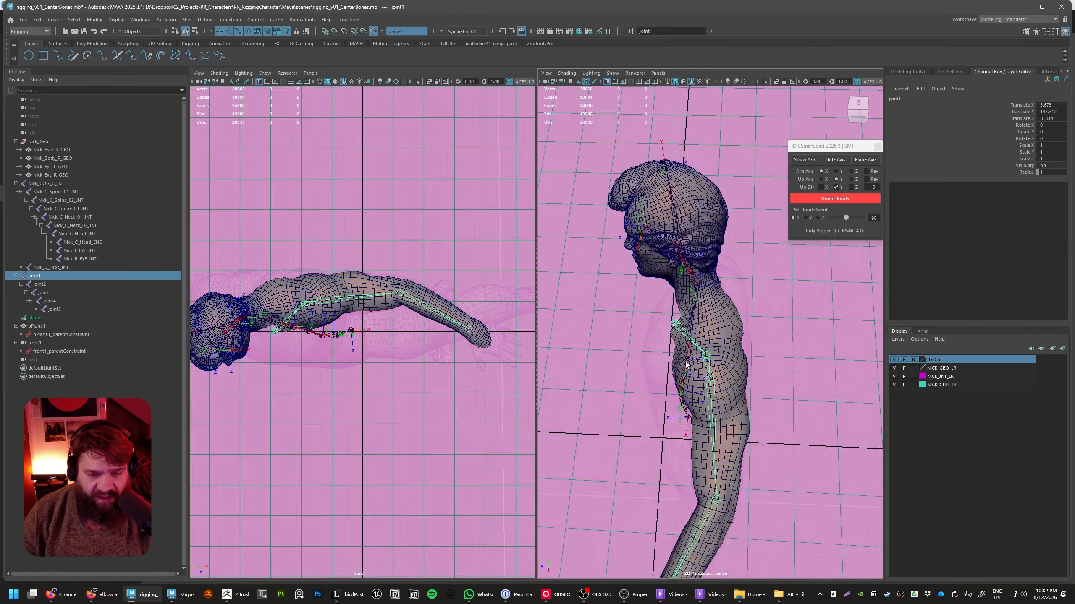
pyautogui.keyDown('alt'); pyautogui.moveTo(681, 317); pyautogui.dragTo(741, 429); pyautogui.keyUp('alt')
pyautogui.keyDown('alt'); pyautogui.moveTo(742, 428); pyautogui.dragTo(751, 429, button='right'); pyautogui.keyUp('alt')
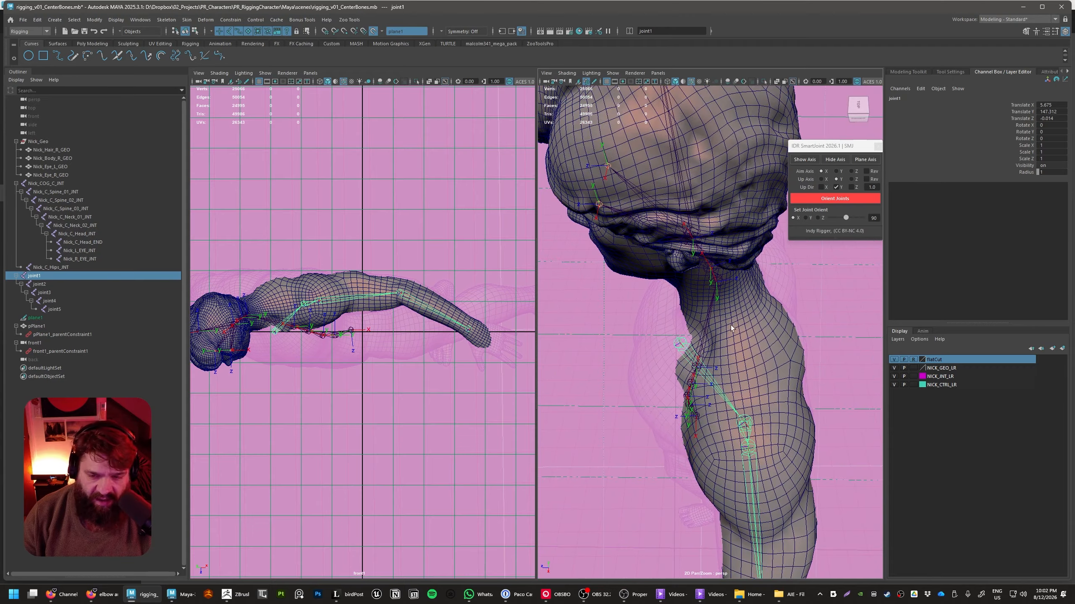
# - Unparent the shoulder joint from the clavicle's end joint
pyautogui.keyDown('alt'); pyautogui.moveTo(771, 458); pyautogui.dragTo(777, 377); pyautogui.keyUp('alt')
pyautogui.click(778, 376)
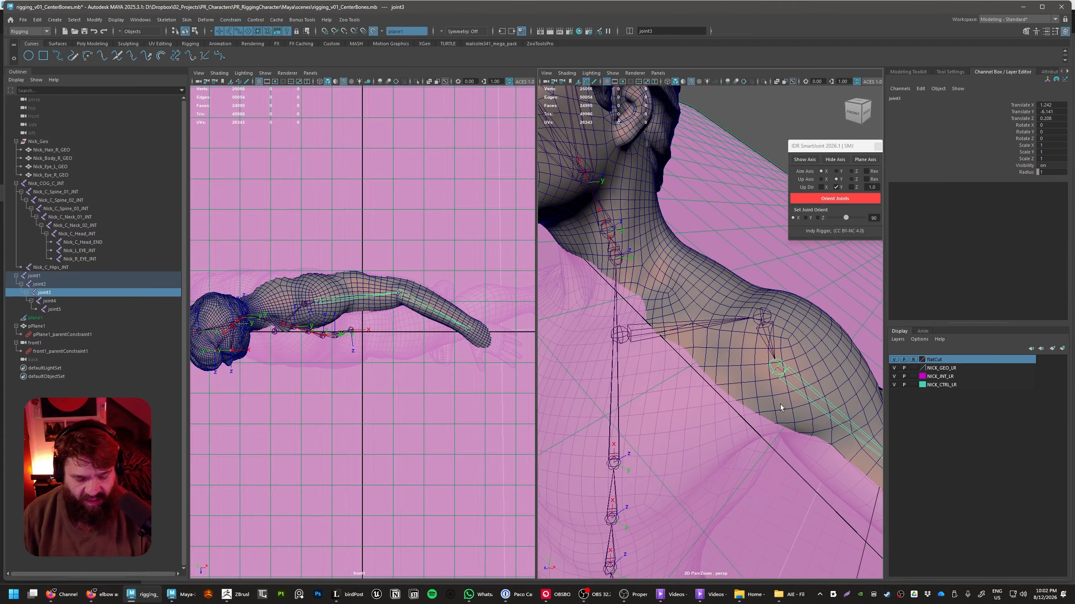
pyautogui.hotkey('shift', 'p')
# - Select the clavicle joint and turn off the live construction plane
pyautogui.click(629, 333)
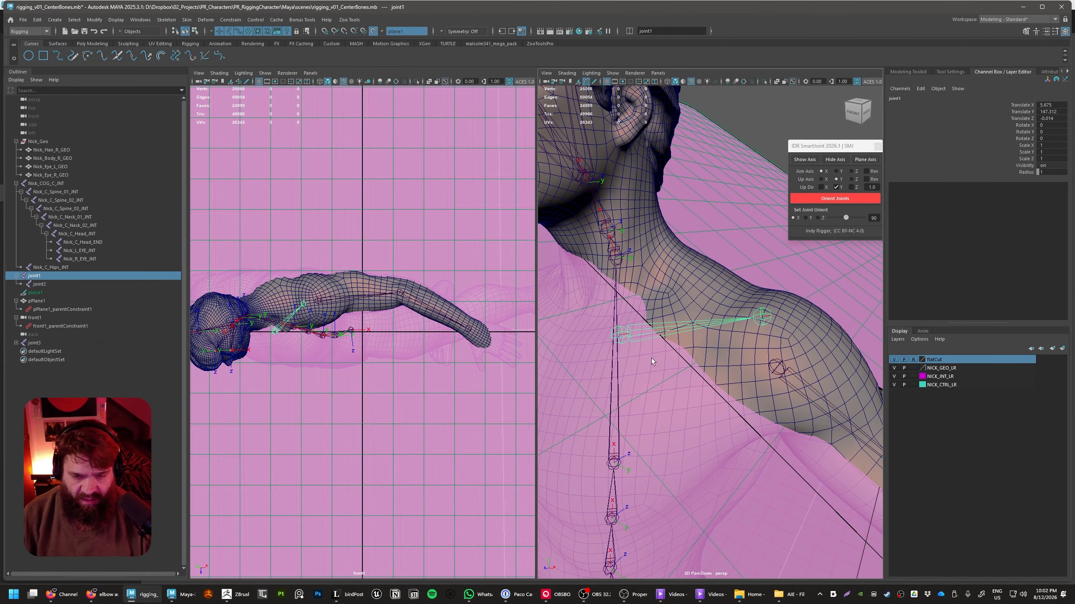
pyautogui.keyDown('alt'); pyautogui.moveTo(652, 358); pyautogui.dragTo(525, 264); pyautogui.keyUp('alt')
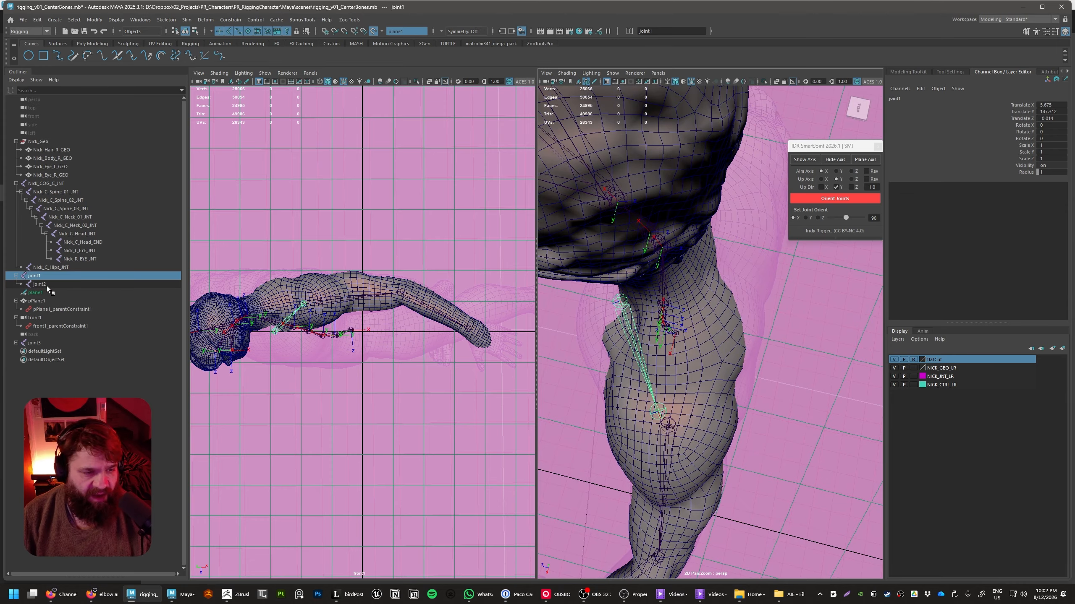
pyautogui.click(392, 32)
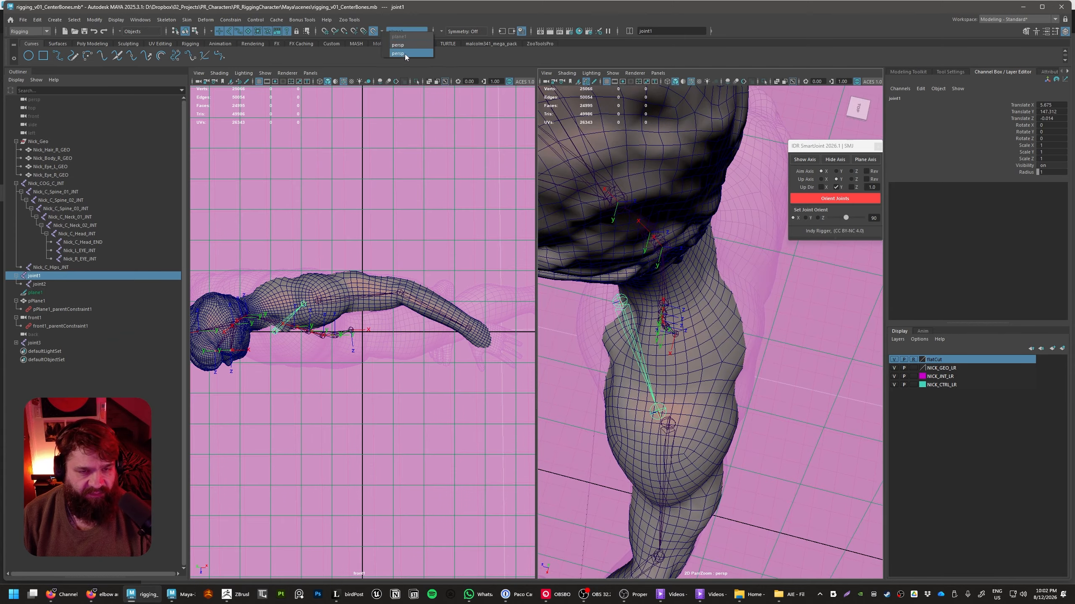
pyautogui.click(374, 31)
pyautogui.keyDown('alt'); pyautogui.moveTo(643, 326); pyautogui.dragTo(743, 384); pyautogui.keyUp('alt')
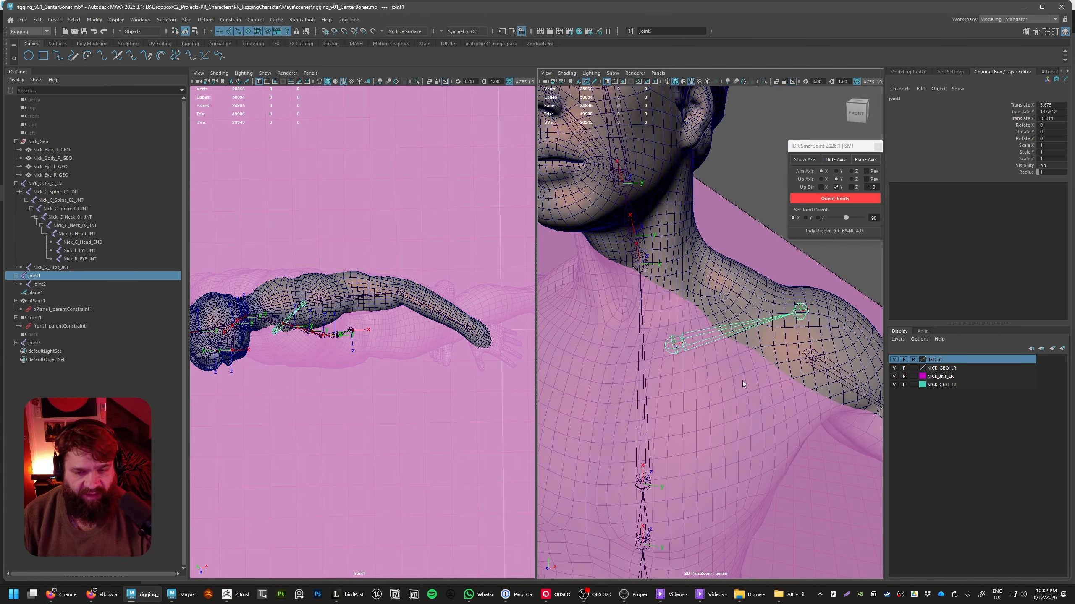
# - Rotate the clavicle joint to about -31.2 in Y and move it back to about X 5.1, Y 147.8, Z -8.1
pyautogui.press('e')
pyautogui.keyDown('alt'); pyautogui.moveTo(777, 429); pyautogui.dragTo(701, 460); pyautogui.keyUp('alt')
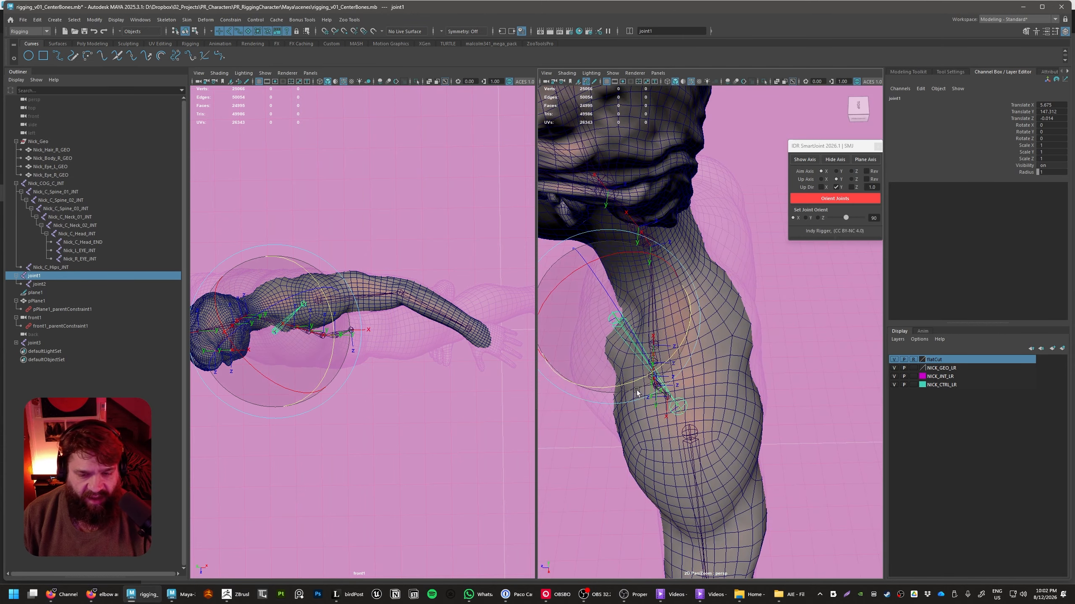
pyautogui.moveTo(632, 383); pyautogui.dragTo(600, 398)
pyautogui.press('w')
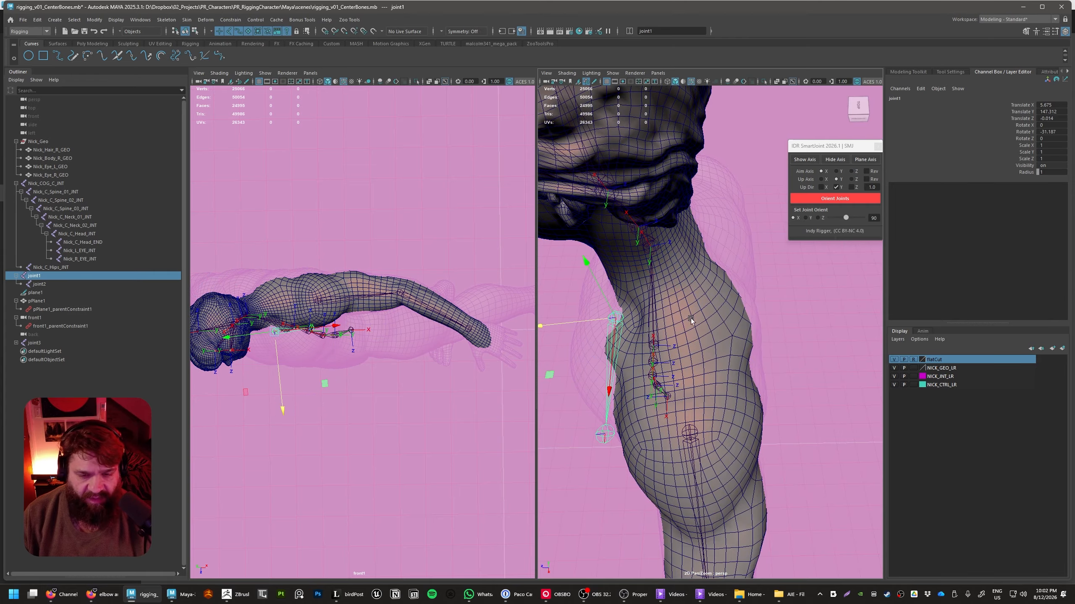
pyautogui.moveTo(571, 328); pyautogui.dragTo(804, 383)
# - In the top view, adjust the clavicle joint to Rotate Y about -29.0 and Translate Z about -7.4
pyautogui.press('space')
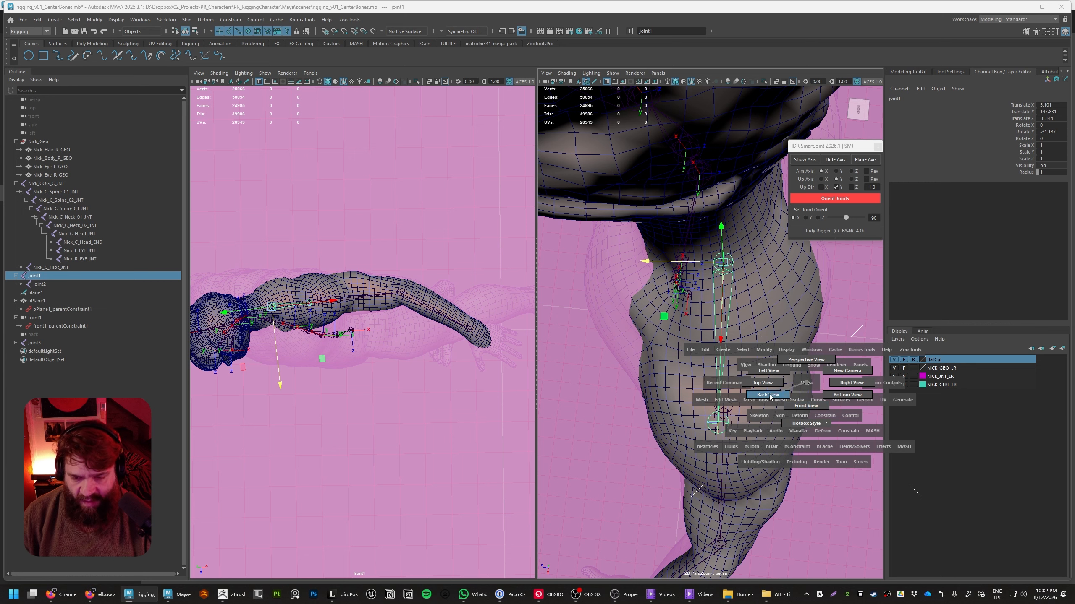
pyautogui.click(762, 383)
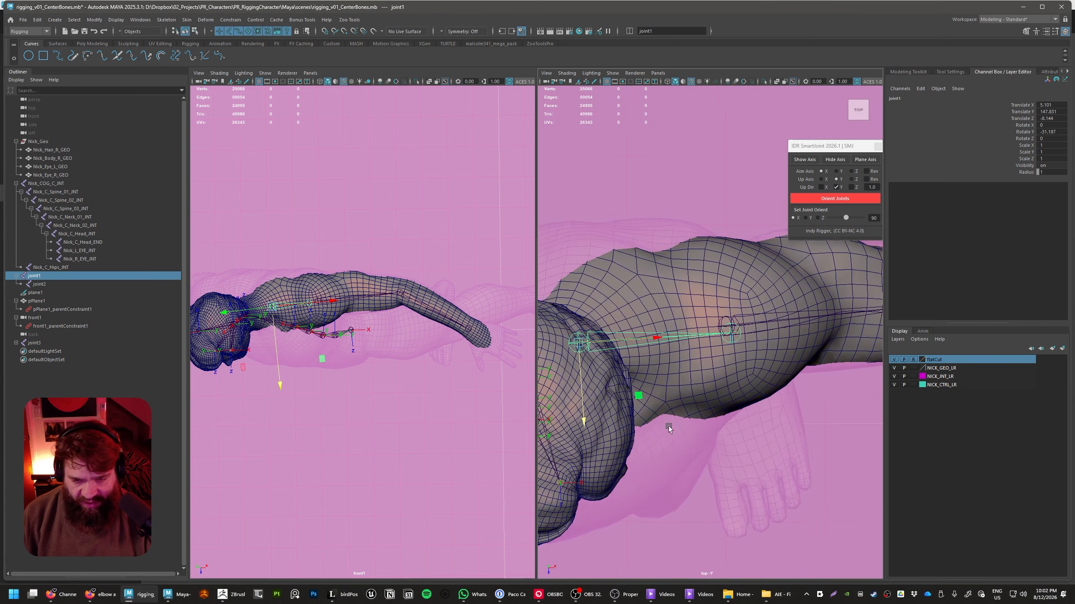
pyautogui.keyDown('alt'); pyautogui.moveTo(668, 427); pyautogui.dragTo(790, 388, button='right'); pyautogui.keyUp('alt')
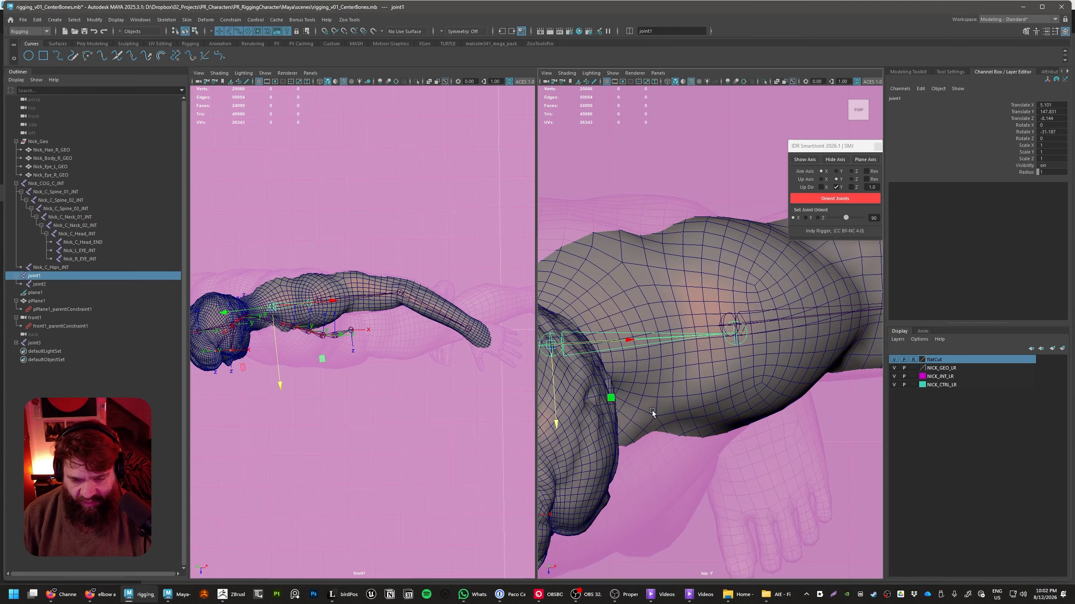
pyautogui.press('e')
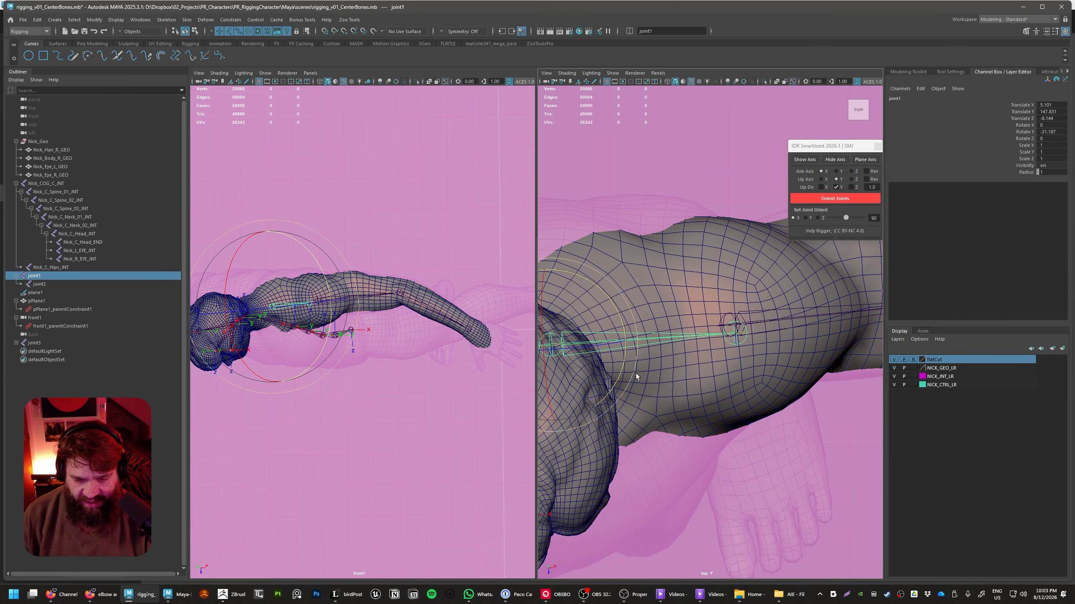
pyautogui.moveTo(635, 373); pyautogui.dragTo(634, 373)
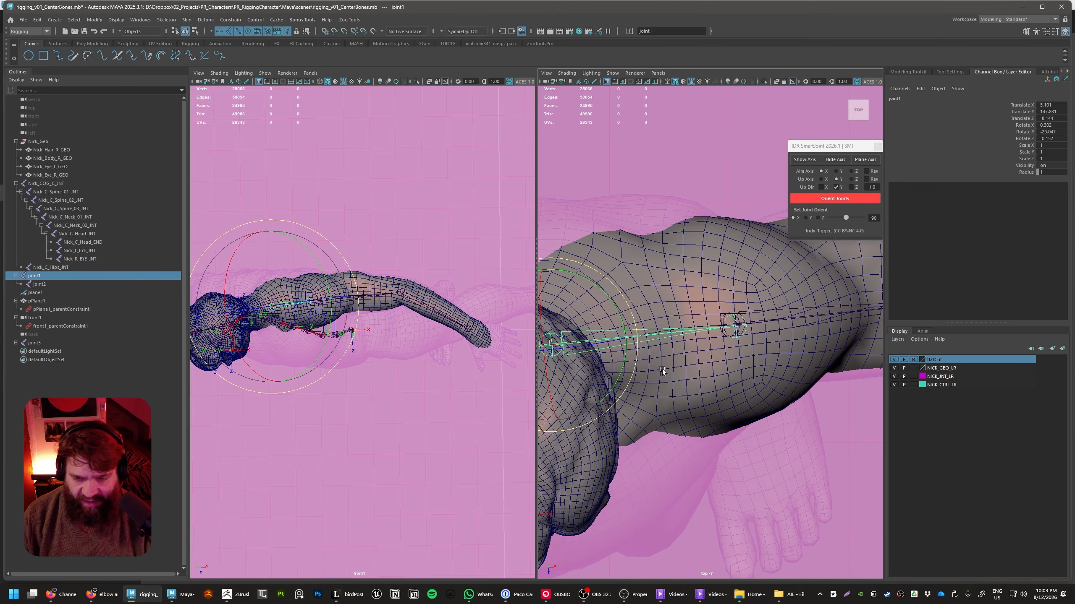
pyautogui.press('w')
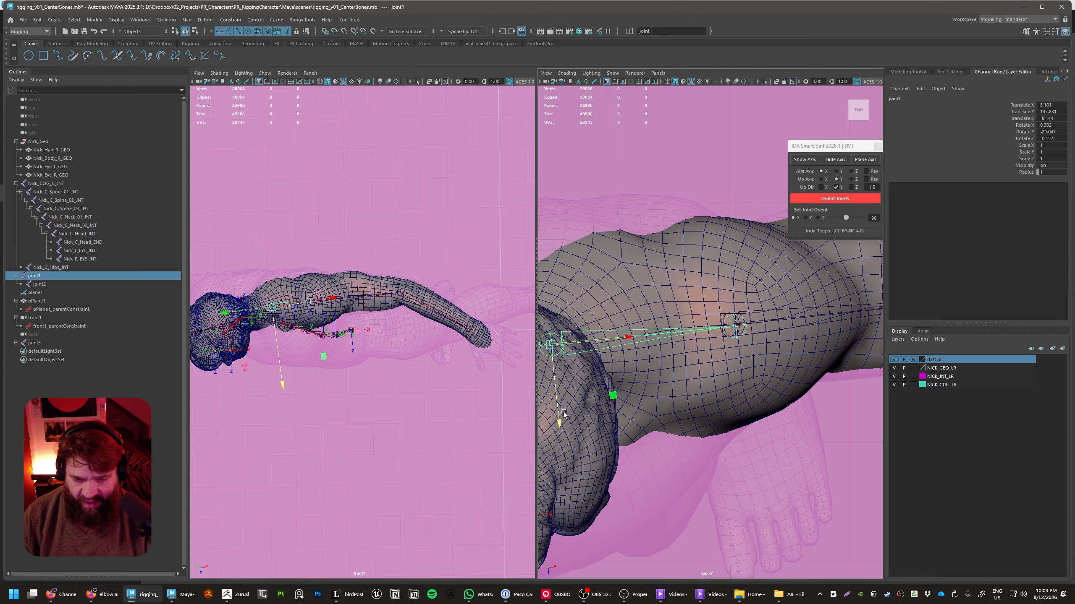
pyautogui.moveTo(564, 414); pyautogui.dragTo(563, 431)
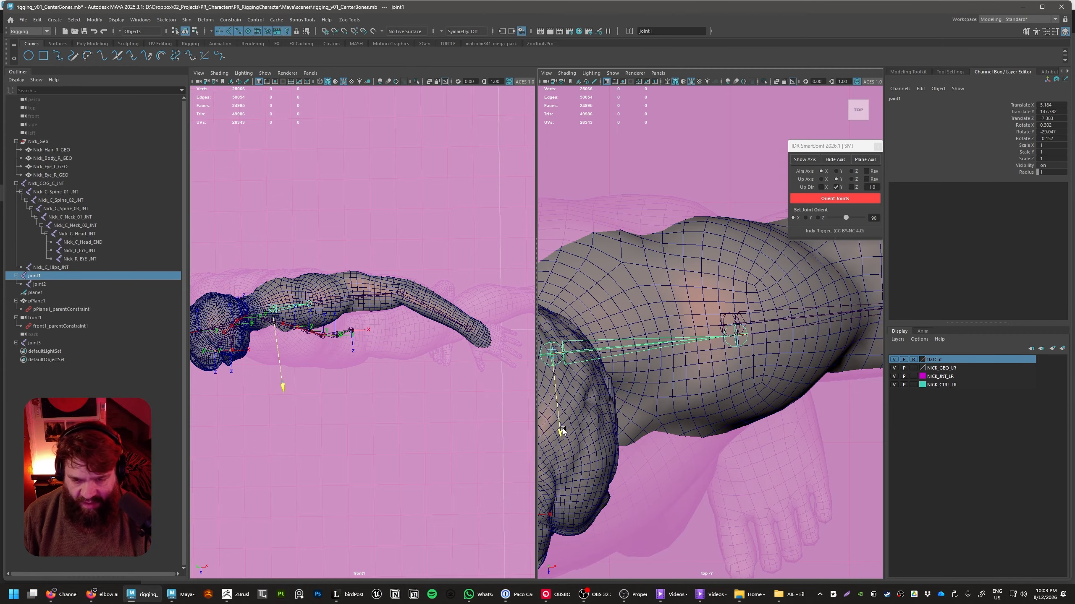
# - Fine-tune the clavicle joint to Rotate X about -2.9, Rotate Y about -28.2 and Translate Z about -7.2
pyautogui.press('e')
pyautogui.moveTo(621, 406); pyautogui.dragTo(623, 406)
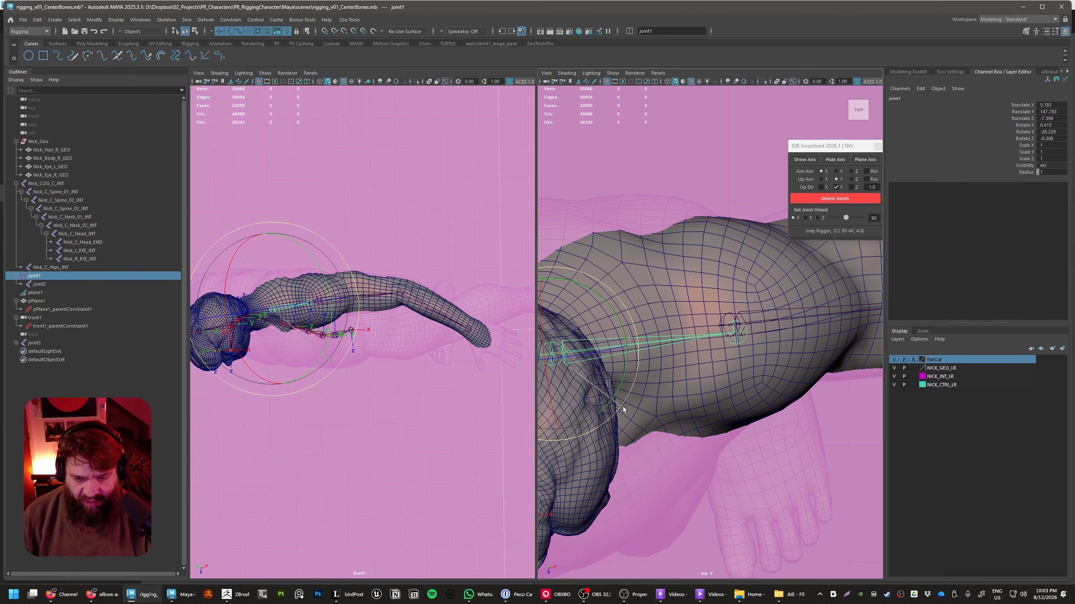
pyautogui.press('w')
pyautogui.moveTo(561, 432)
pyautogui.mouseDown()
pyautogui.moveTo(562, 445)
pyautogui.moveTo(557, 432)
pyautogui.mouseUp()
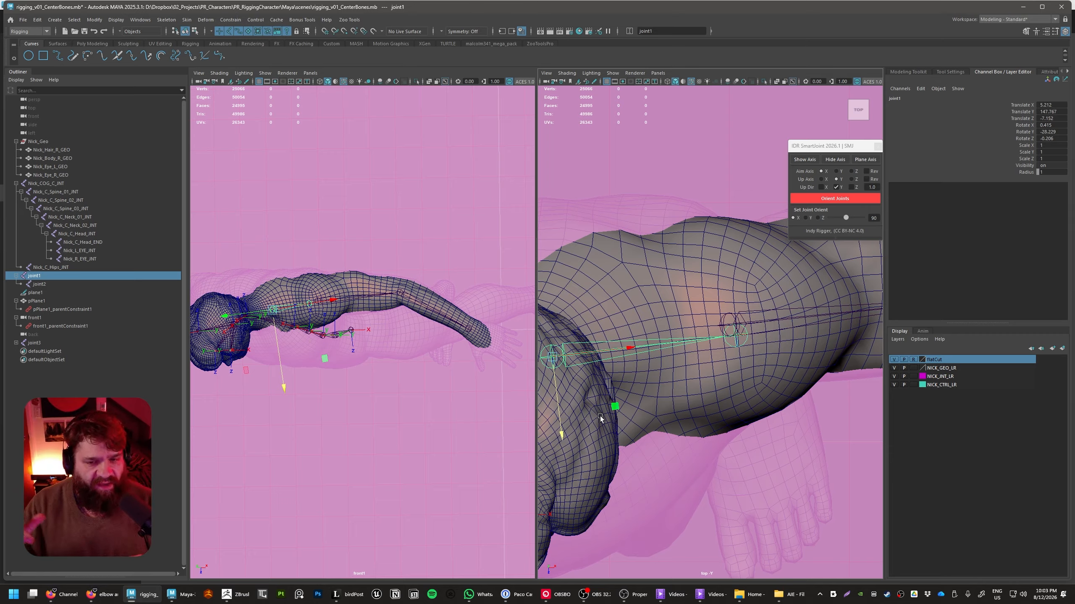
pyautogui.press('e')
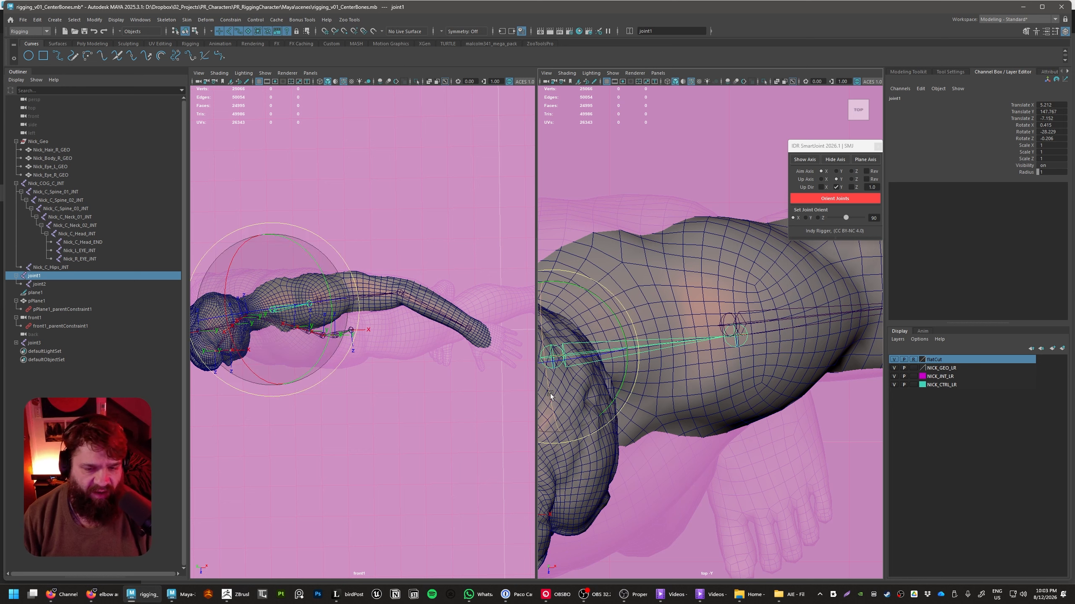
pyautogui.moveTo(549, 395); pyautogui.dragTo(543, 393)
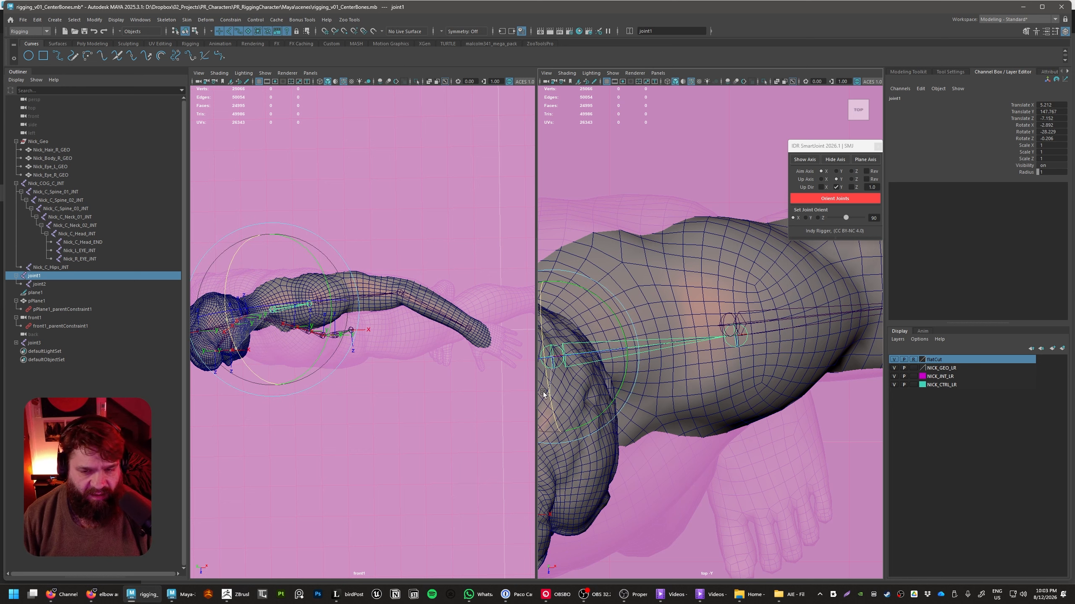
# - Move the shoulder joint onto the clavicle's end, at about X 20.1, Y 143.2, Z -8.9
pyautogui.keyDown('alt'); pyautogui.moveTo(801, 356); pyautogui.dragTo(657, 368, button='middle'); pyautogui.keyUp('alt')
pyautogui.scroll(-1, 613, 388)
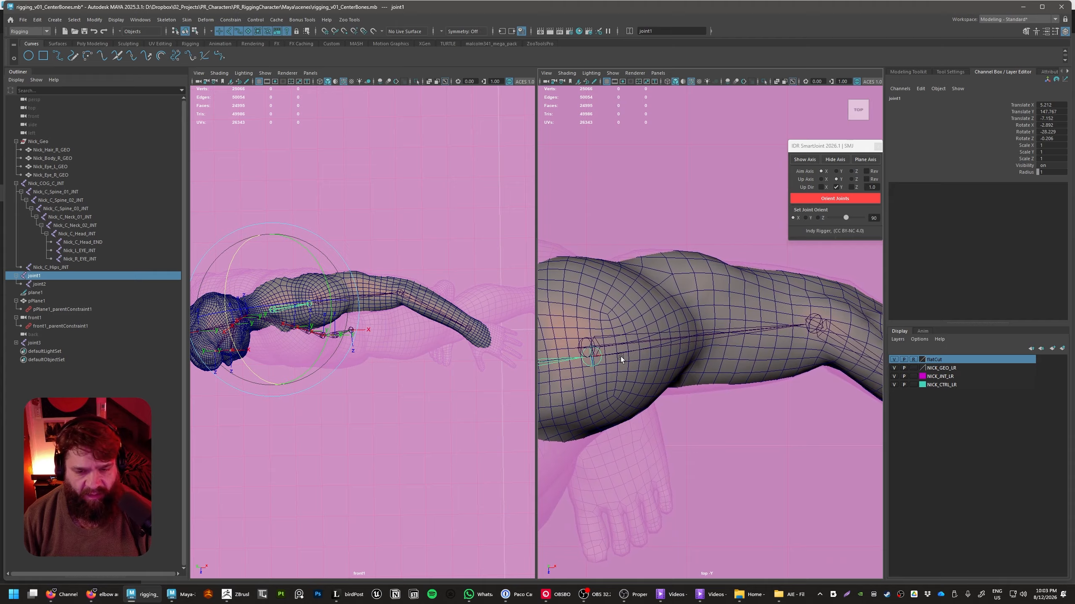
pyautogui.click(578, 348)
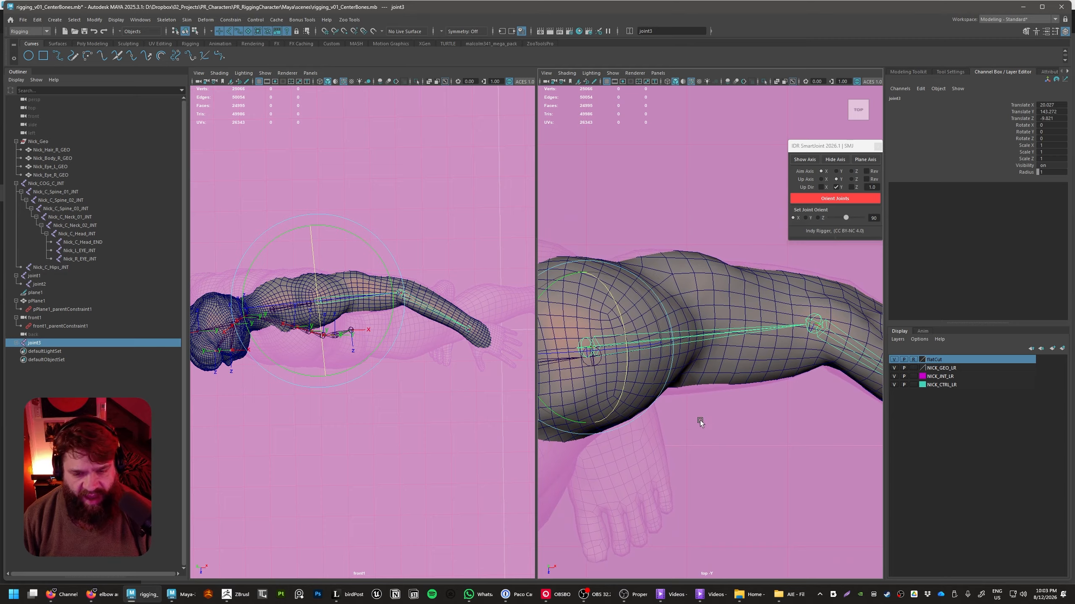
pyautogui.scroll(4, 700, 423)
pyautogui.keyDown('alt'); pyautogui.moveTo(700, 422); pyautogui.dragTo(753, 422, button='middle'); pyautogui.keyUp('alt')
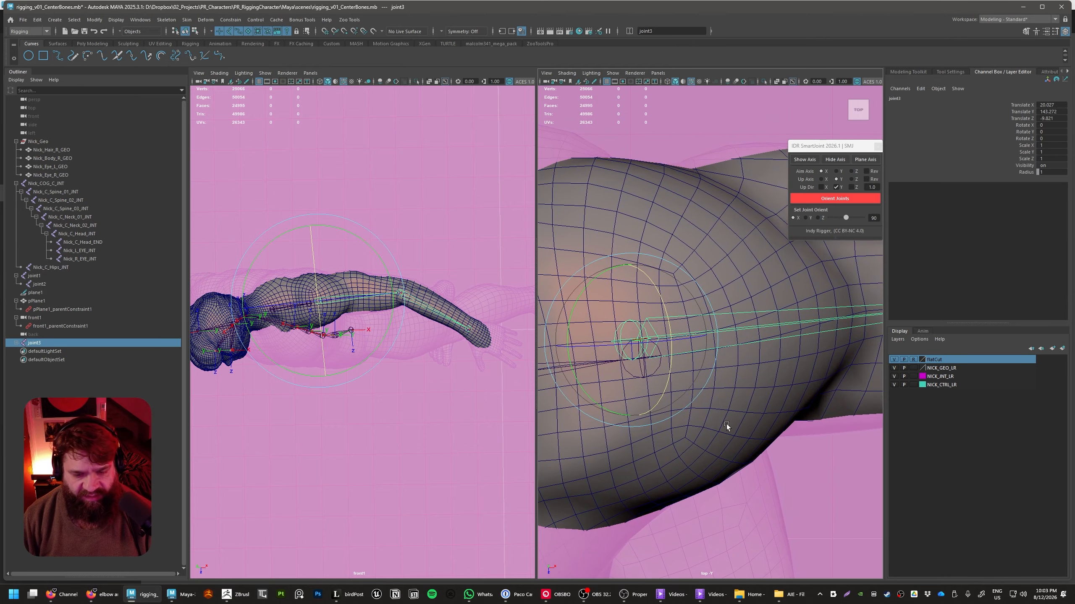
pyautogui.press('w')
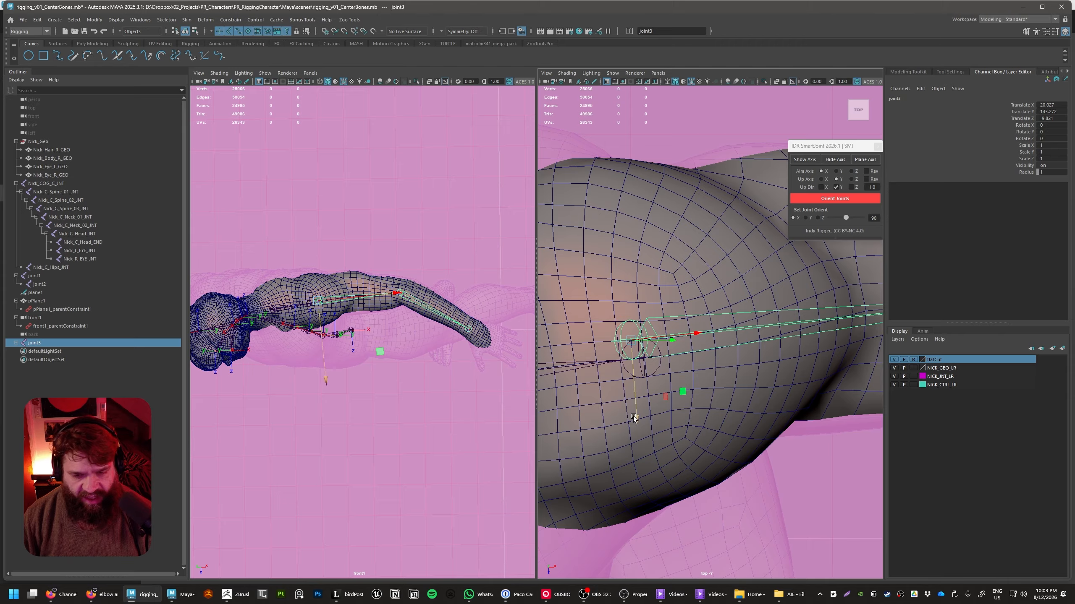
pyautogui.moveTo(633, 417); pyautogui.dragTo(637, 438)
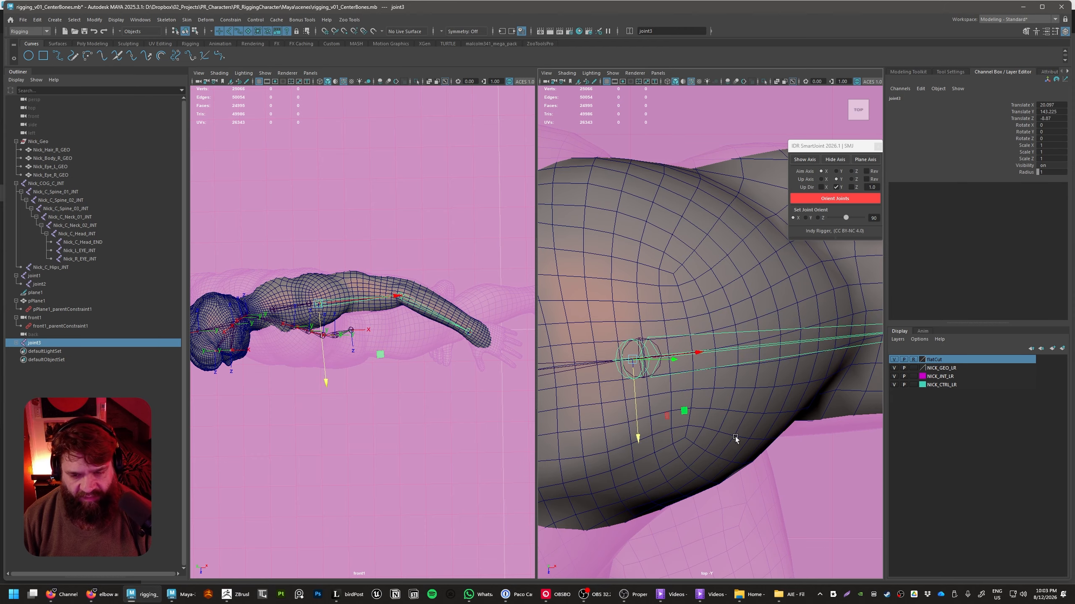
# - Rotate the shoulder joint to about 2.7 in Y so the arm chain follows the arm in the top view
pyautogui.scroll(-5, 735, 439)
pyautogui.press('e')
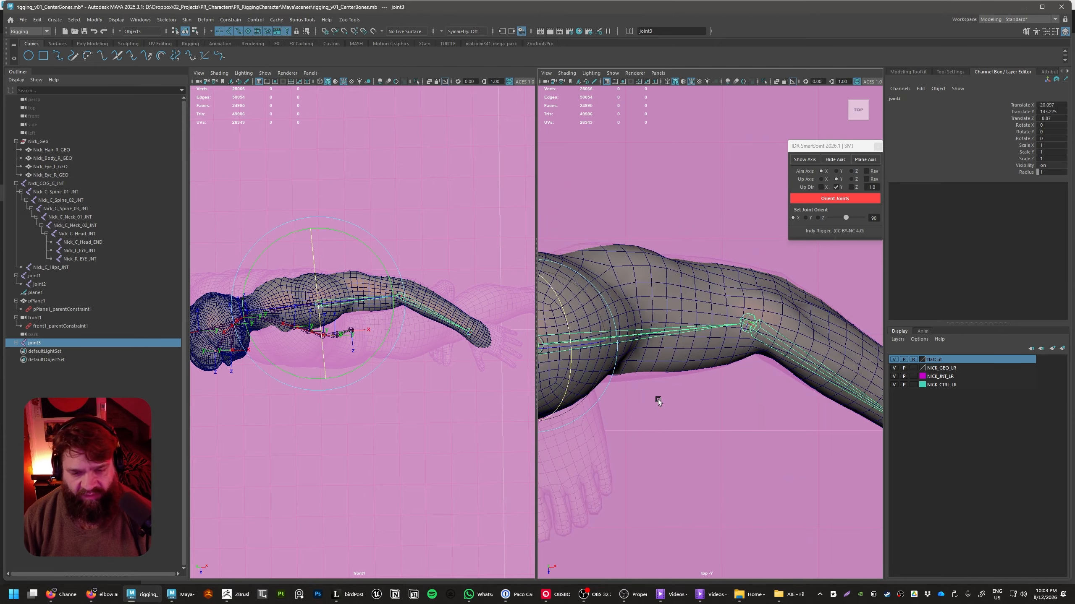
pyautogui.keyDown('alt'); pyautogui.moveTo(658, 402); pyautogui.dragTo(739, 411, button='middle'); pyautogui.keyUp('alt')
pyautogui.moveTo(586, 420); pyautogui.dragTo(573, 420)
pyautogui.keyDown('alt'); pyautogui.moveTo(750, 434); pyautogui.dragTo(633, 399, button='middle'); pyautogui.keyUp('alt')
pyautogui.keyDown('alt'); pyautogui.moveTo(778, 424); pyautogui.dragTo(653, 404, button='middle'); pyautogui.keyUp('alt')
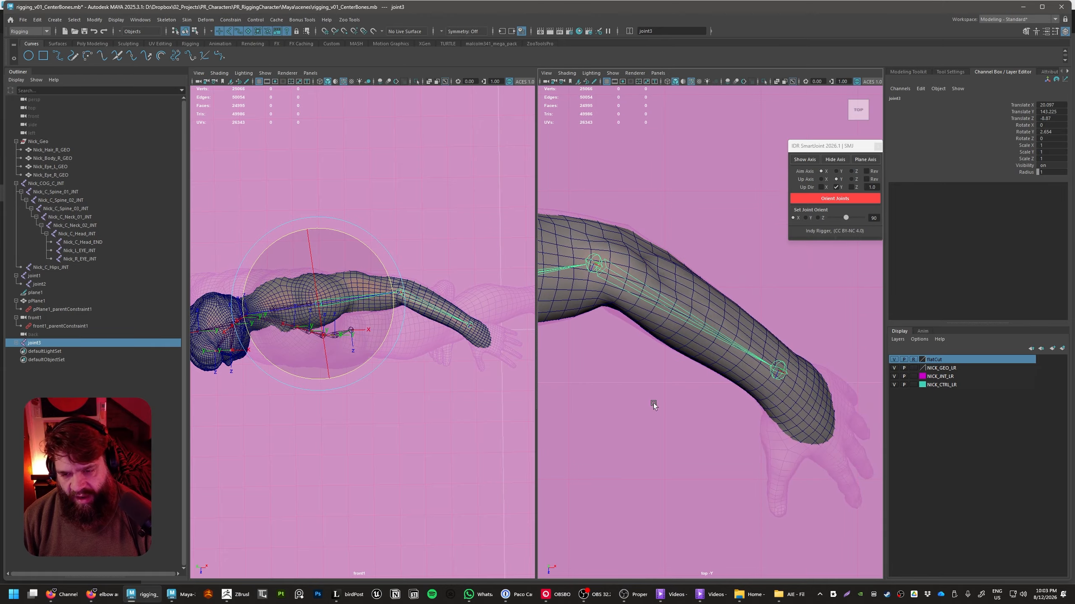
pyautogui.click(608, 280)
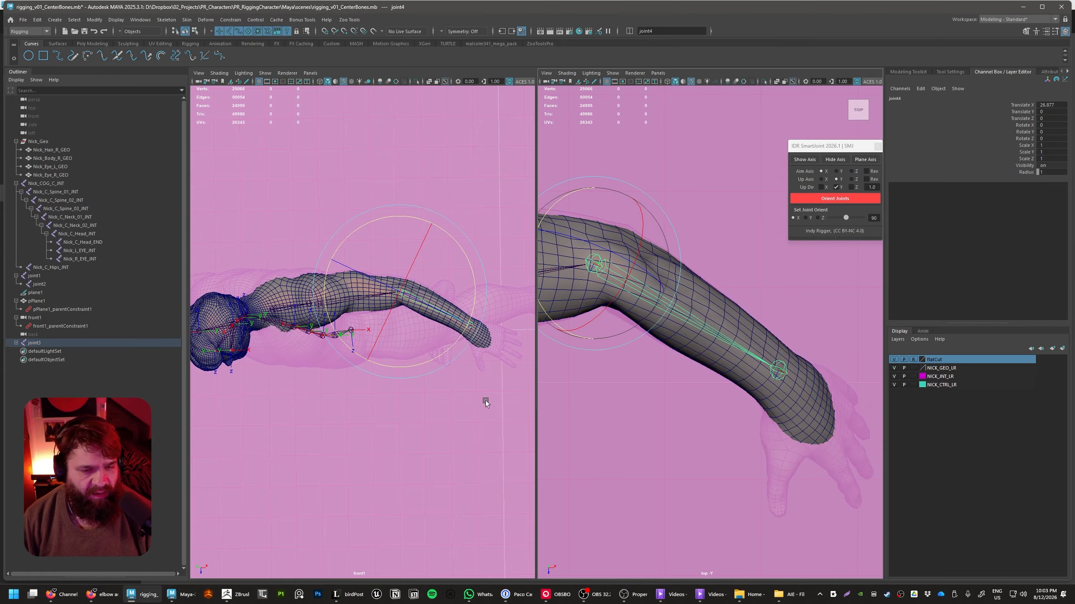
# - In the perspective view, move the shoulder joint back to about X 20.0, Y 143.3, Z -9.9
pyautogui.press('space')
pyautogui.moveTo(641, 408); pyautogui.dragTo(754, 384)
pyautogui.click(714, 352)
pyautogui.press('w')
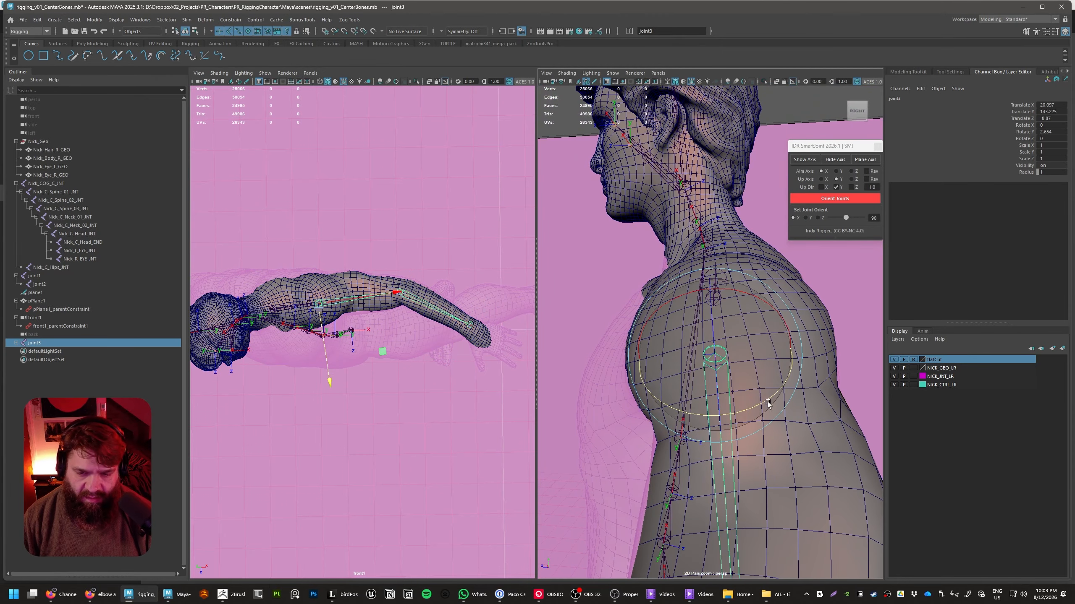
pyautogui.moveTo(657, 361); pyautogui.dragTo(670, 362)
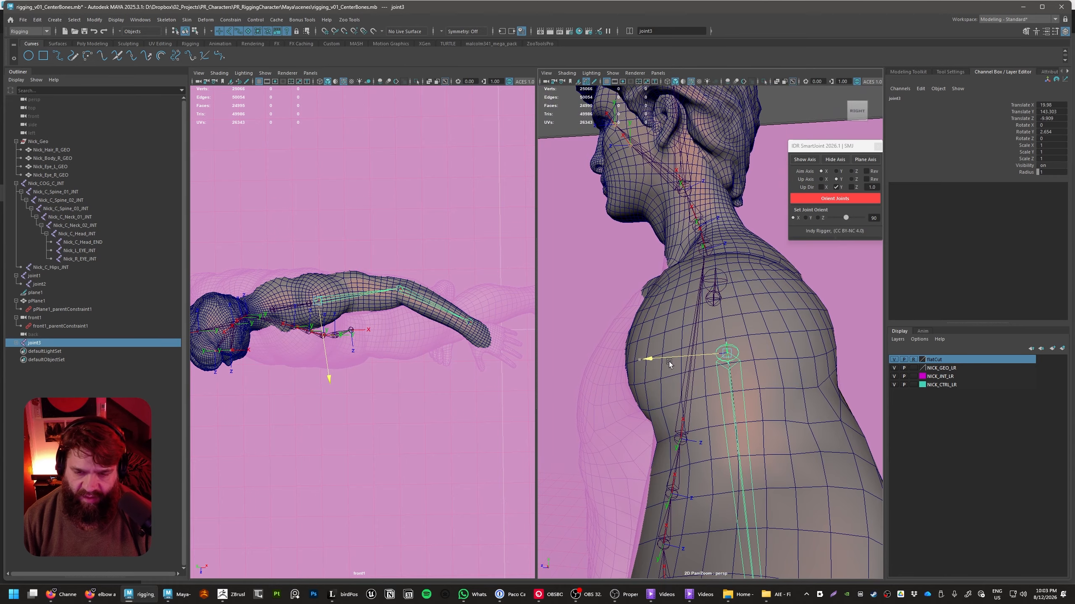
# - Rotate the shoulder joint to about 0.2 in Y to center the elbow within the arm
pyautogui.scroll(-3, 736, 387)
pyautogui.keyDown('alt'); pyautogui.moveTo(746, 392); pyautogui.dragTo(700, 377); pyautogui.keyUp('alt')
pyautogui.scroll(-5, 700, 377)
pyautogui.scroll(10, 700, 377)
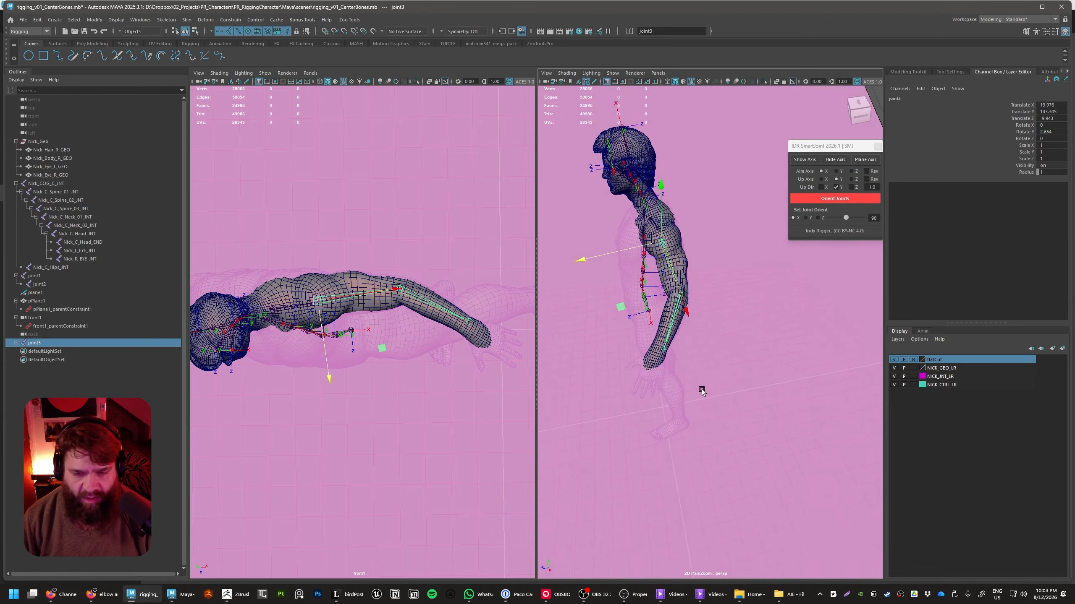
pyautogui.keyDown('alt'); pyautogui.moveTo(741, 425); pyautogui.dragTo(773, 474, button='middle'); pyautogui.keyUp('alt')
pyautogui.keyDown('alt'); pyautogui.moveTo(773, 474); pyautogui.dragTo(726, 383, button='right'); pyautogui.keyUp('alt')
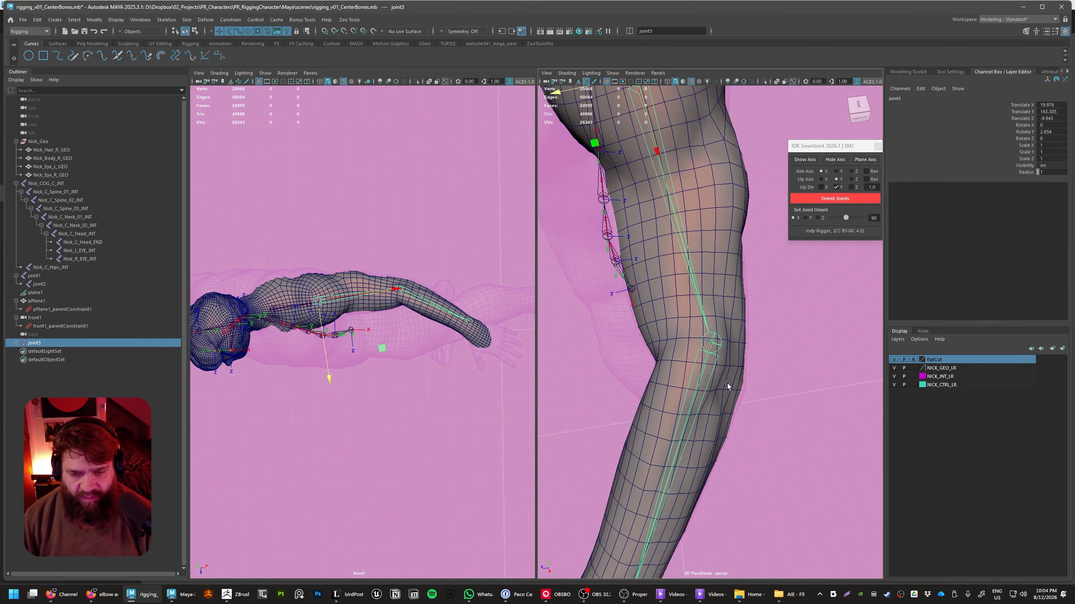
pyautogui.press('e')
pyautogui.keyDown('alt'); pyautogui.moveTo(736, 283); pyautogui.dragTo(731, 312, button='middle'); pyautogui.keyUp('alt')
pyautogui.moveTo(674, 178); pyautogui.dragTo(672, 180)
pyautogui.scroll(-5, 712, 408)
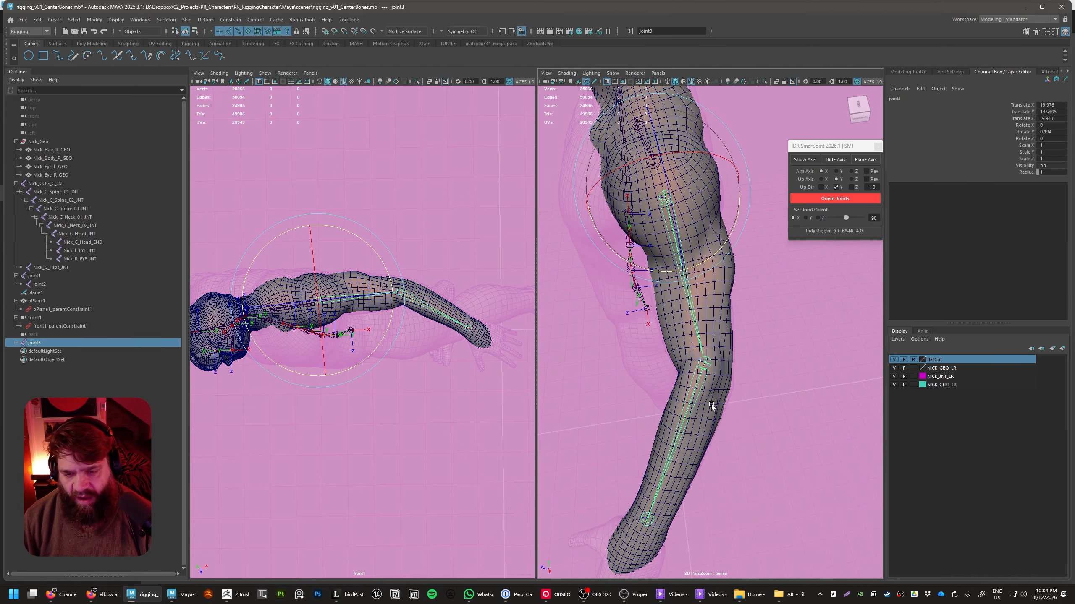
# - Rotate the elbow joint to about 1.0 in Y so the forearm bone follows the forearm mesh
pyautogui.keyDown('alt'); pyautogui.moveTo(713, 408); pyautogui.dragTo(753, 342); pyautogui.keyUp('alt')
pyautogui.keyDown('alt'); pyautogui.moveTo(744, 430); pyautogui.dragTo(670, 408); pyautogui.keyUp('alt')
pyautogui.click(686, 400)
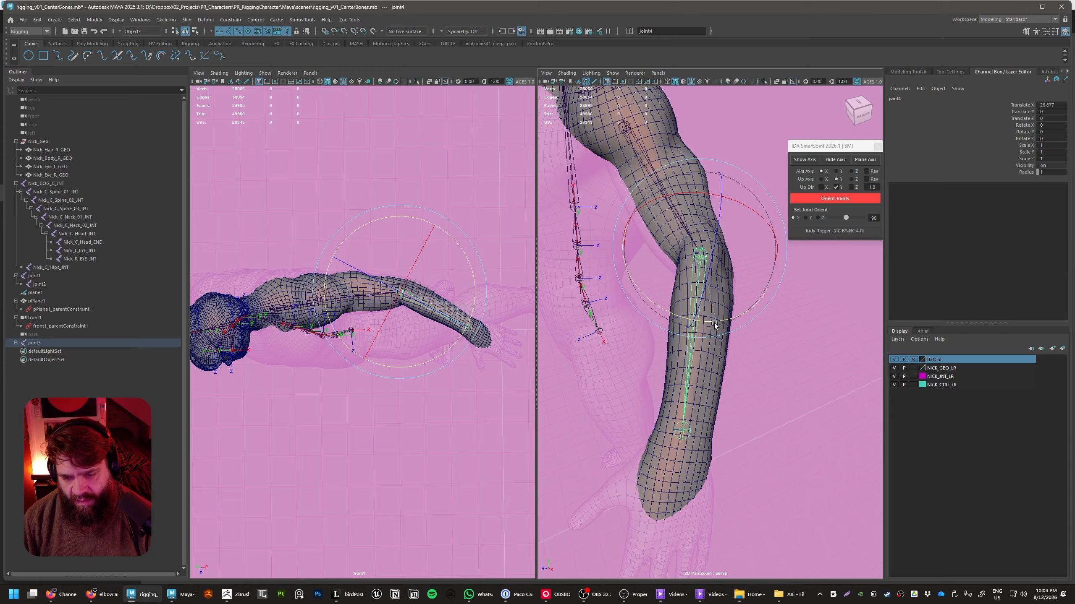
pyautogui.scroll(-4, 793, 383)
pyautogui.keyDown('alt'); pyautogui.moveTo(793, 383); pyautogui.dragTo(683, 415); pyautogui.keyUp('alt')
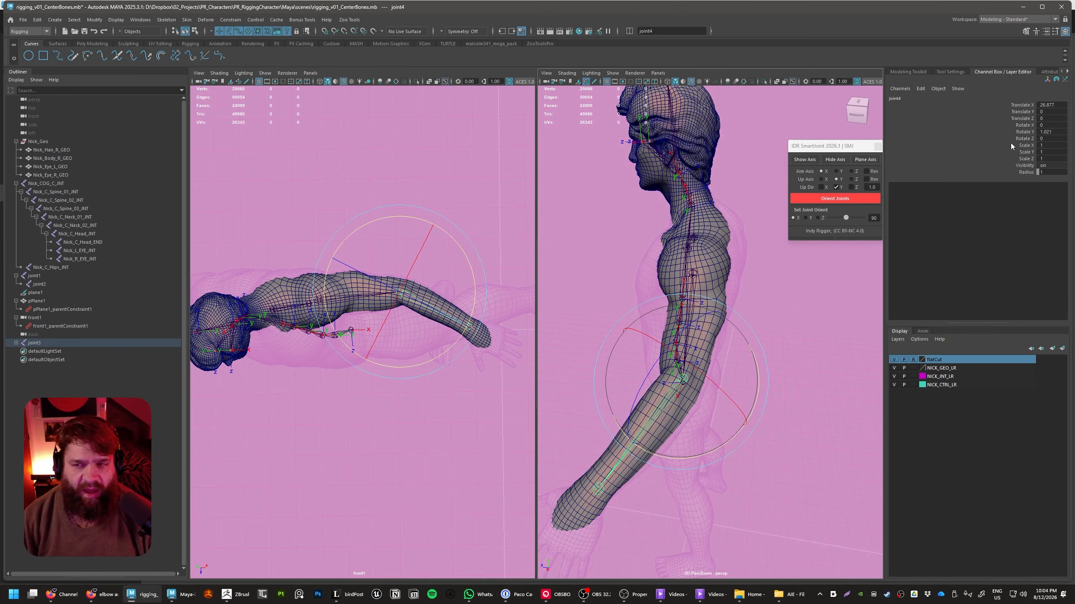
# - Freeze the elbow joint's X, Y and Z rotations
pyautogui.click(1023, 138)
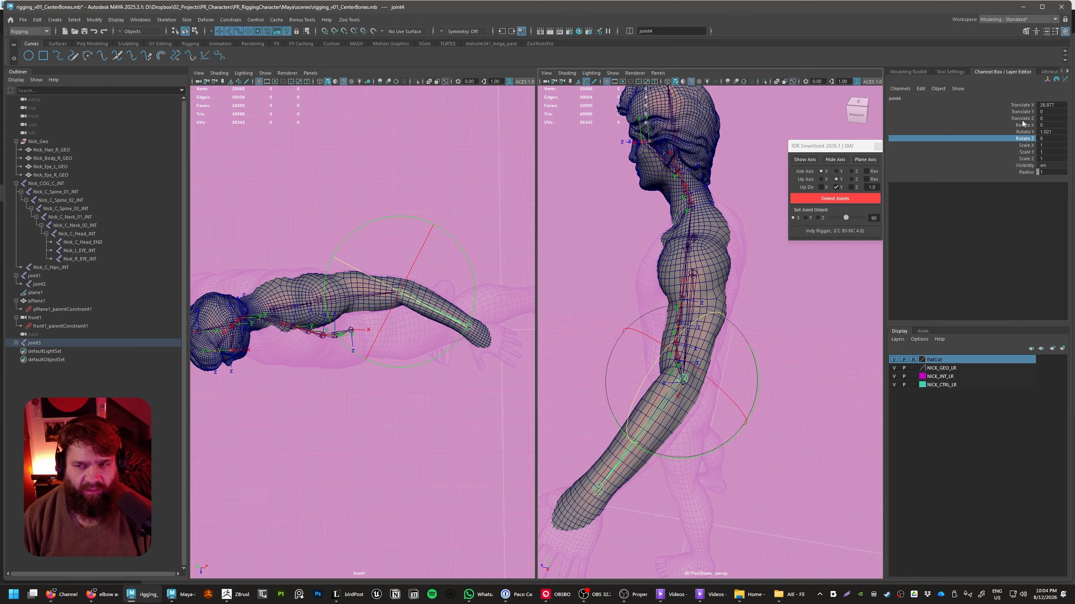
pyautogui.keyDown('shift'); pyautogui.click(1022, 124); pyautogui.keyUp('shift')
pyautogui.rightClick(1023, 125)
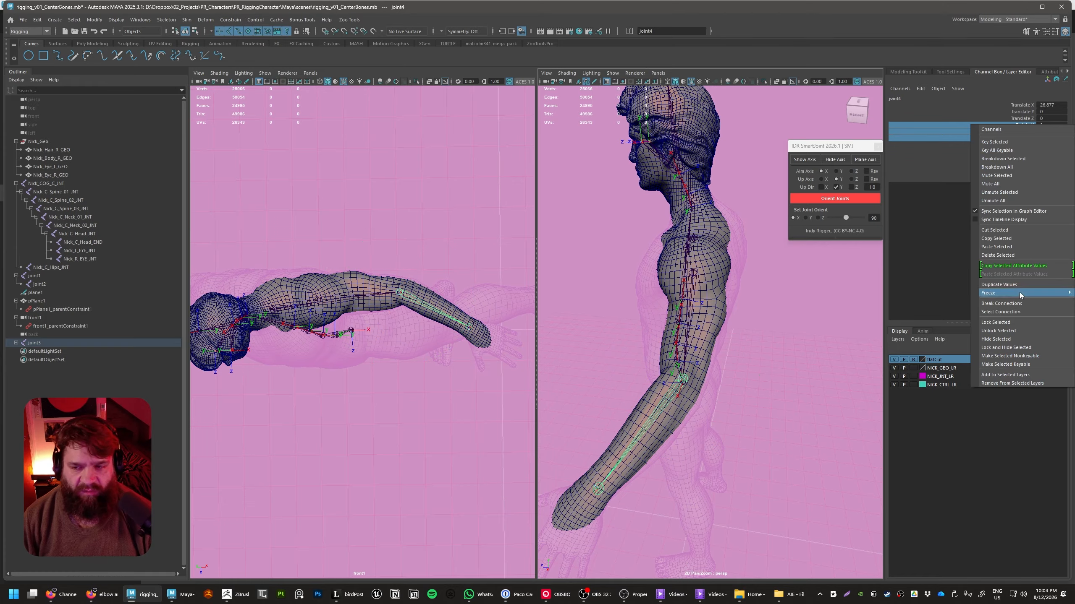
pyautogui.moveTo(1020, 293)
pyautogui.click(940, 302)
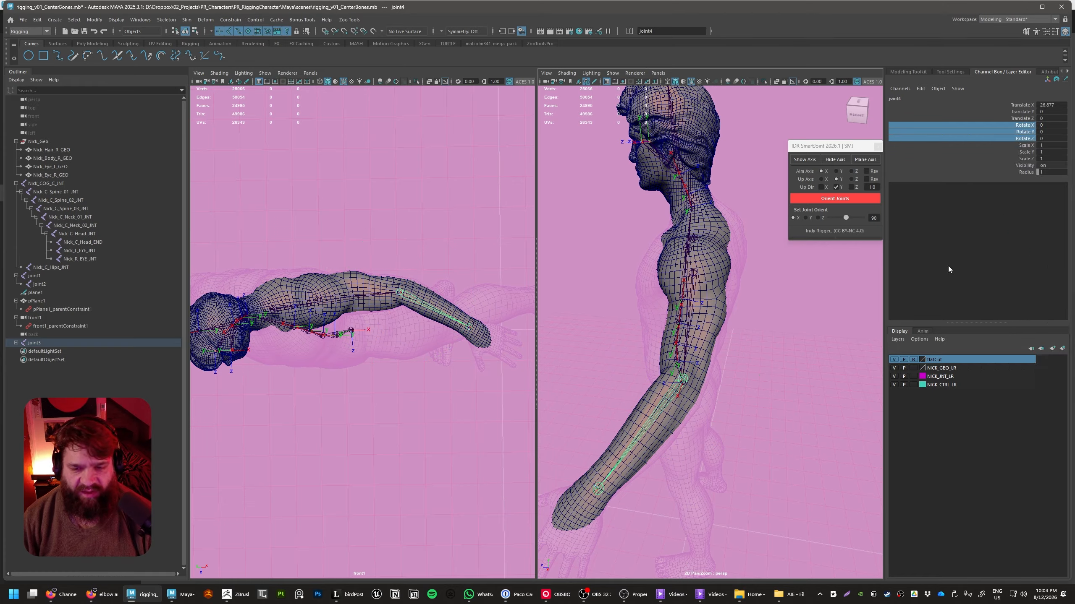
# - Freeze the shoulder joint's X, Y and Z rotations
pyautogui.keyDown('alt'); pyautogui.moveTo(736, 297); pyautogui.dragTo(777, 311); pyautogui.keyUp('alt')
pyautogui.click(681, 297)
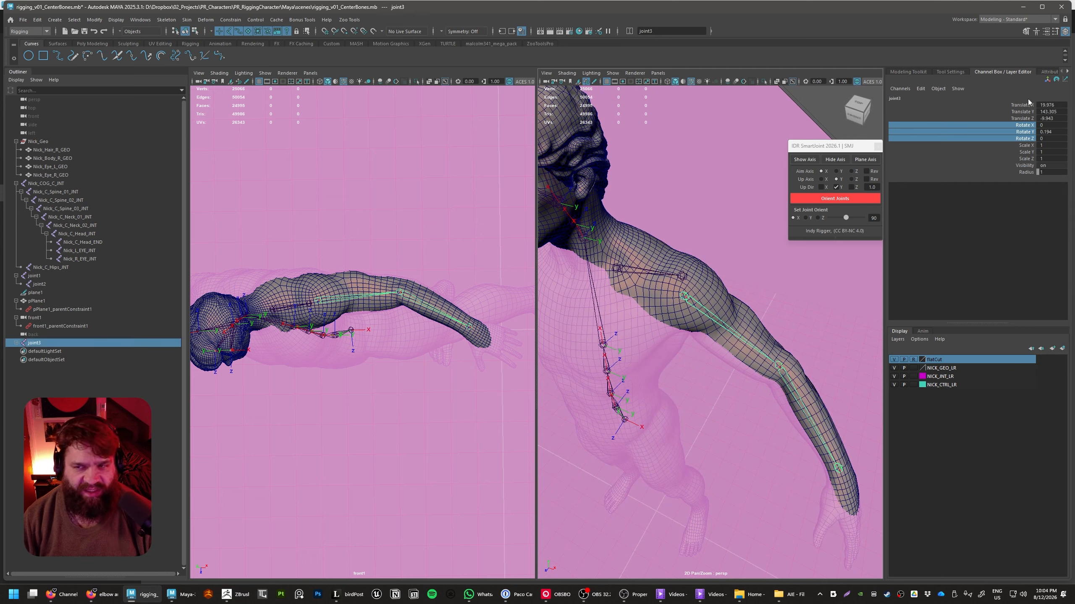
pyautogui.click(1023, 119)
pyautogui.click(1024, 140)
pyautogui.keyDown('shift'); pyautogui.click(1026, 126); pyautogui.keyUp('shift')
pyautogui.rightClick(1030, 124)
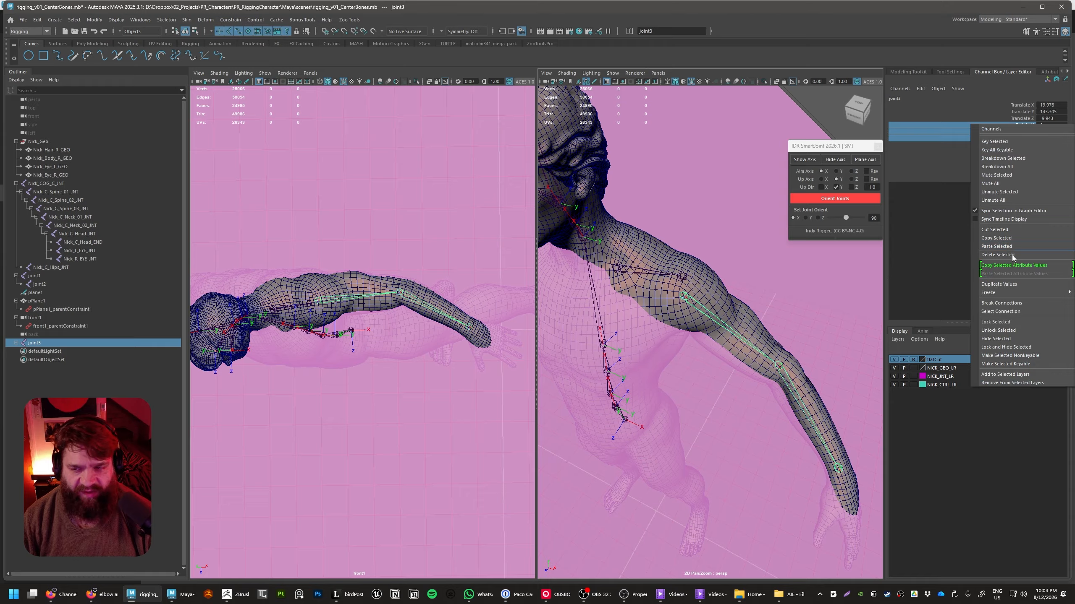
pyautogui.moveTo(1003, 294)
pyautogui.click(943, 303)
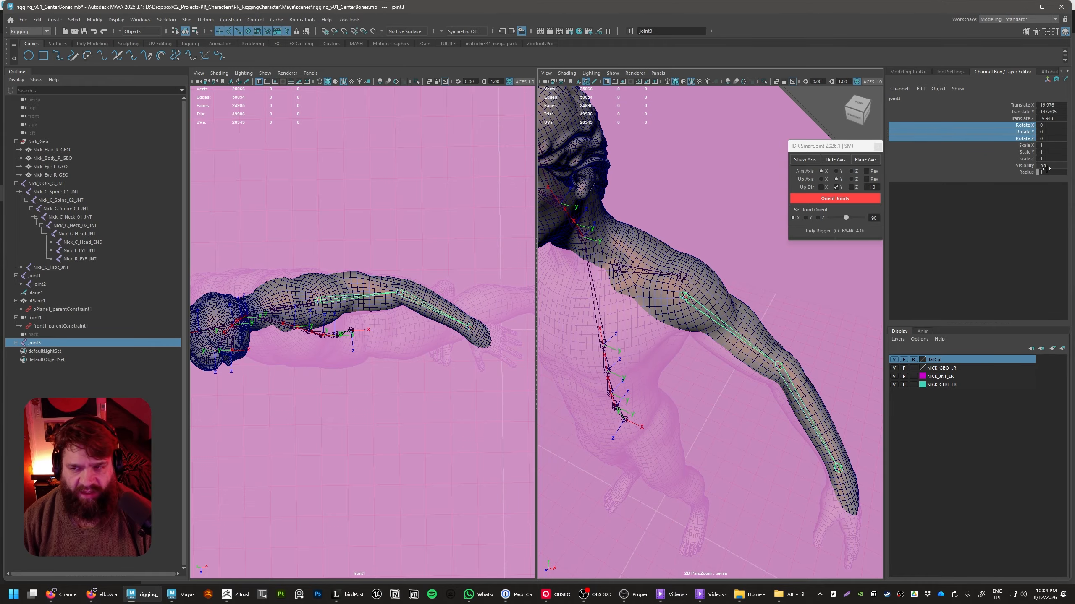
# - Freeze the clavicle joint's X, Y and Z rotations
pyautogui.keyDown('alt'); pyautogui.moveTo(815, 281); pyautogui.dragTo(772, 264); pyautogui.keyUp('alt')
pyautogui.keyDown('alt'); pyautogui.moveTo(674, 272); pyautogui.dragTo(643, 258); pyautogui.keyUp('alt')
pyautogui.keyDown('alt'); pyautogui.moveTo(643, 258); pyautogui.dragTo(680, 273, button='right'); pyautogui.keyUp('alt')
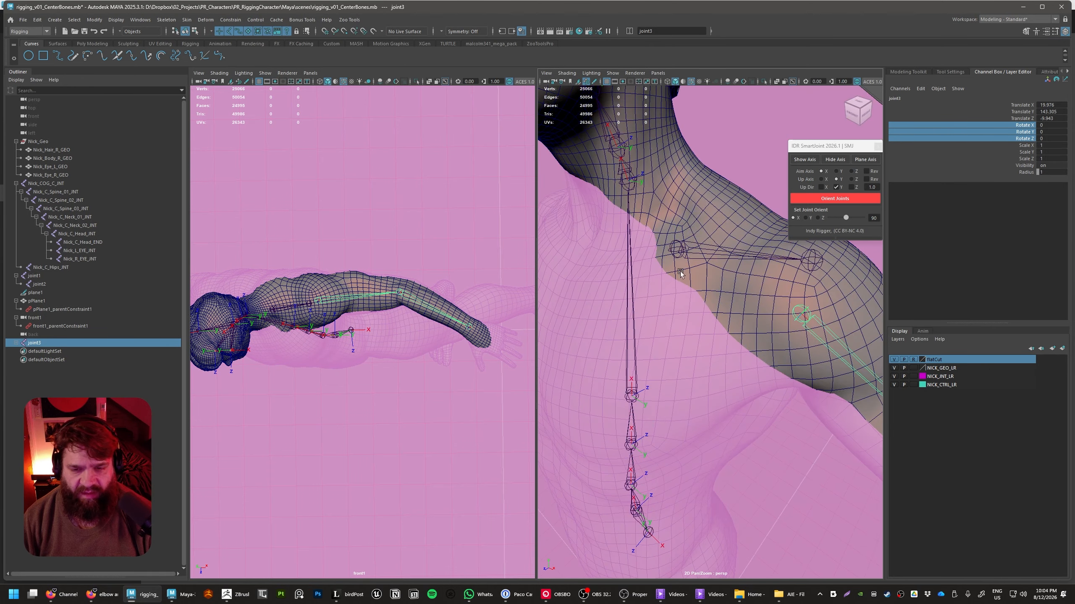
pyautogui.click(677, 249)
pyautogui.click(1027, 145)
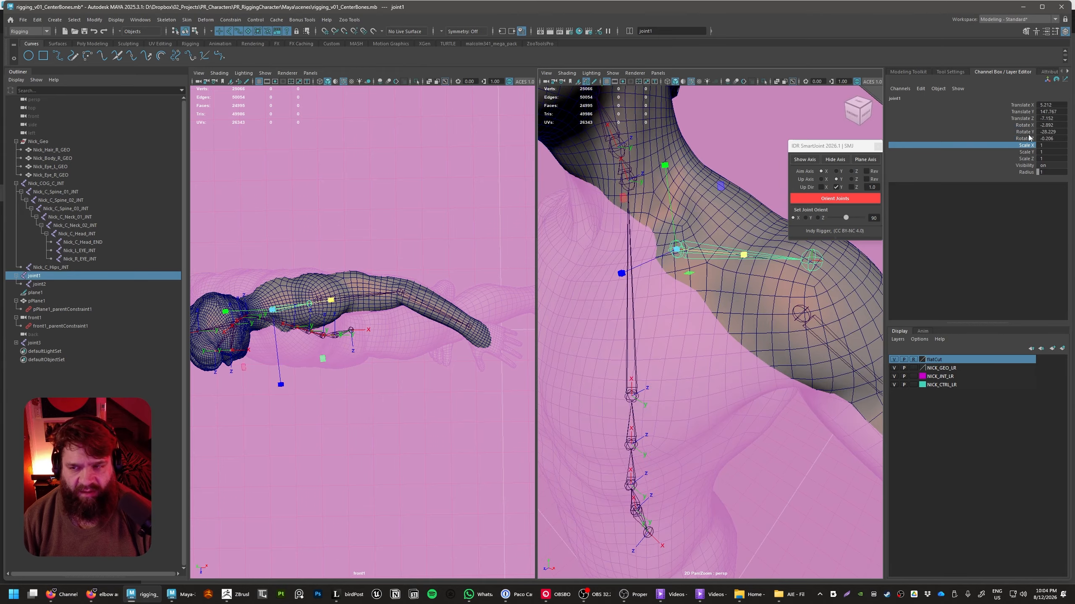
pyautogui.click(1031, 133)
pyautogui.moveTo(1028, 139); pyautogui.dragTo(1026, 125)
pyautogui.rightClick(1031, 125)
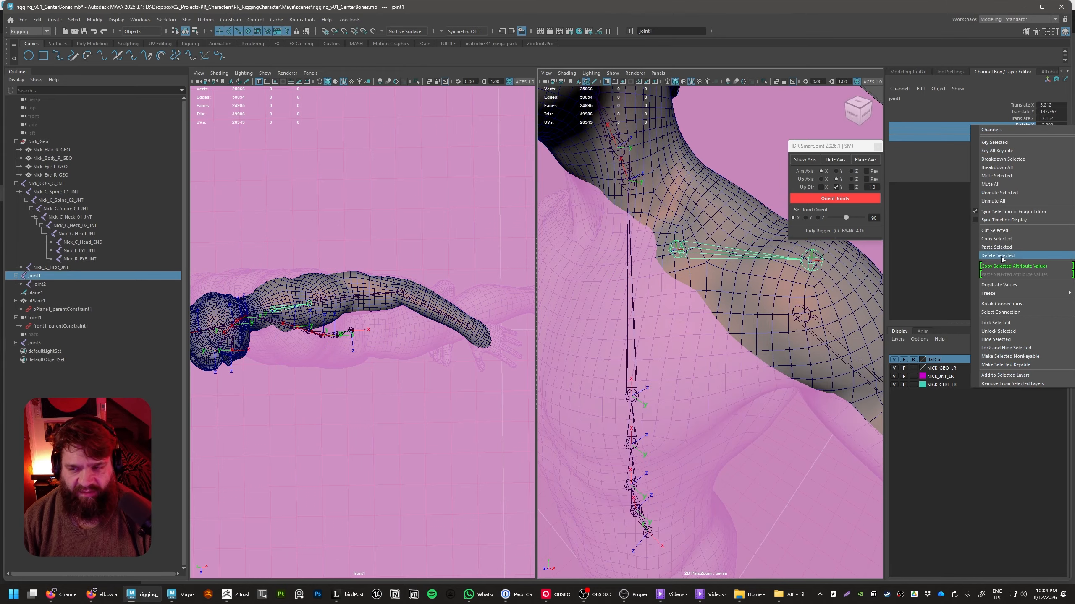
pyautogui.moveTo(999, 295)
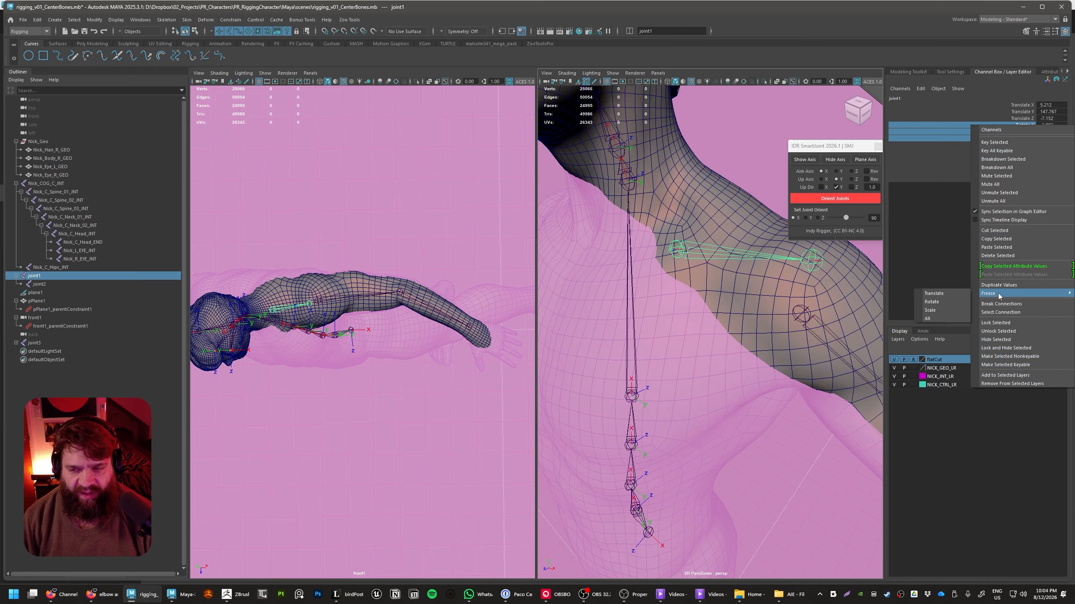
pyautogui.click(942, 307)
# - Lower the clavicle joint to about X 5.3, Y 146.6, Z -7.2 and rotate it to about -3.6 in Z
pyautogui.click(1022, 118)
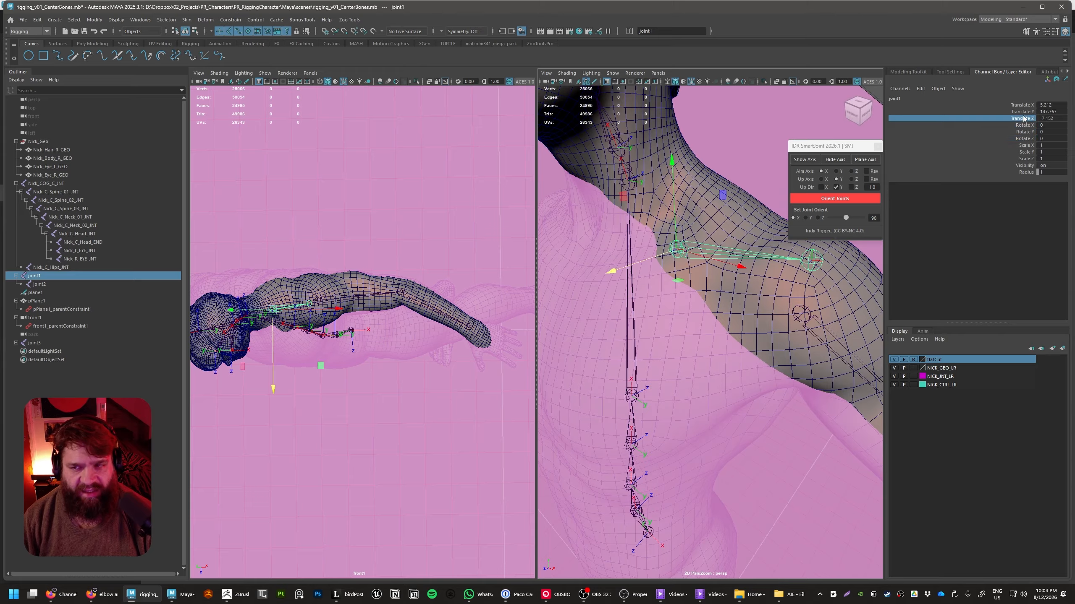
pyautogui.keyDown('shift'); pyautogui.click(1023, 105); pyautogui.keyUp('shift')
pyautogui.scroll(-5, 702, 317)
pyautogui.keyDown('alt'); pyautogui.moveTo(703, 316); pyautogui.dragTo(776, 308); pyautogui.keyUp('alt')
pyautogui.scroll(5, 690, 300)
pyautogui.click(687, 303)
pyautogui.click(655, 296)
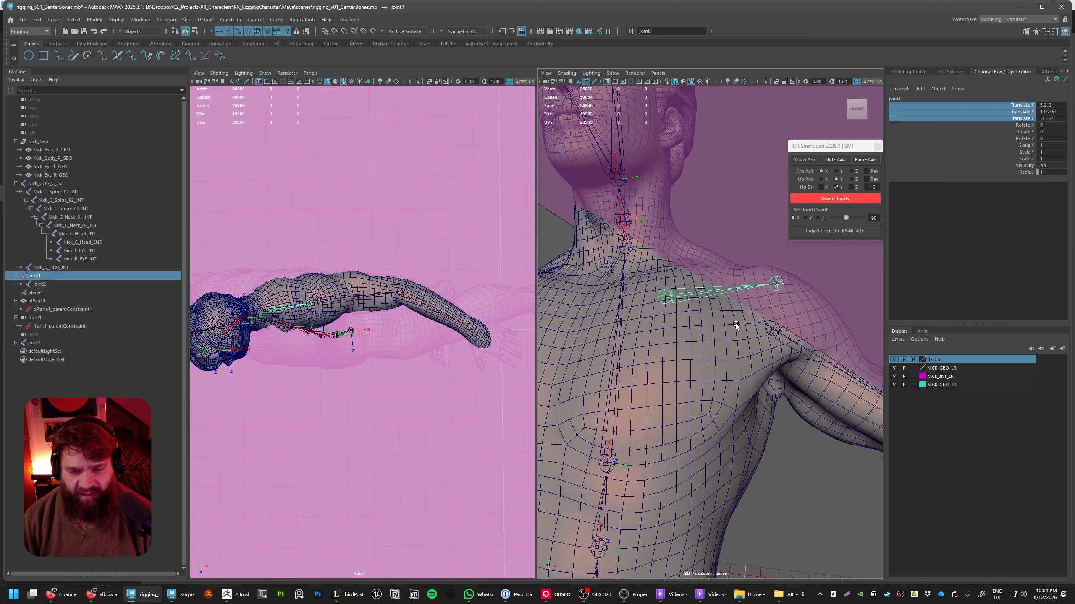
pyautogui.moveTo(662, 281); pyautogui.dragTo(663, 287)
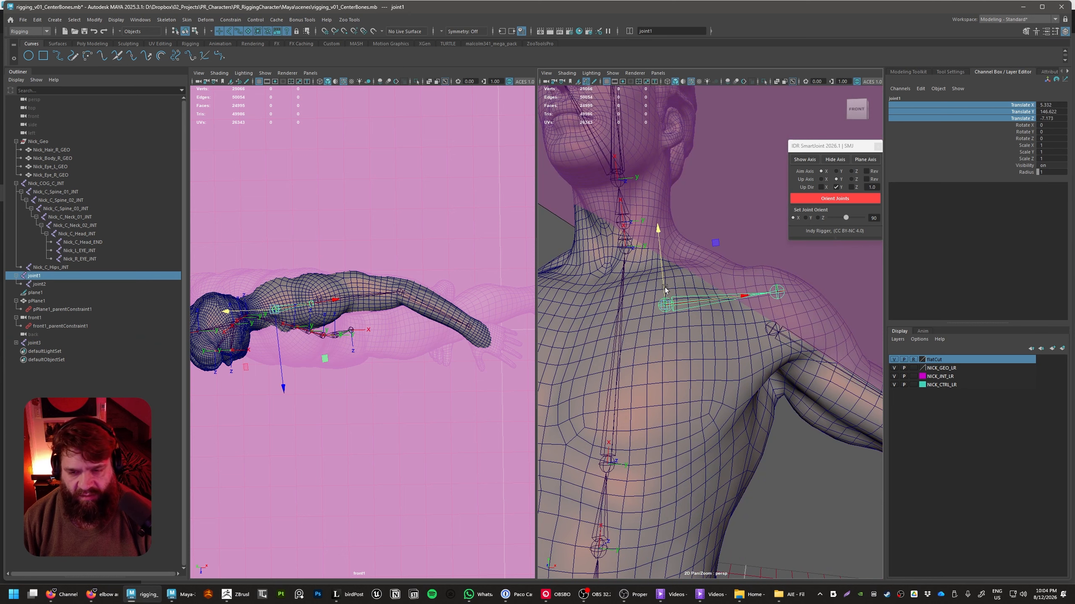
pyautogui.press('e')
pyautogui.moveTo(752, 299); pyautogui.dragTo(753, 305)
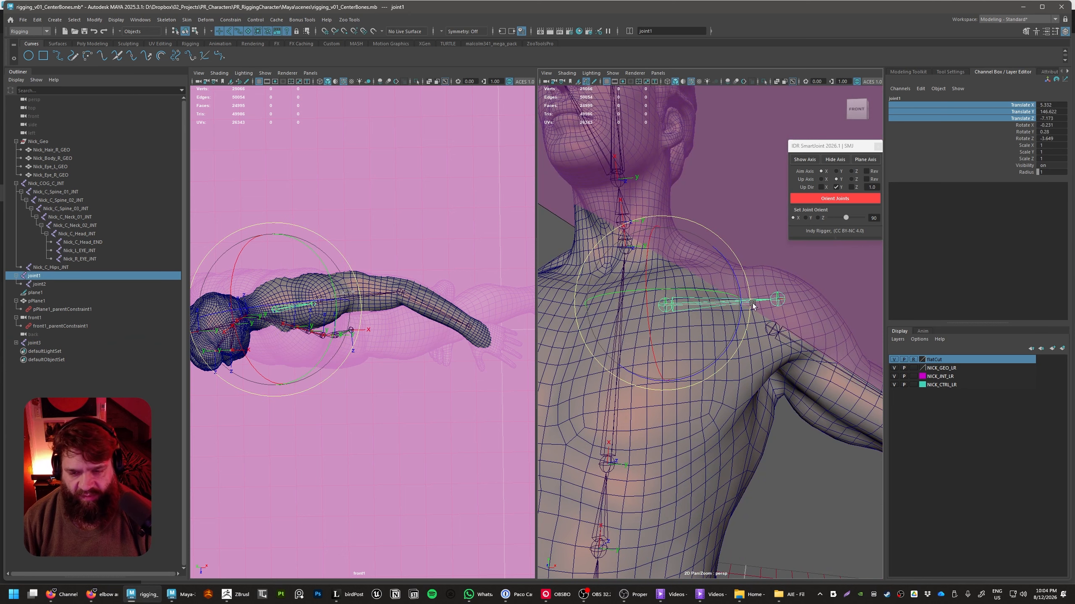
# - Fine-tune the clavicle joint to Translate Y about 146.8 and Rotate Z about -2.4
pyautogui.press('w')
pyautogui.moveTo(664, 288); pyautogui.dragTo(666, 283)
pyautogui.press('e')
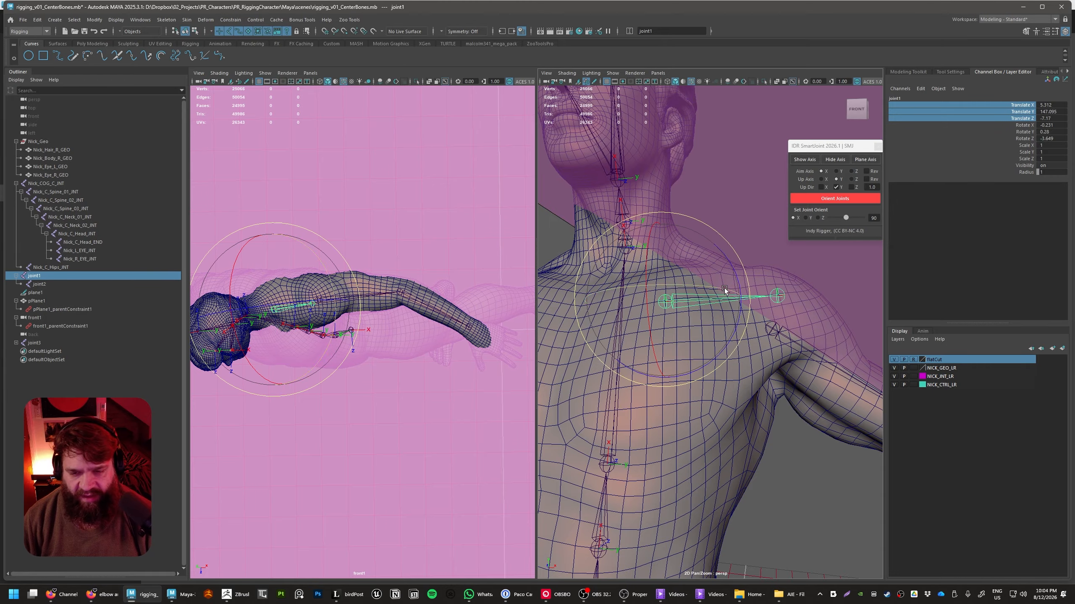
pyautogui.moveTo(748, 286); pyautogui.dragTo(749, 284)
pyautogui.press('w')
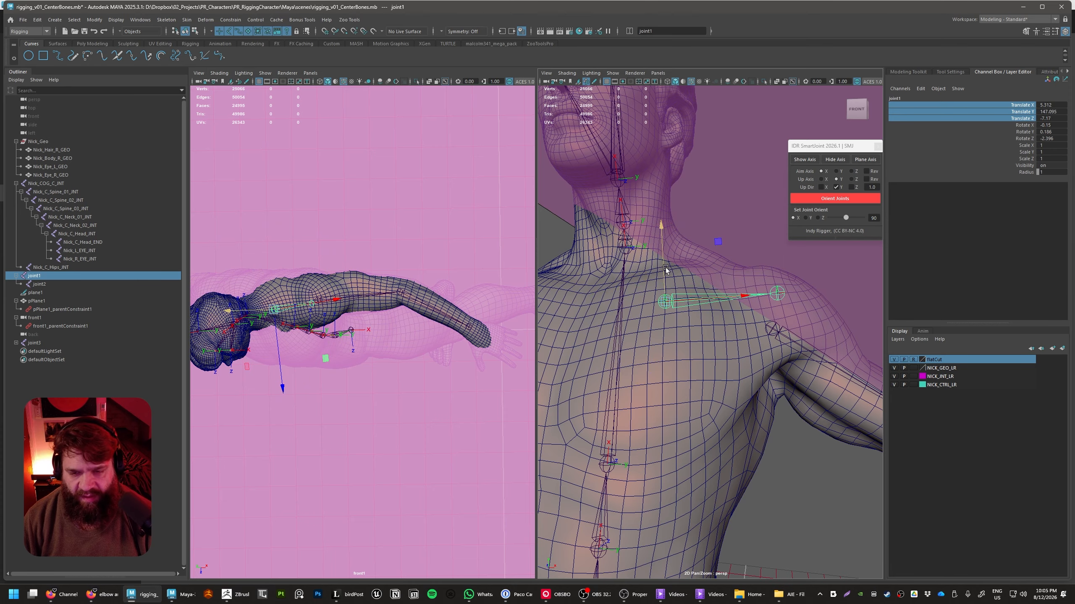
pyautogui.moveTo(665, 269); pyautogui.dragTo(666, 272)
# - Parent the shoulder joint under the joint at the clavicle's end
pyautogui.scroll(-2, 667, 274)
pyautogui.keyDown('alt'); pyautogui.moveTo(796, 298); pyautogui.dragTo(704, 303); pyautogui.keyUp('alt')
pyautogui.scroll(-3, 675, 318)
pyautogui.scroll(5, 711, 338)
pyautogui.keyDown('alt'); pyautogui.moveTo(717, 345); pyautogui.dragTo(698, 406, button='middle'); pyautogui.keyUp('alt')
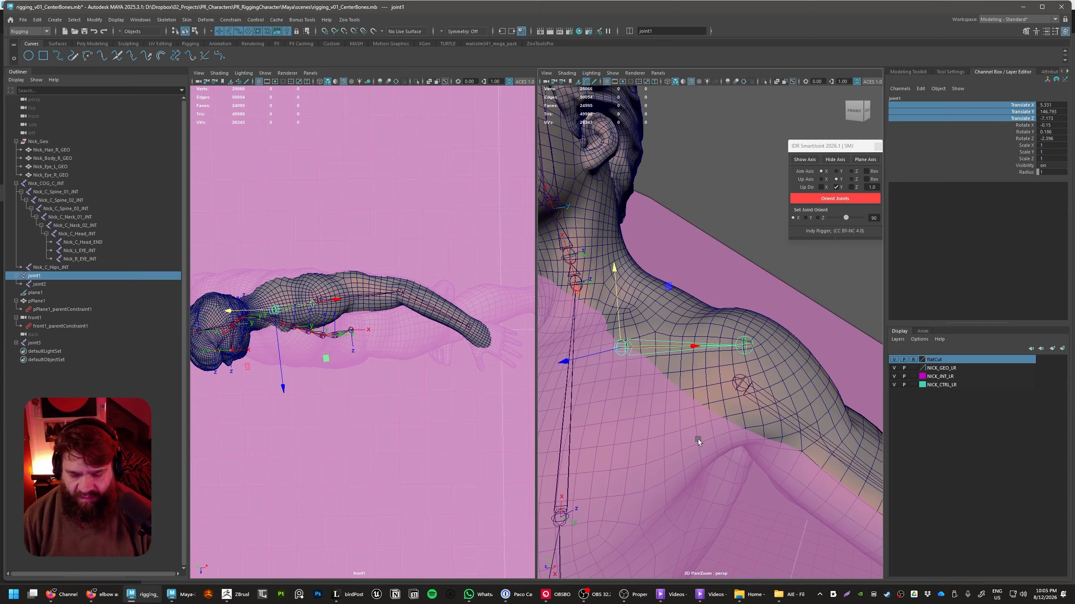
pyautogui.click(725, 399)
pyautogui.keyDown('shift'); pyautogui.click(748, 348); pyautogui.keyUp('shift')
pyautogui.click(745, 347)
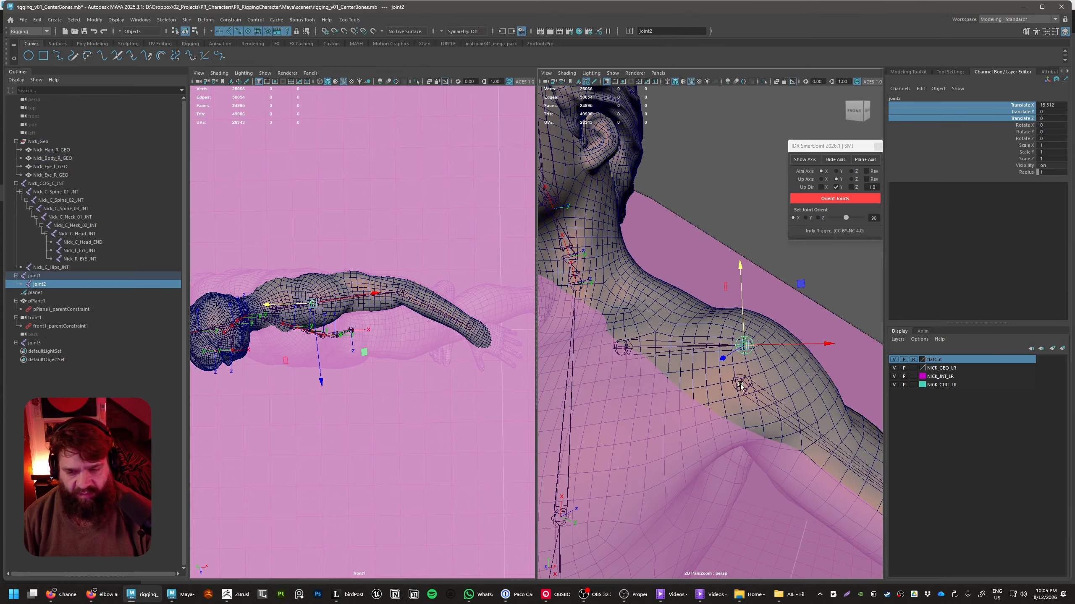
pyautogui.click(742, 384)
pyautogui.keyDown('shift'); pyautogui.click(749, 354); pyautogui.keyUp('shift')
pyautogui.press('p')
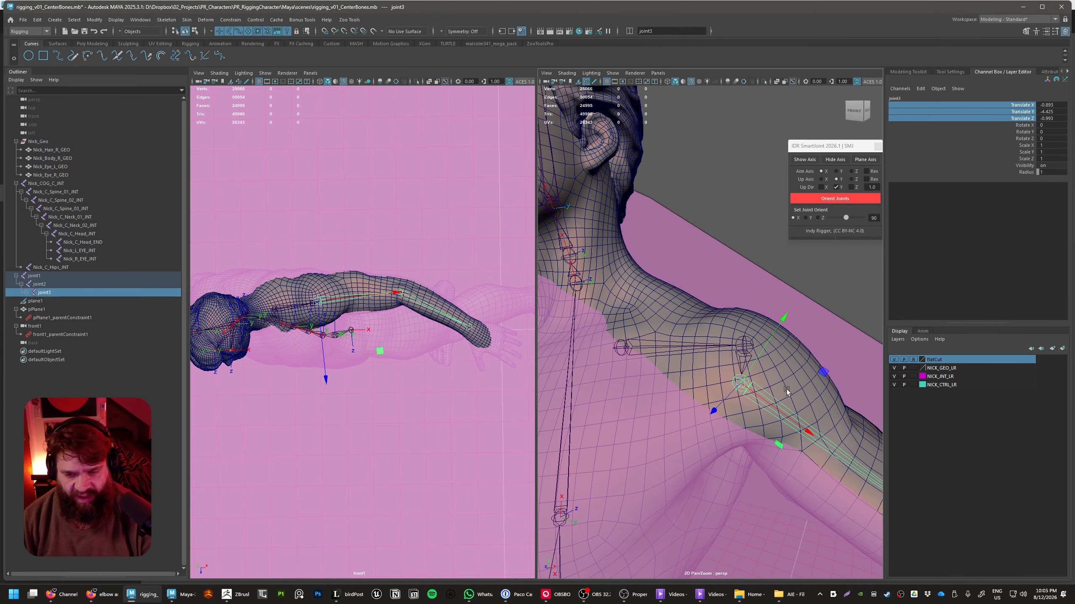
# - Select the clavicle joint and examine the connected arm chain from the side and front
pyautogui.keyDown('alt'); pyautogui.moveTo(779, 393); pyautogui.dragTo(756, 425); pyautogui.keyUp('alt')
pyautogui.keyDown('alt'); pyautogui.moveTo(756, 425); pyautogui.dragTo(673, 372, button='right'); pyautogui.keyUp('alt')
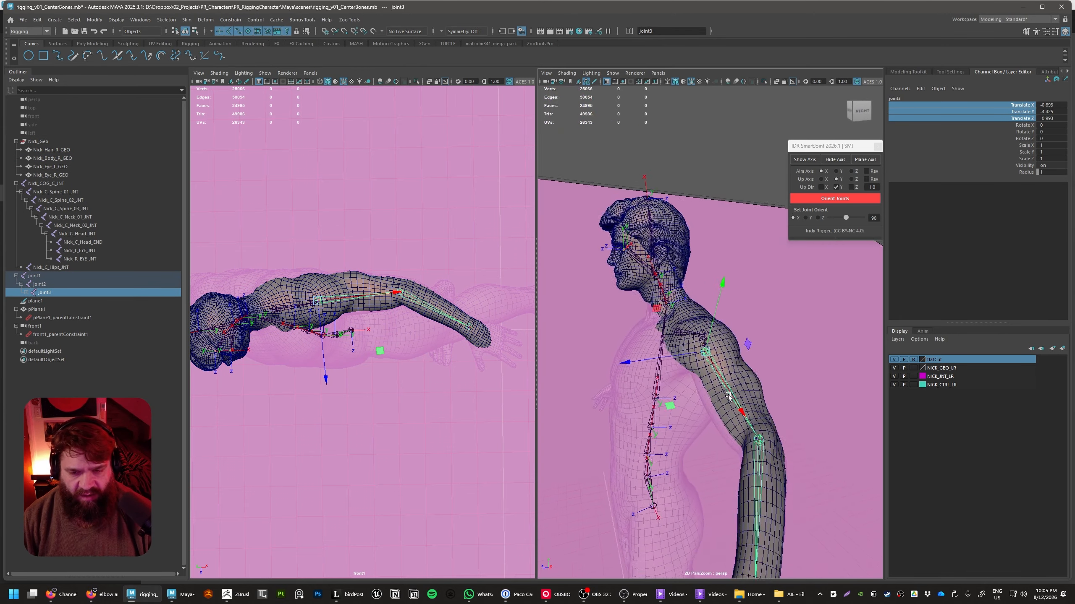
pyautogui.keyDown('alt'); pyautogui.moveTo(673, 373); pyautogui.dragTo(747, 377); pyautogui.keyUp('alt')
pyautogui.keyDown('alt'); pyautogui.moveTo(747, 376); pyautogui.dragTo(714, 302, button='right'); pyautogui.keyUp('alt')
pyautogui.click(695, 269)
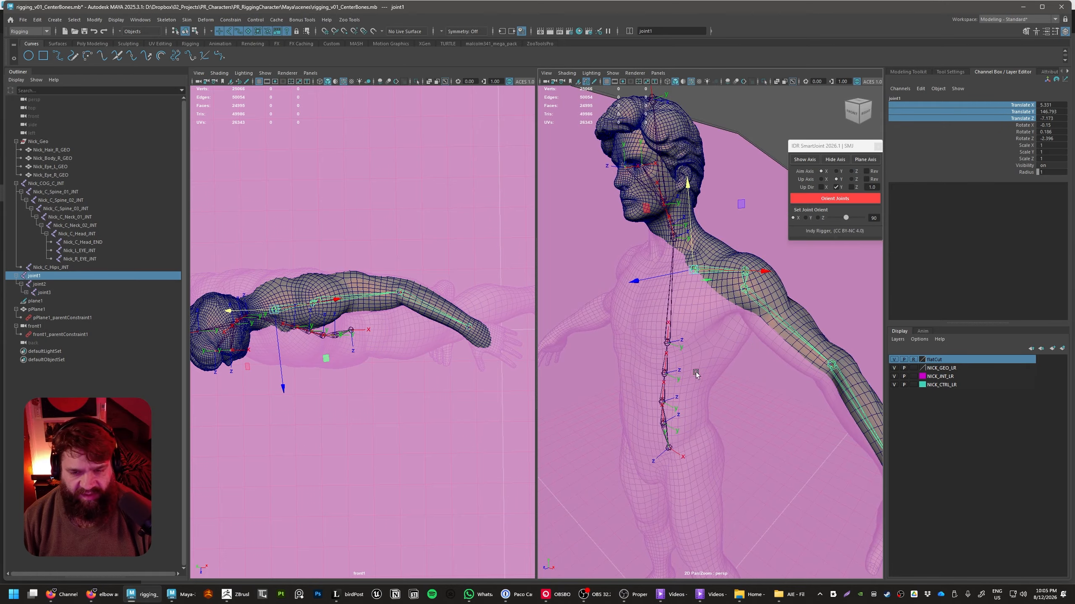
# - Hide plane1, pPlane1 and the front1 camera together with their parent constraints
pyautogui.click(80, 381)
pyautogui.click(41, 303)
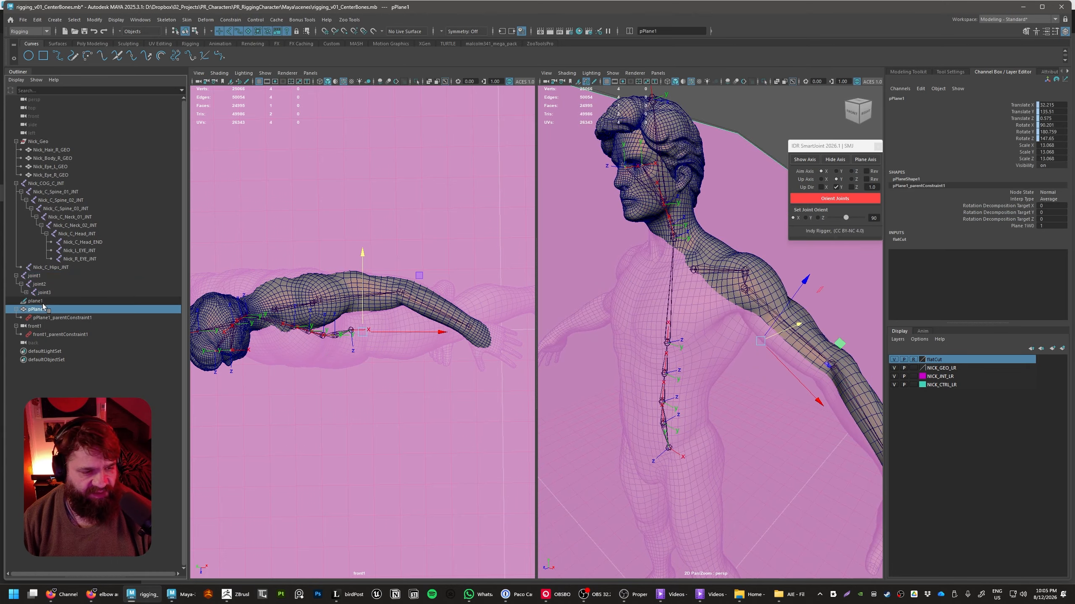
pyautogui.keyDown('shift'); pyautogui.click(48, 334); pyautogui.keyUp('shift')
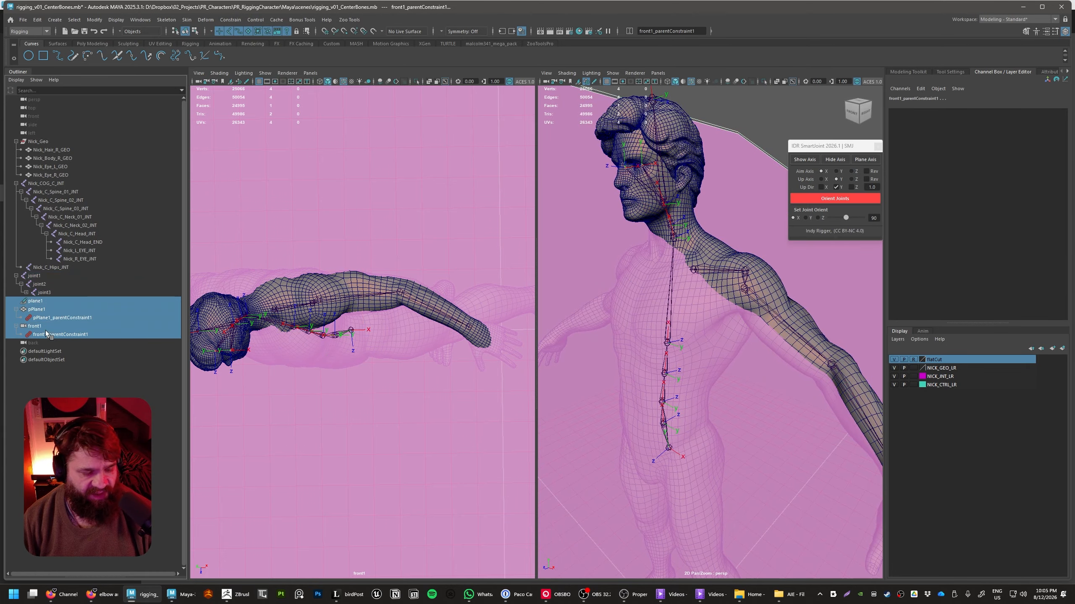
pyautogui.hotkey('ctrl', 'h')
pyautogui.click(222, 249)
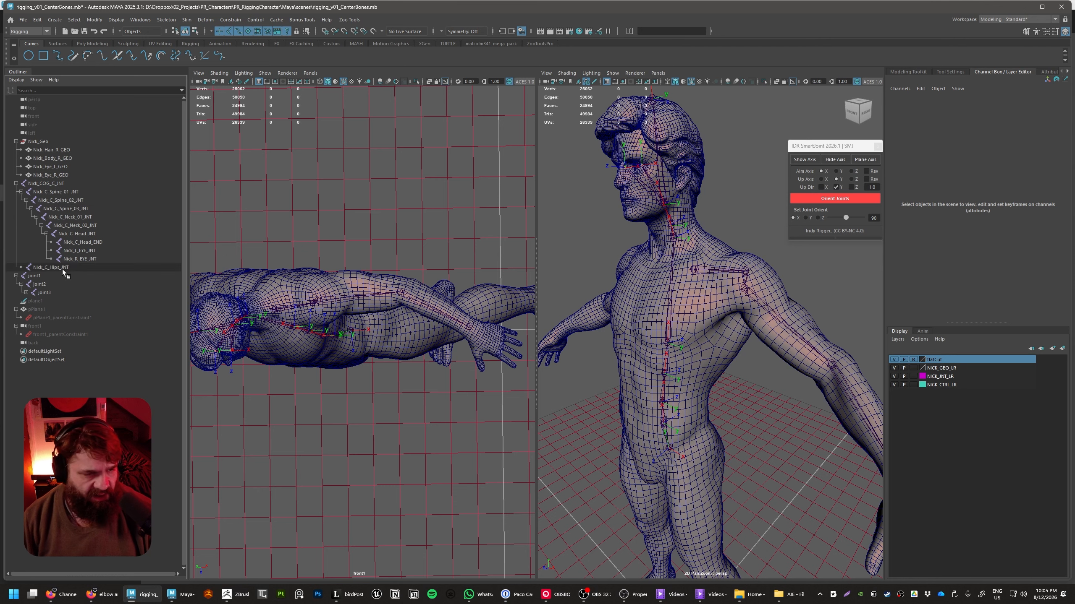
# - Select the arm chain's root joint at the clavicle and expand its full joint hierarchy in the Outliner
pyautogui.keyDown('alt'); pyautogui.moveTo(571, 436); pyautogui.dragTo(717, 351); pyautogui.keyUp('alt')
pyautogui.click(715, 275)
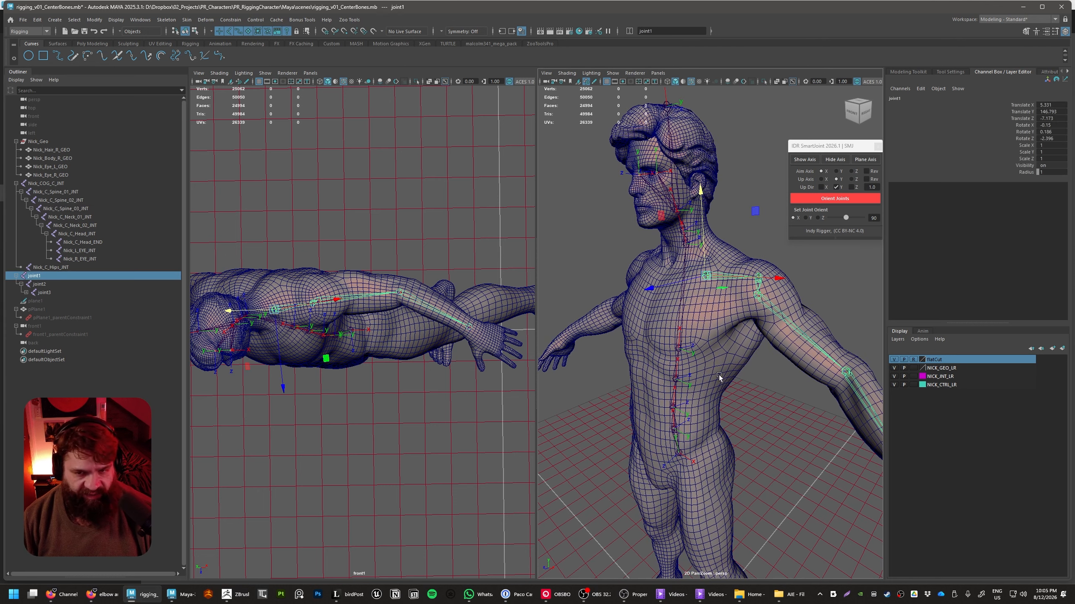
pyautogui.click(54, 370)
pyautogui.click(37, 278)
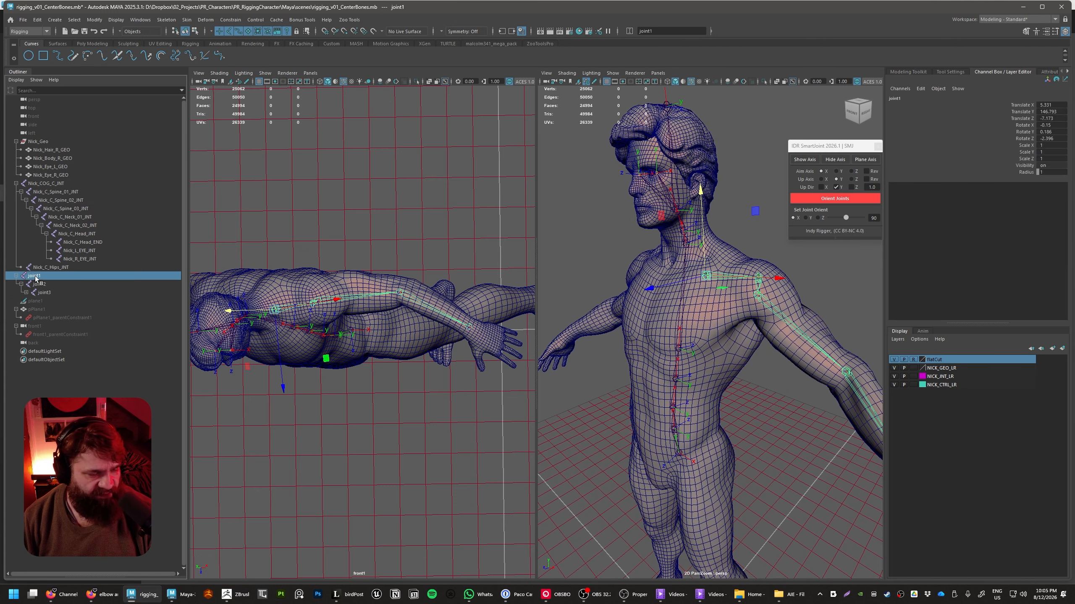
pyautogui.click(26, 293)
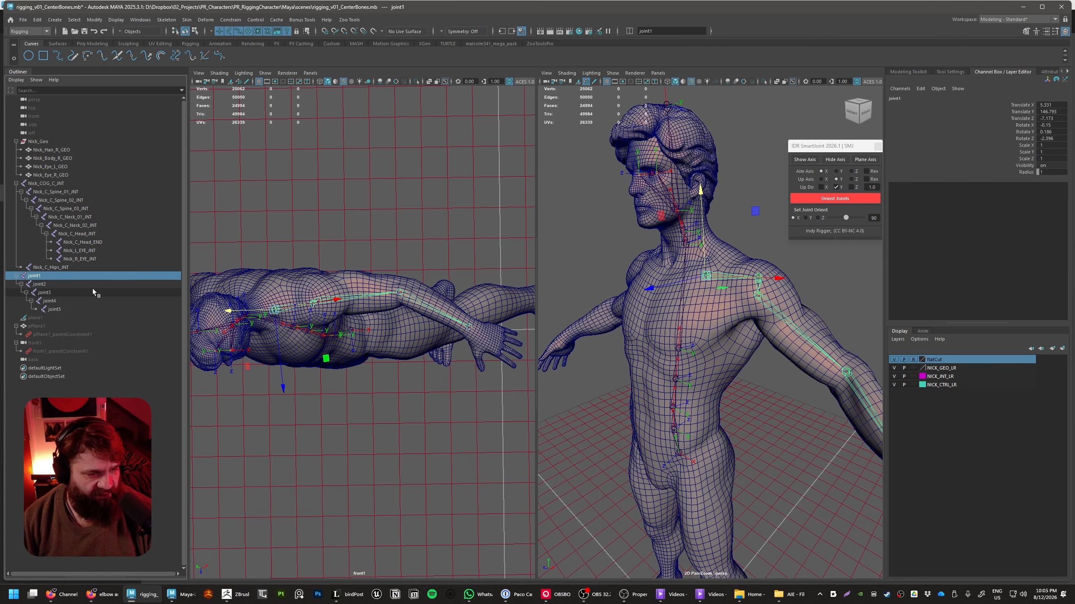
# - Copy the name Nick_C_Hips_JNT from the hips joint and paste it as the new name of joint1
pyautogui.click(46, 268)
pyautogui.doubleClick(43, 267)
pyautogui.hotkey('ctrl', 'c')
pyautogui.doubleClick(39, 277)
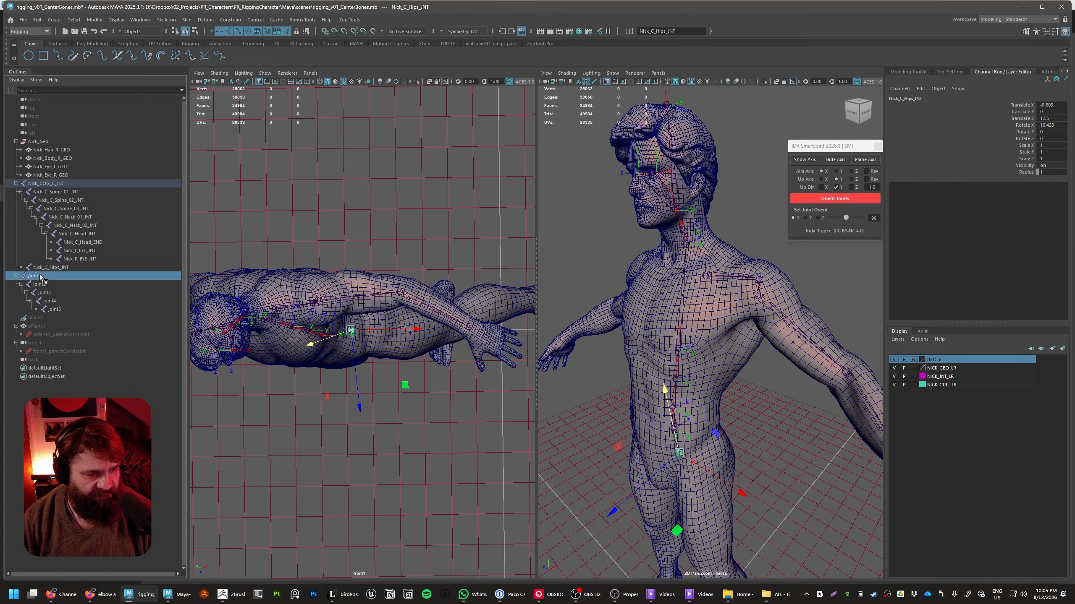
pyautogui.hotkey('ctrl', 'v')
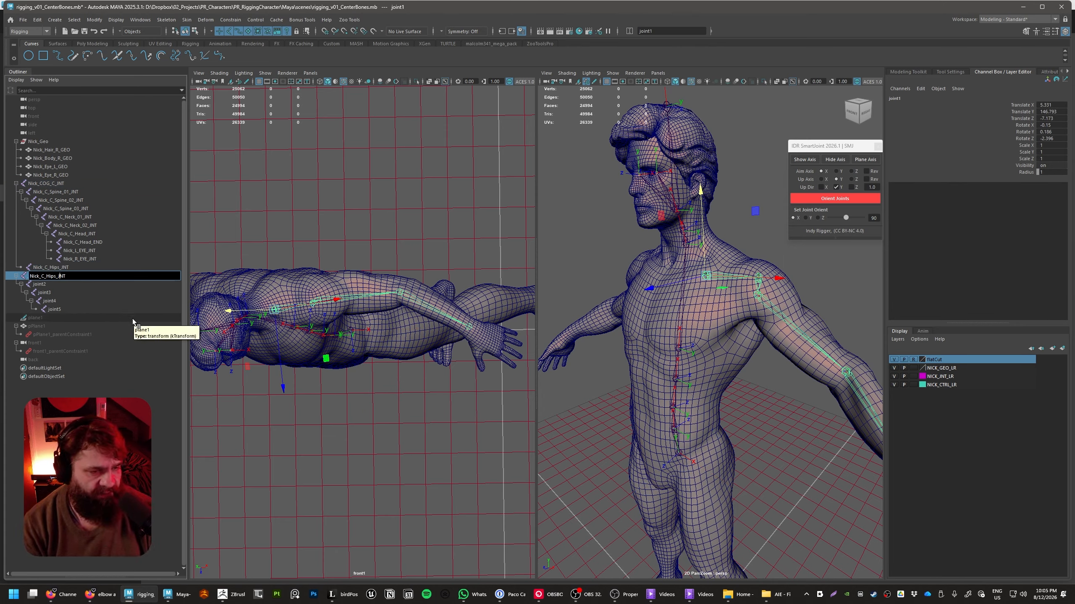
# - Replace Hips with Clavicle in the name pasted for the arm's root joint
pyautogui.press('Left')
pyautogui.press('Left')
pyautogui.press('Left')
pyautogui.press('Left')
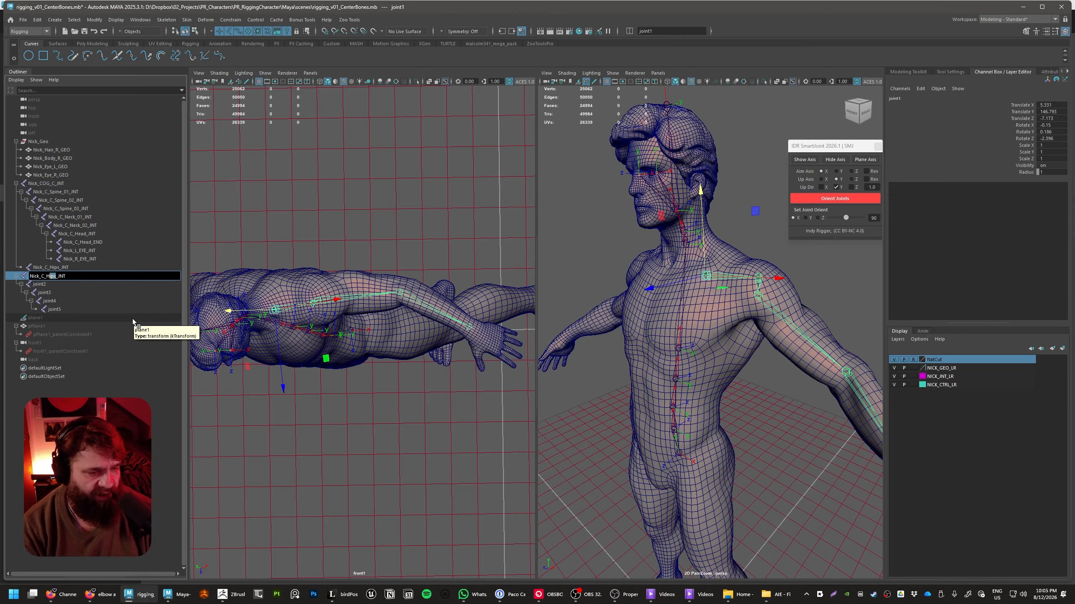
pyautogui.press('BackSpace')
pyautogui.press('BackSpace')
pyautogui.press('BackSpace')
pyautogui.press('BackSpace')
pyautogui.write('Cla')
pyautogui.write('vicle')
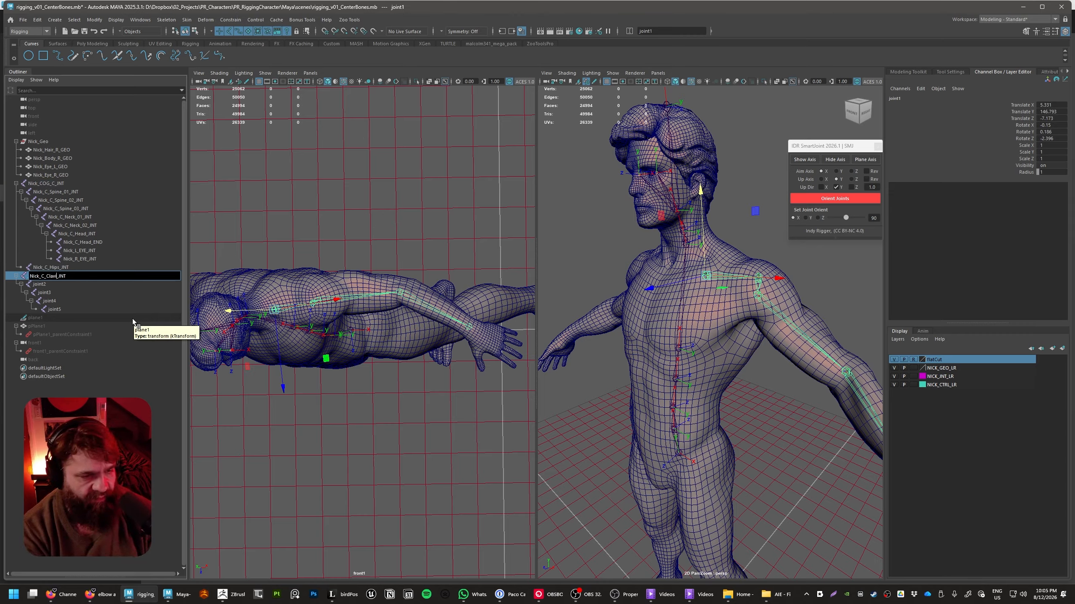
# - Change the side letter to L and finish renaming the root joint as Nick_L_Clavicle_JNT
pyautogui.press('Left')
pyautogui.press('Left')
pyautogui.press('Left')
pyautogui.press('Left')
pyautogui.press('Left')
pyautogui.press('Left')
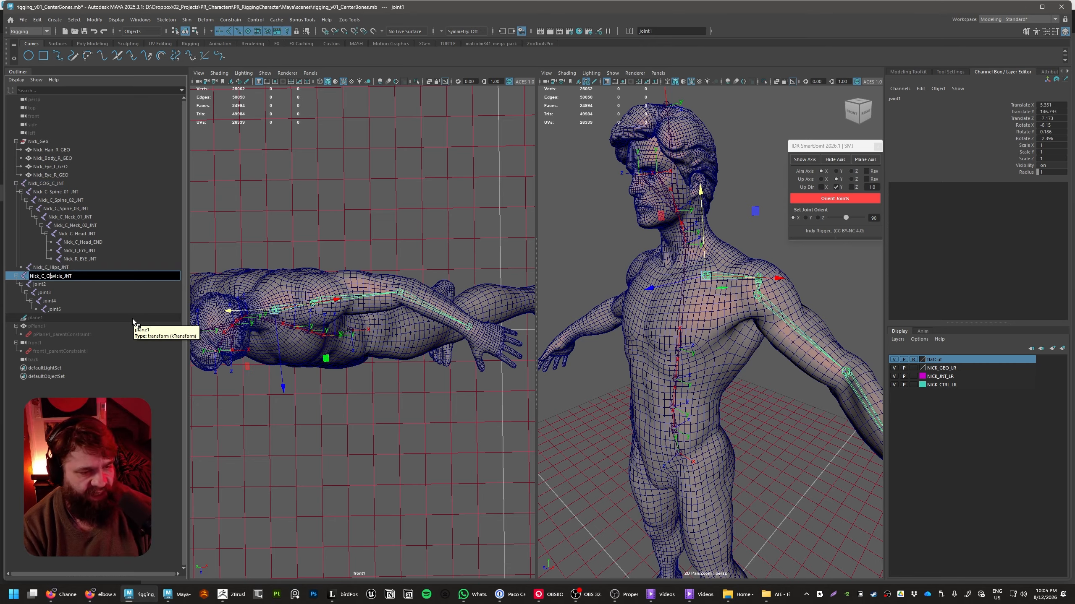
pyautogui.press('BackSpace')
pyautogui.write('L')
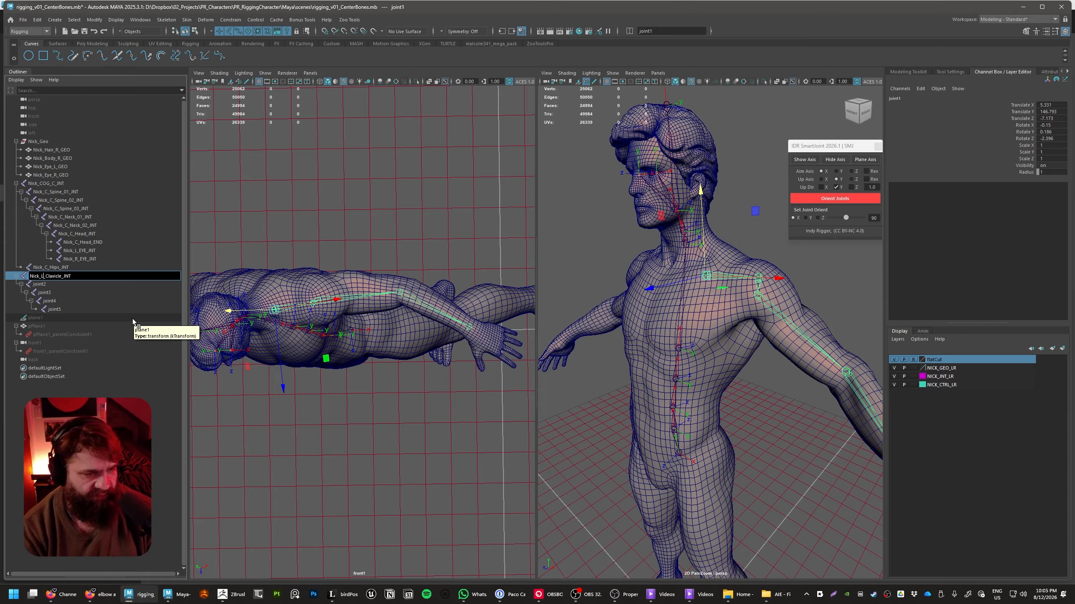
pyautogui.hotkey('ctrl', 'a')
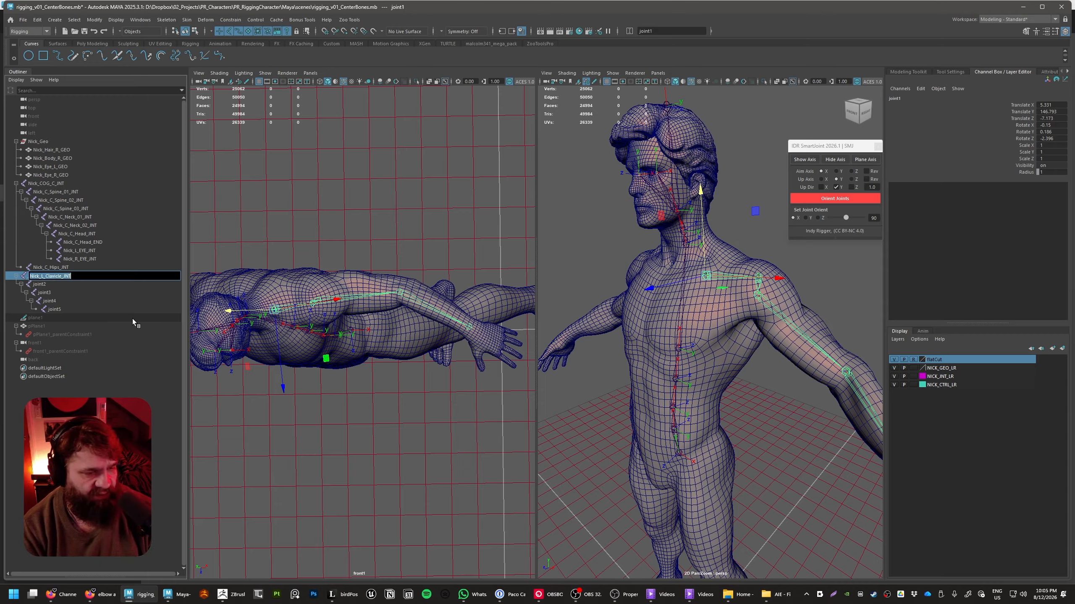
pyautogui.press('Return')
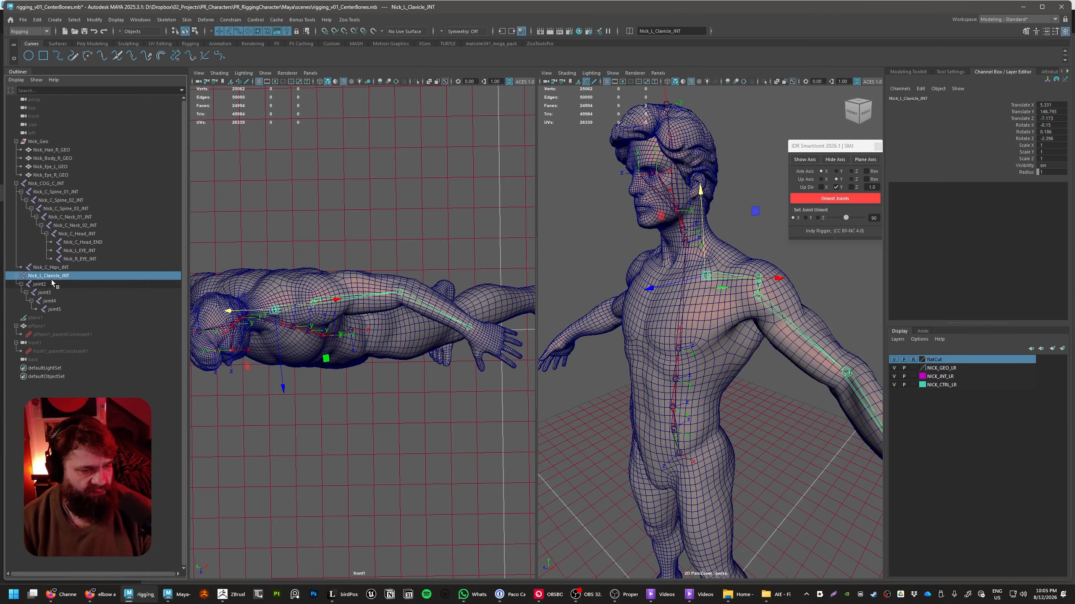
# - Rename joint2 at the clavicle's end as Nick_L_Clavicle_END, reusing the clavicle joint's name
pyautogui.click(41, 284)
pyautogui.doubleClick(62, 284)
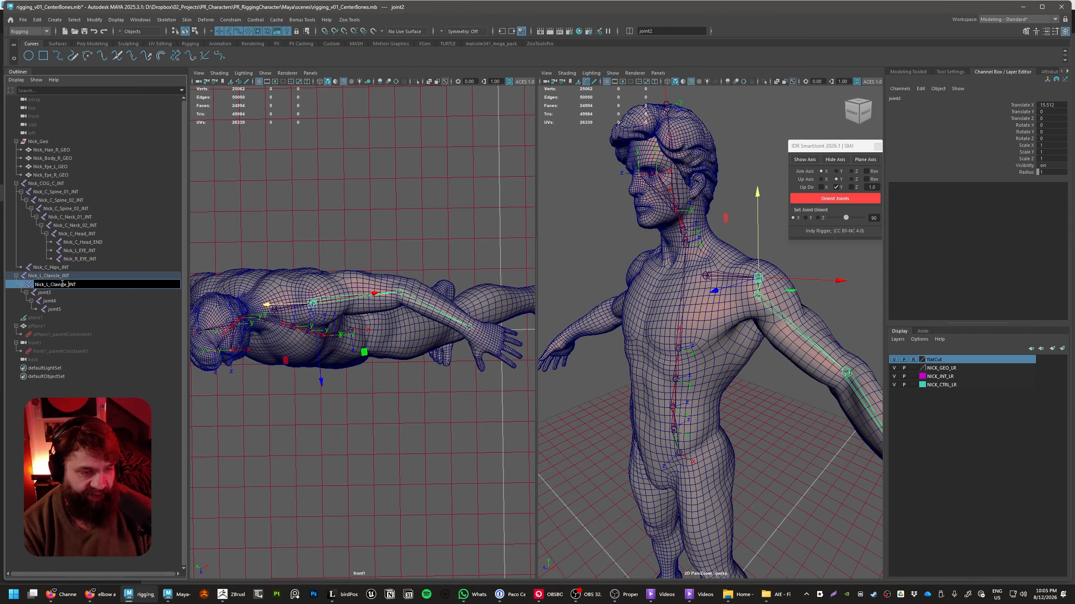
pyautogui.press('Return')
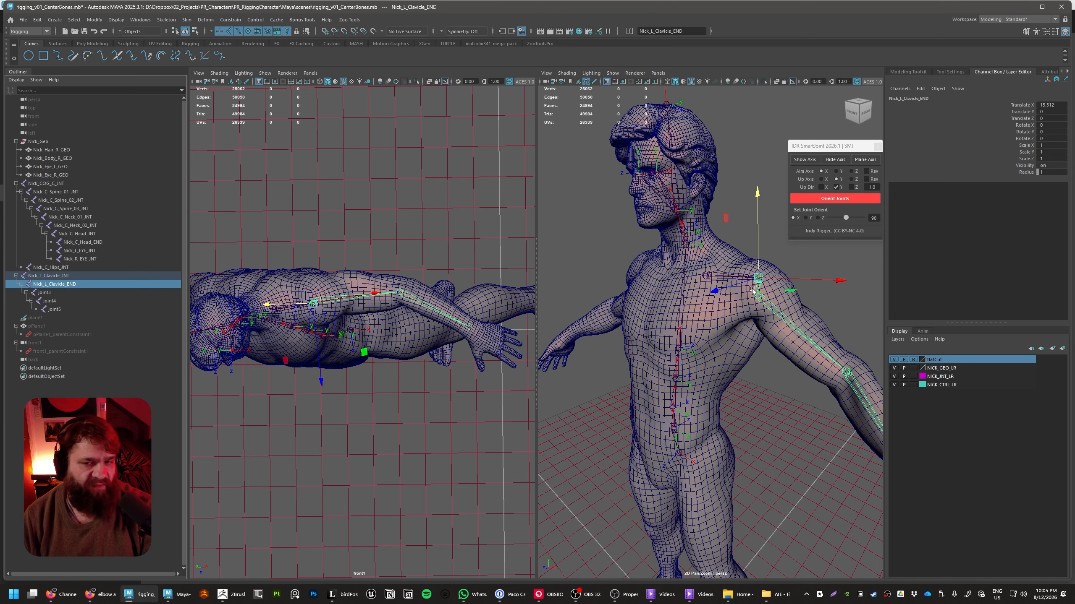
# - Select the clavicle joint and examine how the clavicle bone meets the shoulder joint up close
pyautogui.scroll(5, 729, 361)
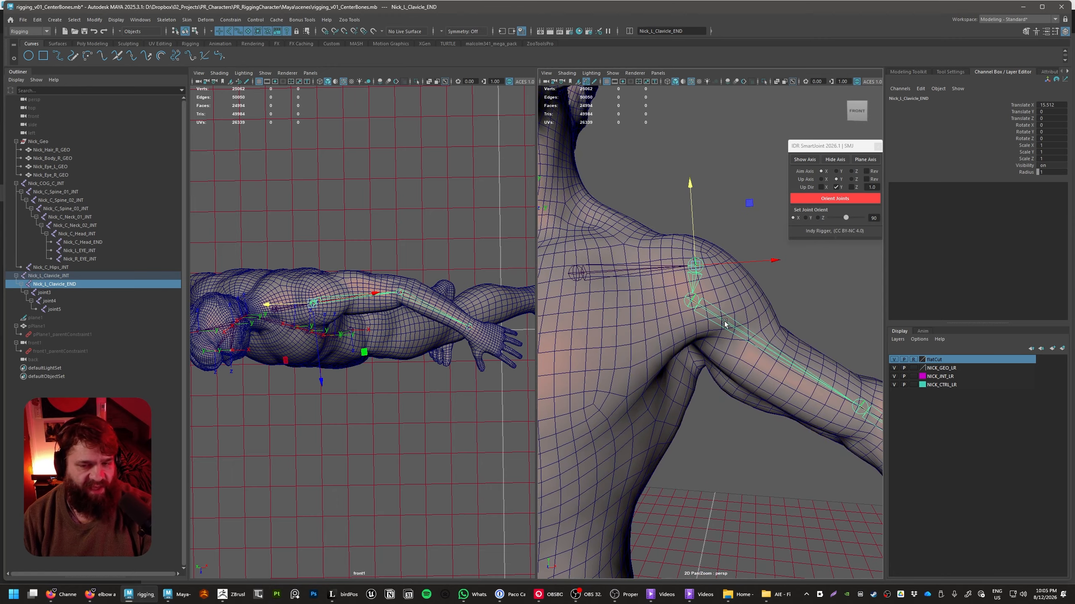
pyautogui.click(701, 303)
pyautogui.click(664, 271)
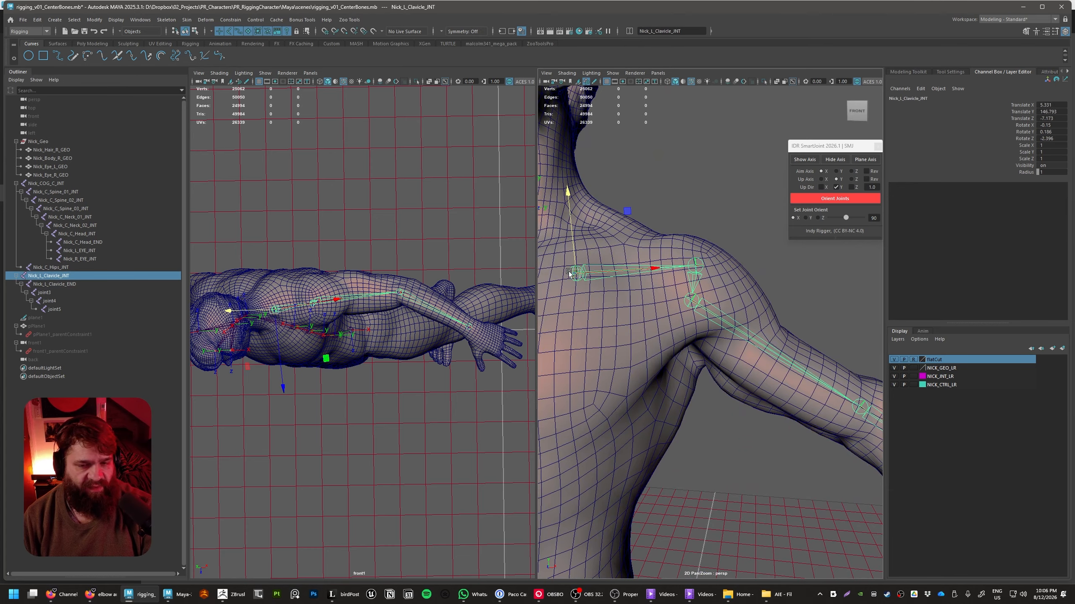